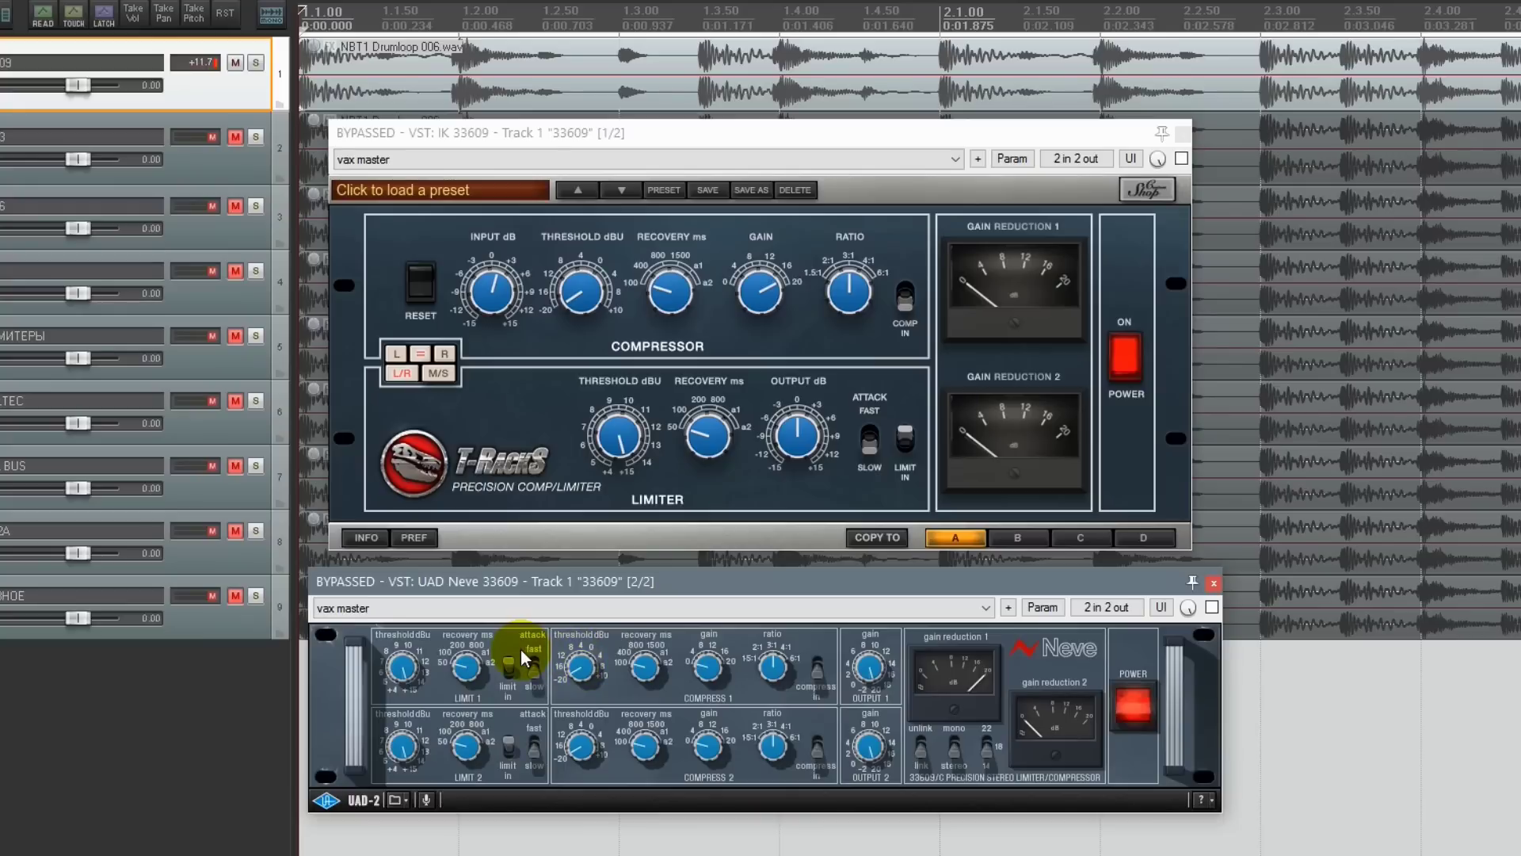
Check the Lowest Latency and Oversampling preferences of the IK 33609 compressor and save them
click(420, 540)
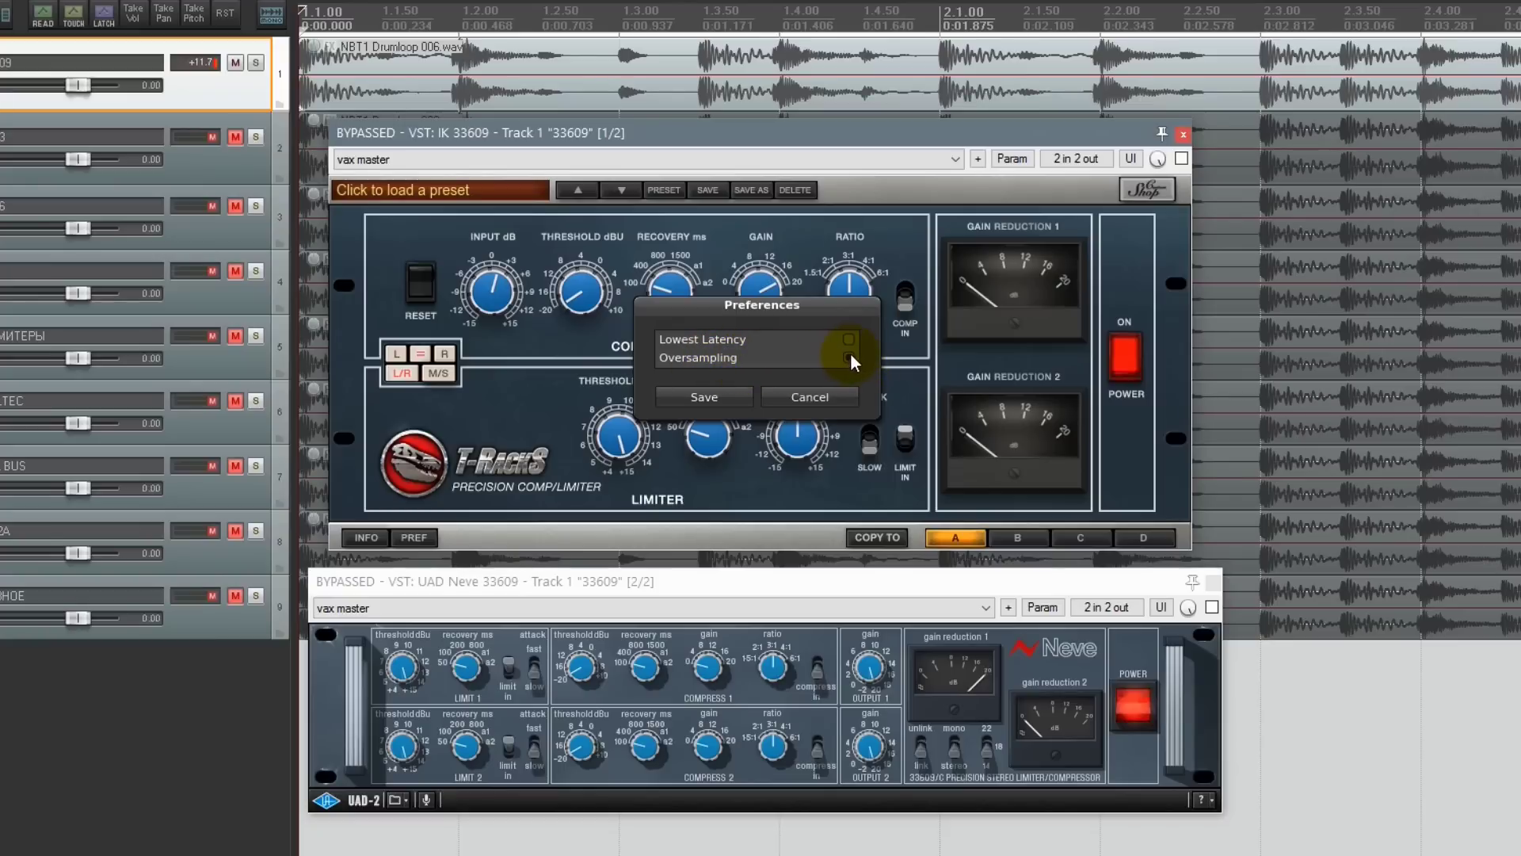
click(724, 396)
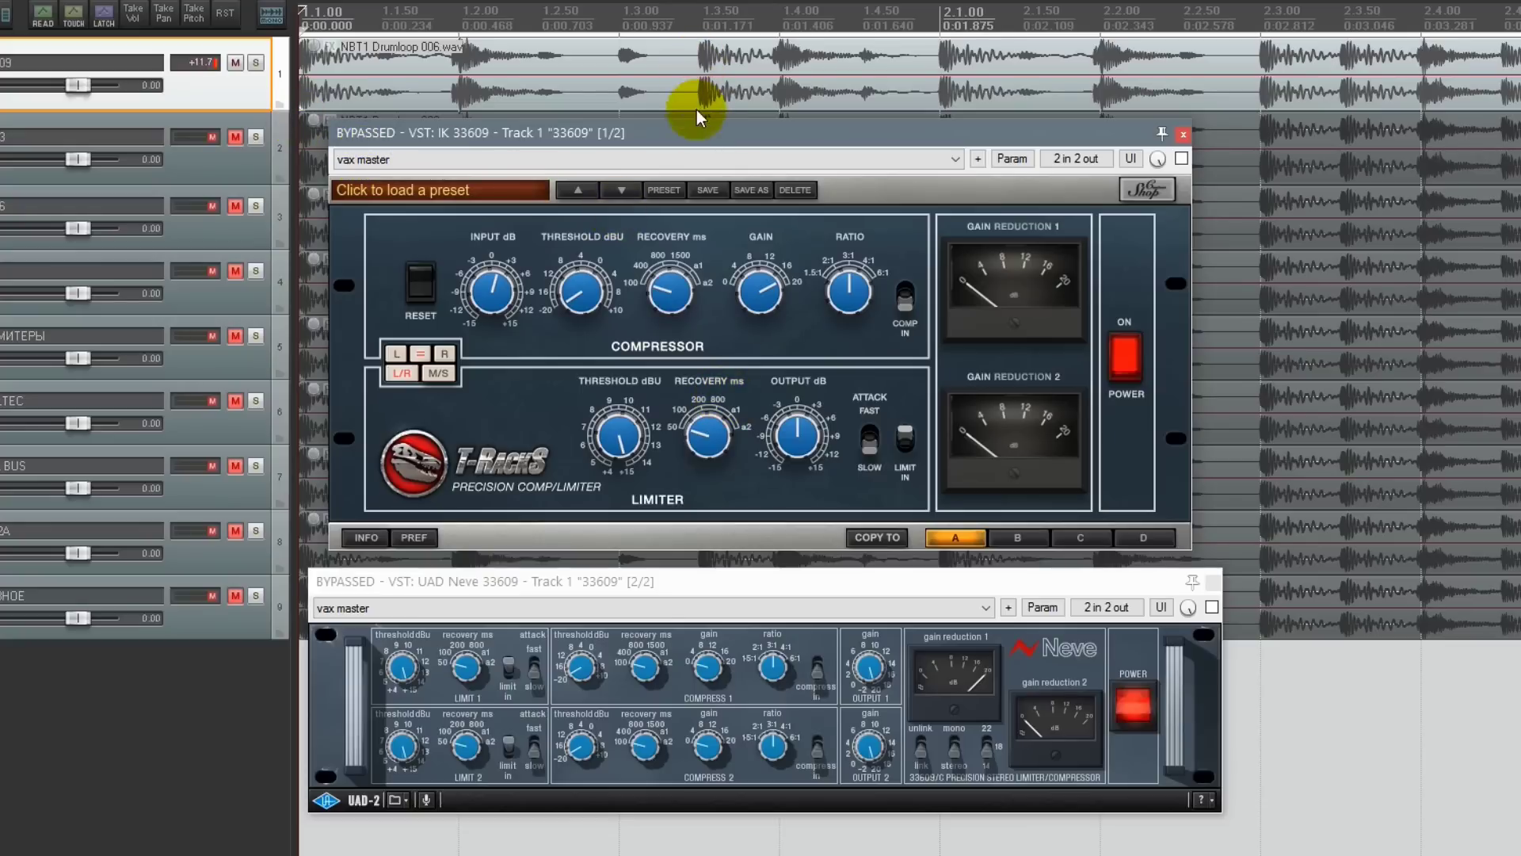
Play the drum loop, enable IK 33609 in track 1's FX chain, and select both 33609 plug-ins
key(space)
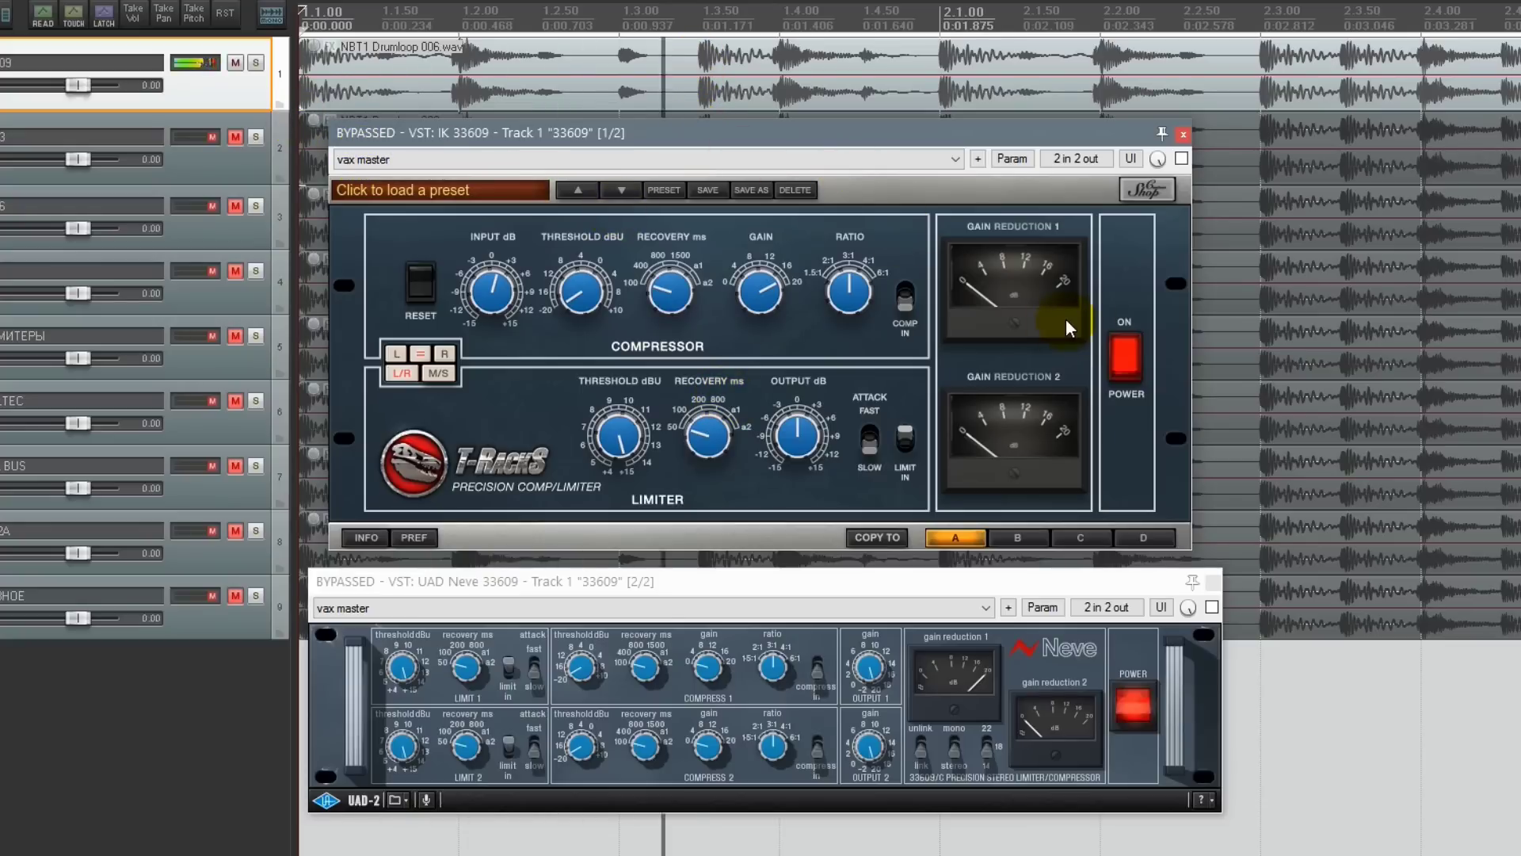
click(240, 77)
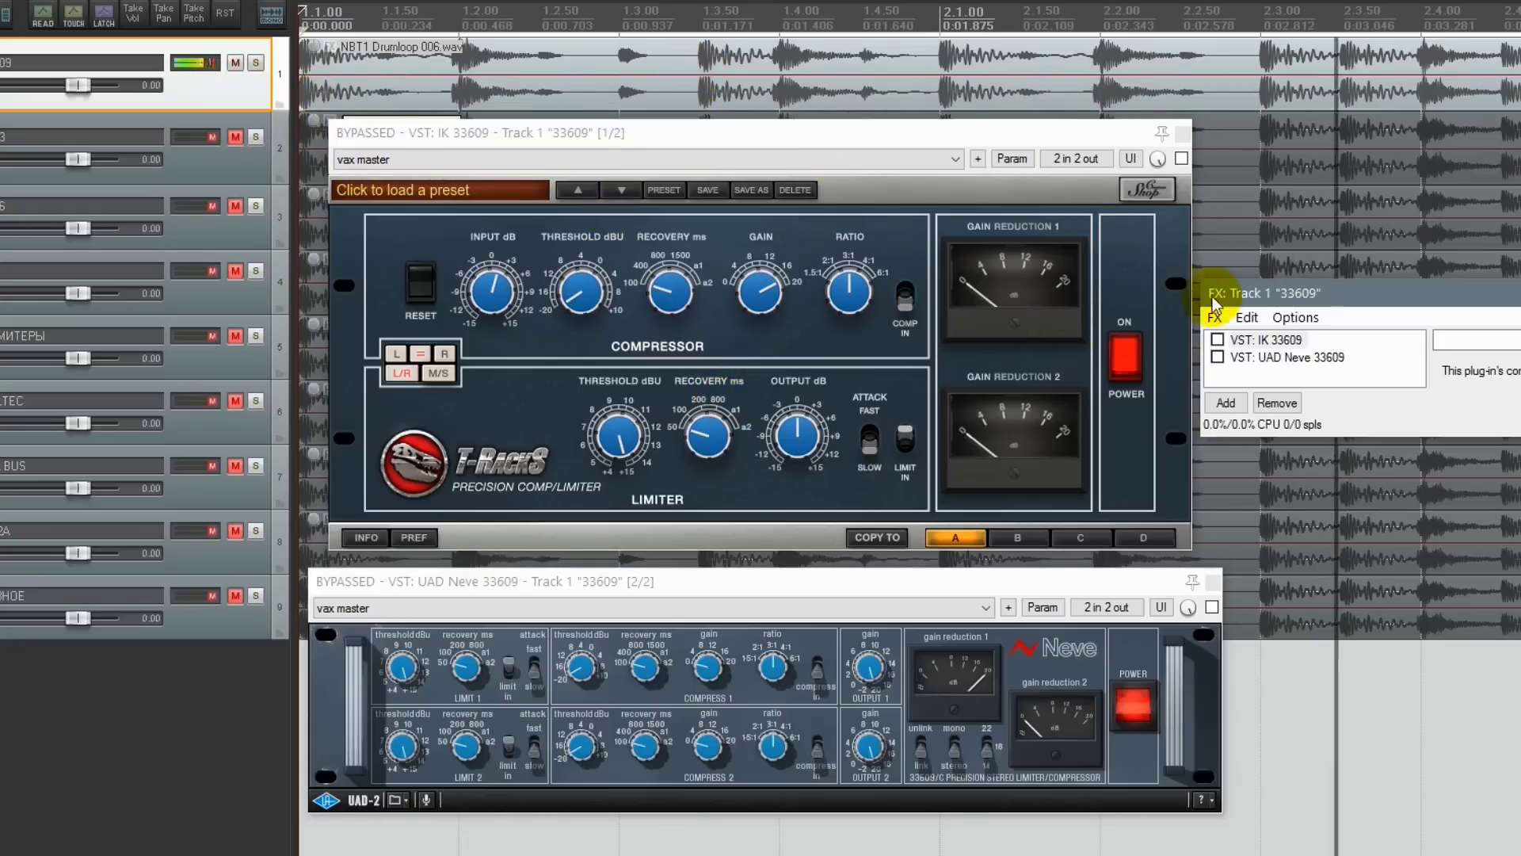
click(1218, 339)
drag(1263, 379, 1243, 328)
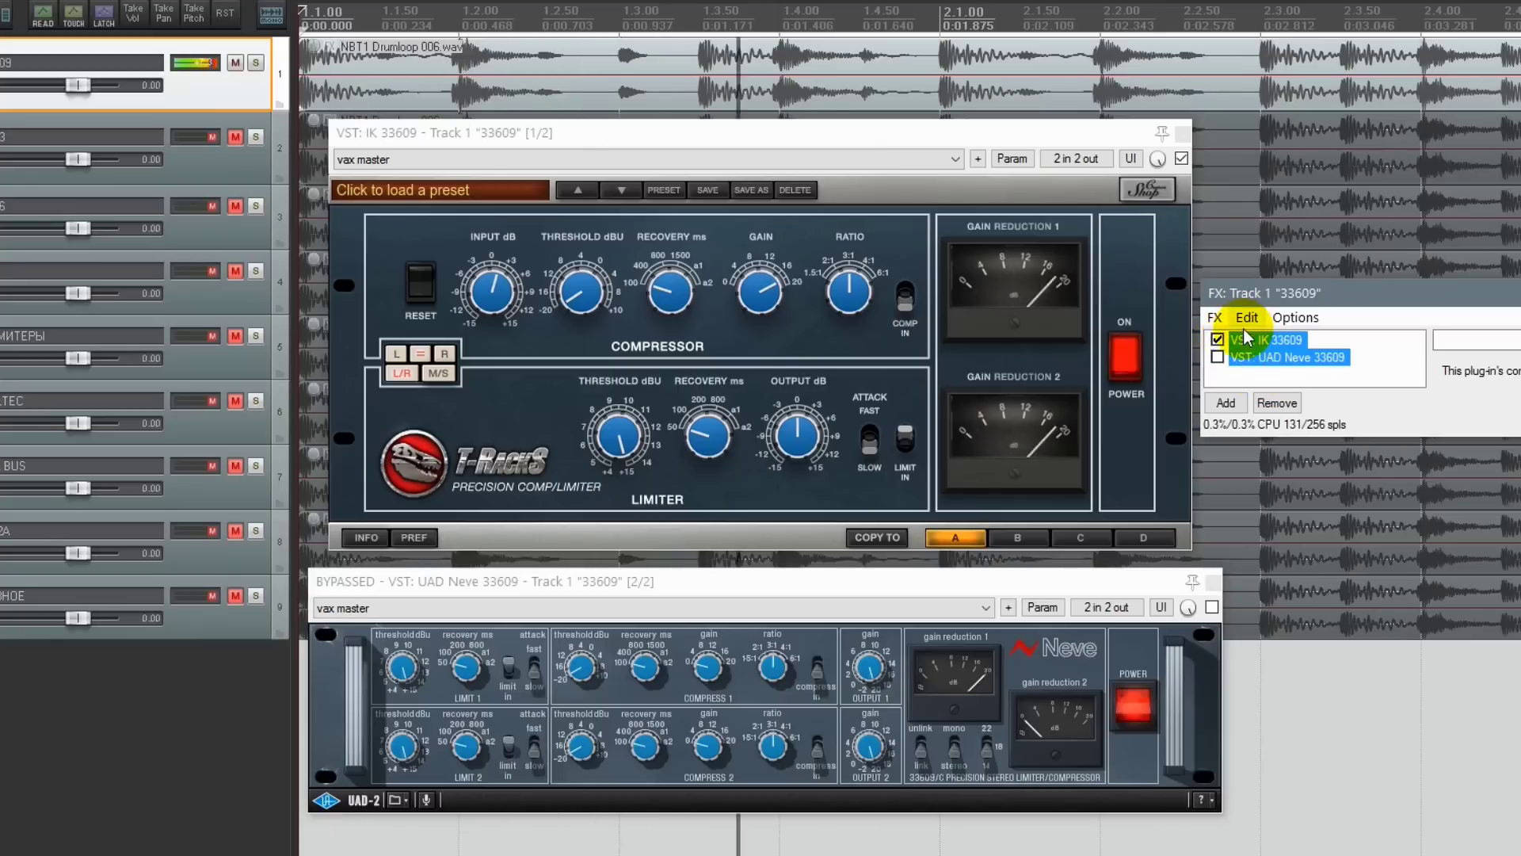
Compare IK 33609 with UAD Neve 33609 during playback by repeatedly swapping which one is bypassed
key(ctrl+b)
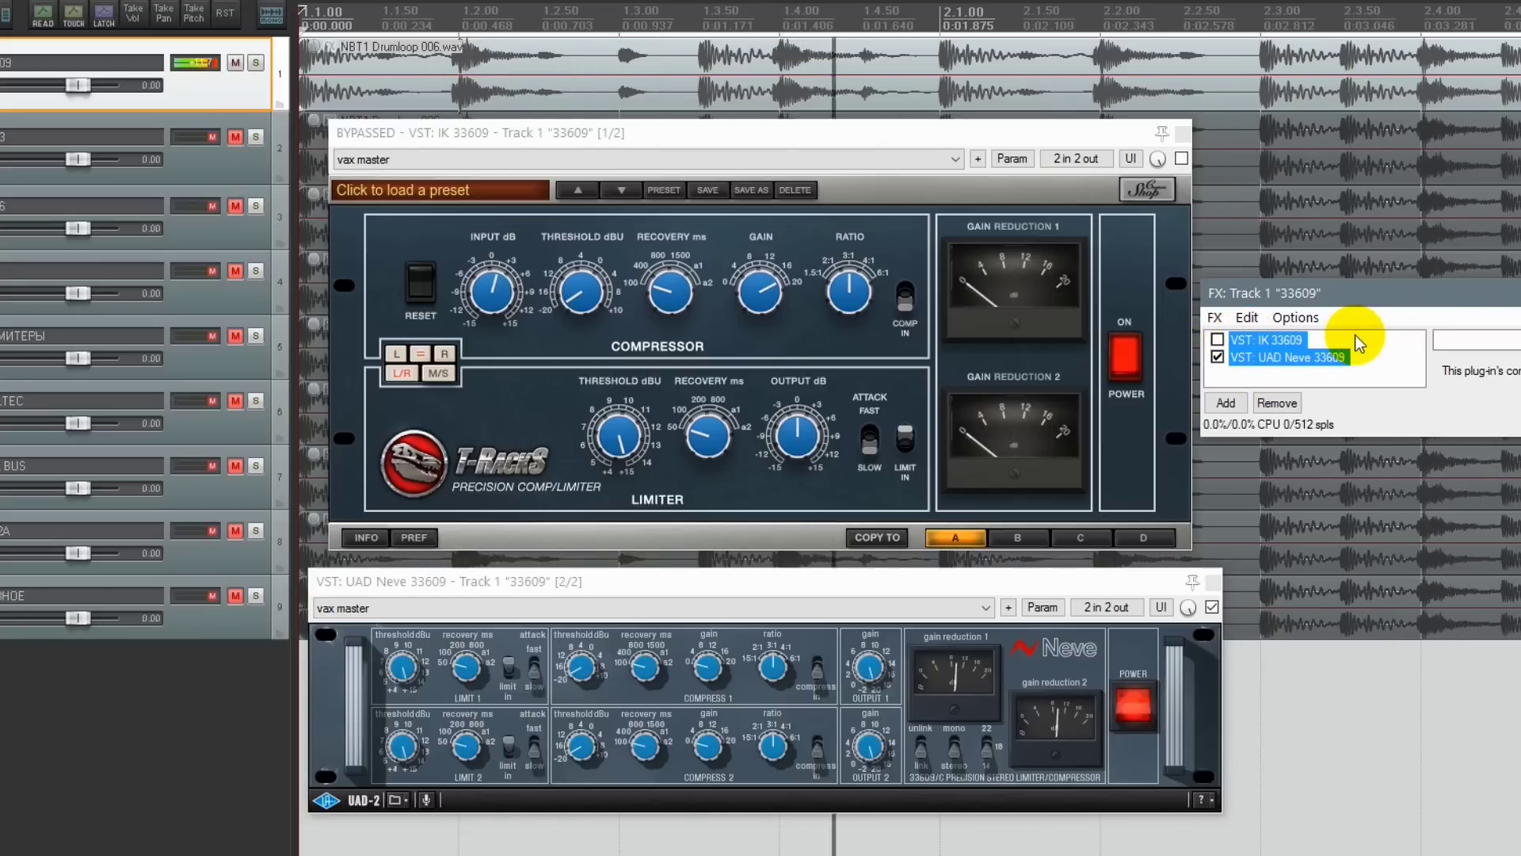
key(ctrl+b)
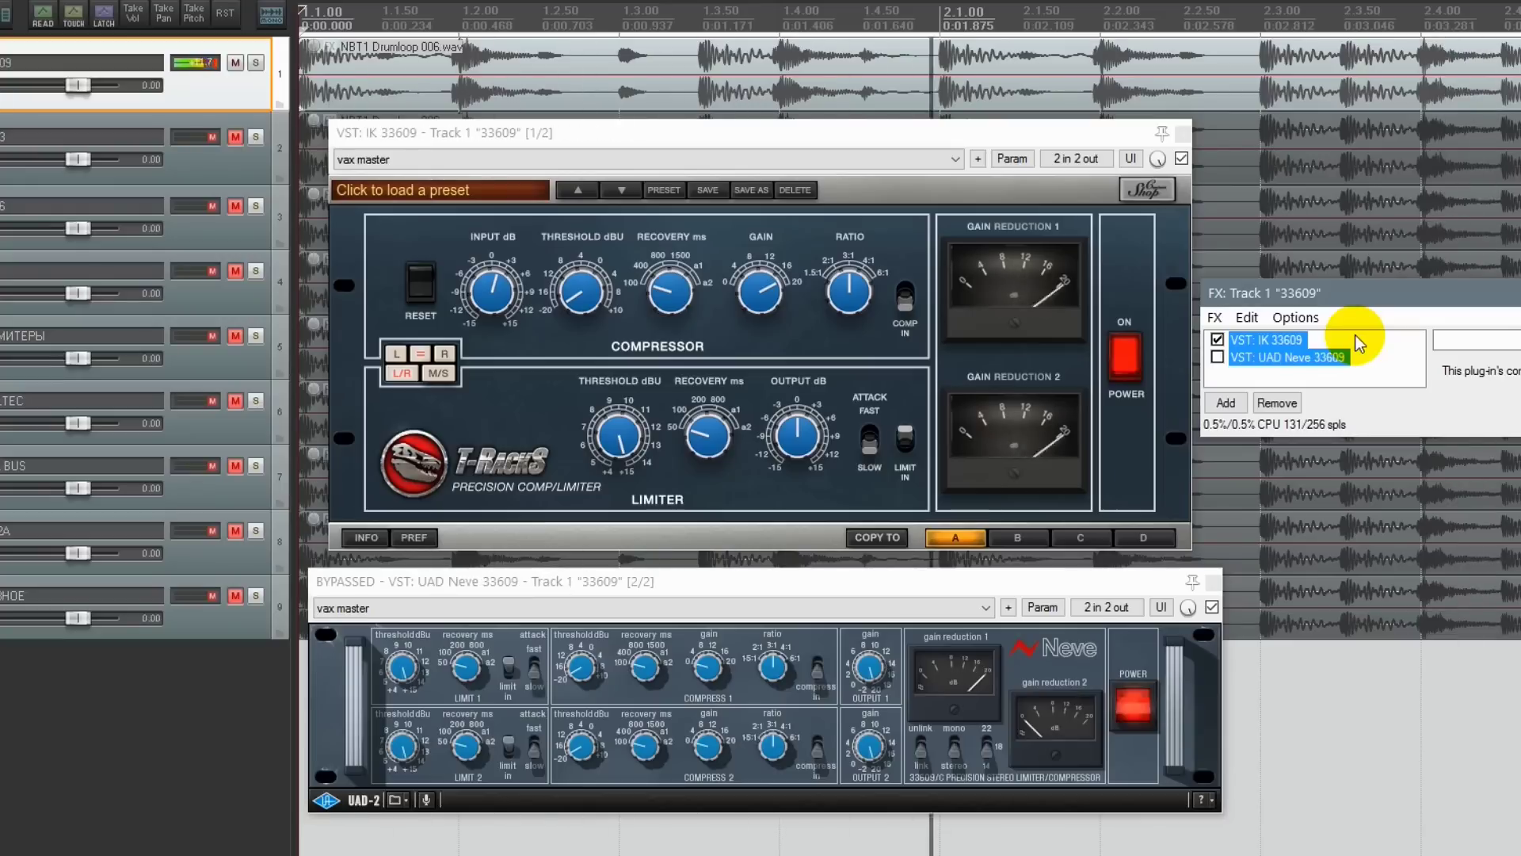
key(ctrl+b)
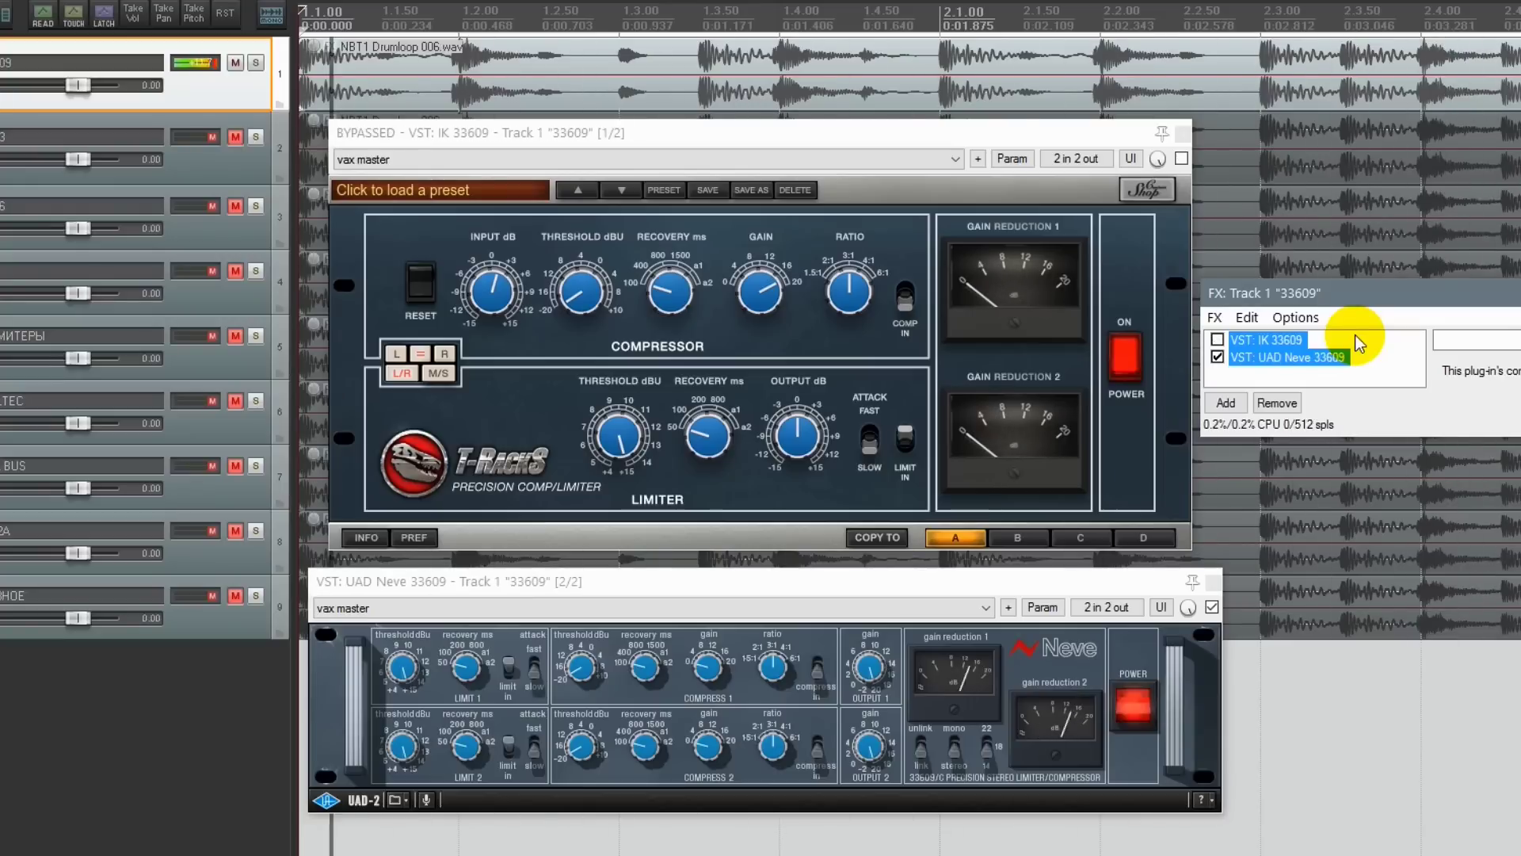
key(ctrl+b)
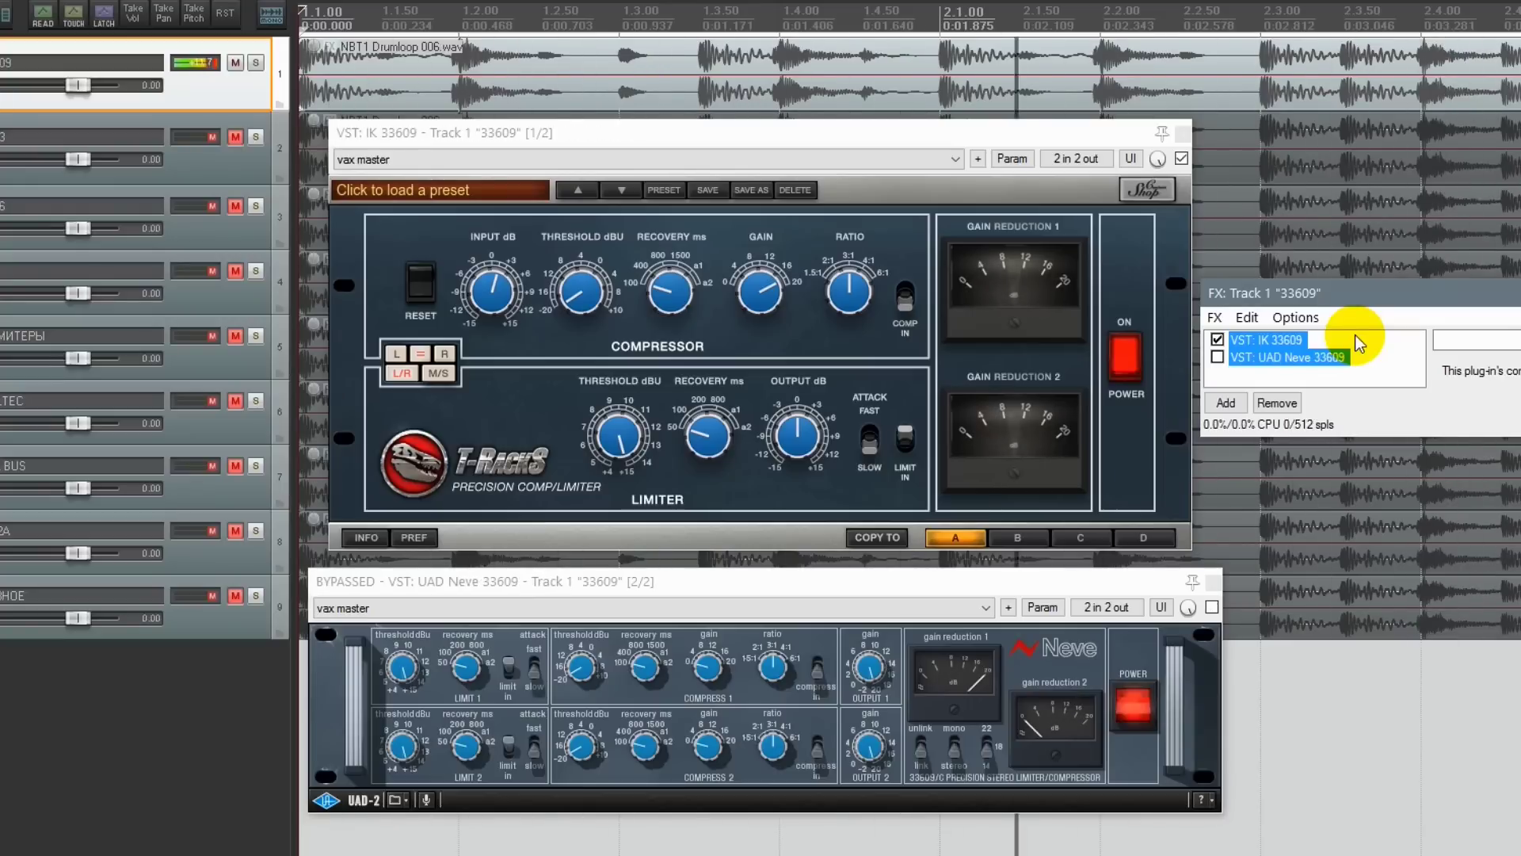
key(ctrl+b)
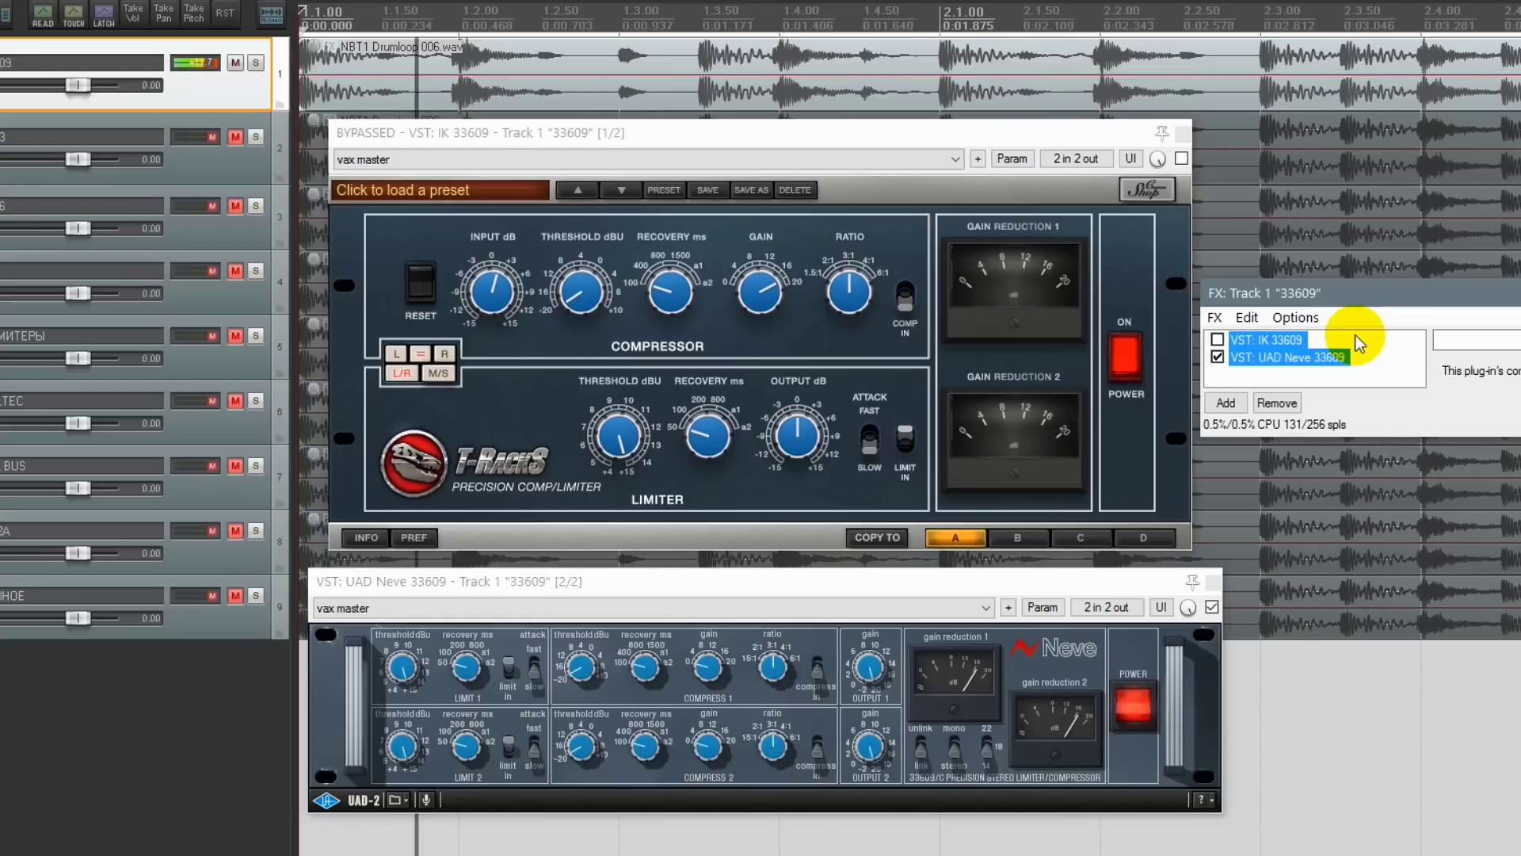
key(ctrl+b)
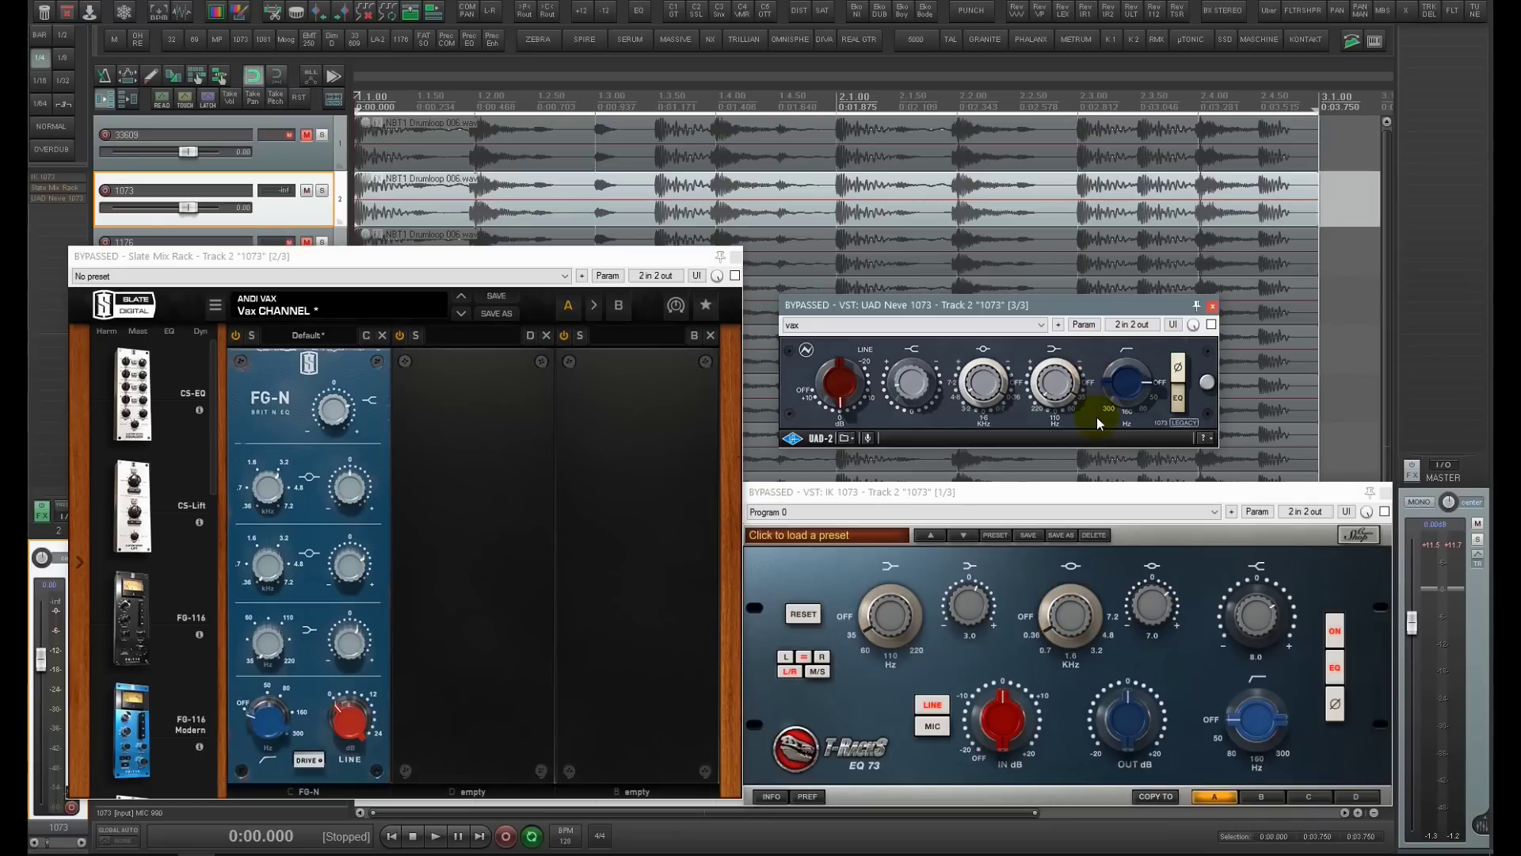
Enable IK 1073 in the FX chain of track 2 "1073" and start playback of the drum loop
key(f)
drag(569, 48, 688, 61)
click(490, 88)
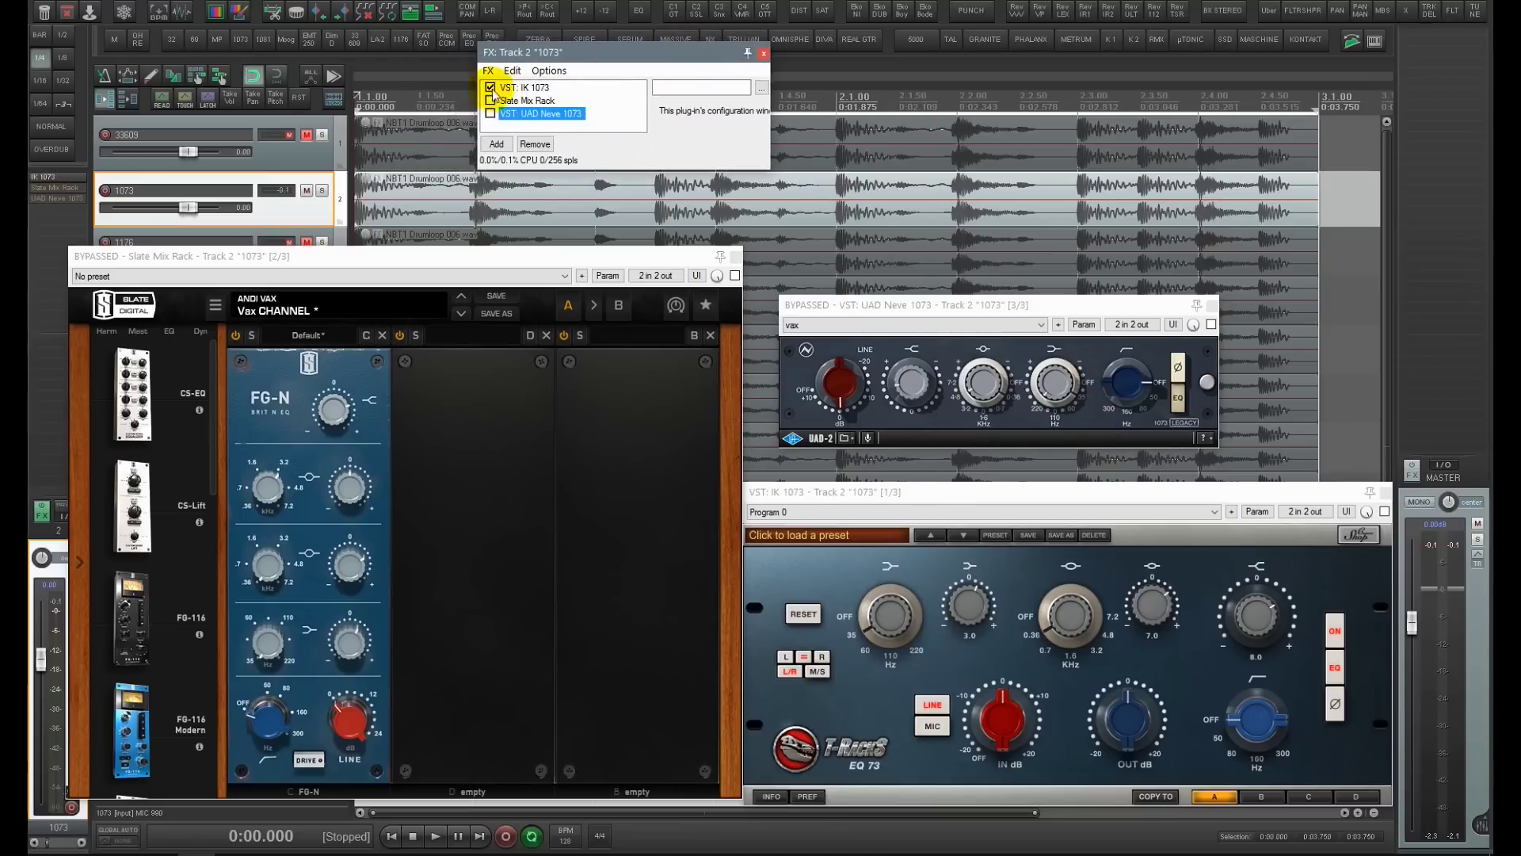
click(514, 89)
key(space)
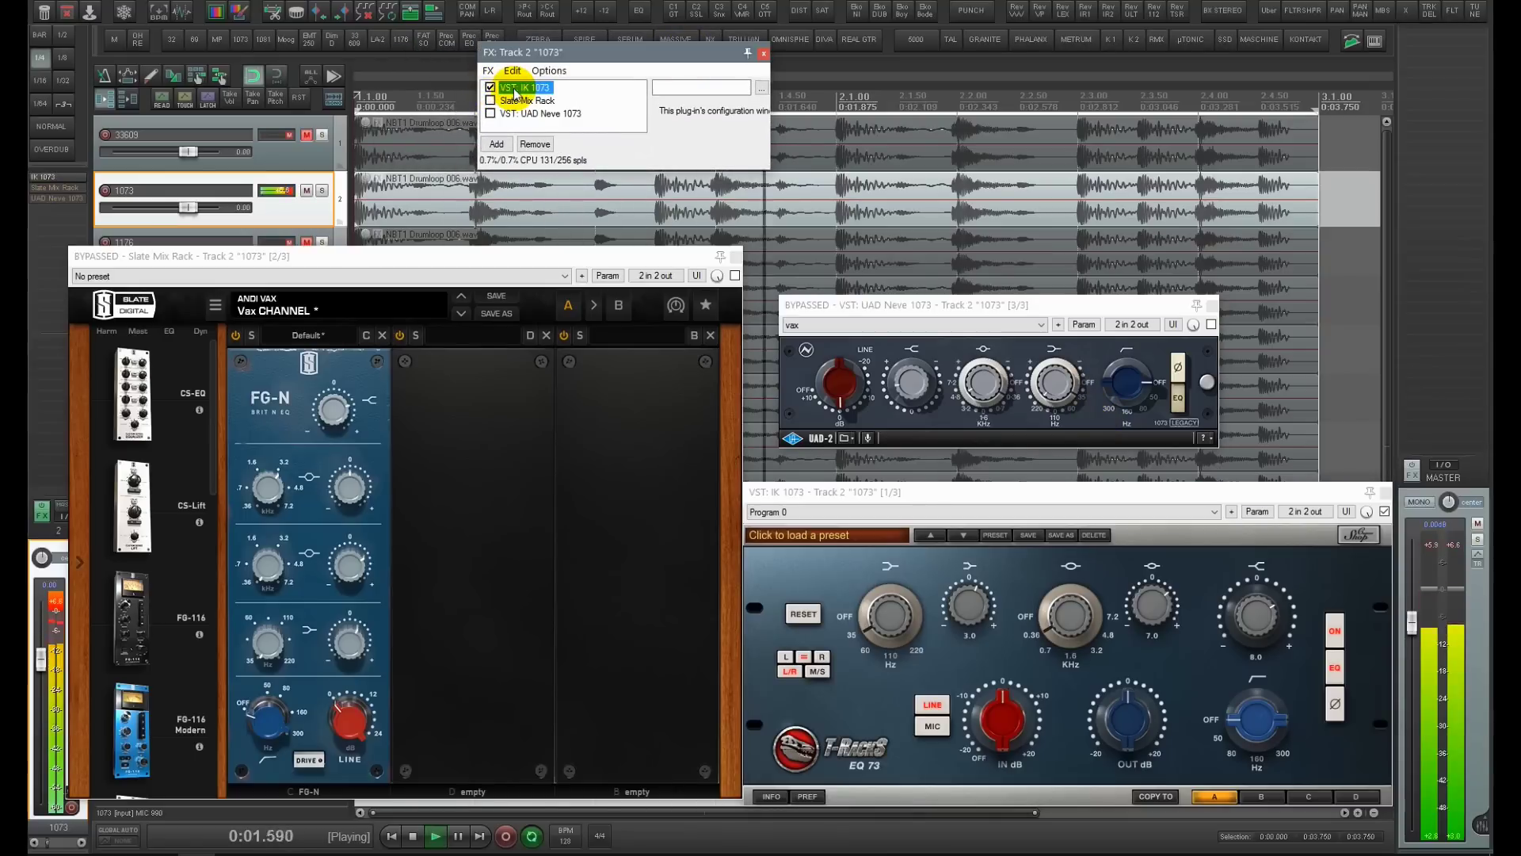
Select Slate Mix Rack together with IK 1073 and swap their bypass states to hear the Slate equalizer
click(515, 102)
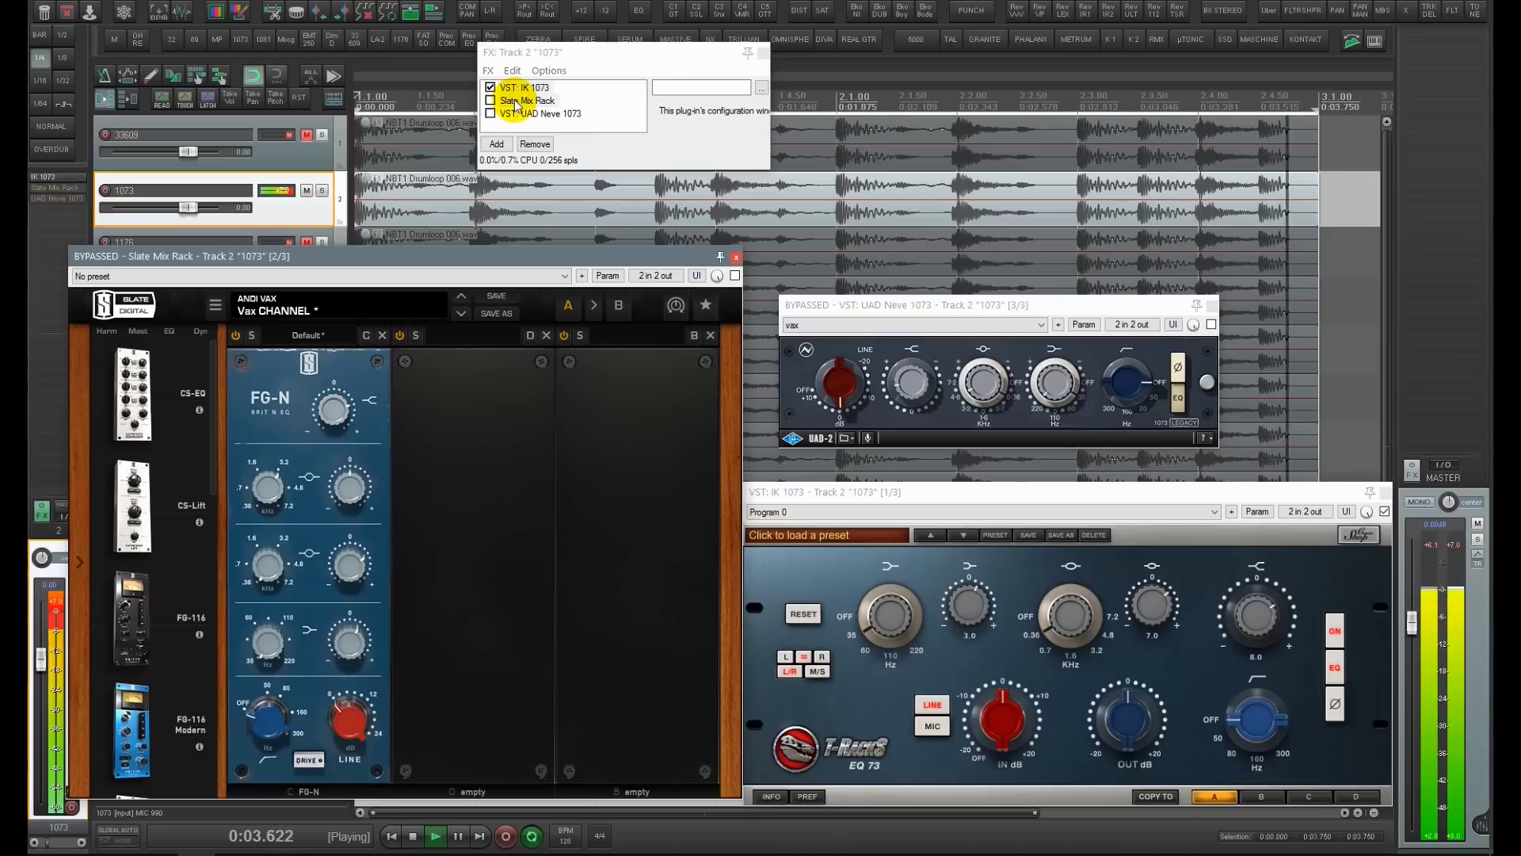
click(587, 57)
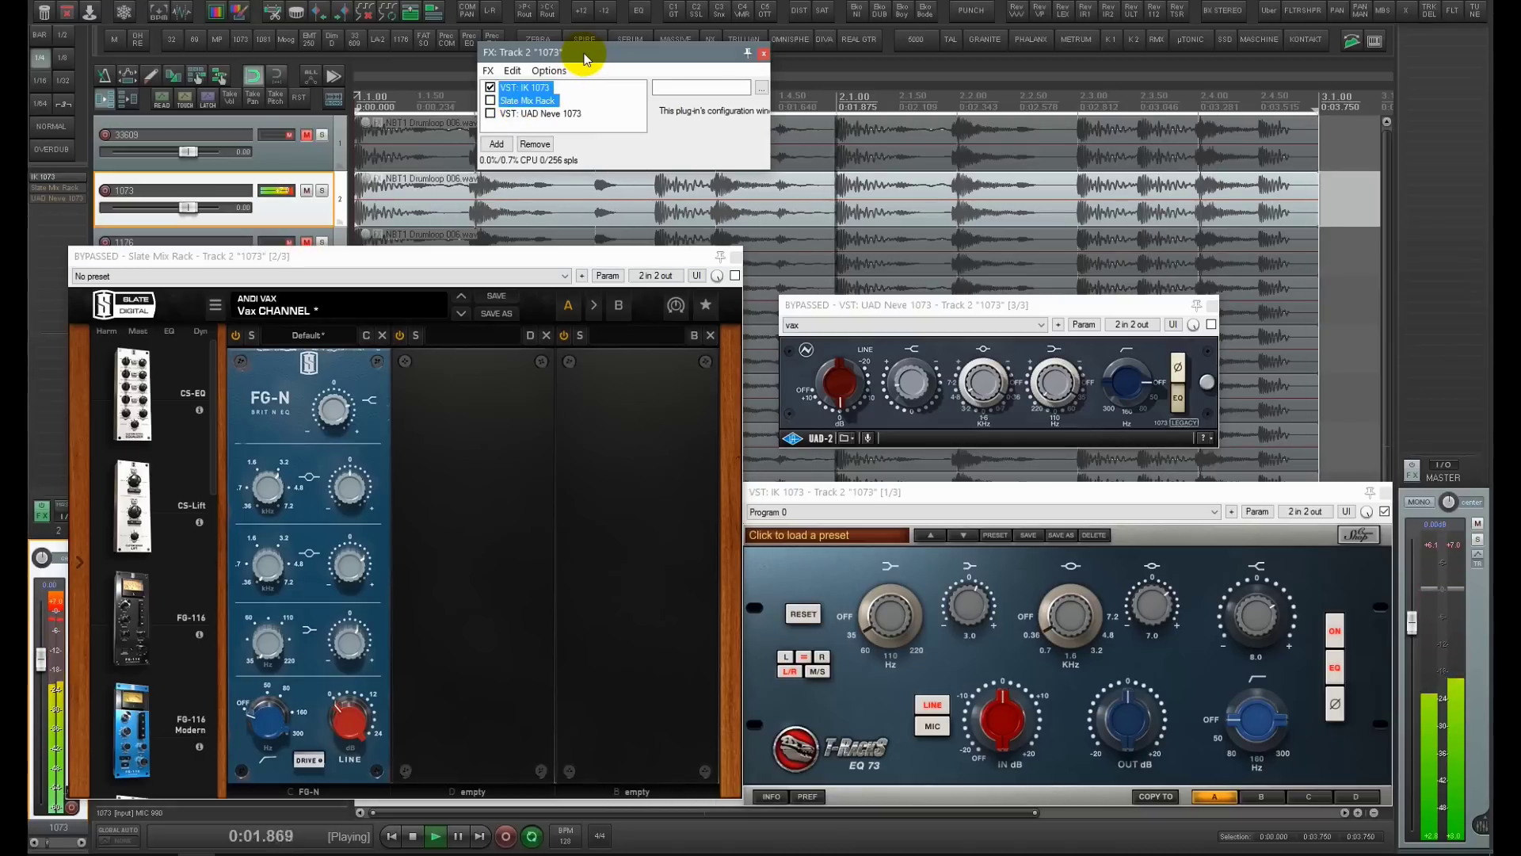
key(ctrl+b)
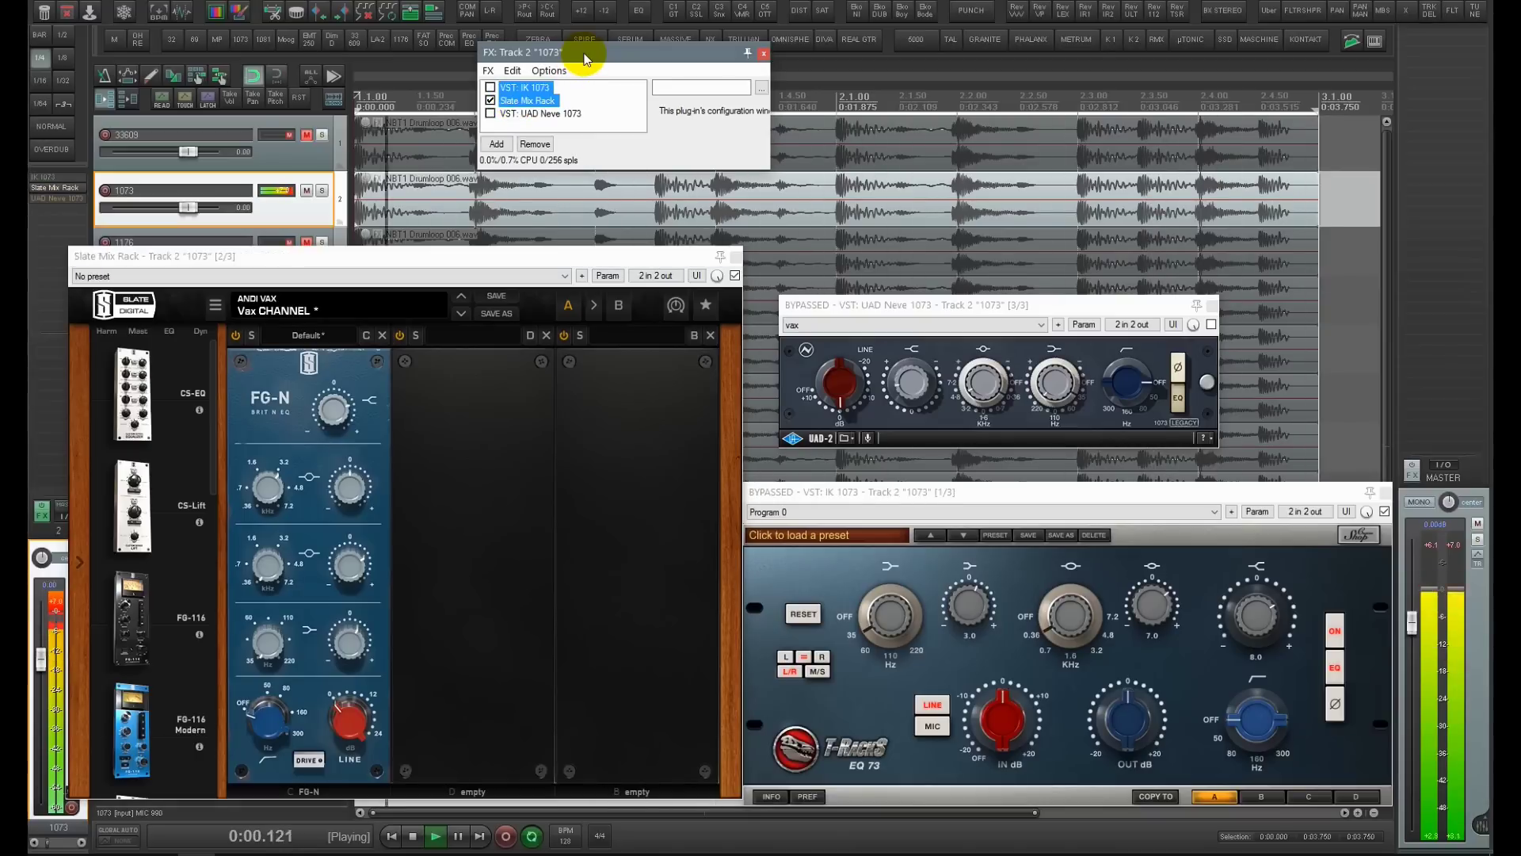
Select Slate Mix Rack and UAD Neve 1073 in the FX chain as the pair to compare
click(523, 101)
shift+click(544, 114)
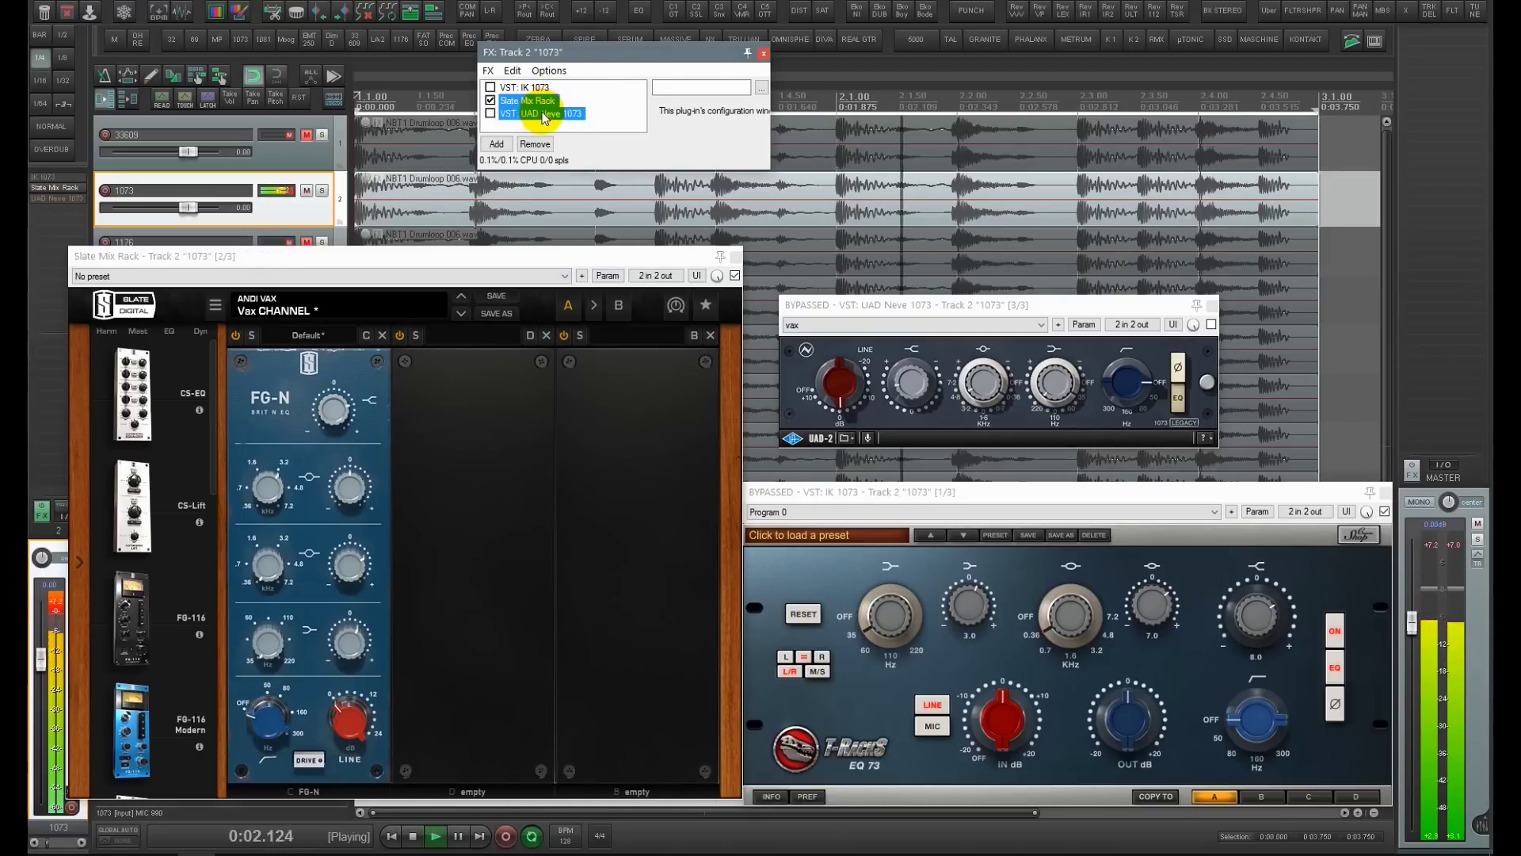
click(600, 52)
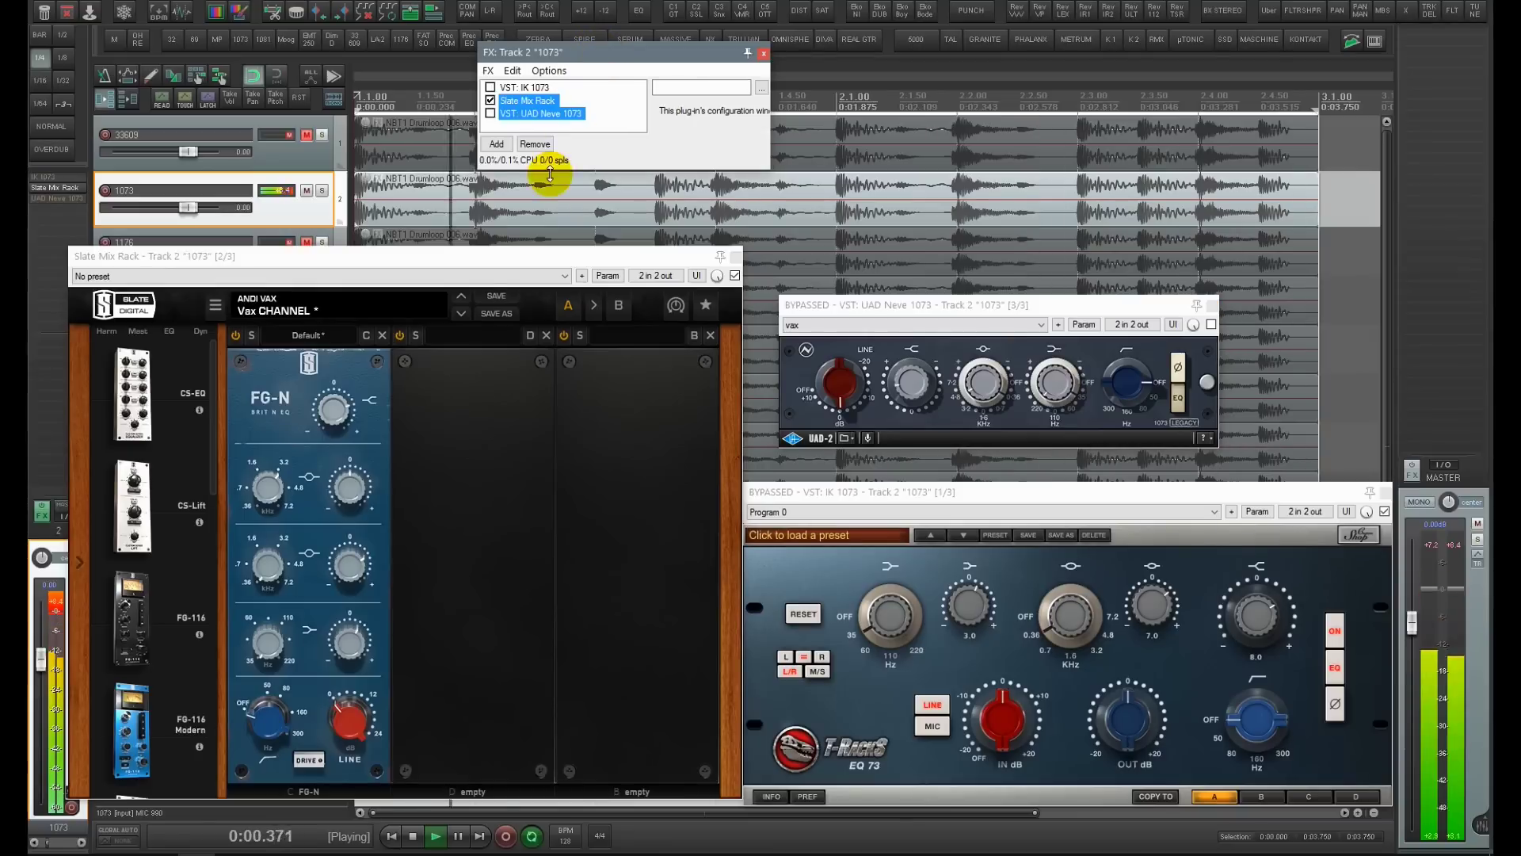
Set the high-frequency gain of the FG-N module to +7.16 dB and switch the active plug-in to UAD Neve 1073
click(334, 417)
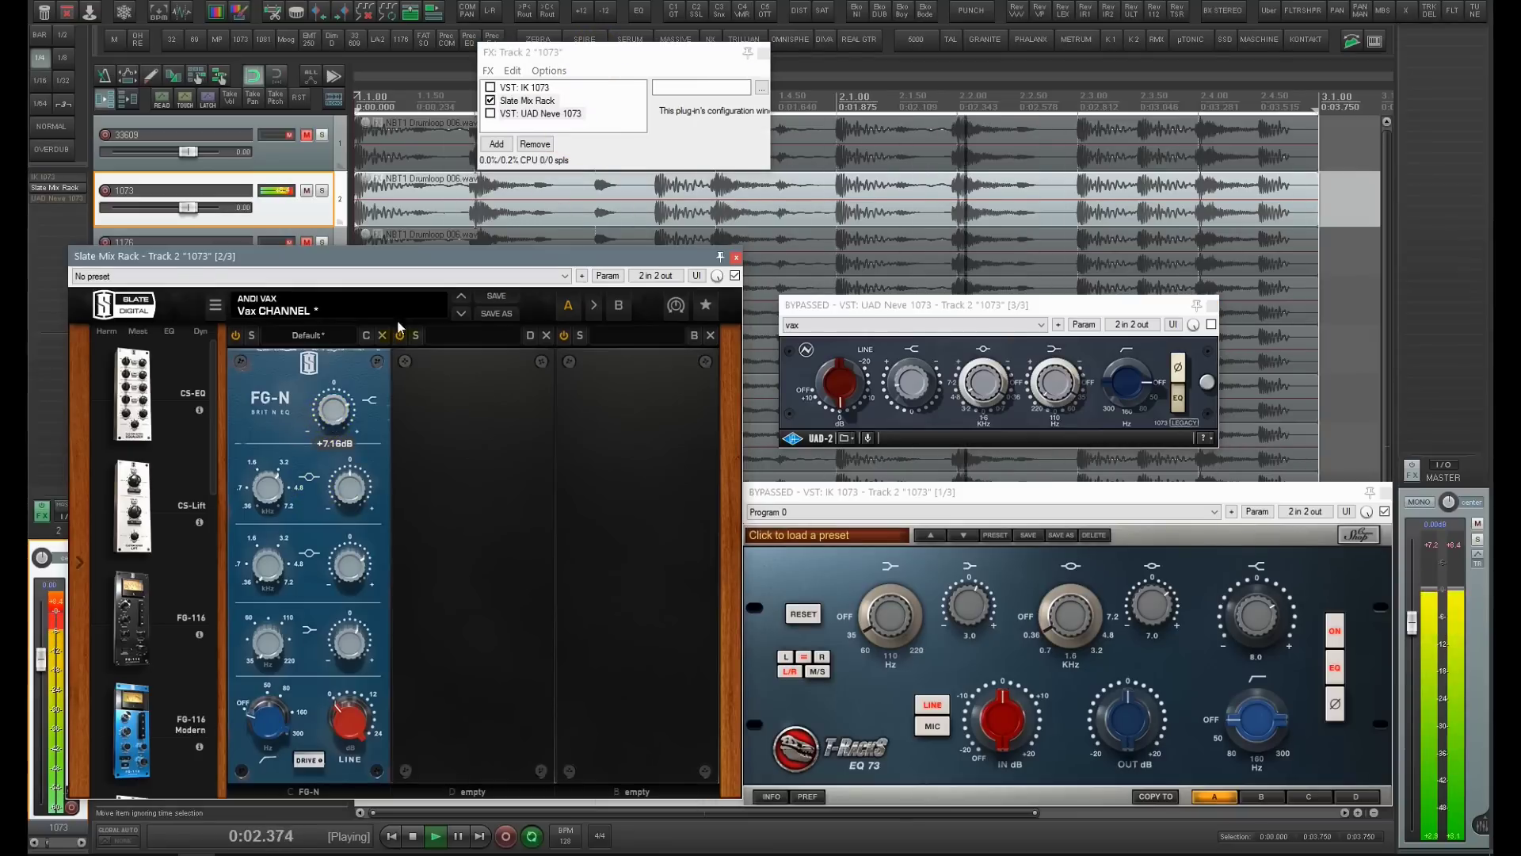
click(599, 66)
key(ctrl+b)
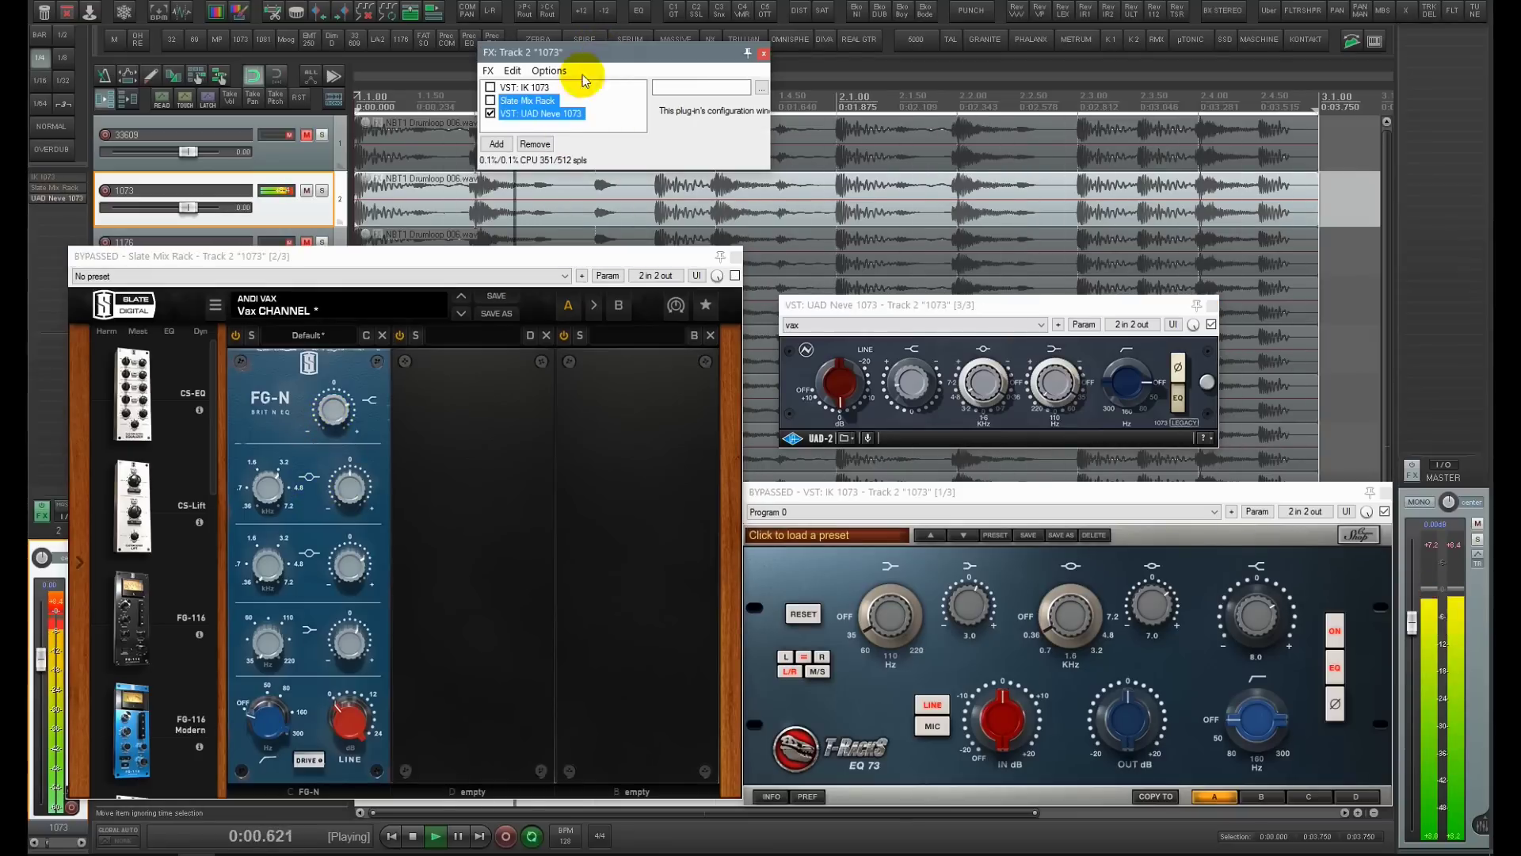
Compare IK 1073 with UAD Neve 1073 during playback by selecting both and repeatedly swapping their bypass states
click(527, 111)
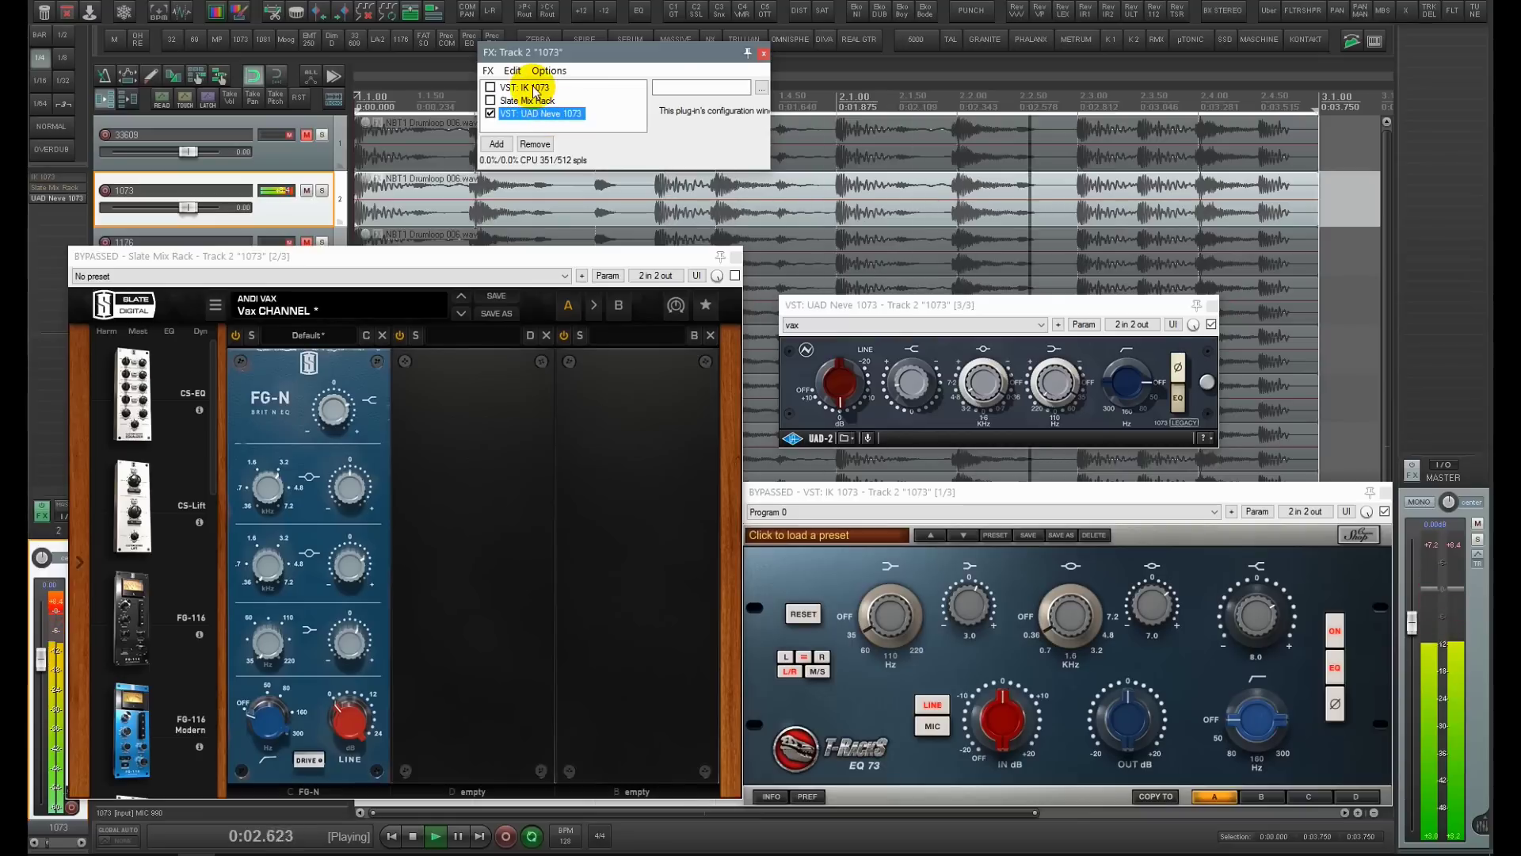
ctrl+click(536, 89)
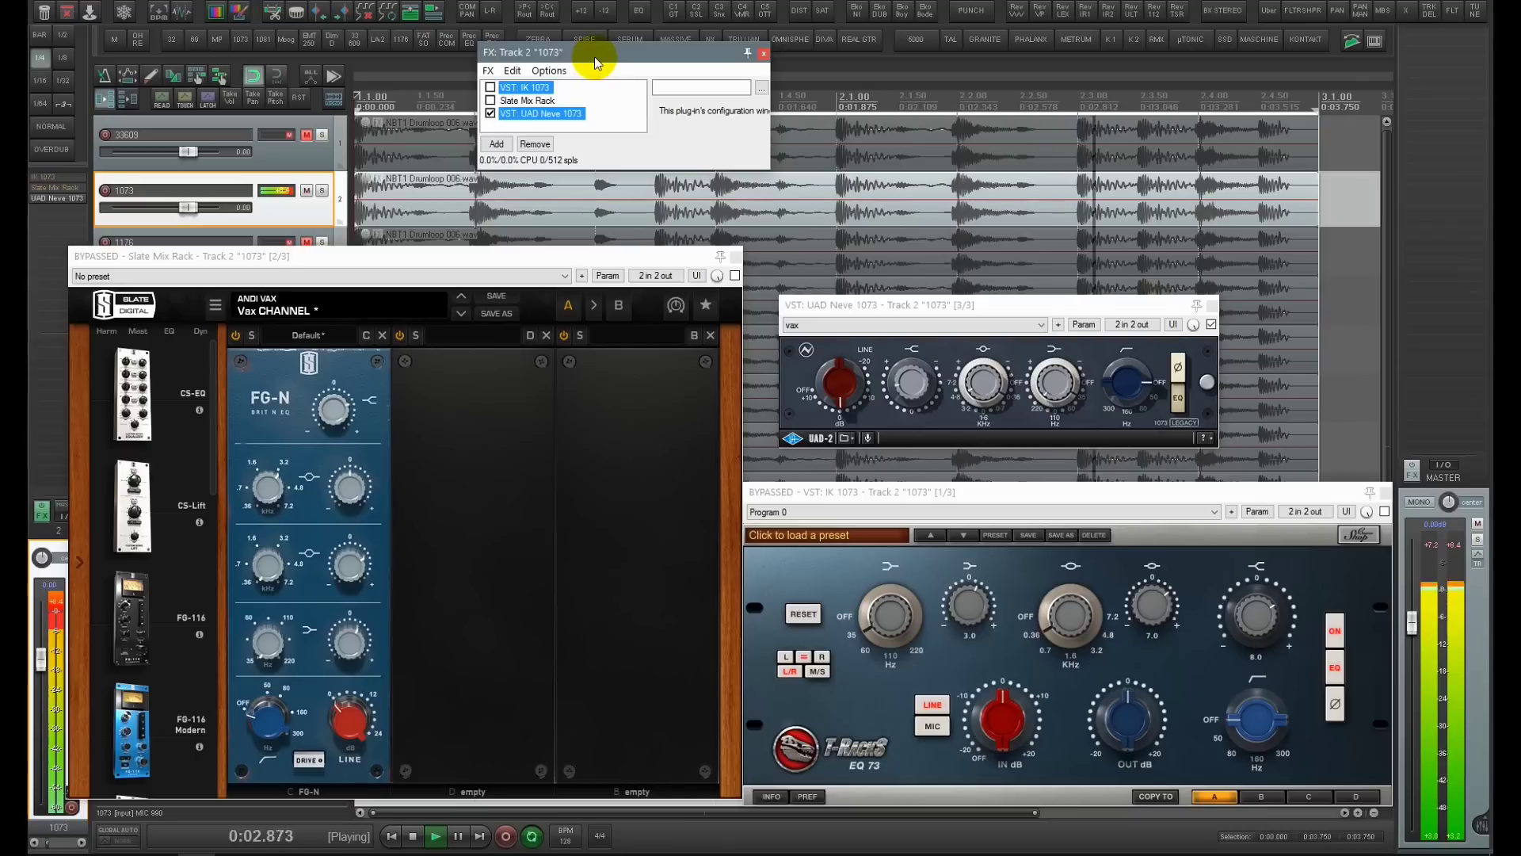
key(ctrl+b)
key(ctrl+b)
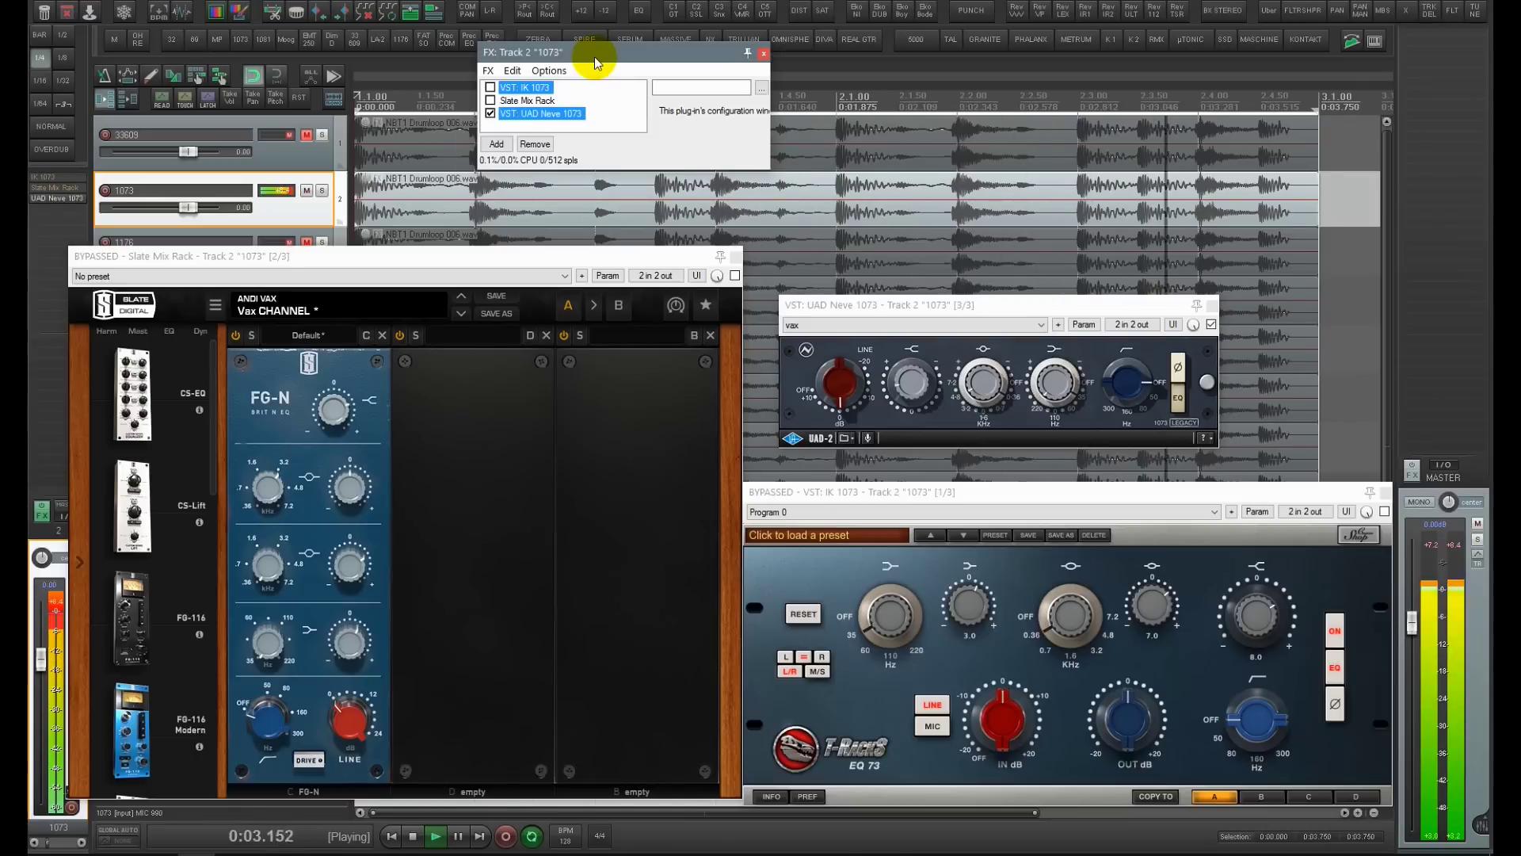
key(ctrl+b)
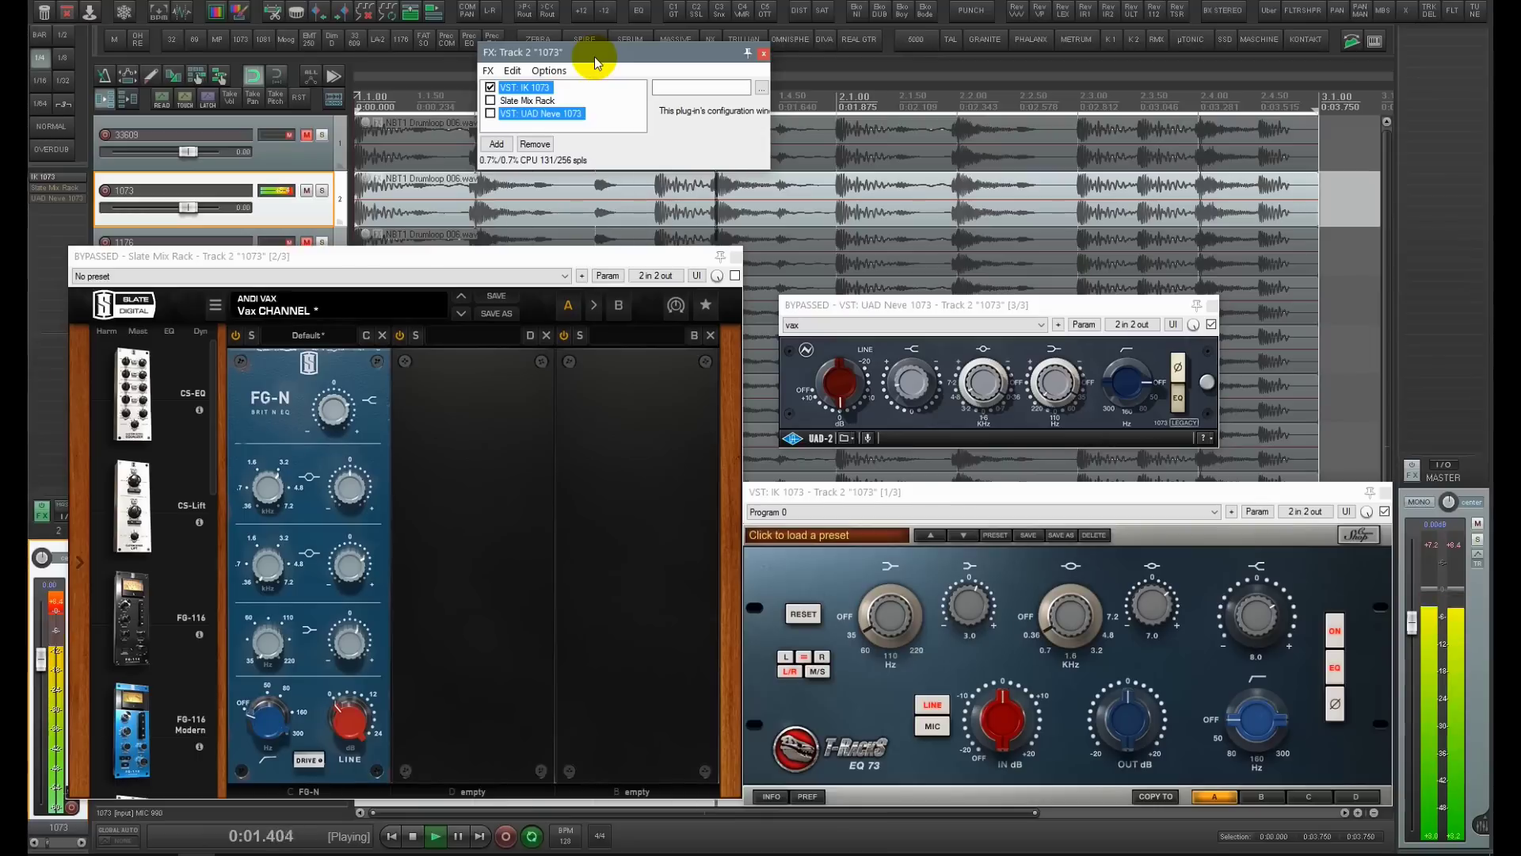
key(ctrl+b)
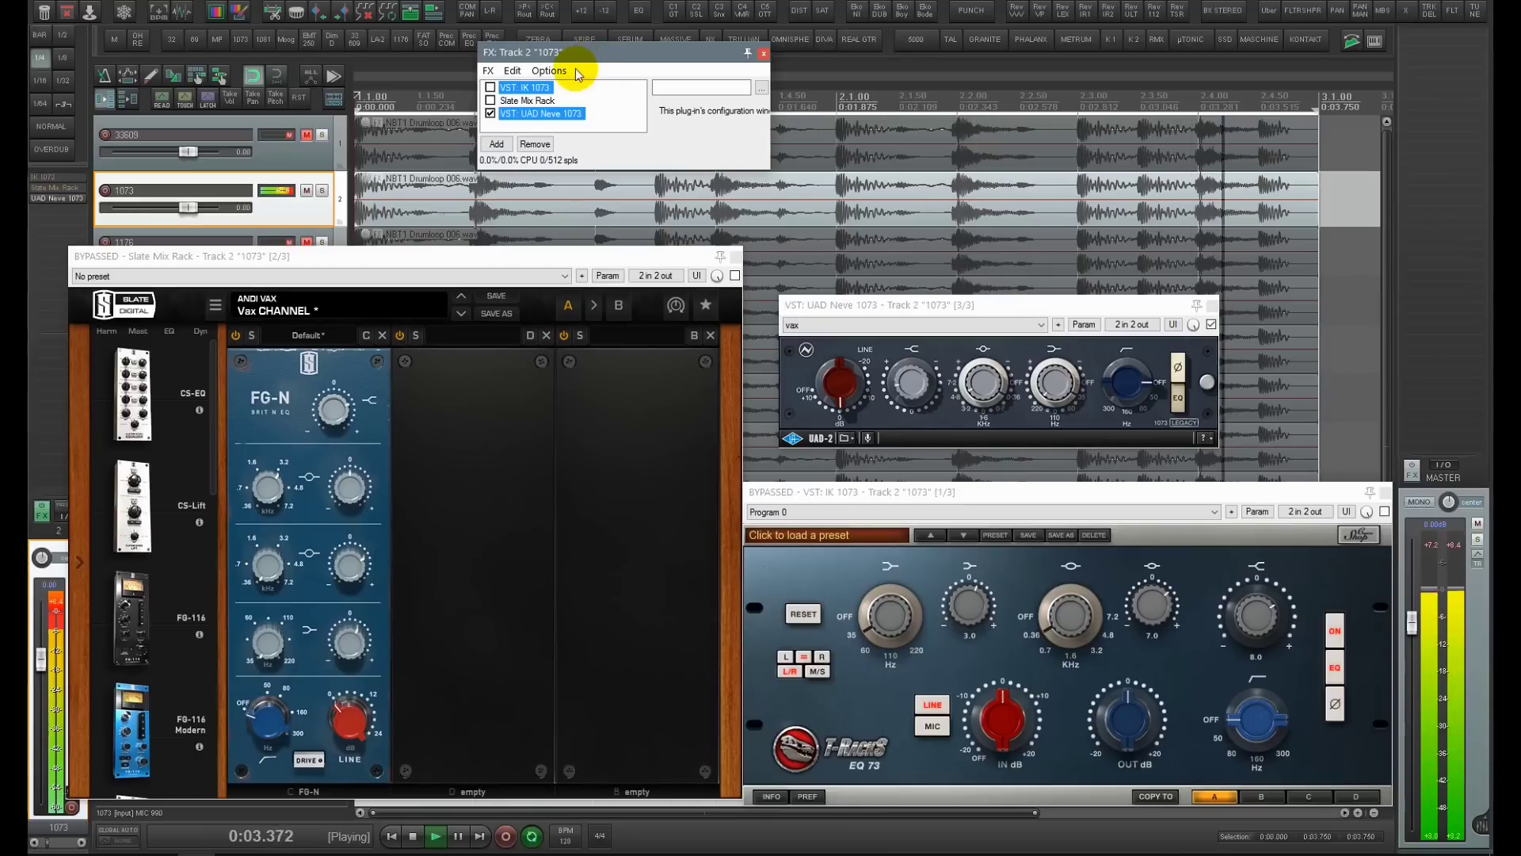
key(ctrl+b)
Compare IK 1073 with Slate Mix Rack during playback by selecting both and repeatedly swapping their bypass states
click(544, 88)
ctrl+click(542, 102)
key(ctrl+b)
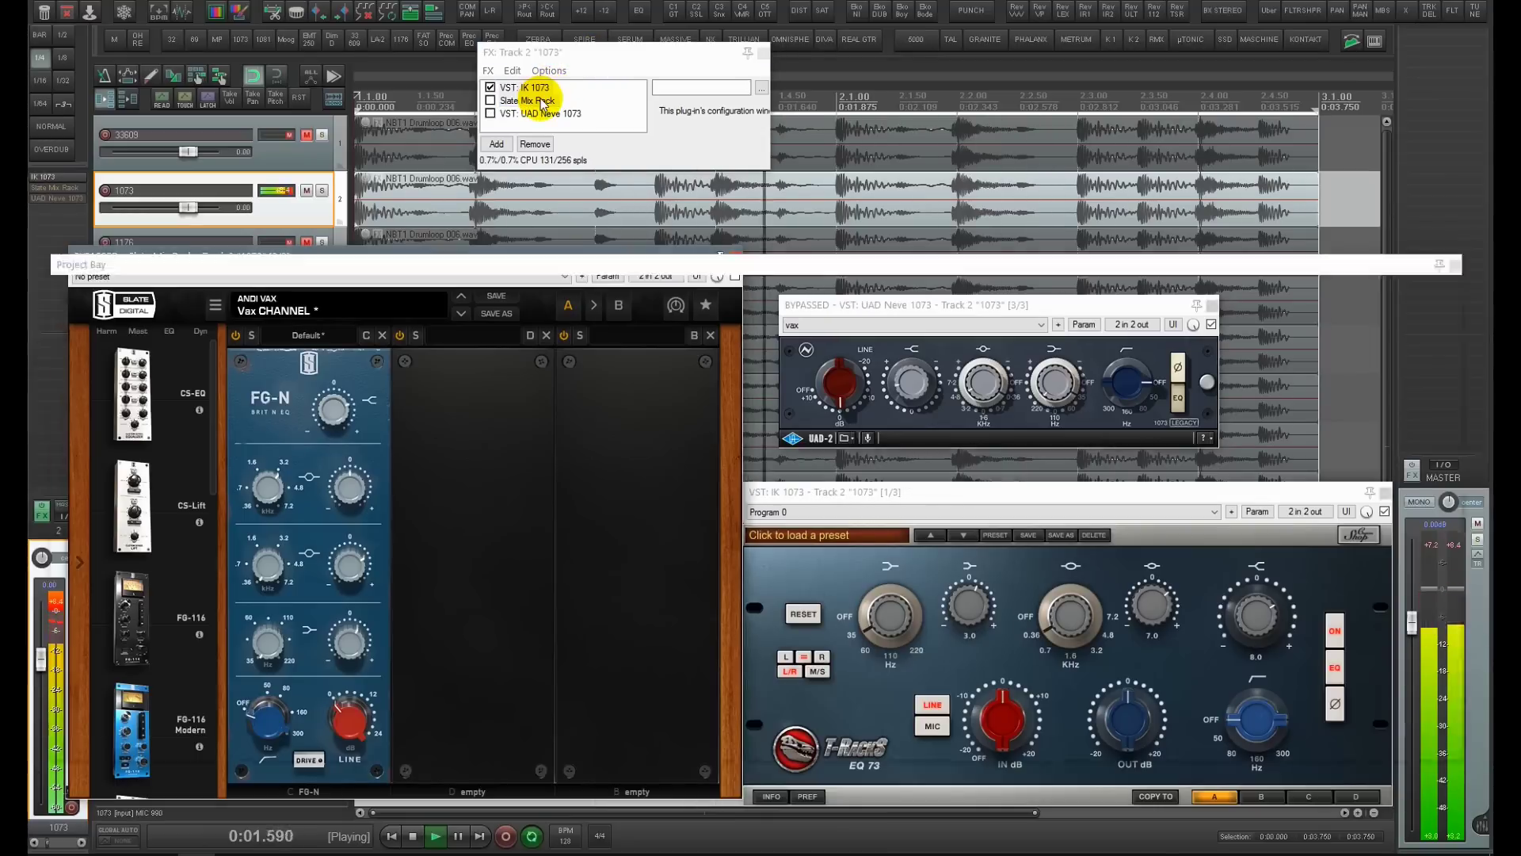
key(ctrl+b)
click(591, 55)
key(ctrl+b)
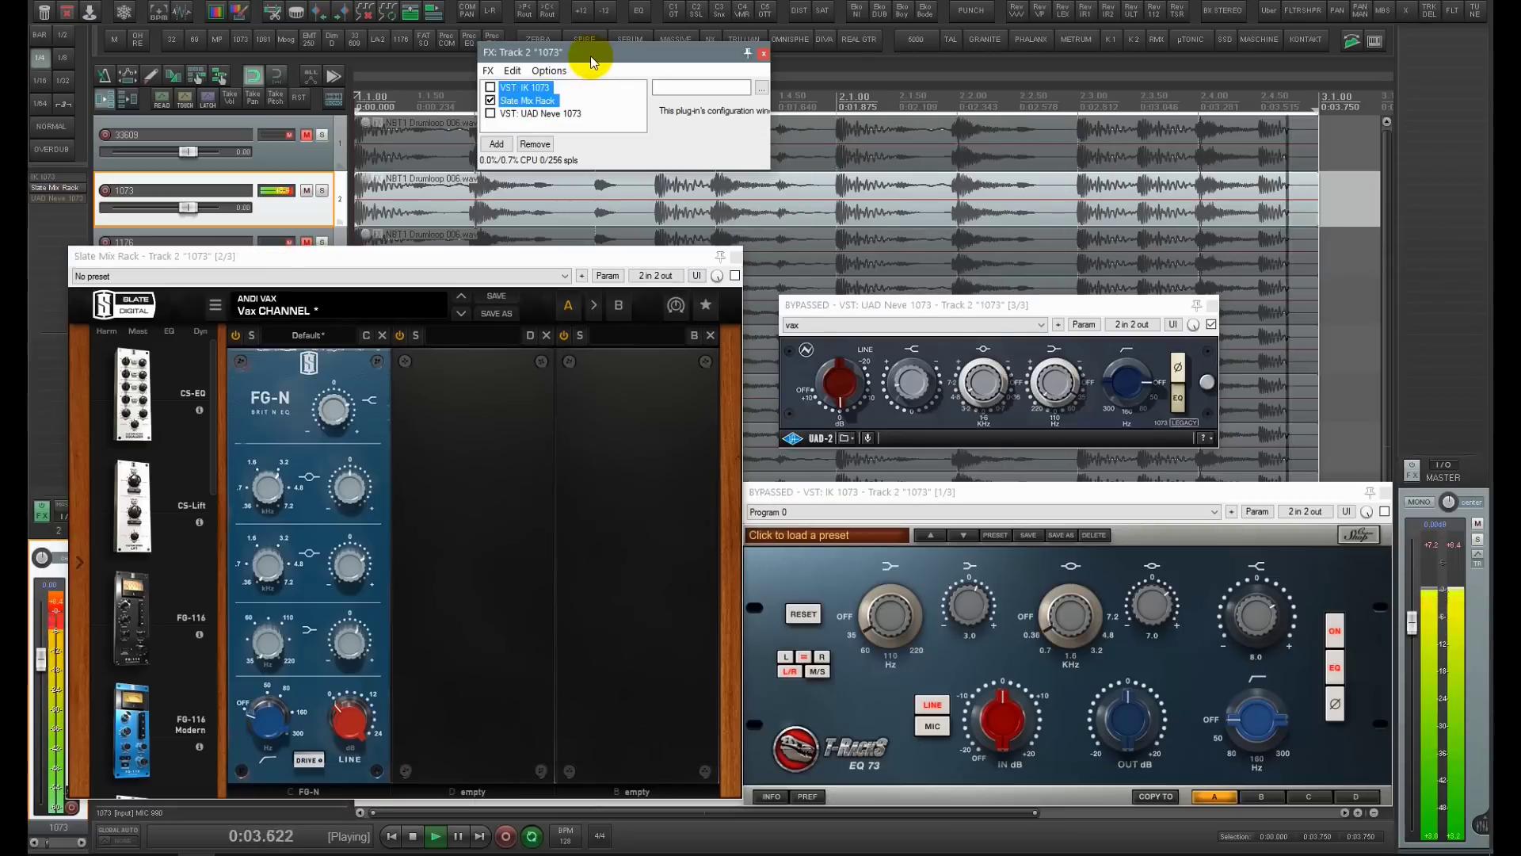
key(ctrl+b)
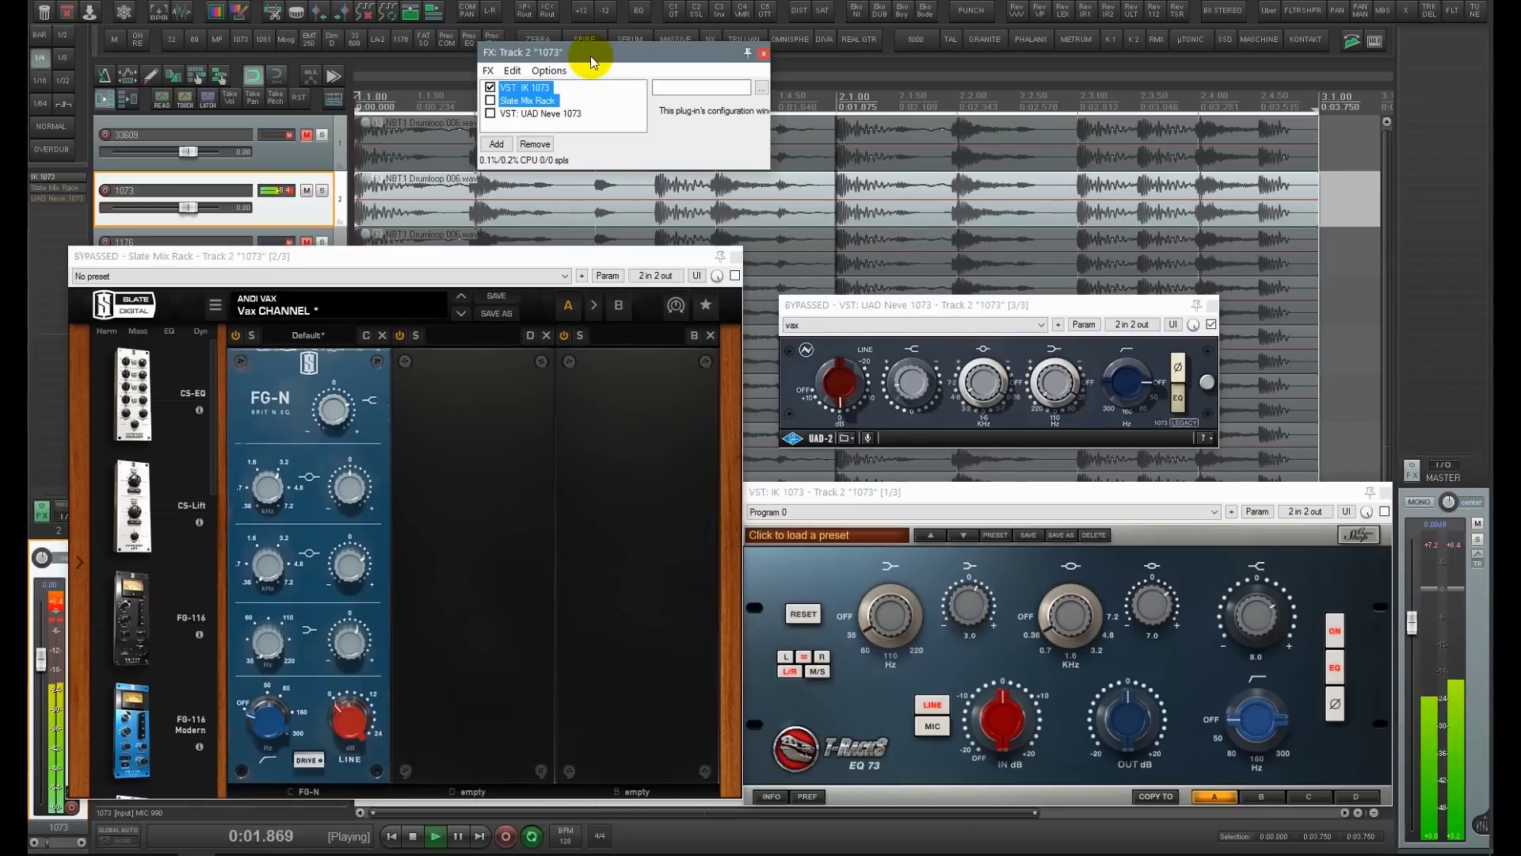
key(ctrl+b)
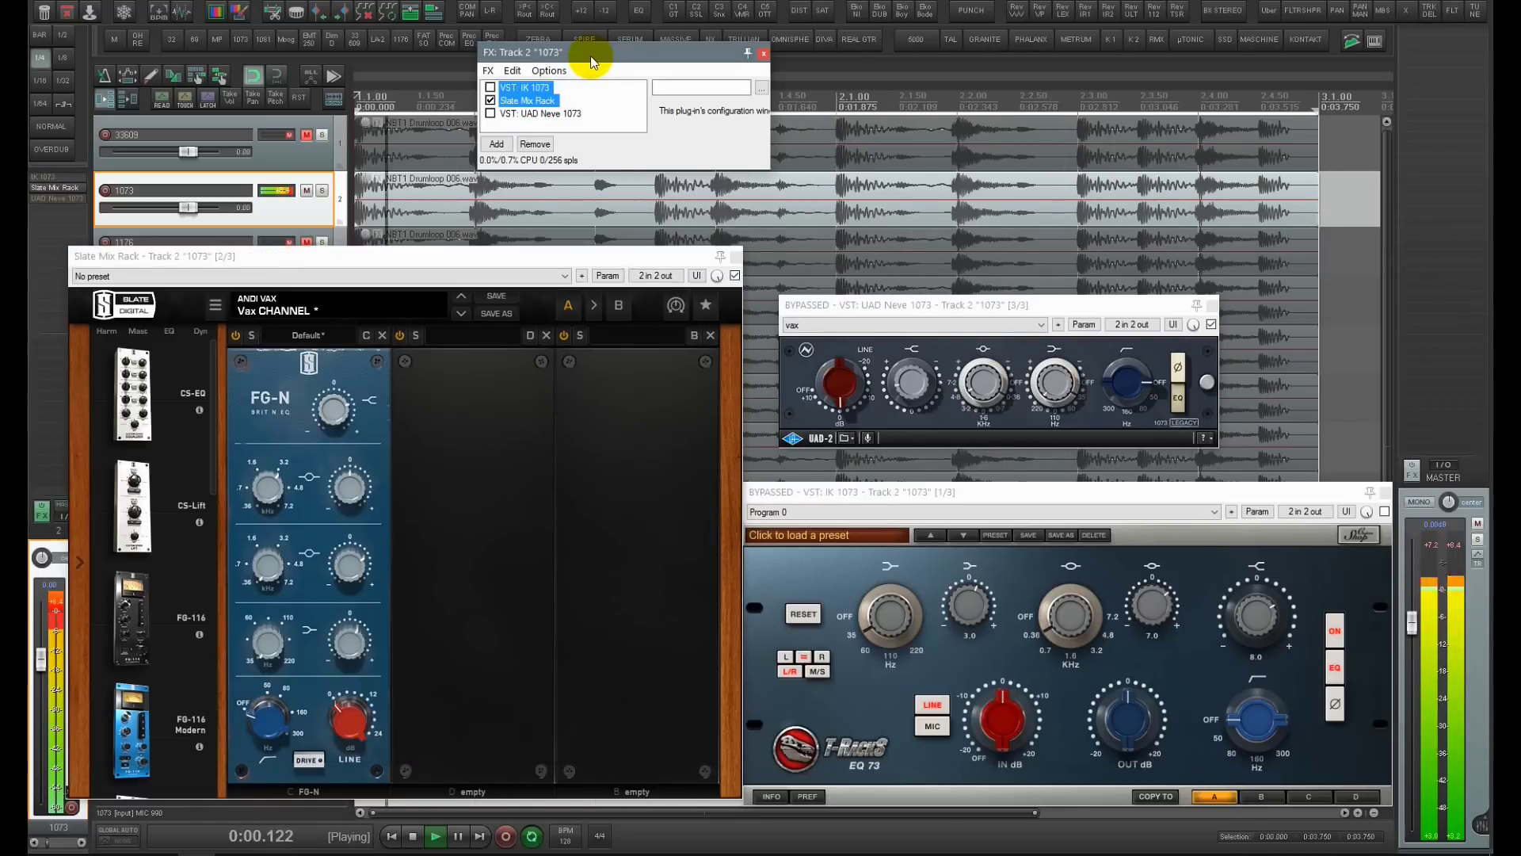
key(ctrl+b)
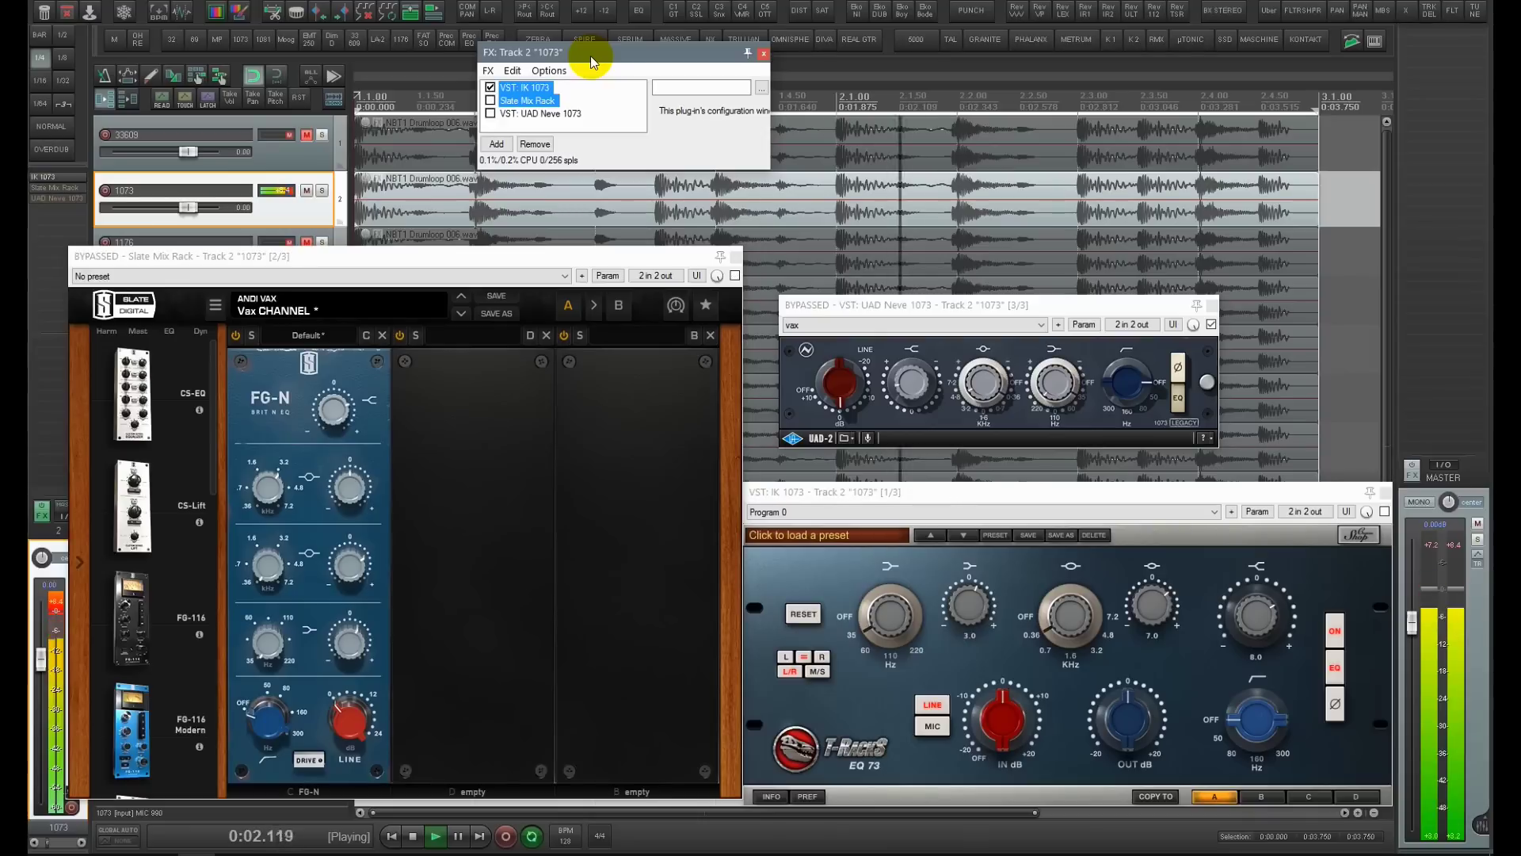
Lower the high-frequency gain of the FG-N module to about +6.32 dB and switch the active plug-in to Slate Mix Rack
click(338, 390)
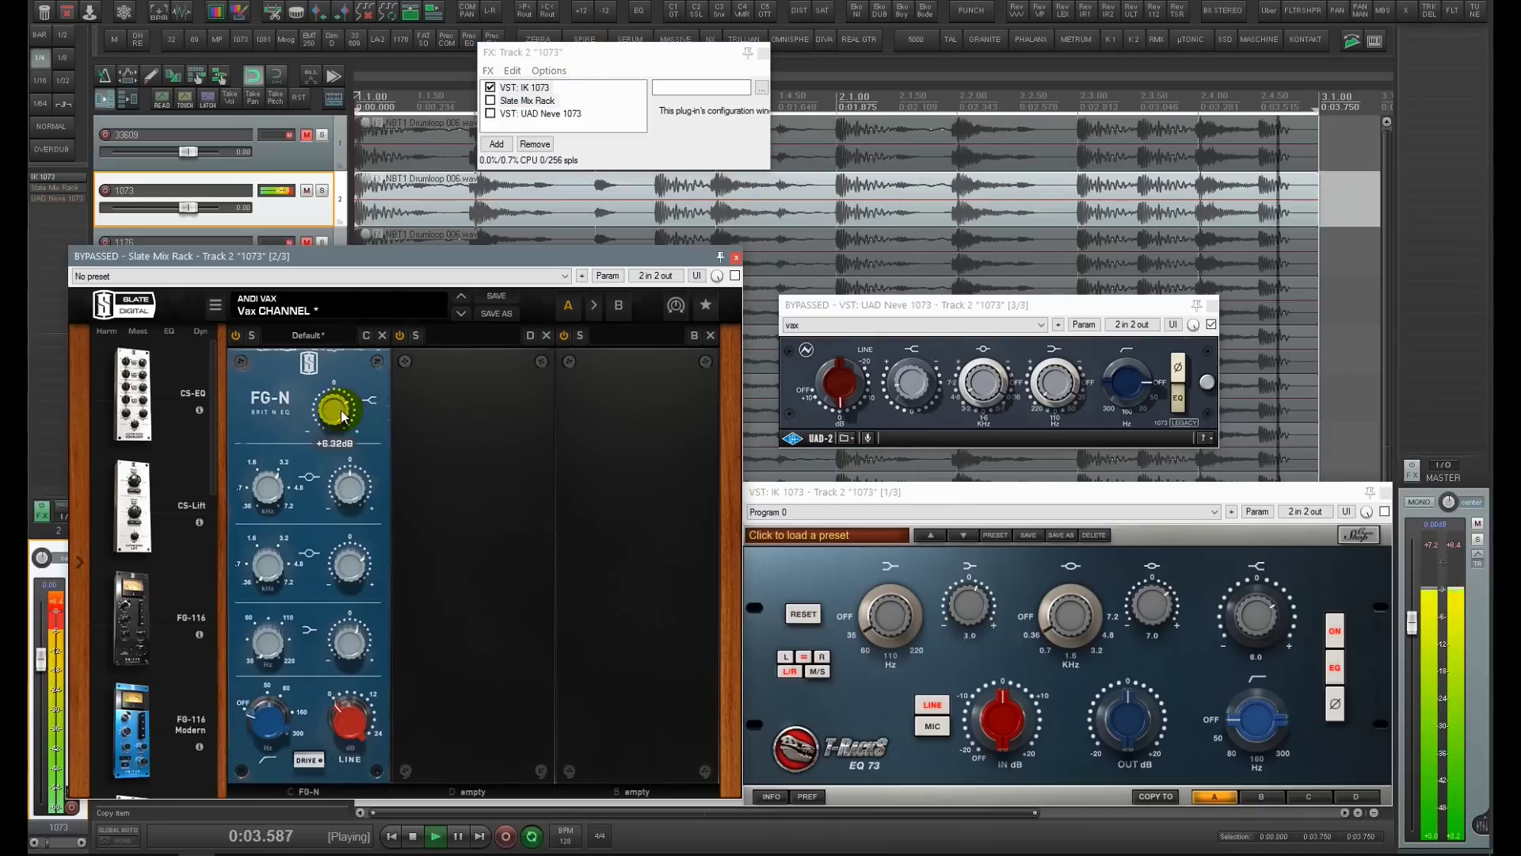
click(672, 57)
key(ctrl+b)
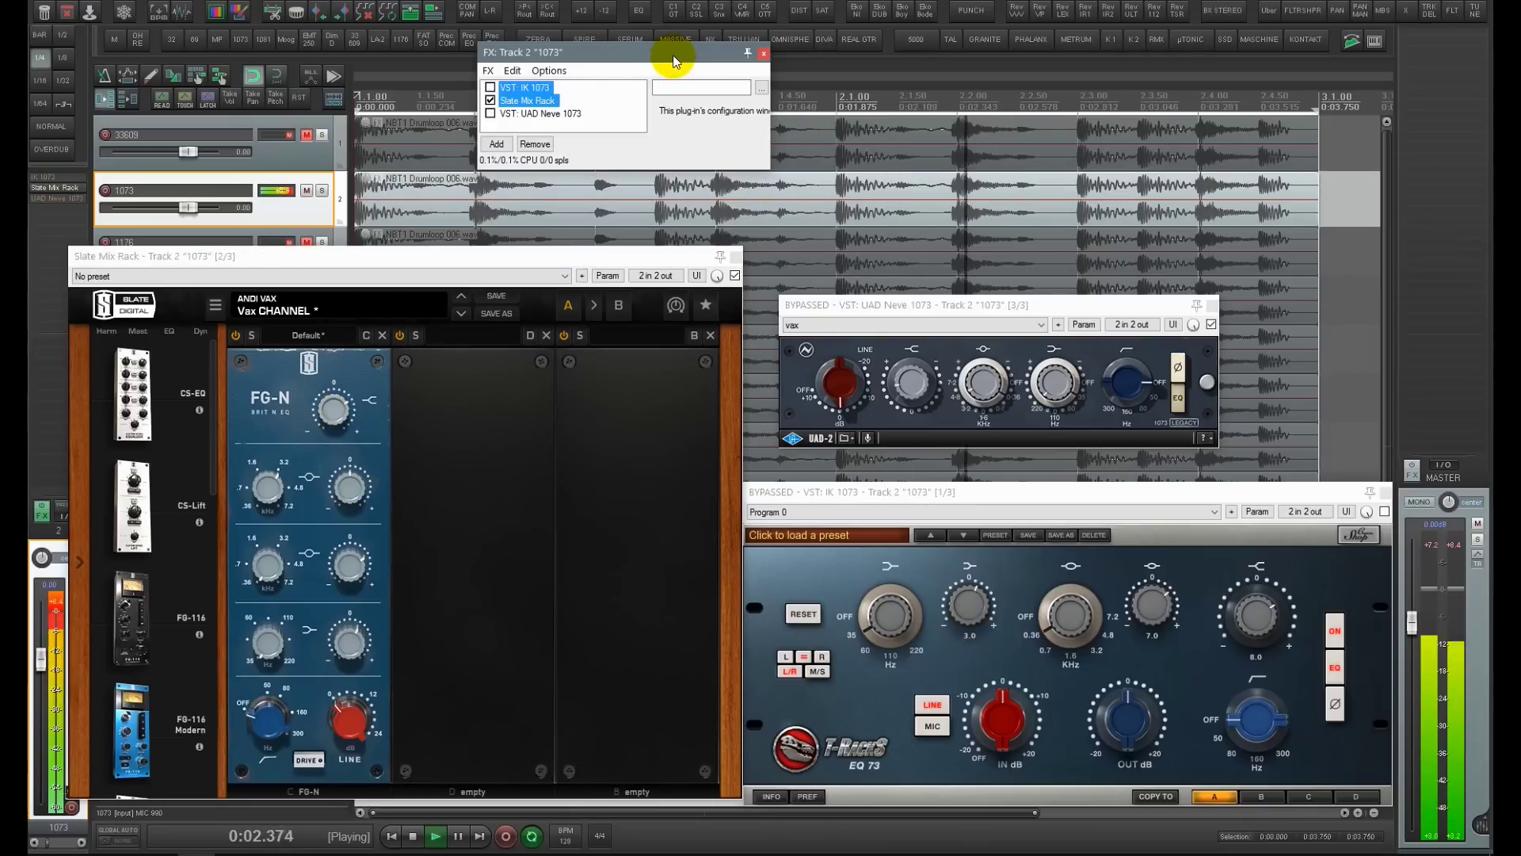
Stop playback and bring the IK 1073 and UAD Neve 1073 plug-in windows into focus one after the other
key(space)
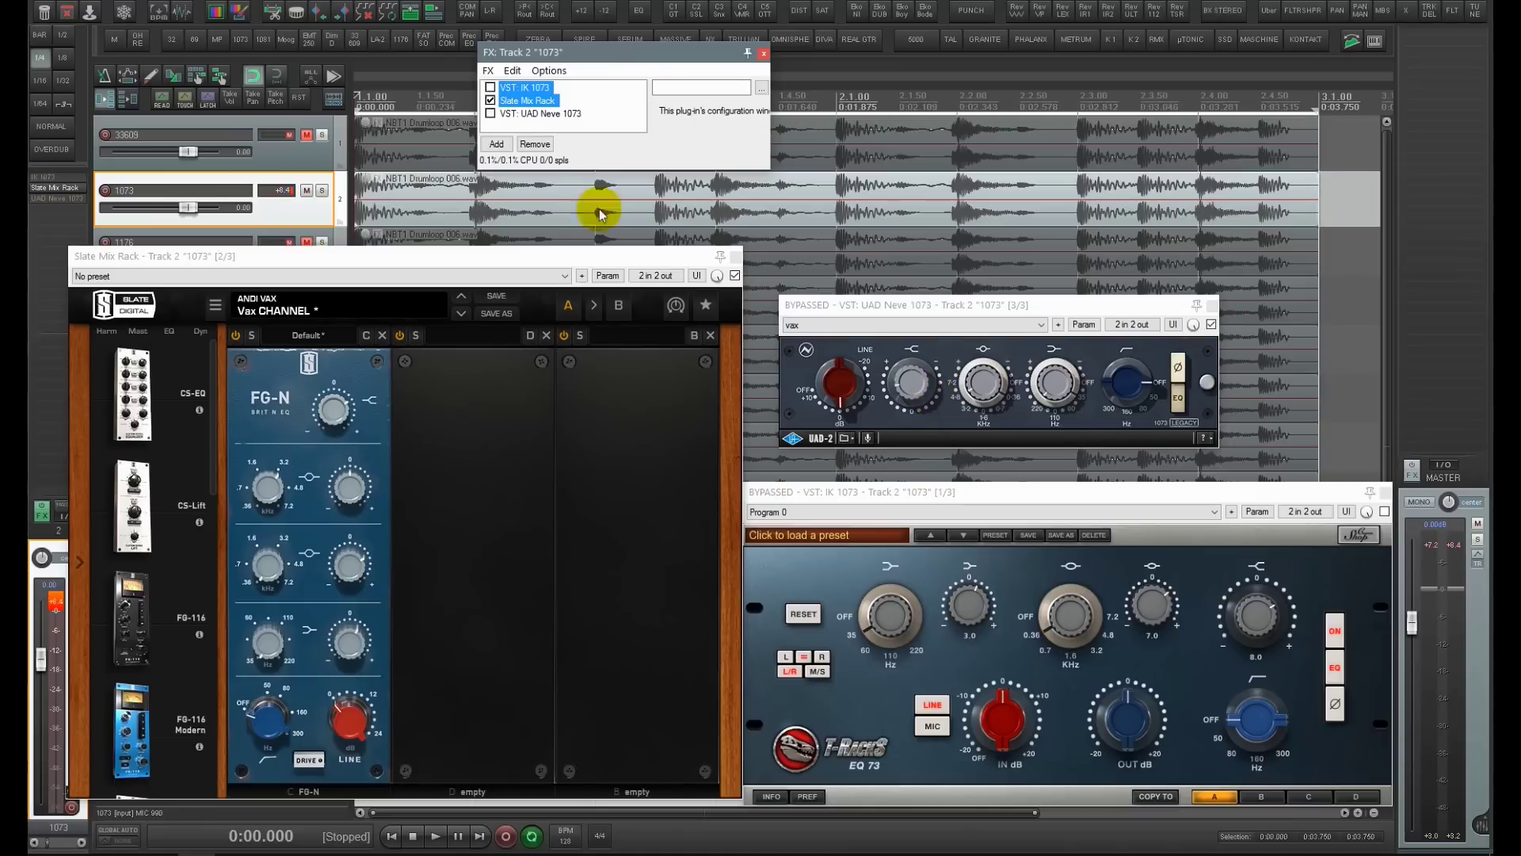
click(533, 88)
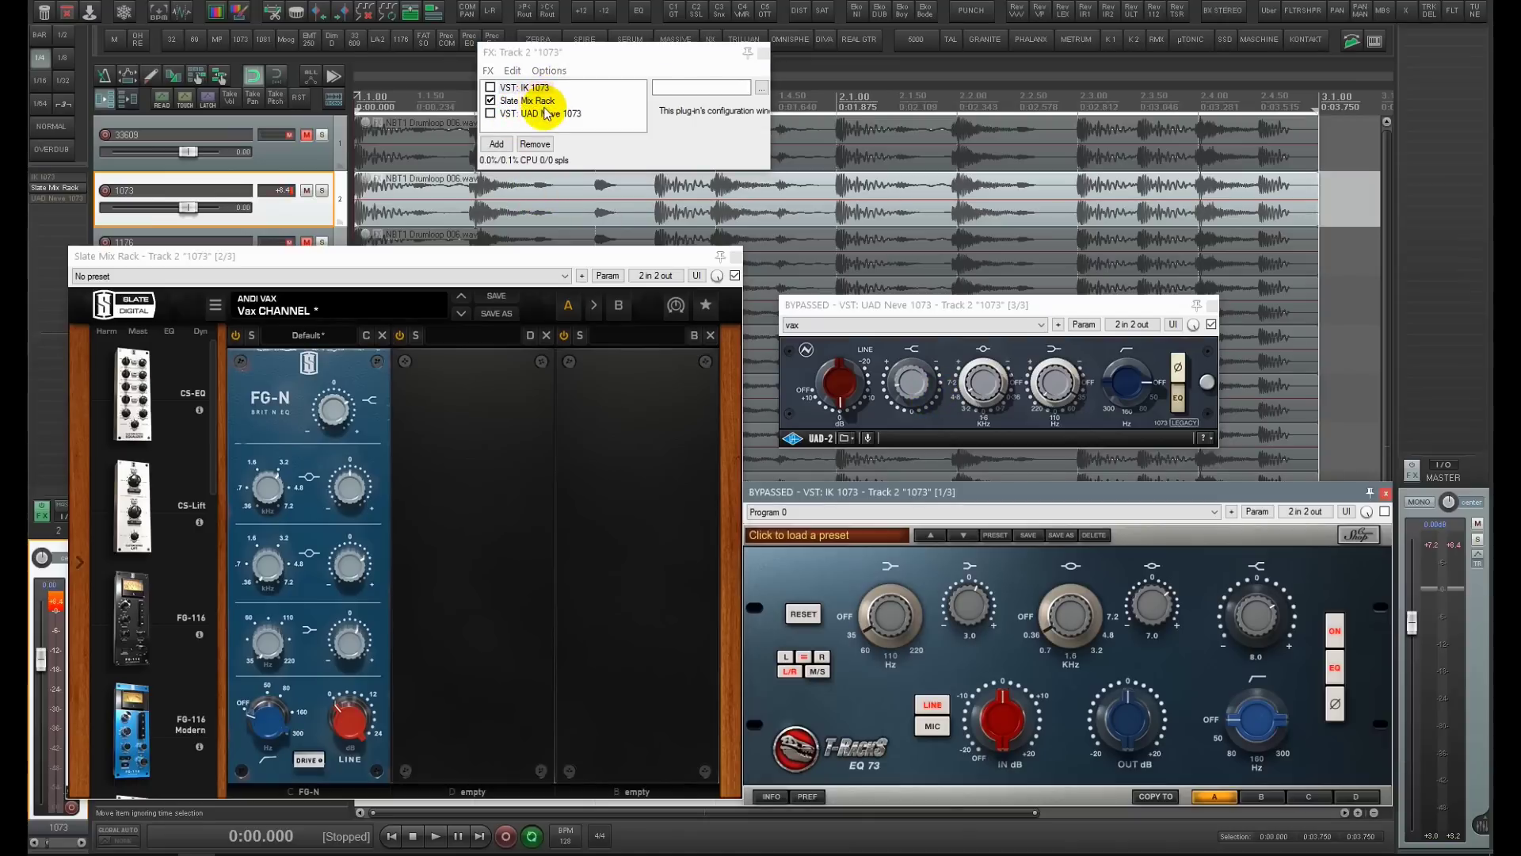
click(544, 115)
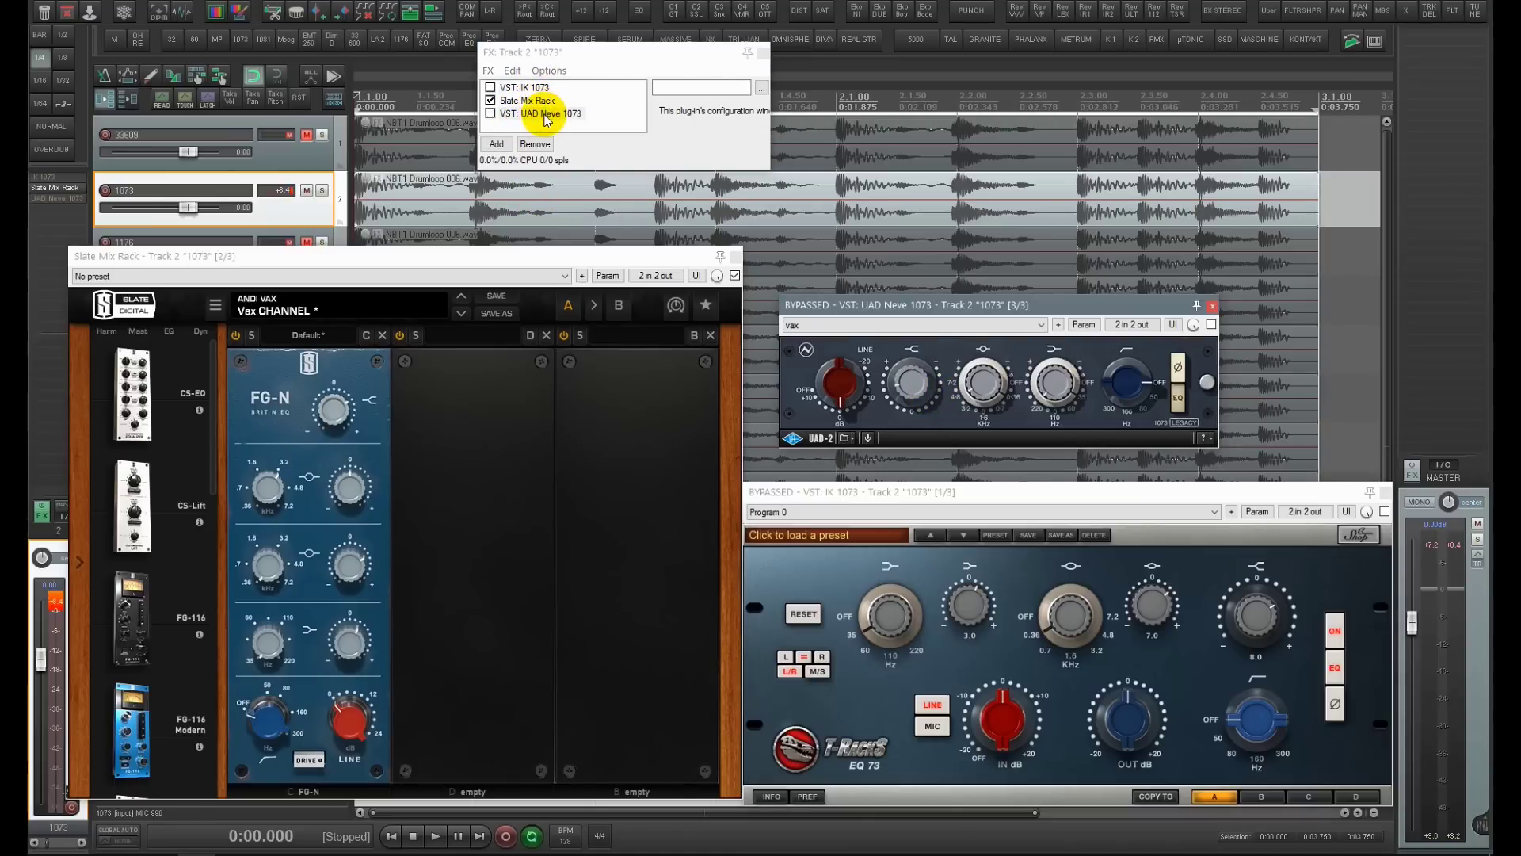
Move track 2's FX chain window slightly lower, select Slate Mix Rack in the chain and bring its plug-in window into focus
click(587, 54)
drag(596, 61, 591, 81)
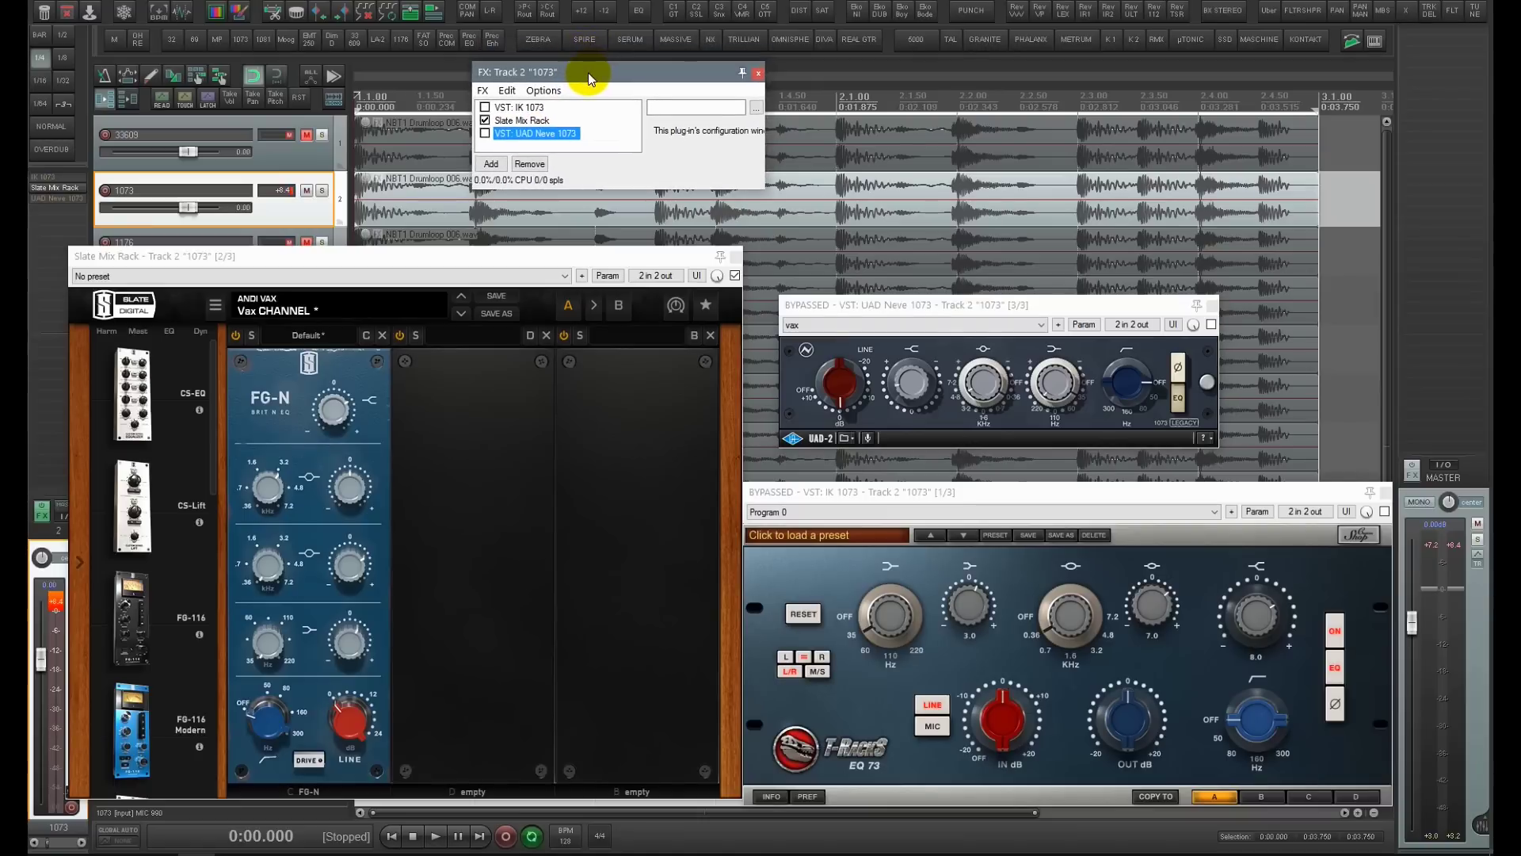
click(552, 121)
click(549, 120)
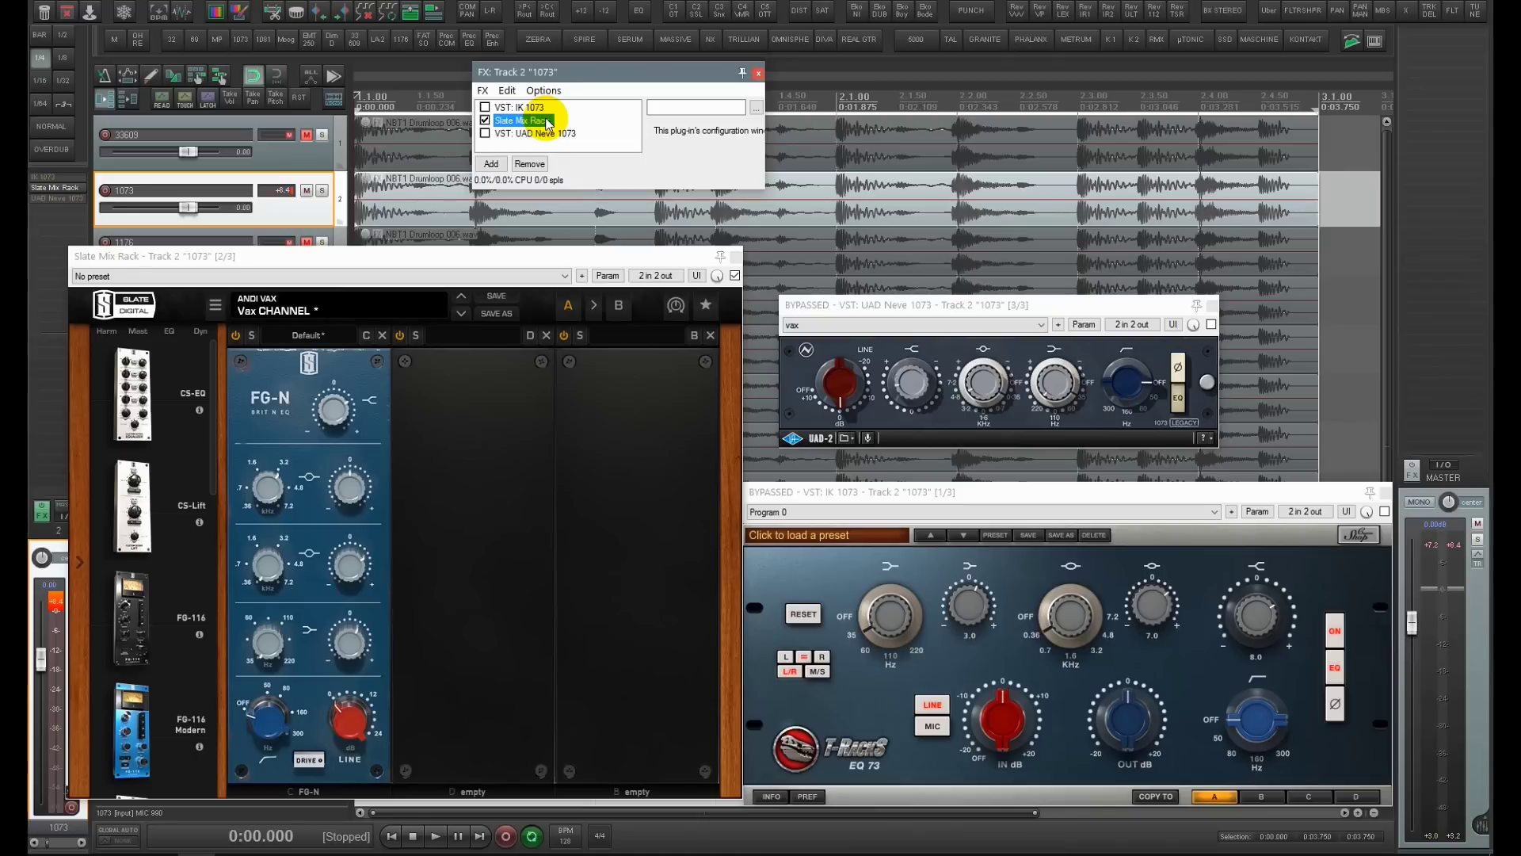
mouse_move(333, 409)
mouse_down()
mouse_move(317, 401)
mouse_move(342, 424)
mouse_up()
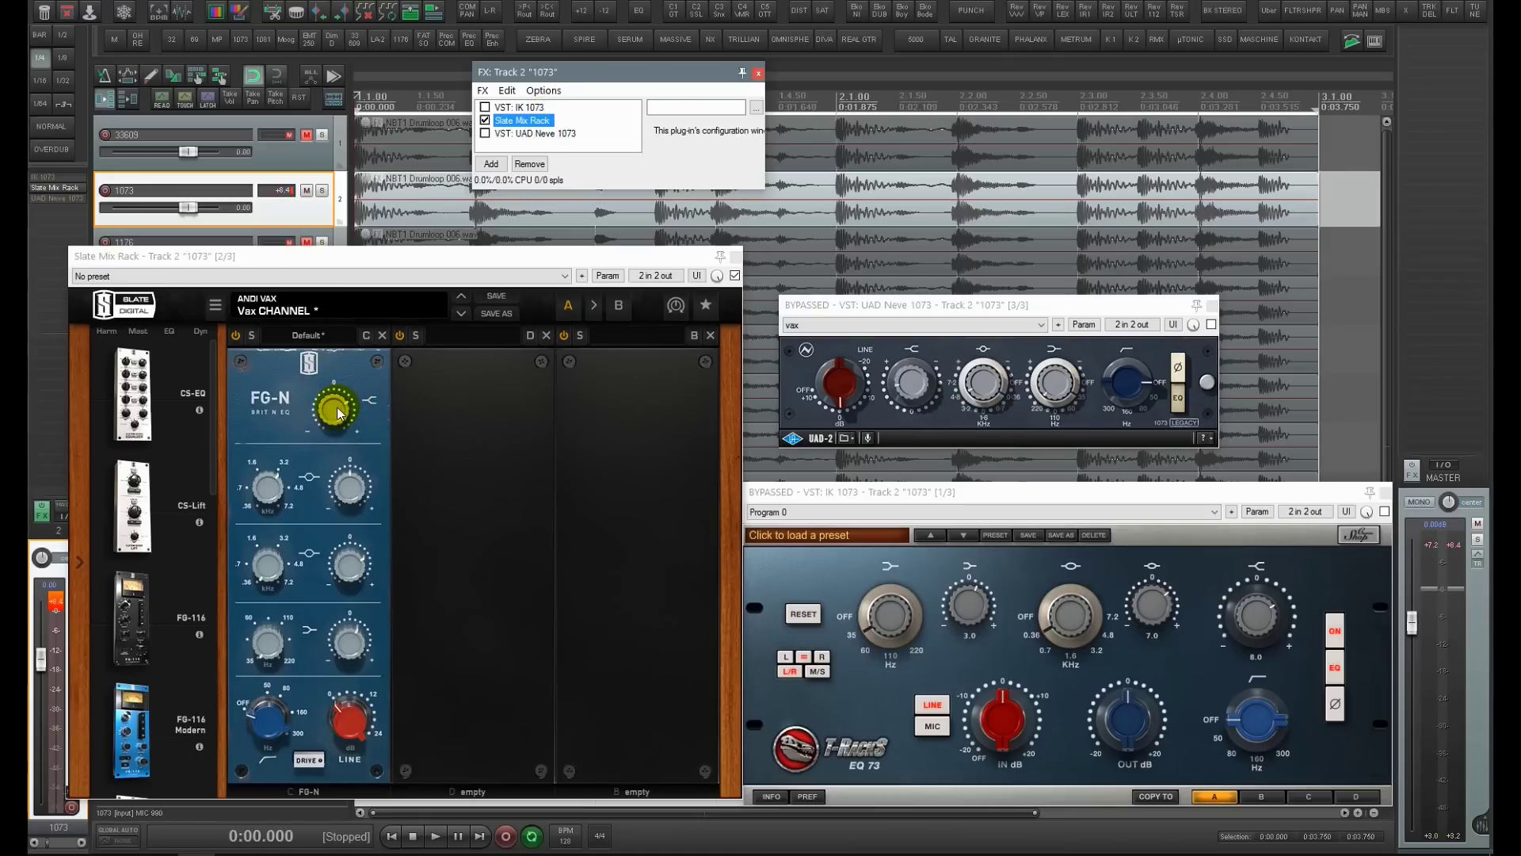
mouse_move(338, 413)
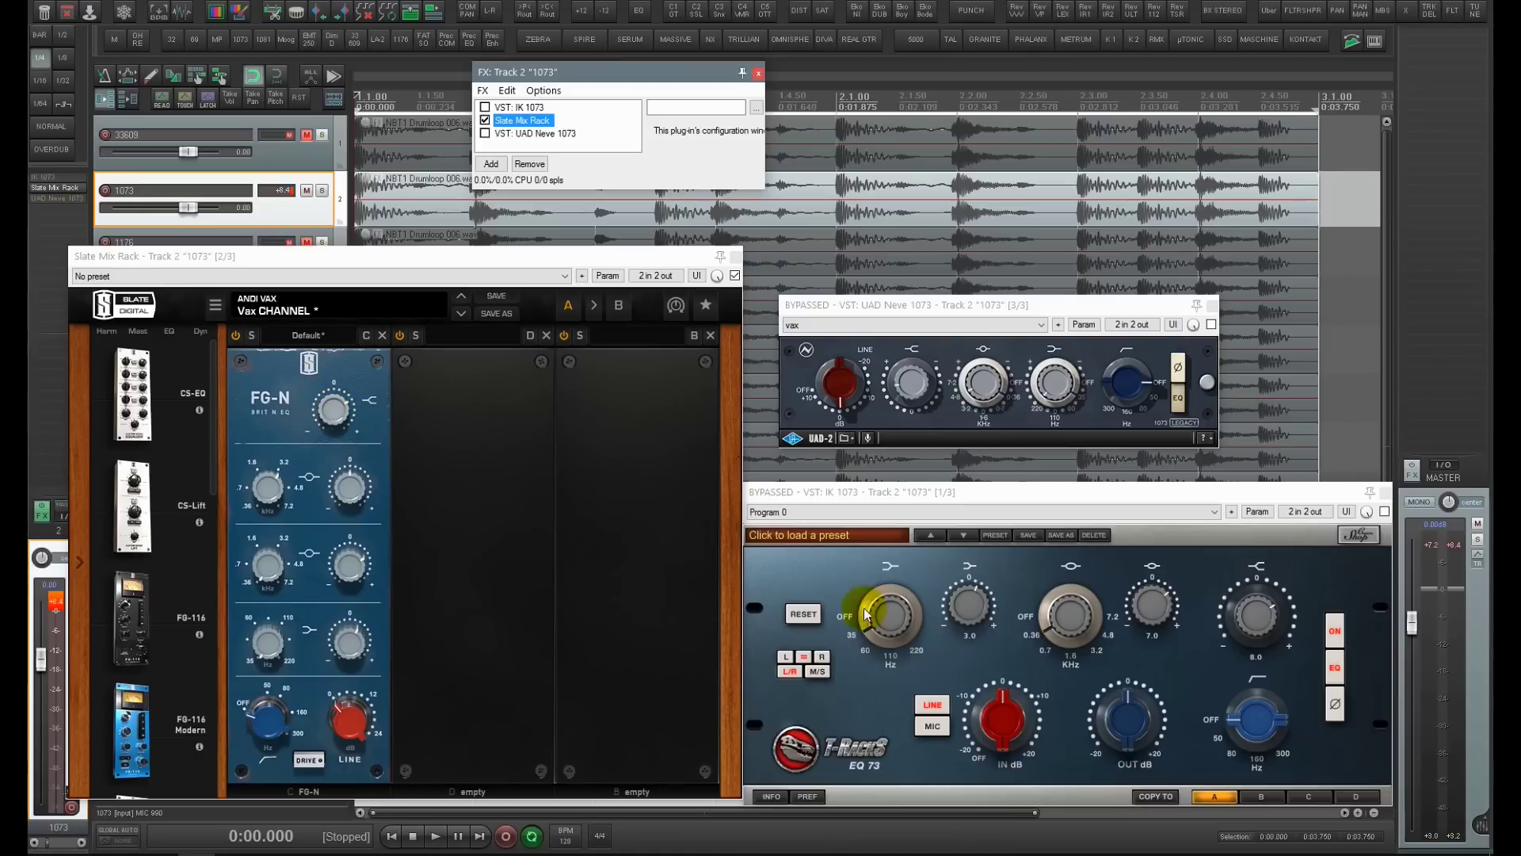
click(337, 415)
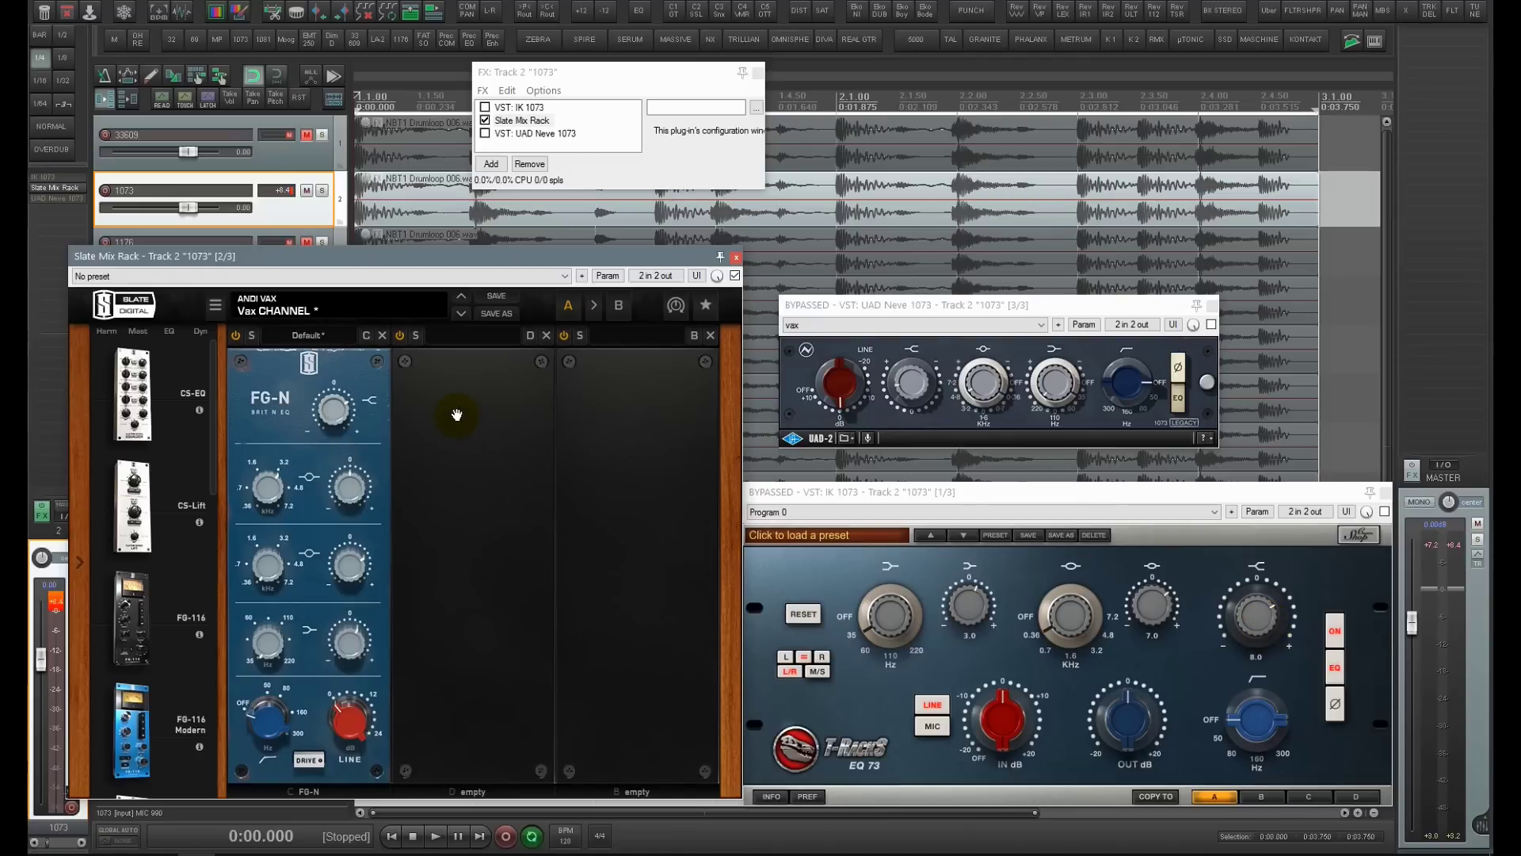
mouse_move(335, 410)
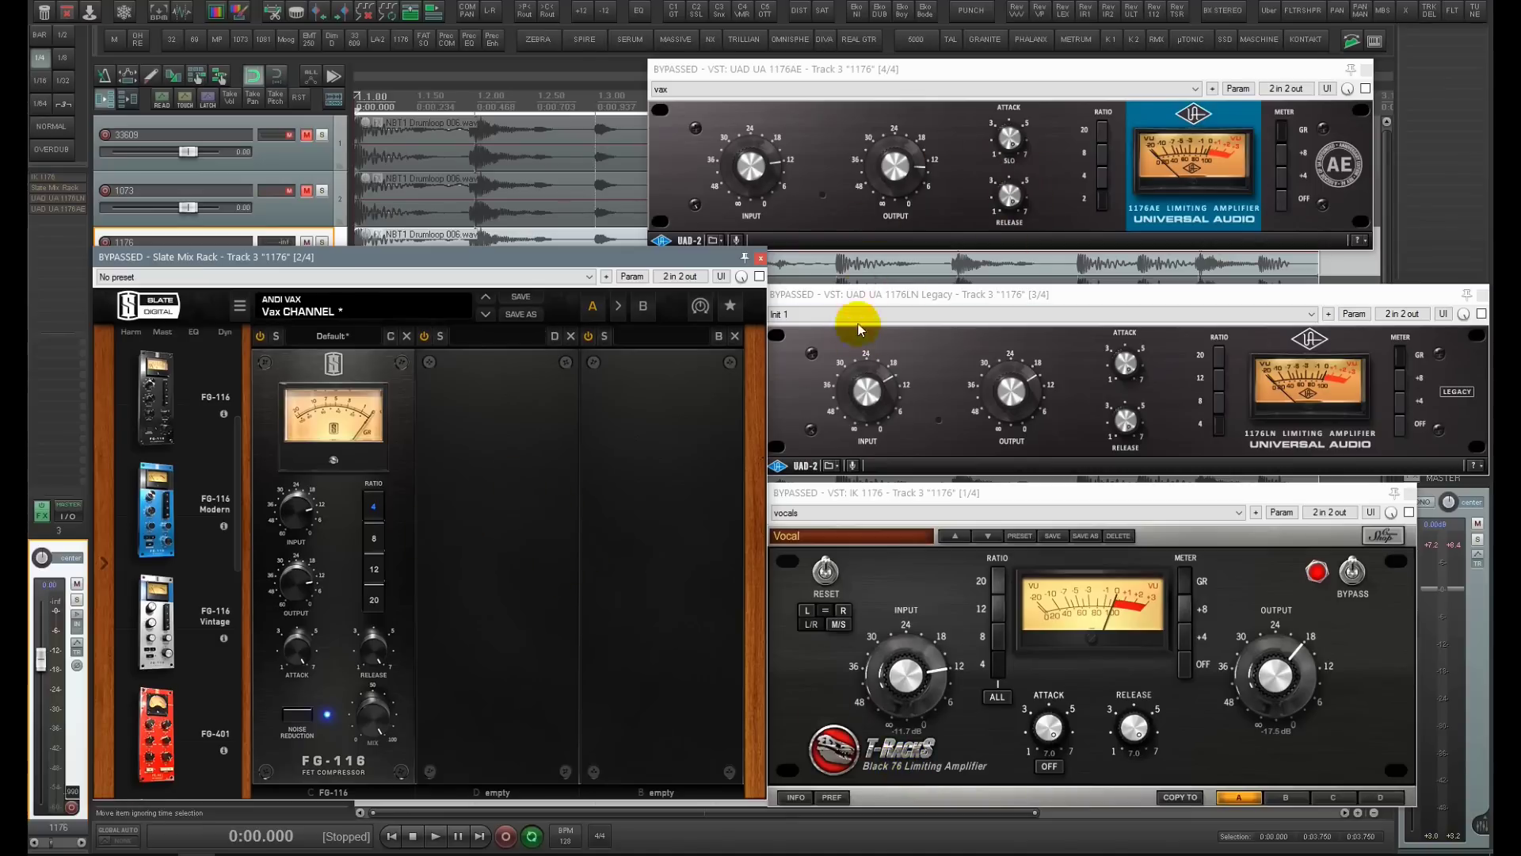
Bring the UAD UA 1176AE and UA 1176LN Legacy windows into focus, and open the 1176 track's FX chain with IK 1176 active
click(1063, 212)
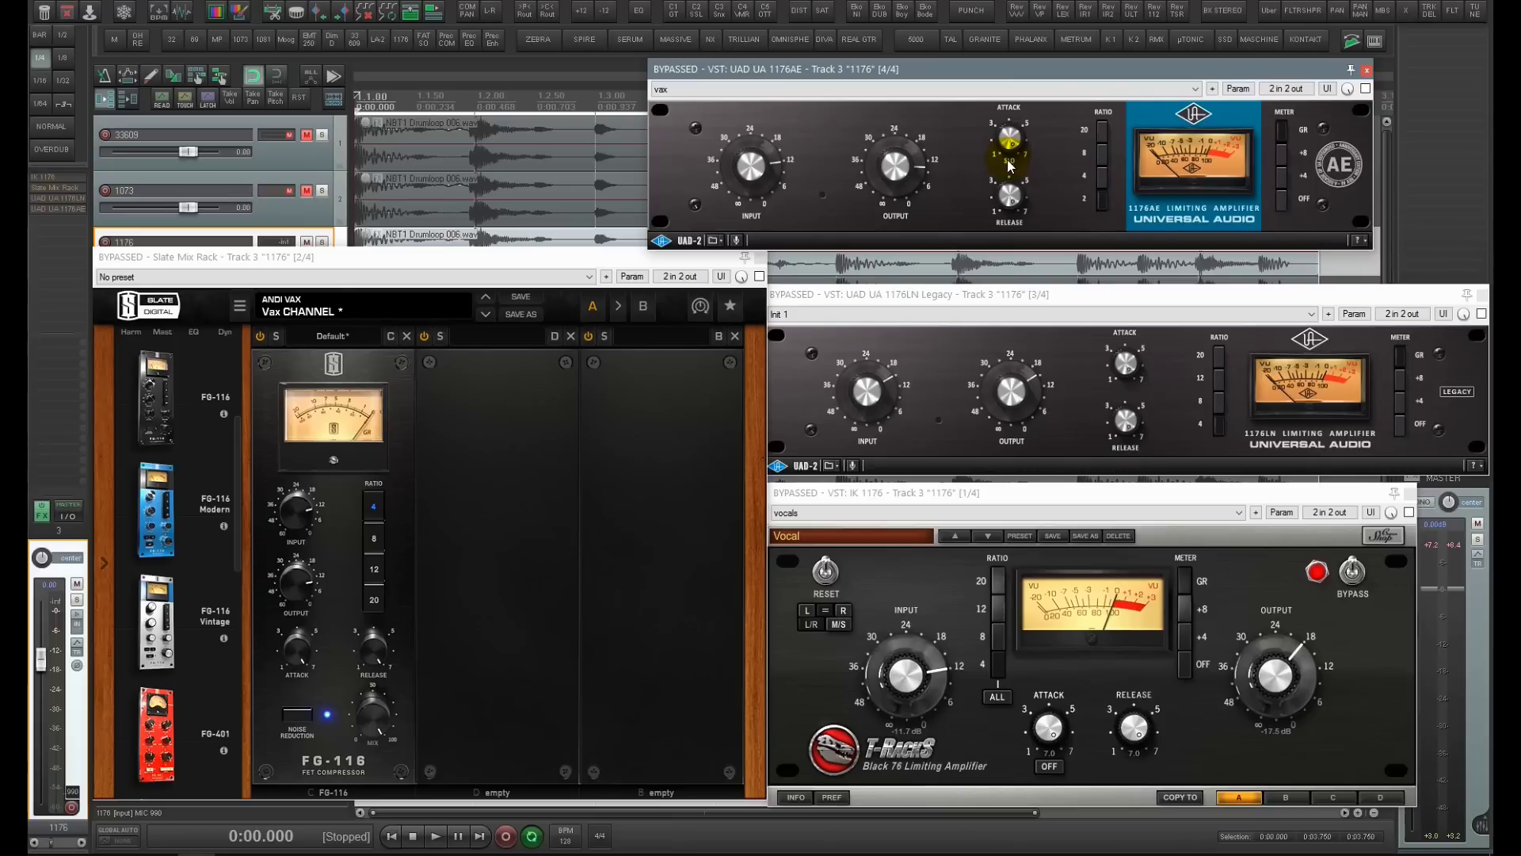
click(991, 296)
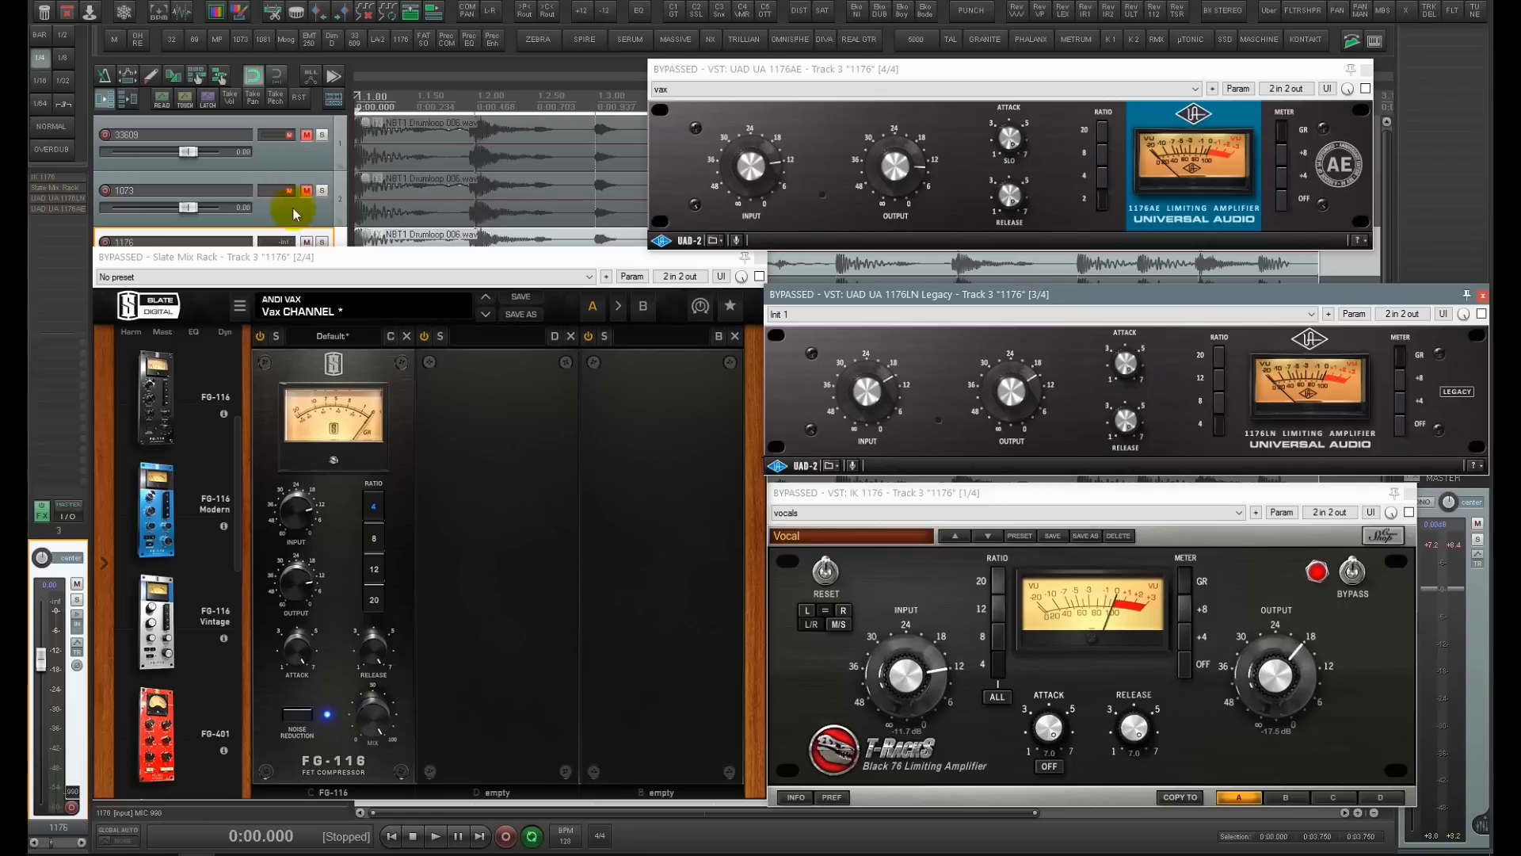
click(234, 236)
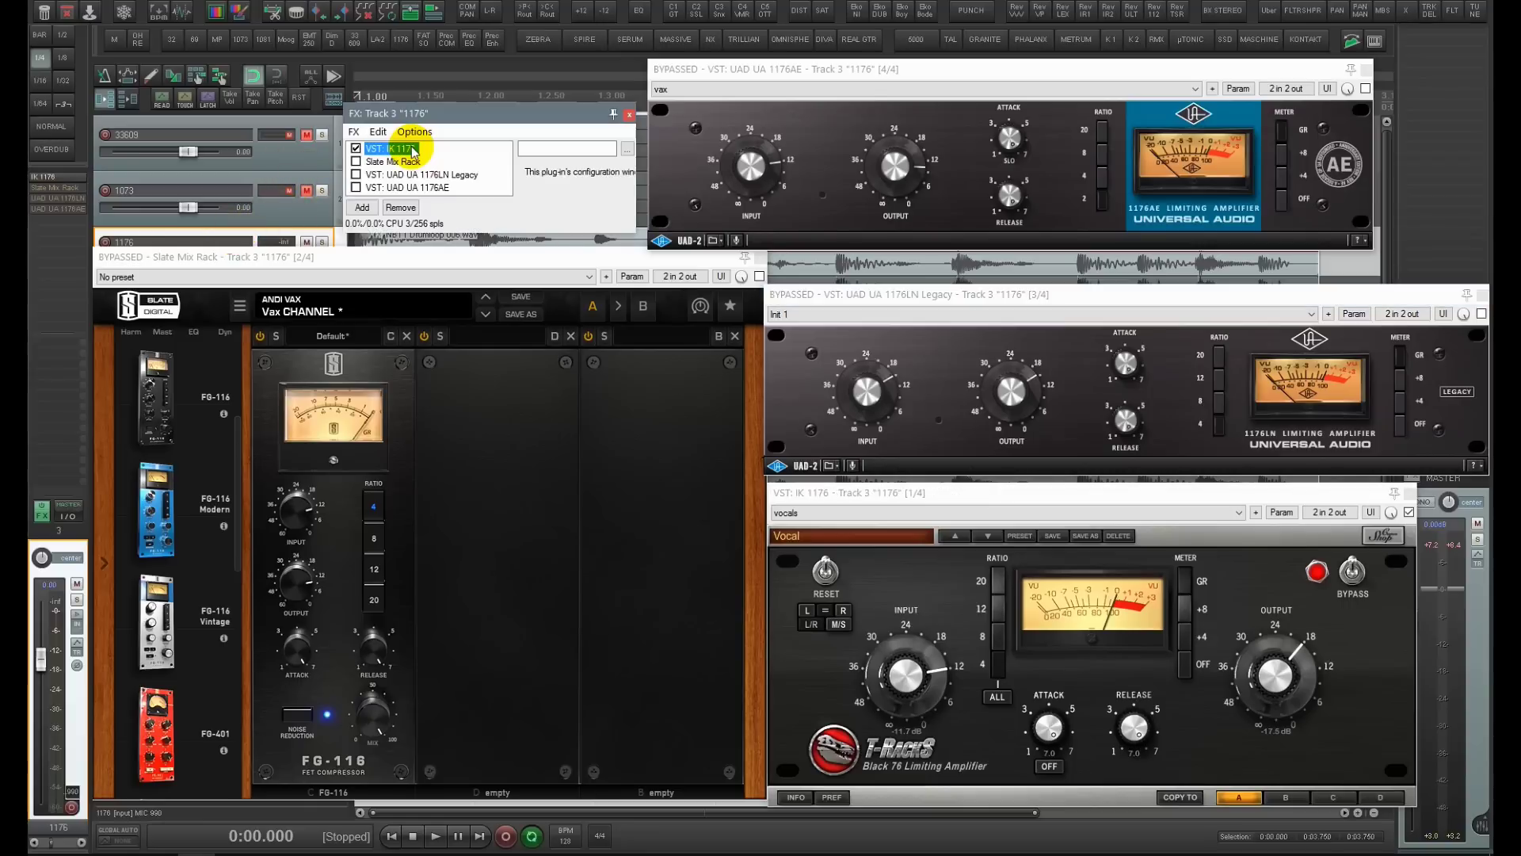
Start playback and compare IK 1176 with Slate Mix Rack by selecting both and swapping their bypass states
key(space)
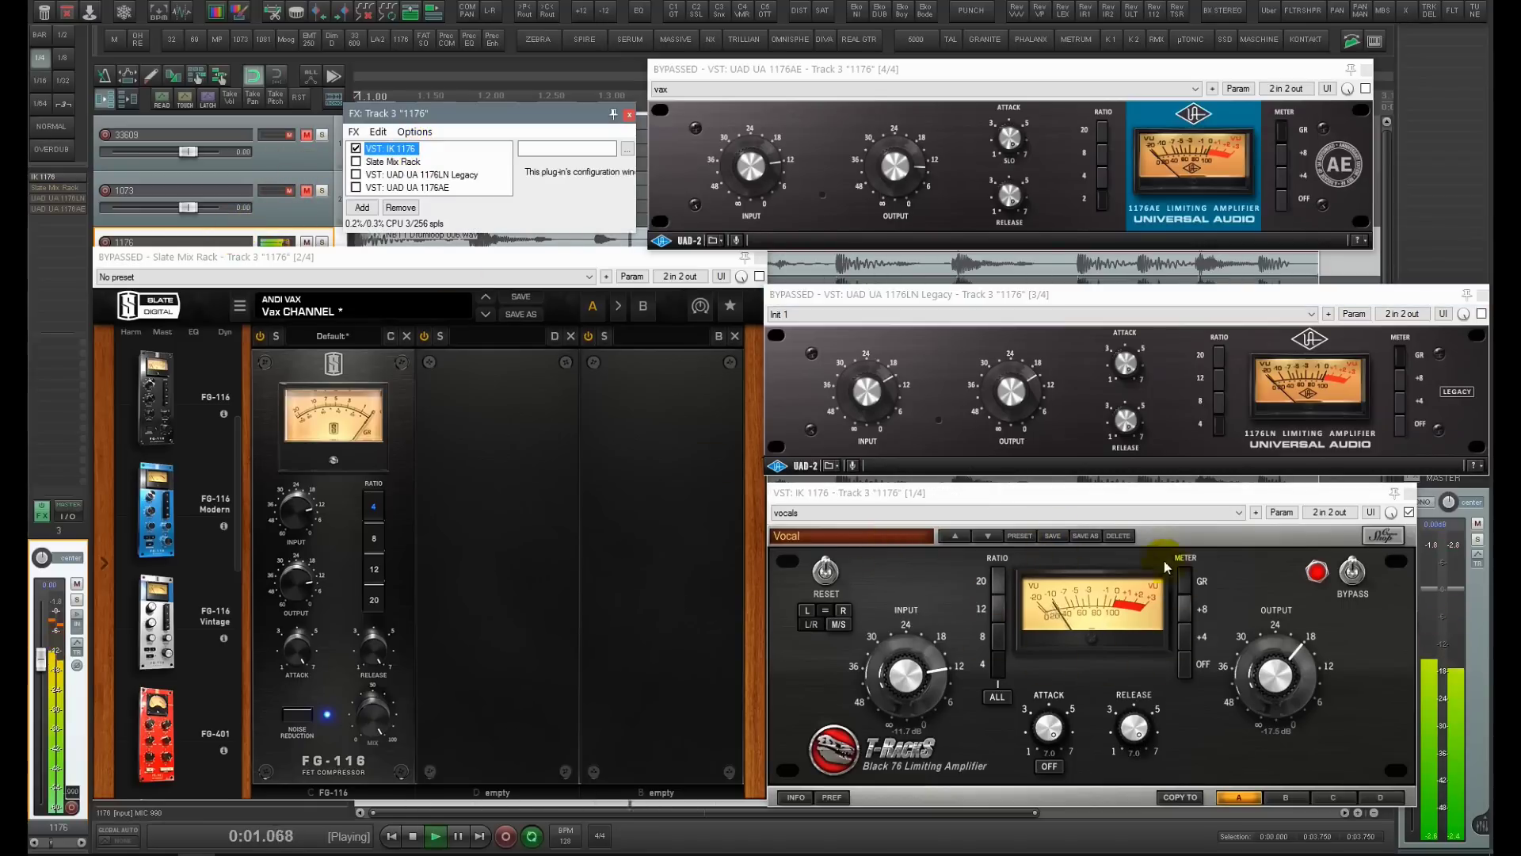
click(401, 161)
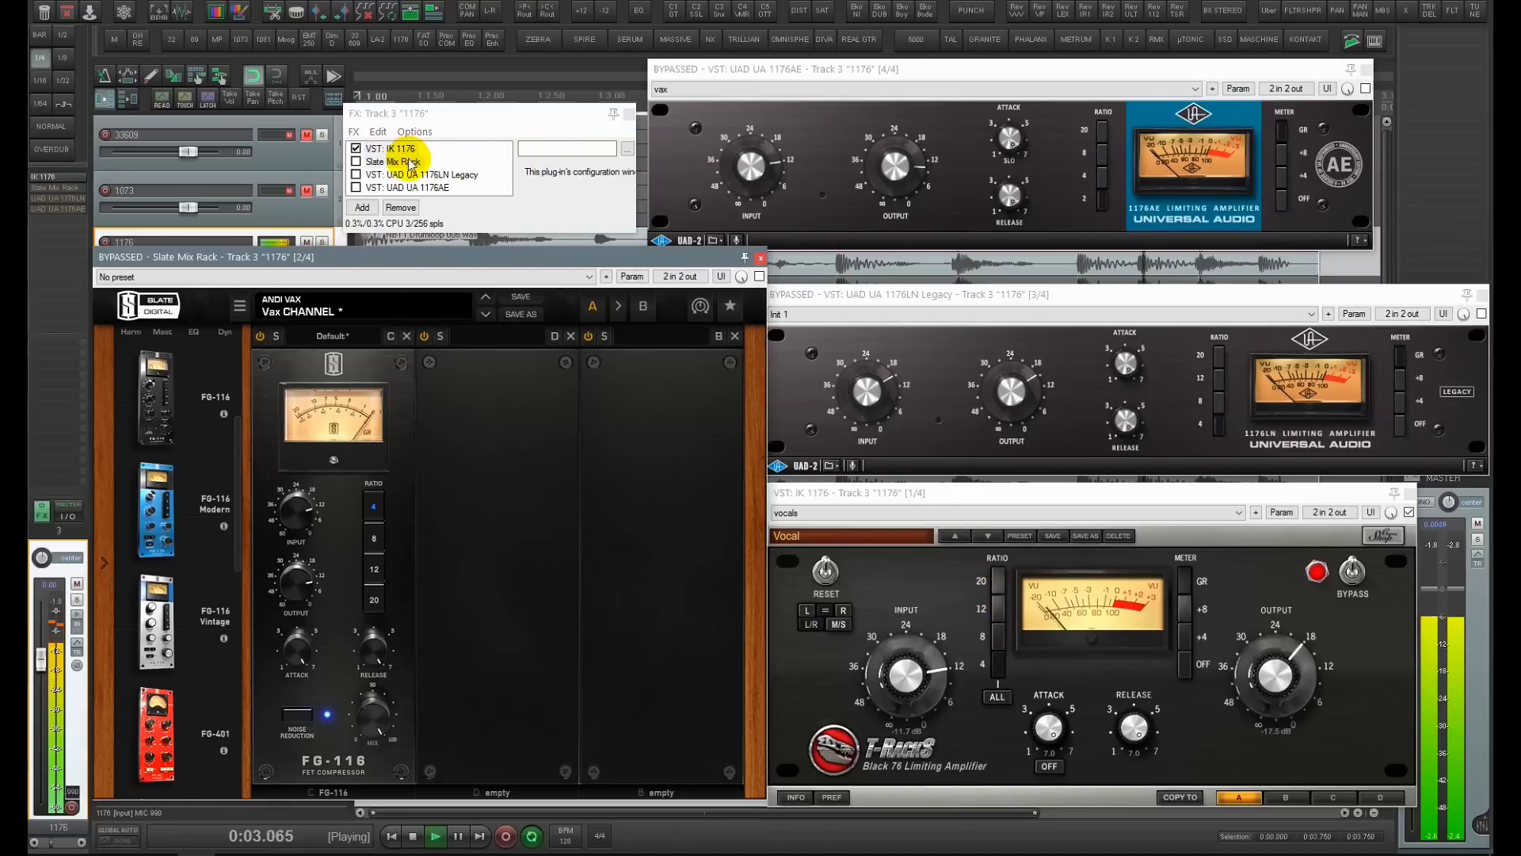
click(451, 132)
key(ctrl+b)
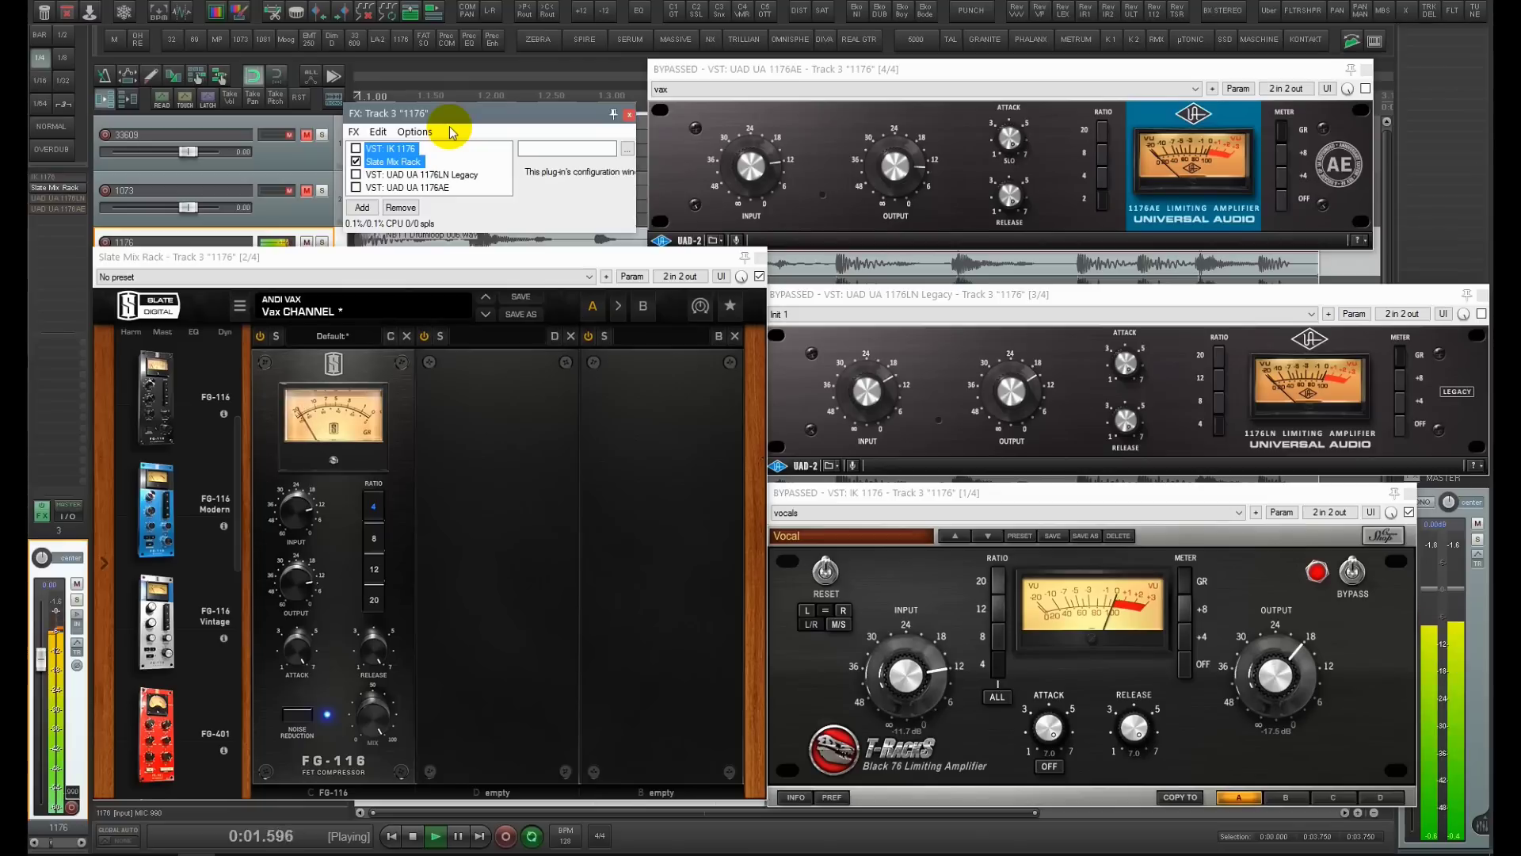
key(ctrl+b)
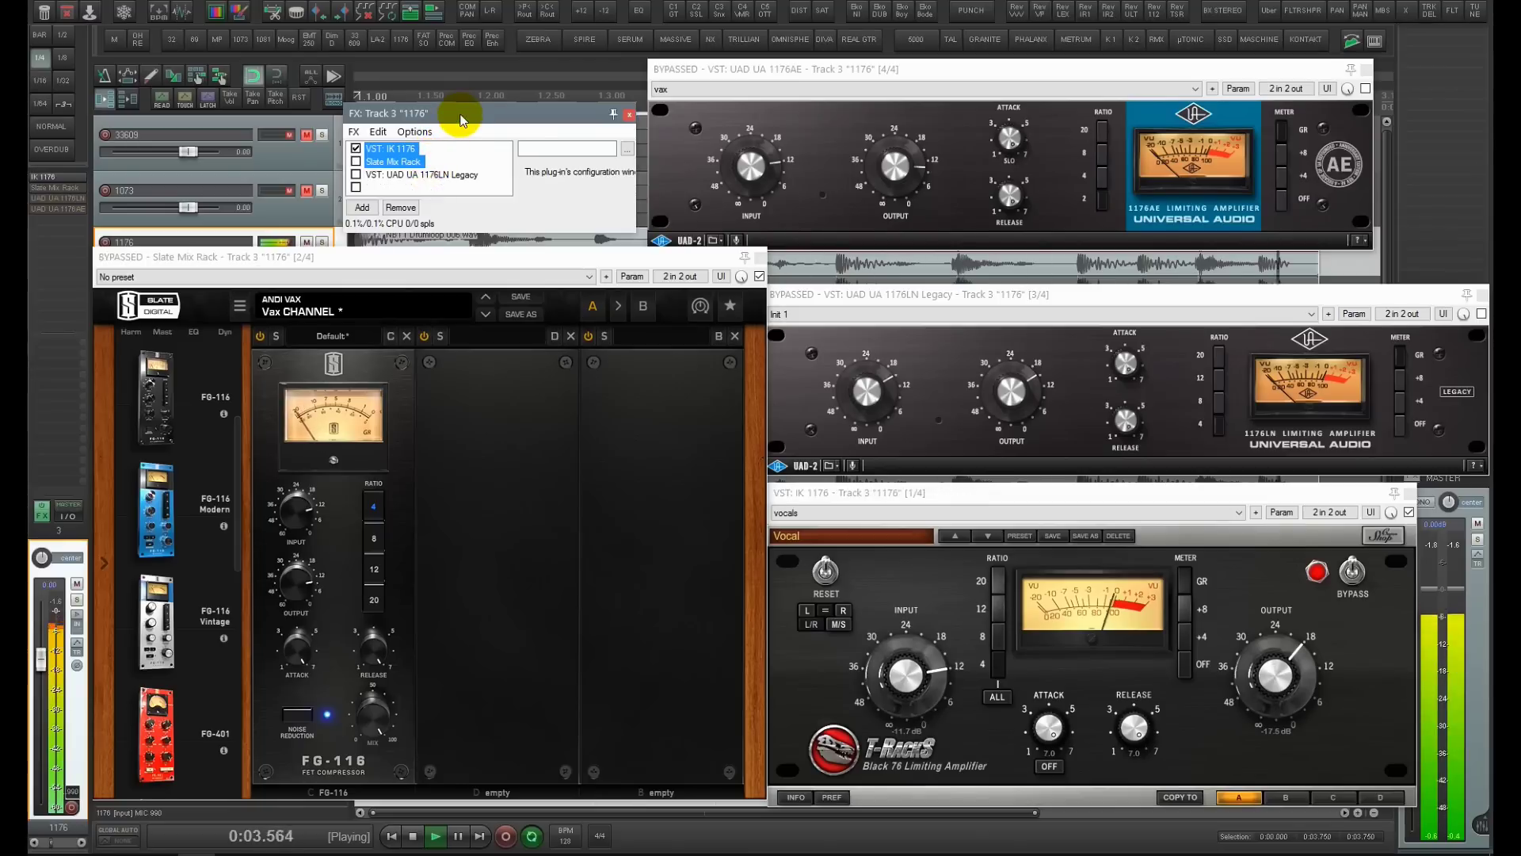
Compare IK 1176 with UAD UA 1176LN Legacy during playback by selecting both and swapping their bypass states
ctrl+click(396, 162)
ctrl+click(407, 175)
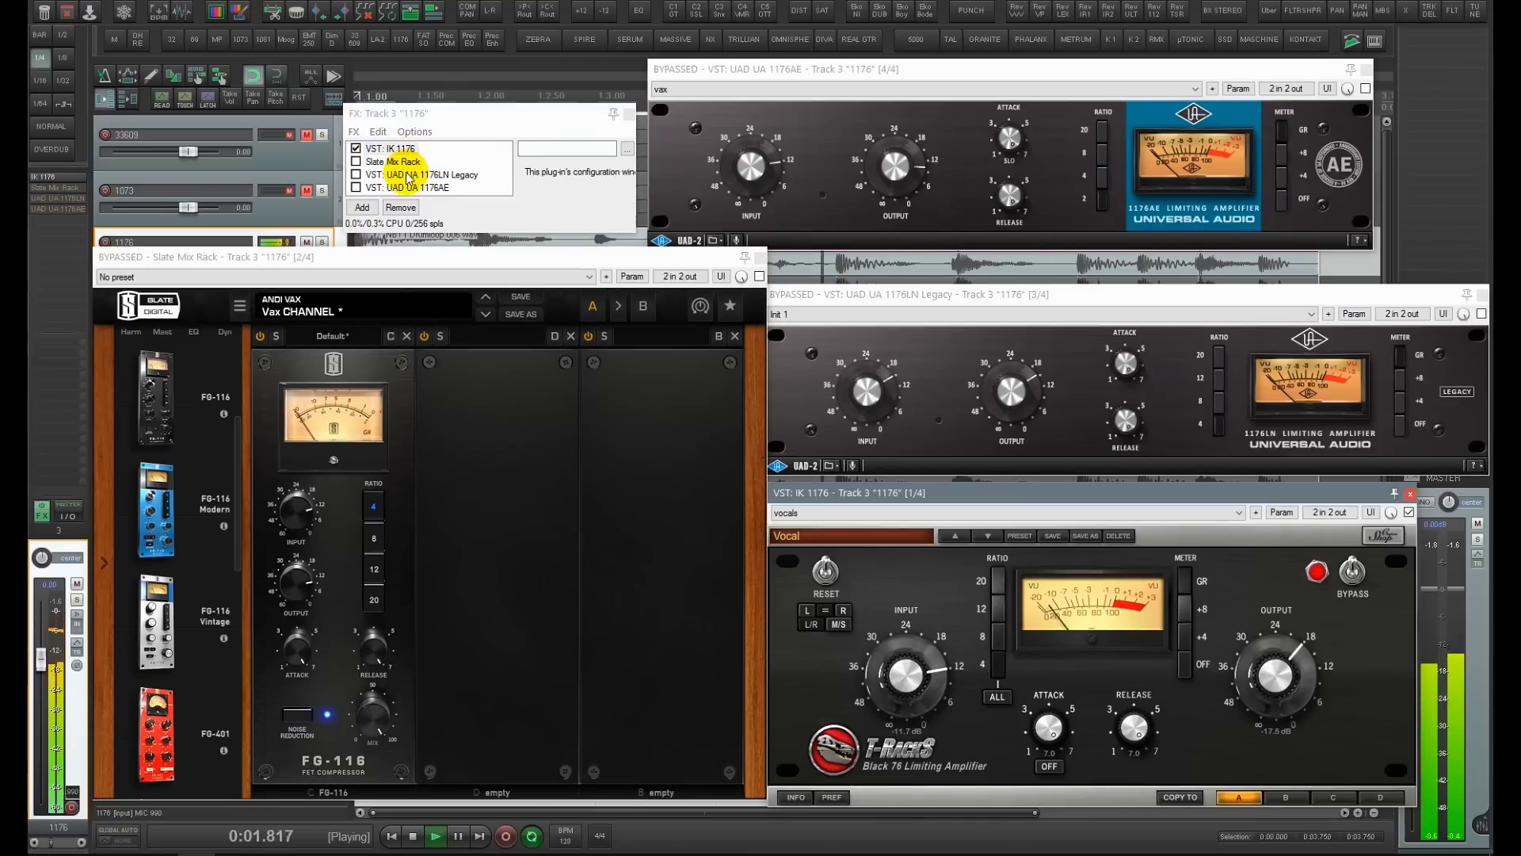
click(452, 128)
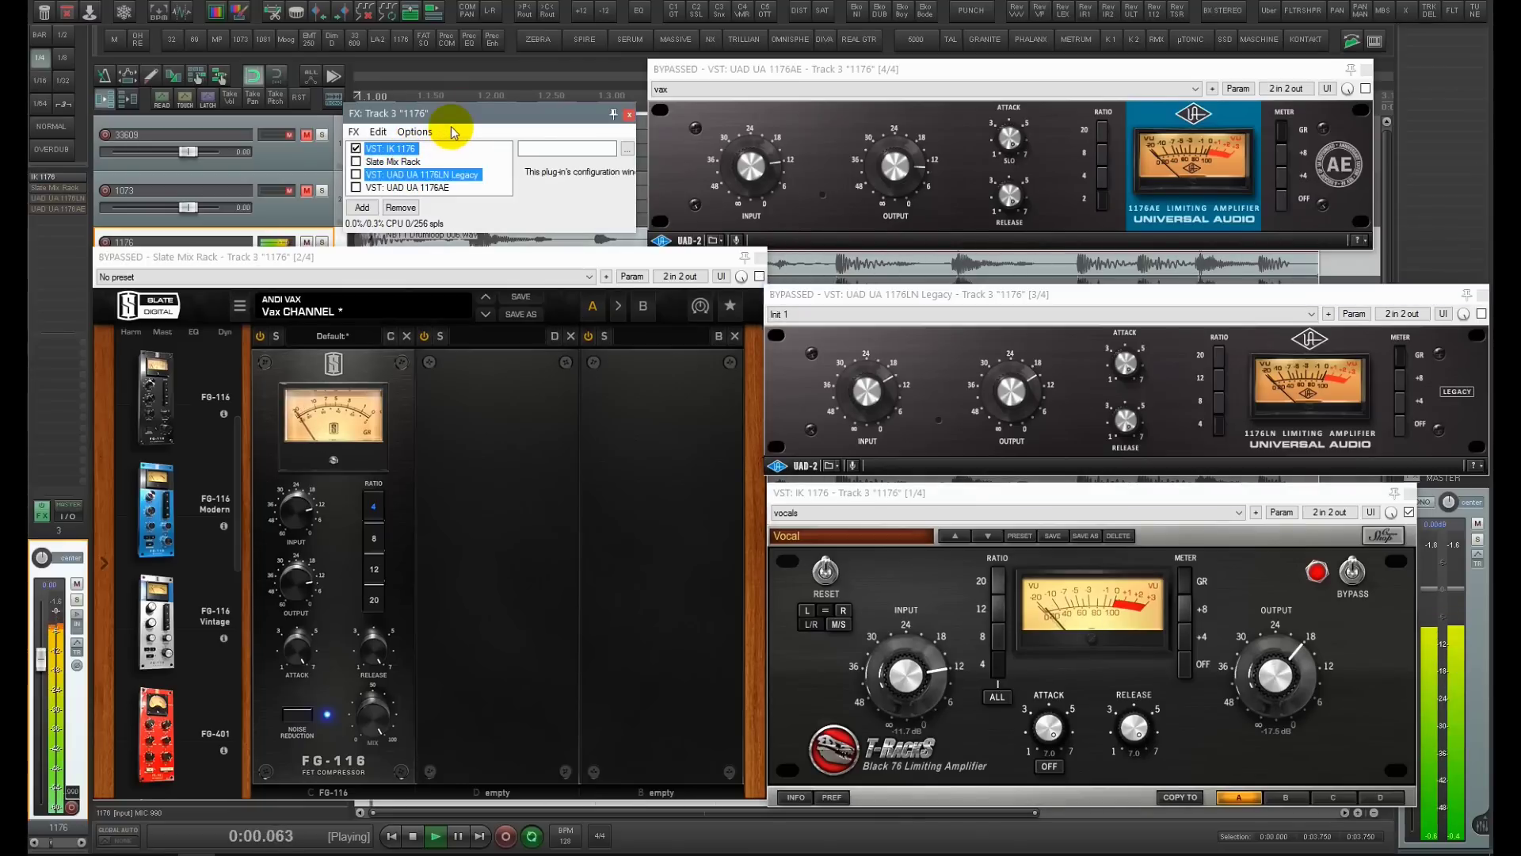
key(ctrl+b)
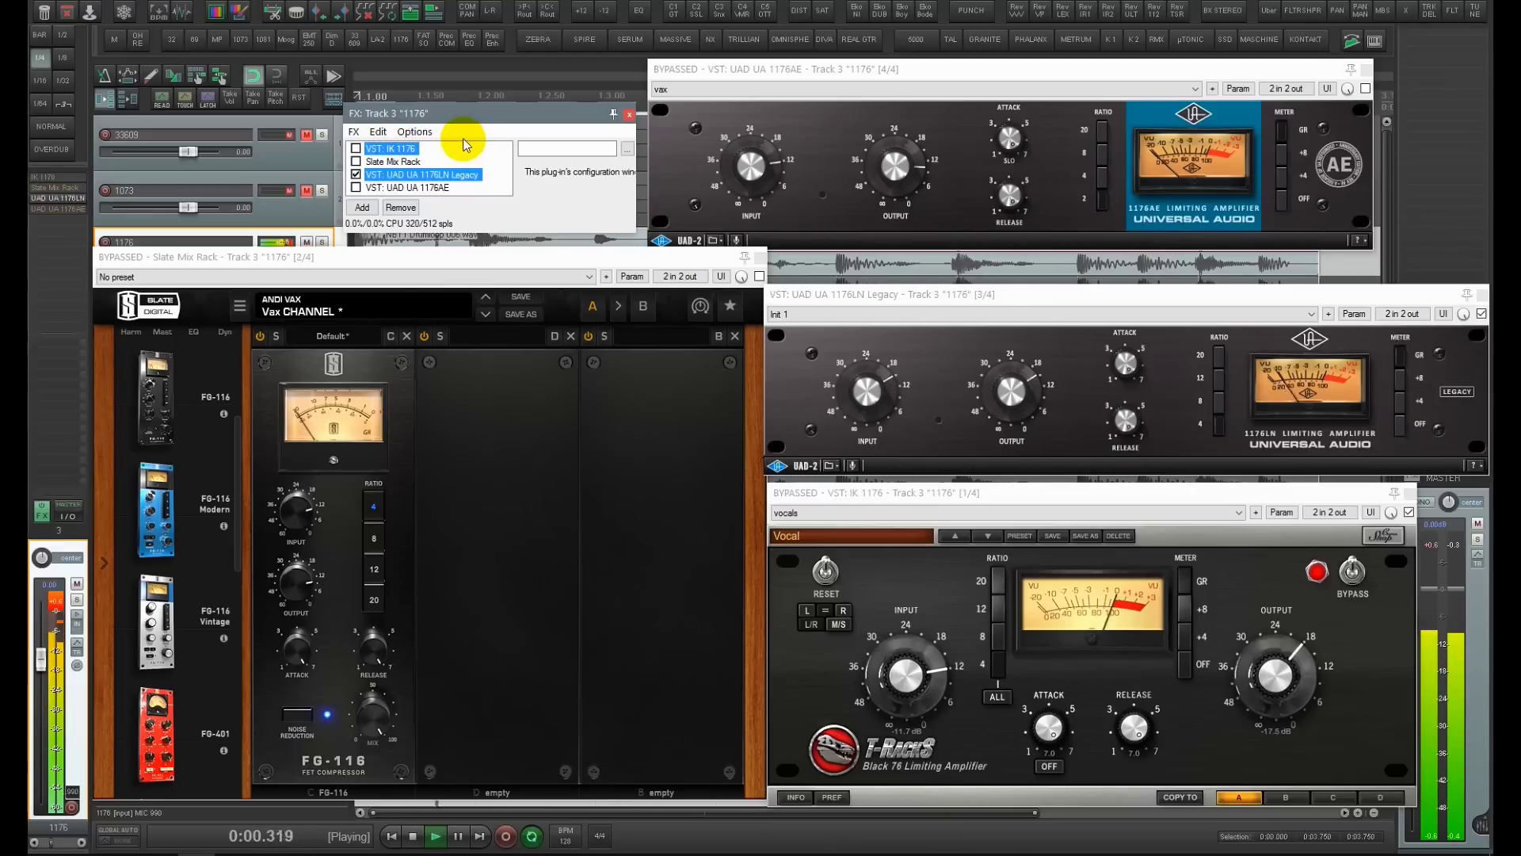
key(ctrl+b)
Compare IK 1176 with UAD UA 1176AE during playback by selecting both and repeatedly swapping their bypass states
click(405, 150)
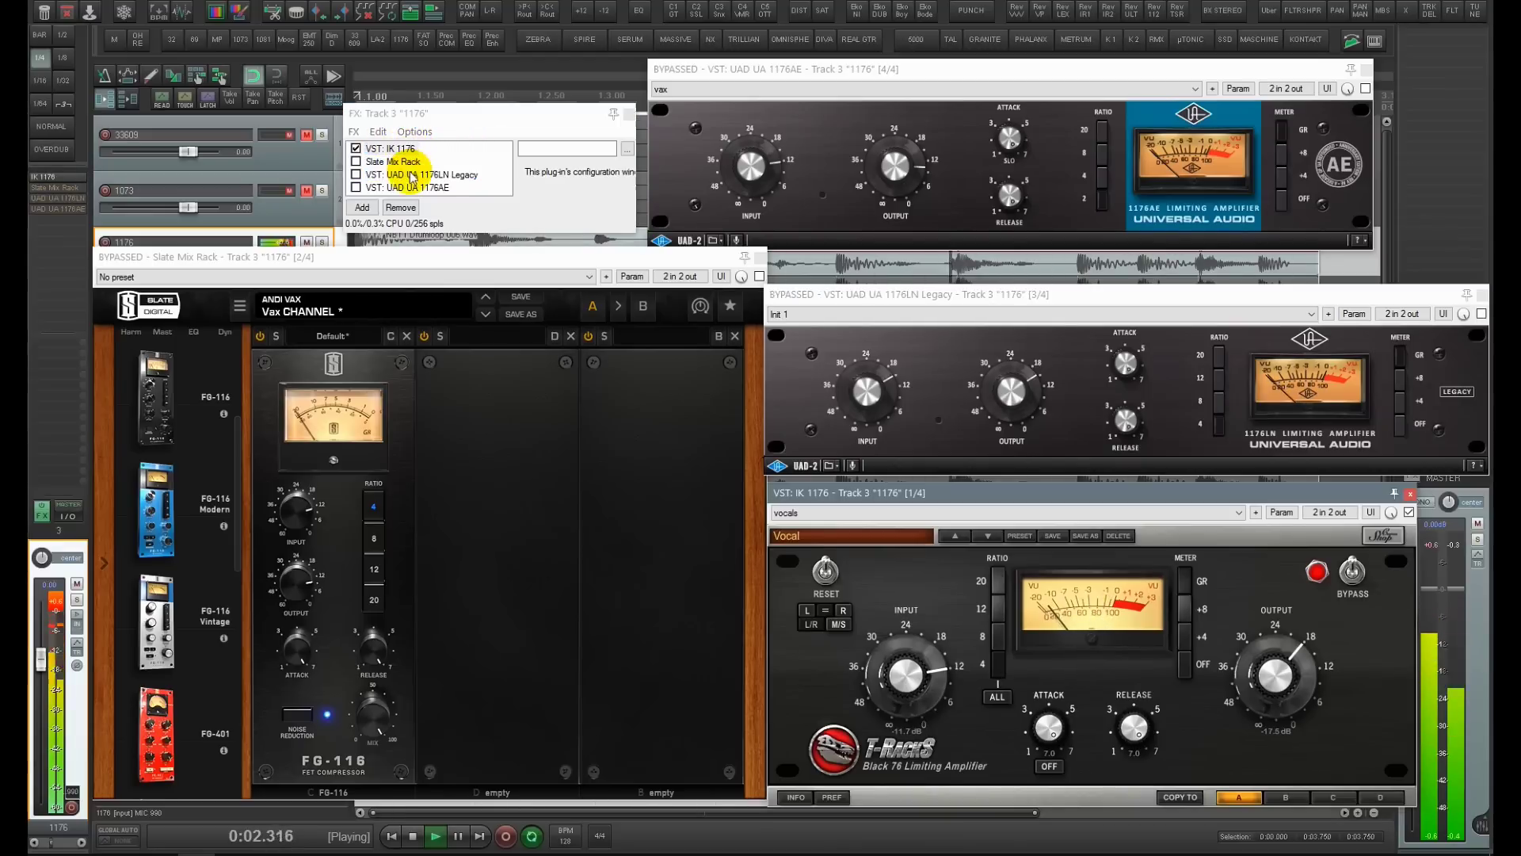
ctrl+click(411, 188)
key(ctrl+b)
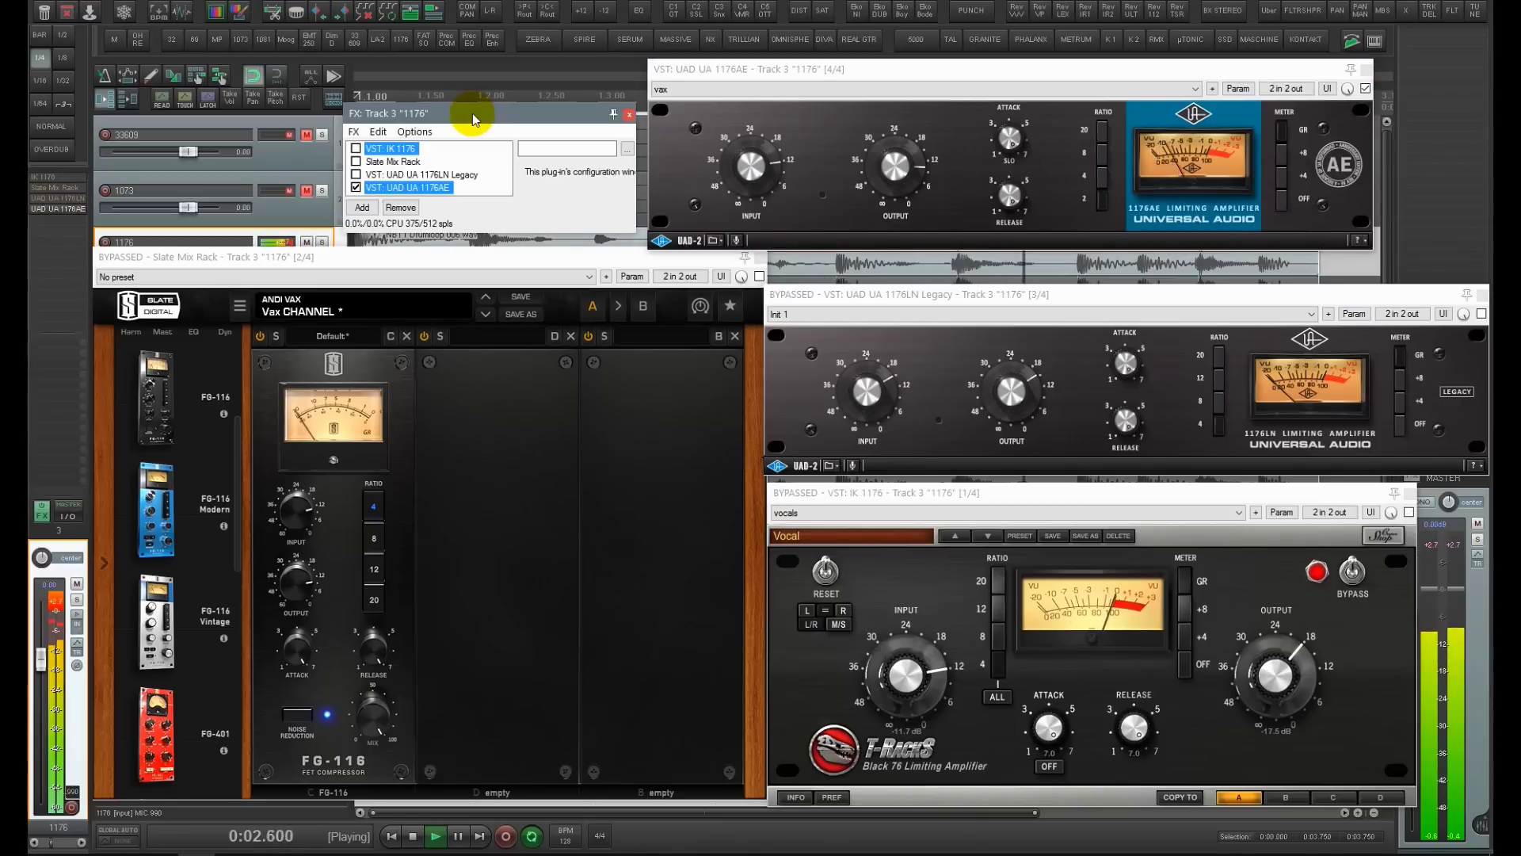
key(ctrl+b)
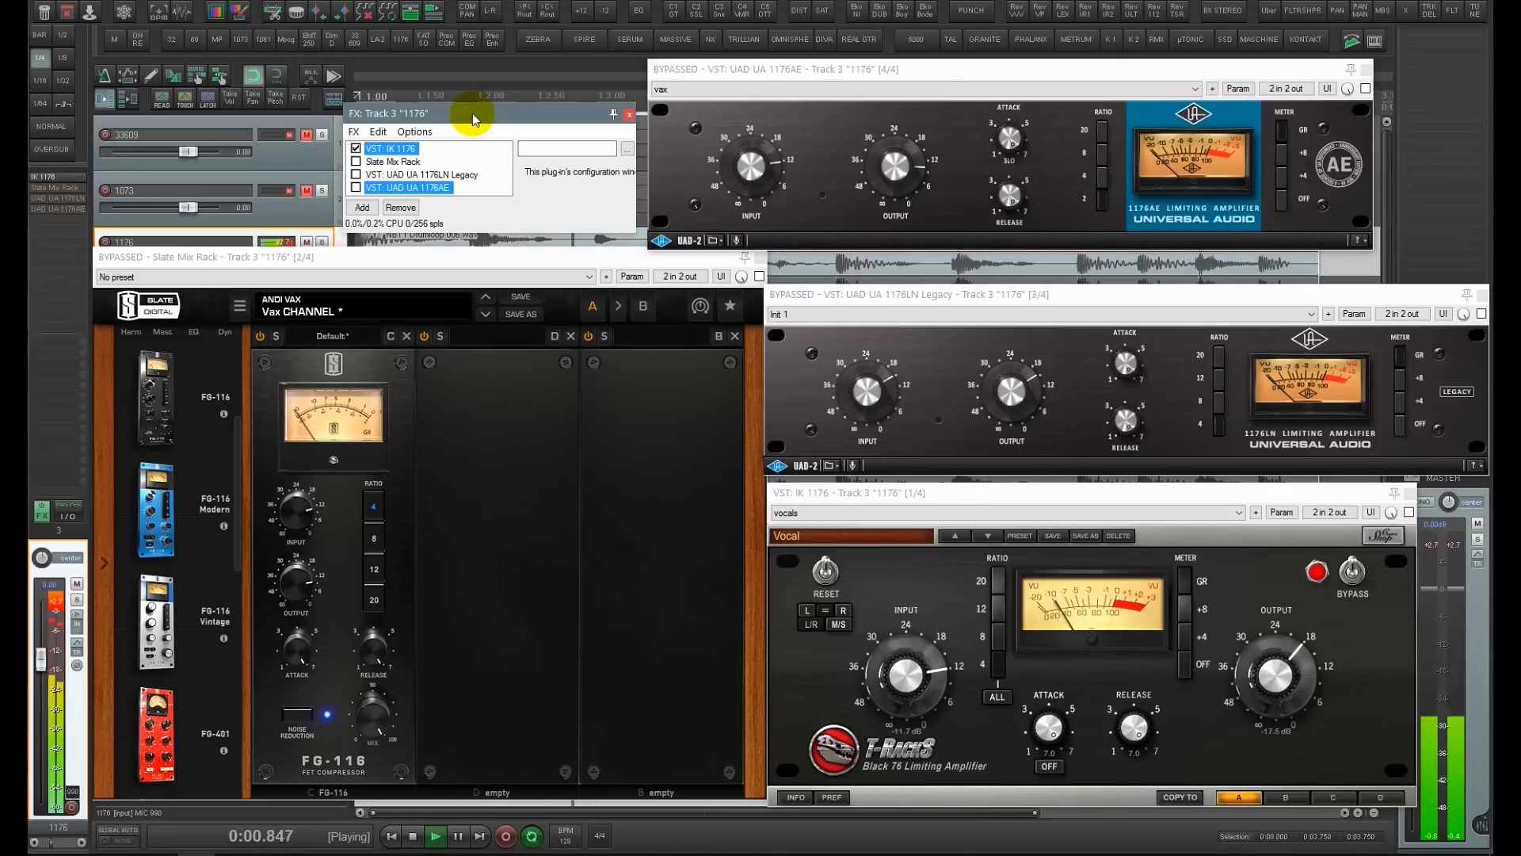
key(ctrl+b)
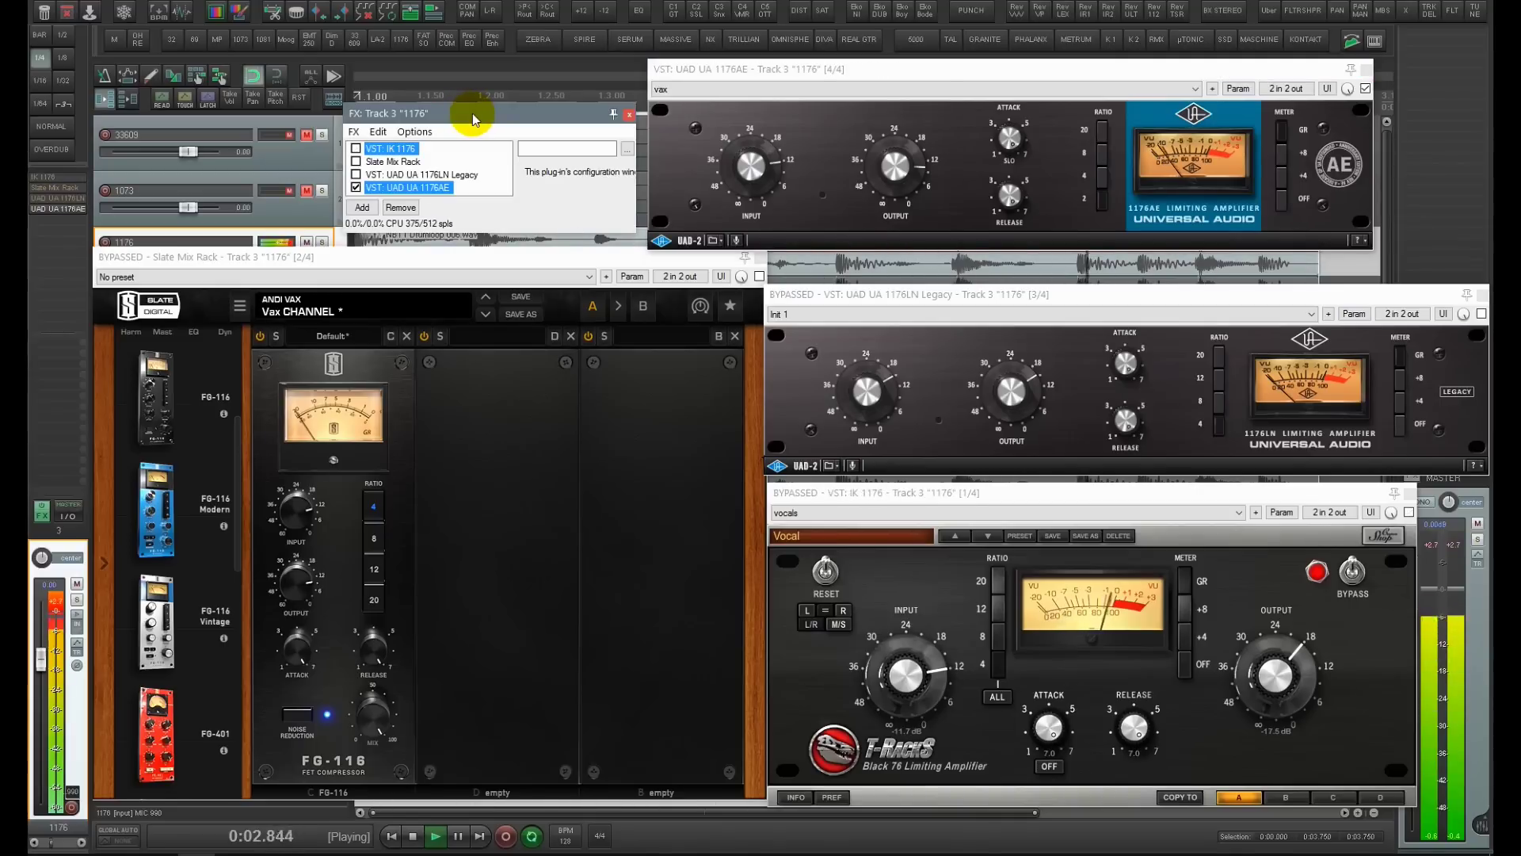
key(ctrl+b)
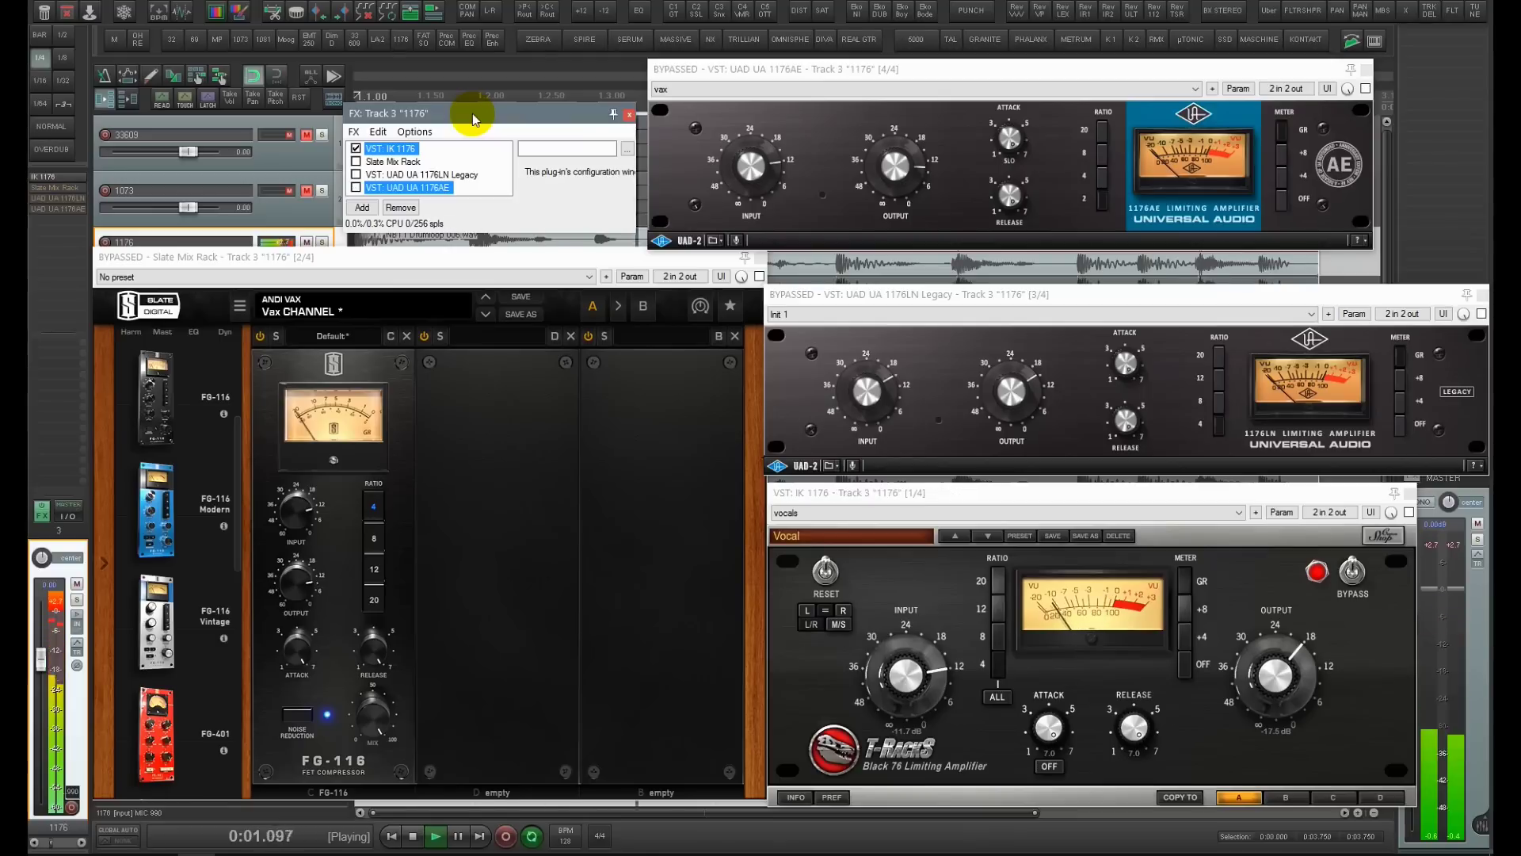
Raise the input of IK 1176 to about -8.4 dB, compare it again with UAD UA 1176AE and stop playback
drag(909, 686, 906, 676)
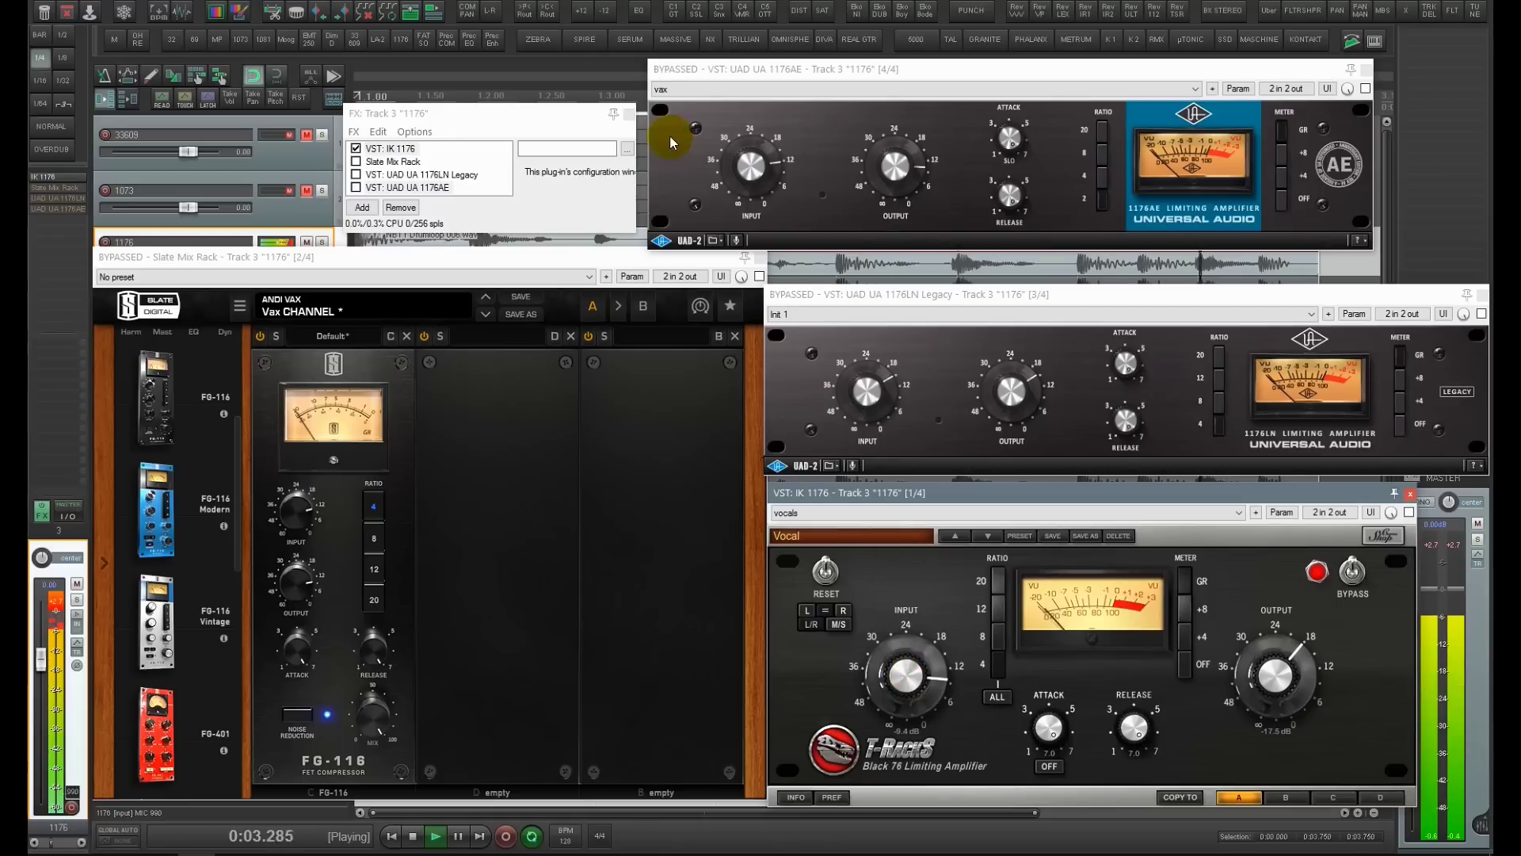
click(570, 121)
key(space)
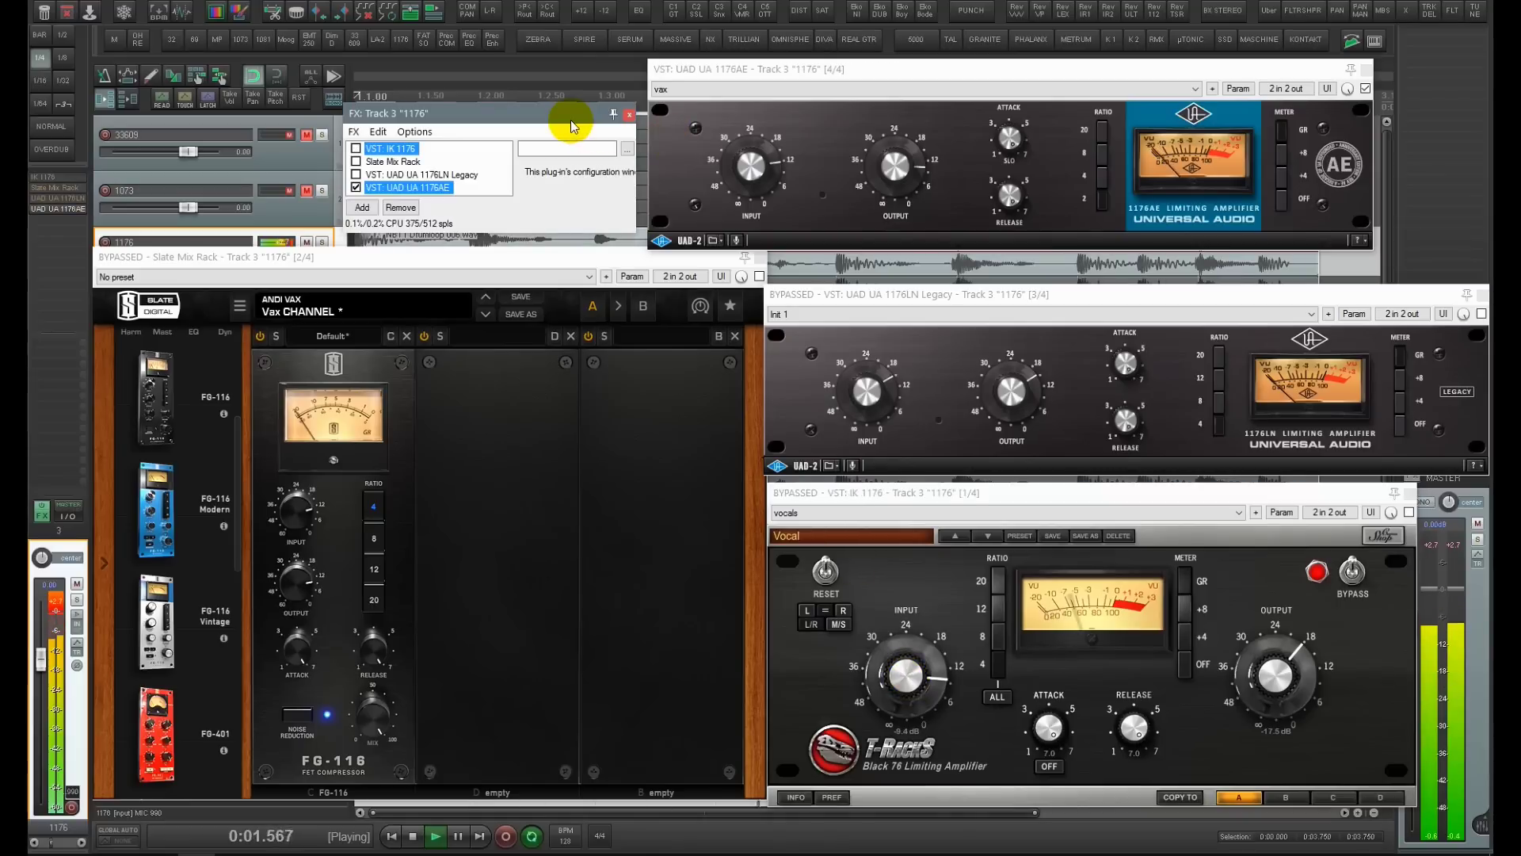
key(space)
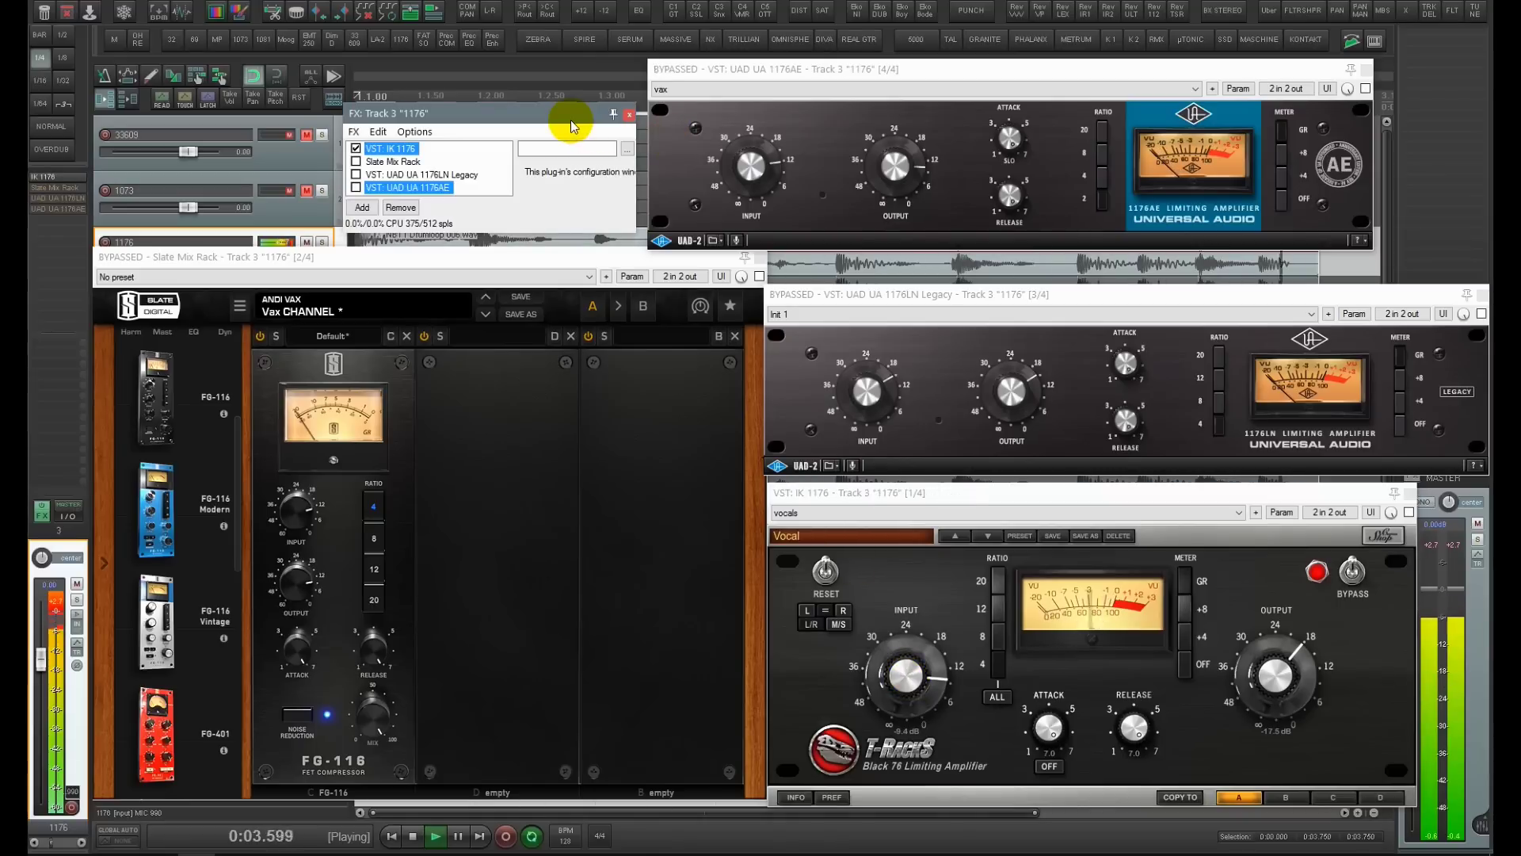
key(space)
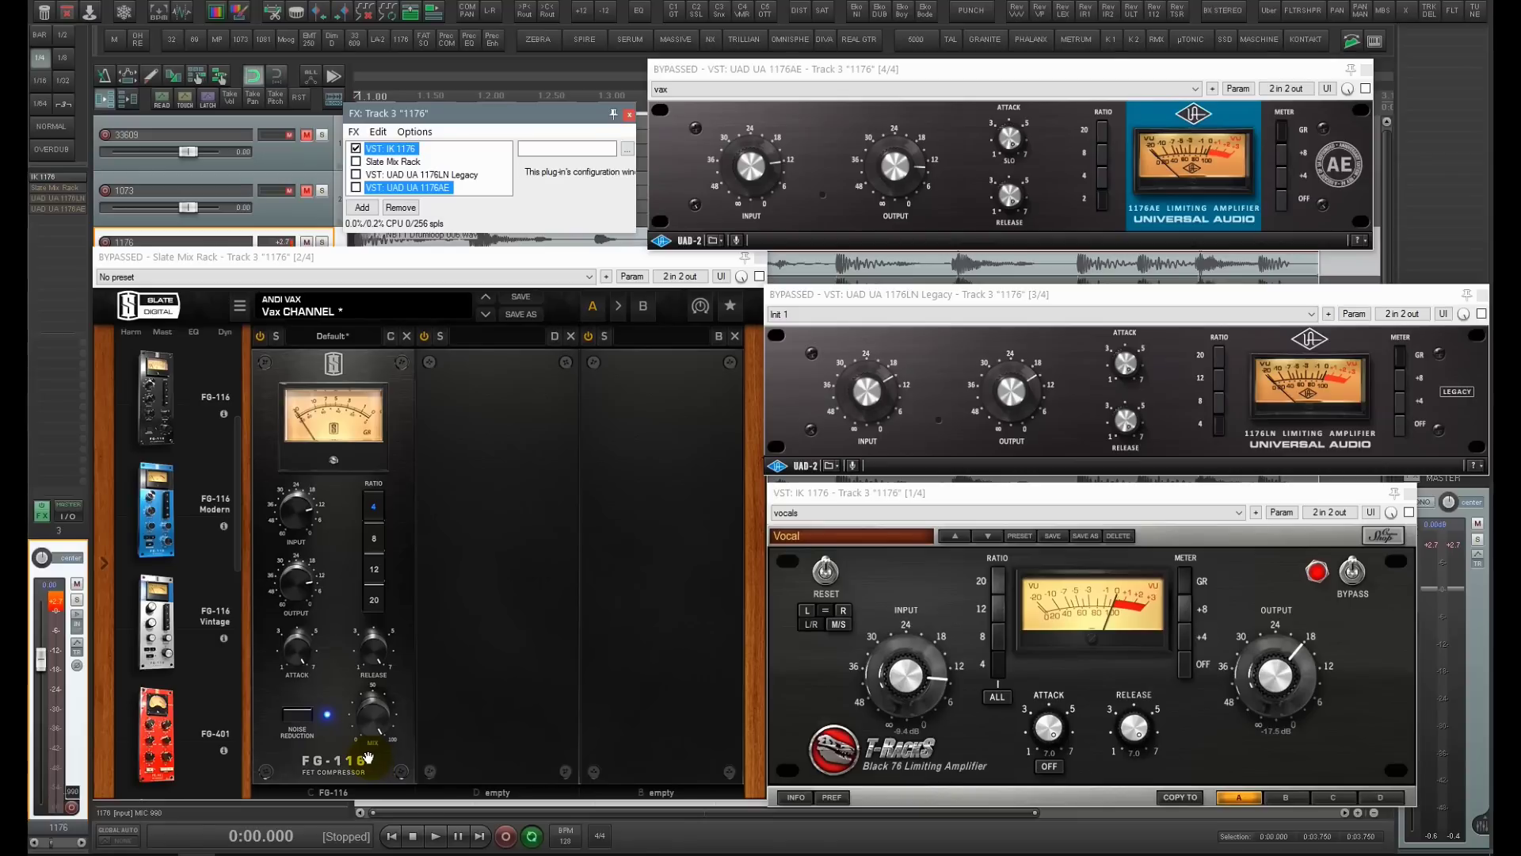
click(847, 493)
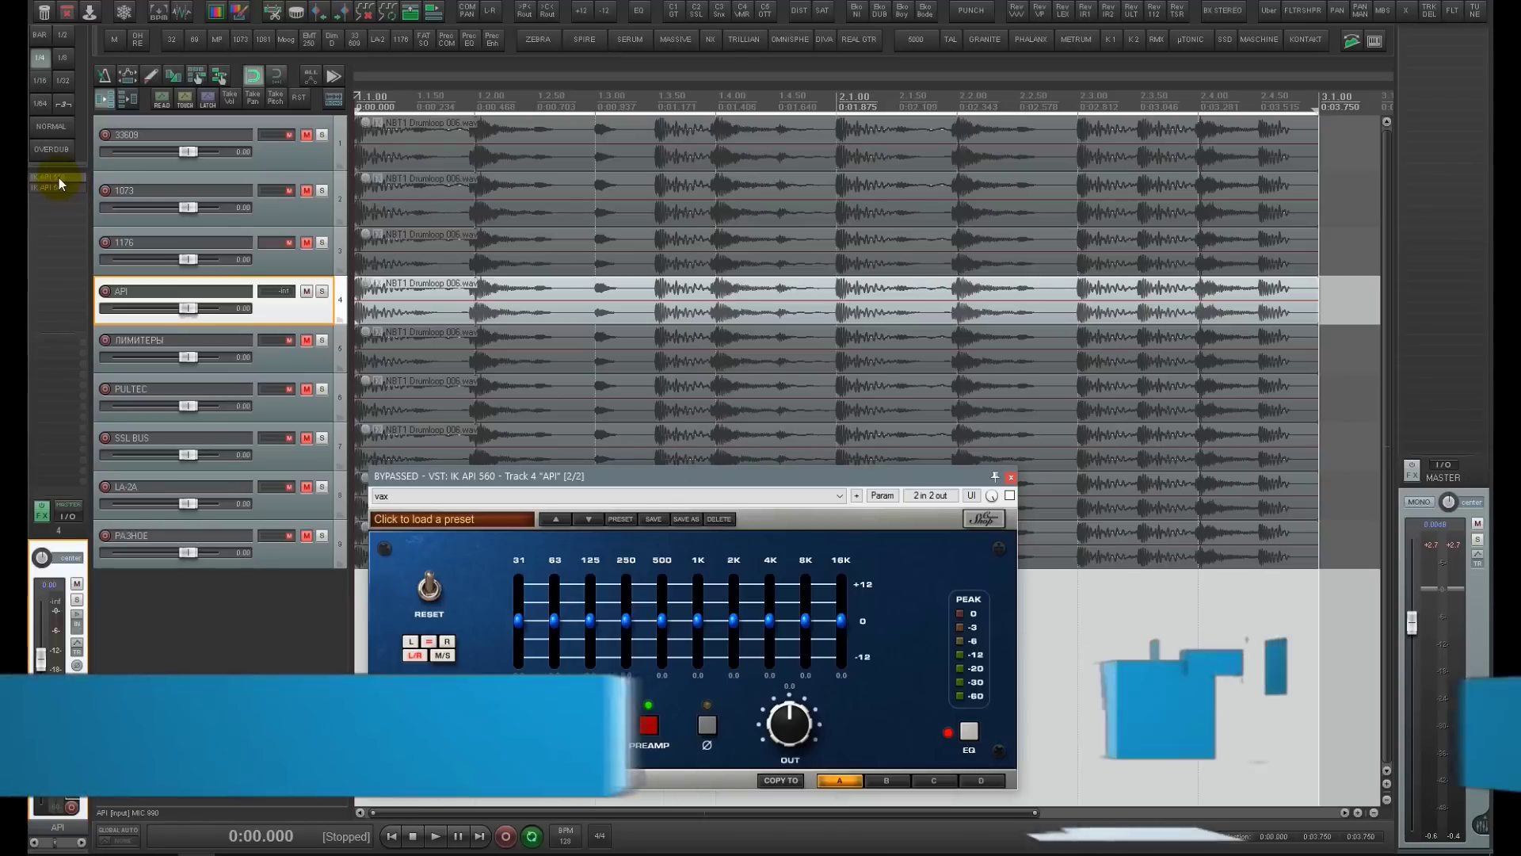
Open the IK API 550 plug-in on the API track beside IK API 560 and take it out of bypass
click(59, 177)
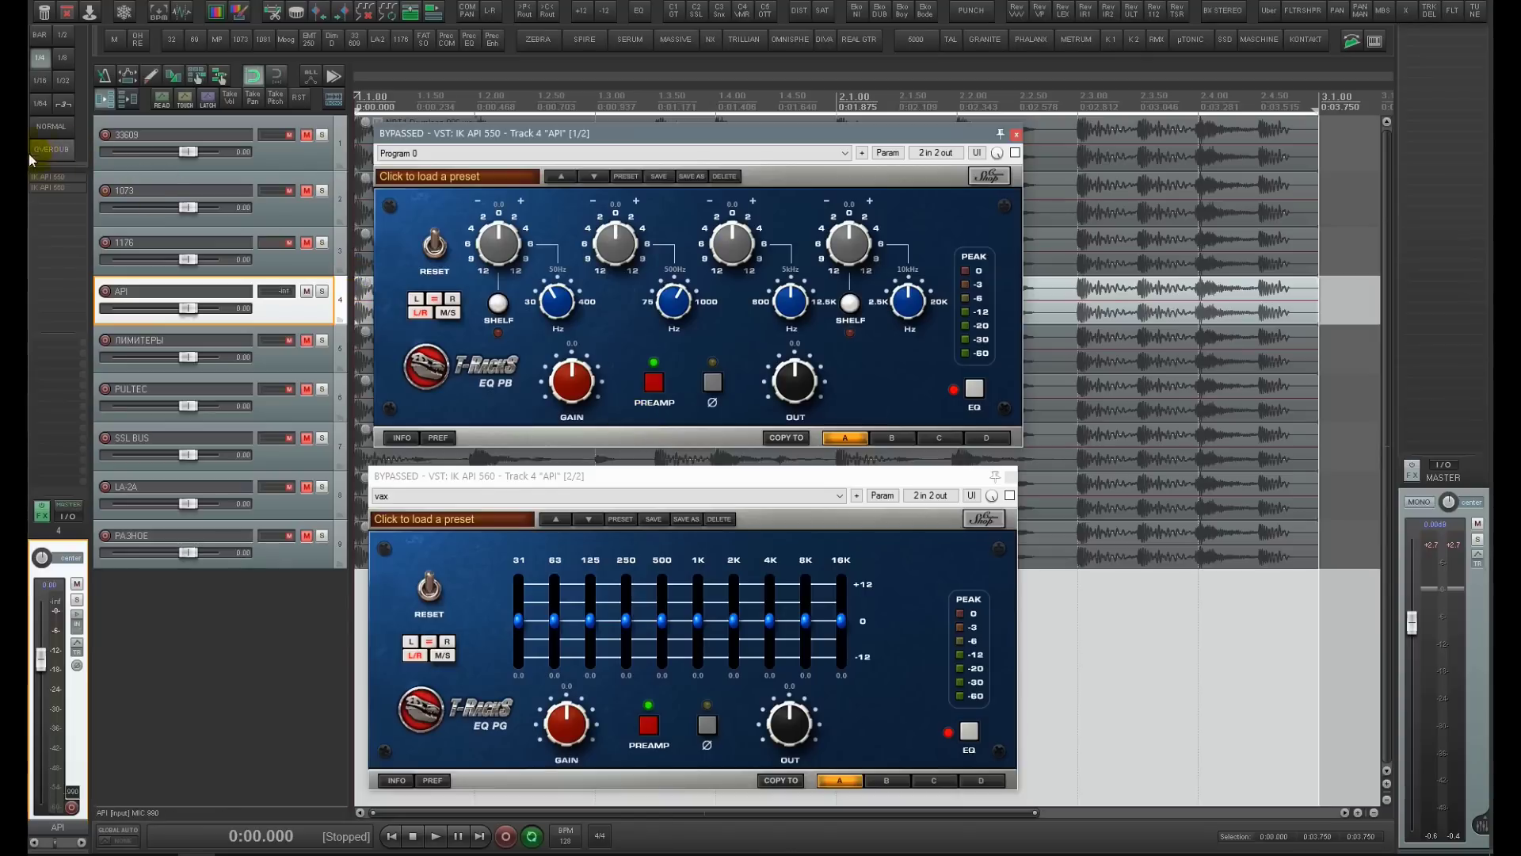
shift+click(59, 176)
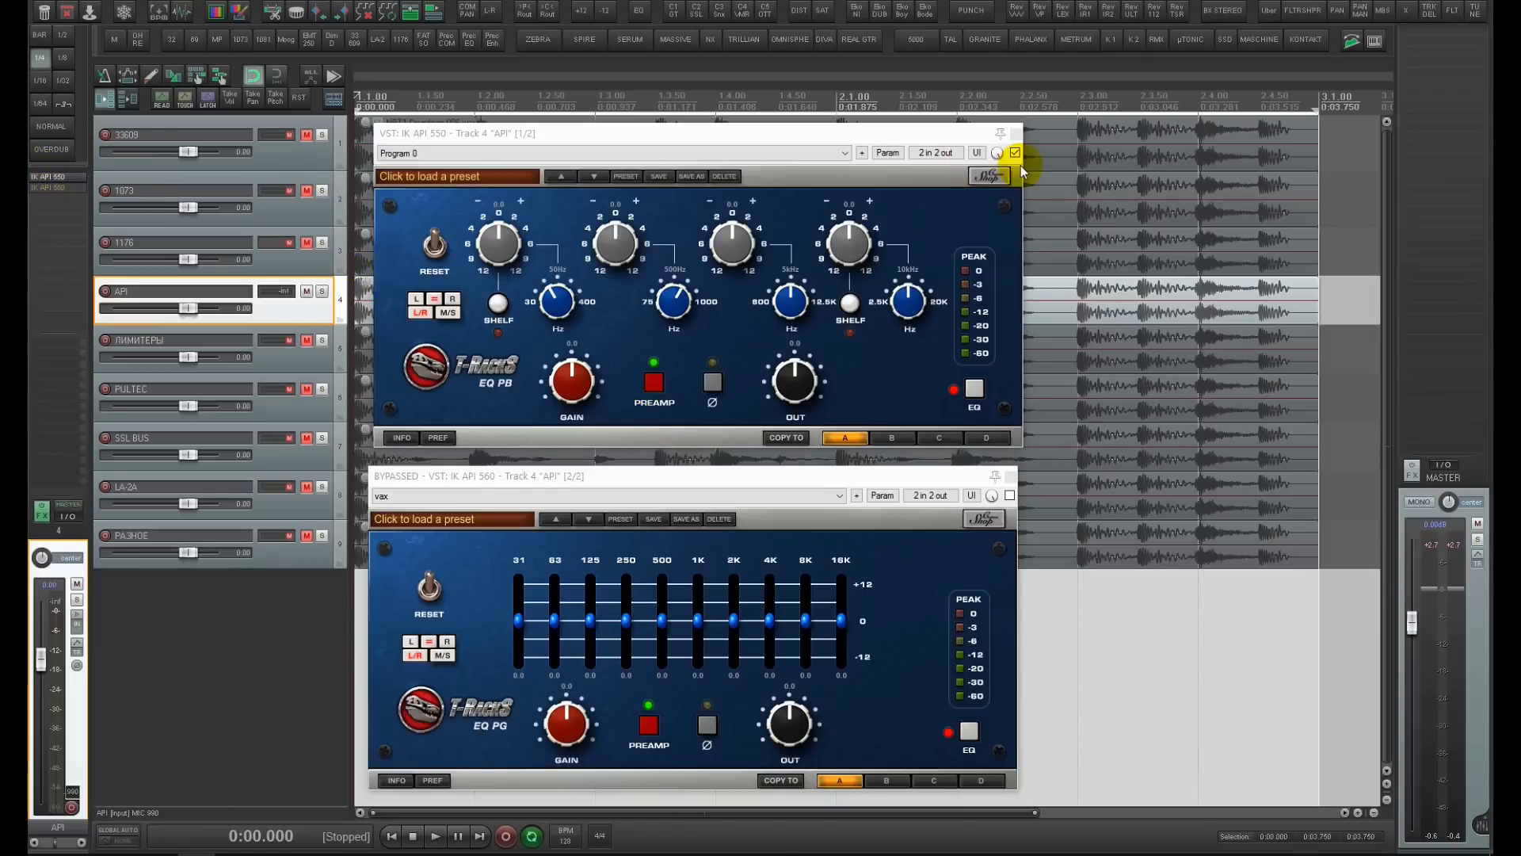
click(968, 136)
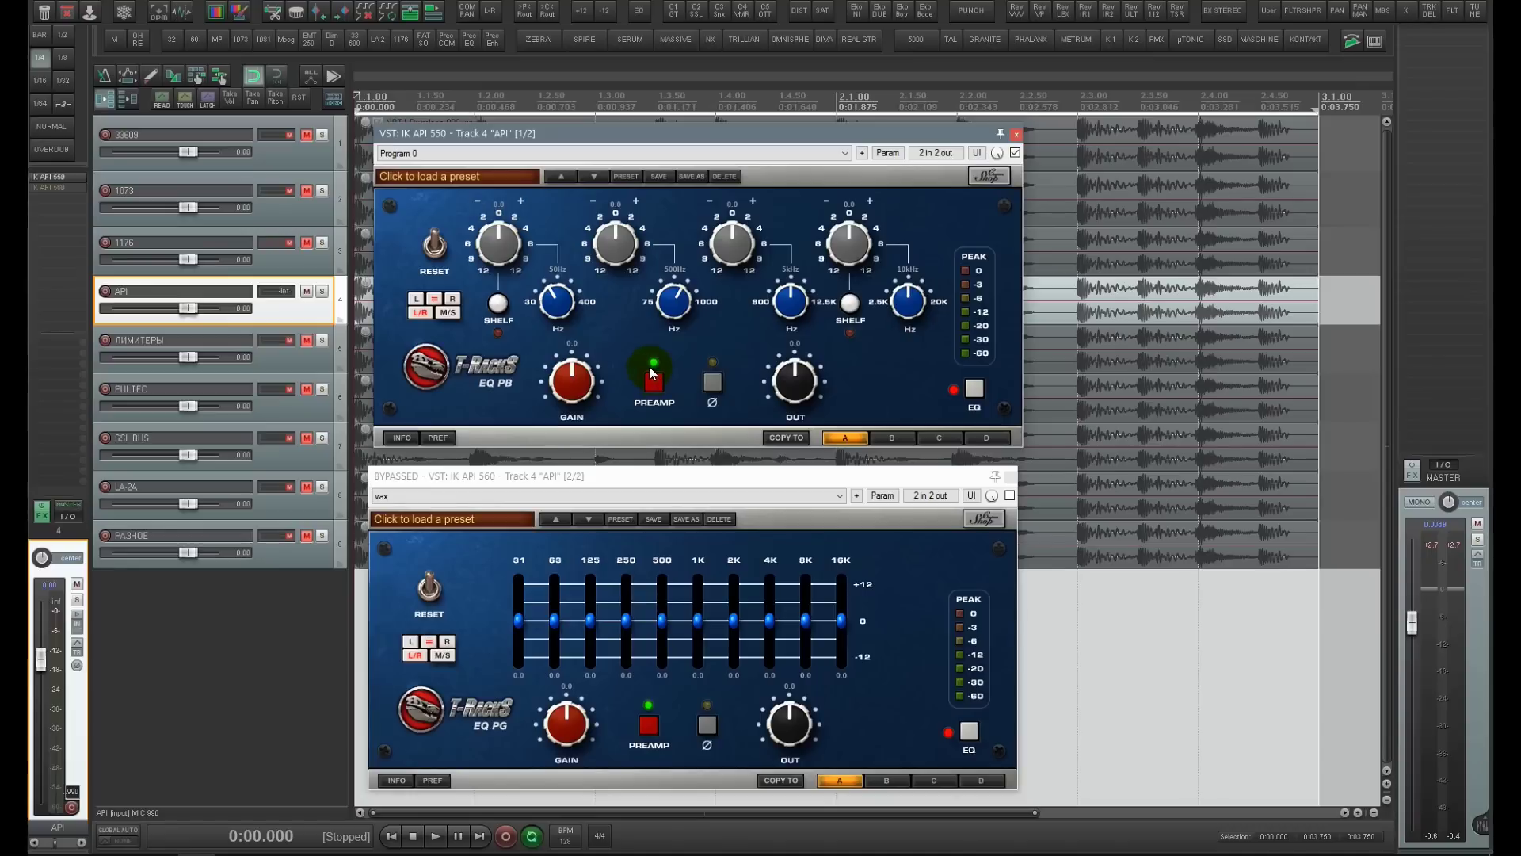
Compare the drum loop with and without IK API 550 by repeatedly toggling its bypass during playback, and stop playback
click(1015, 155)
key(space)
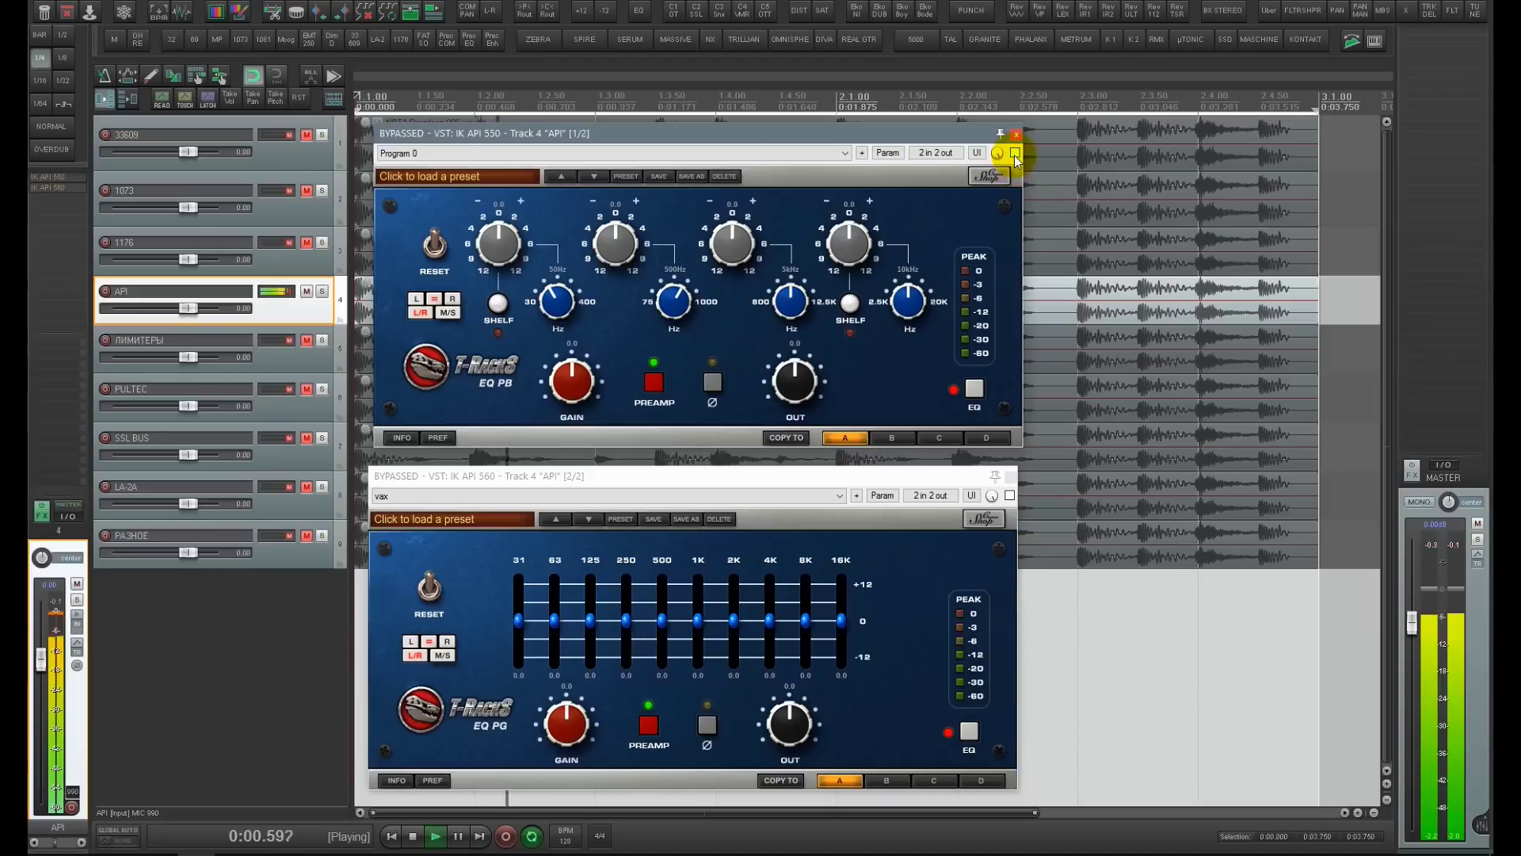
click(1014, 155)
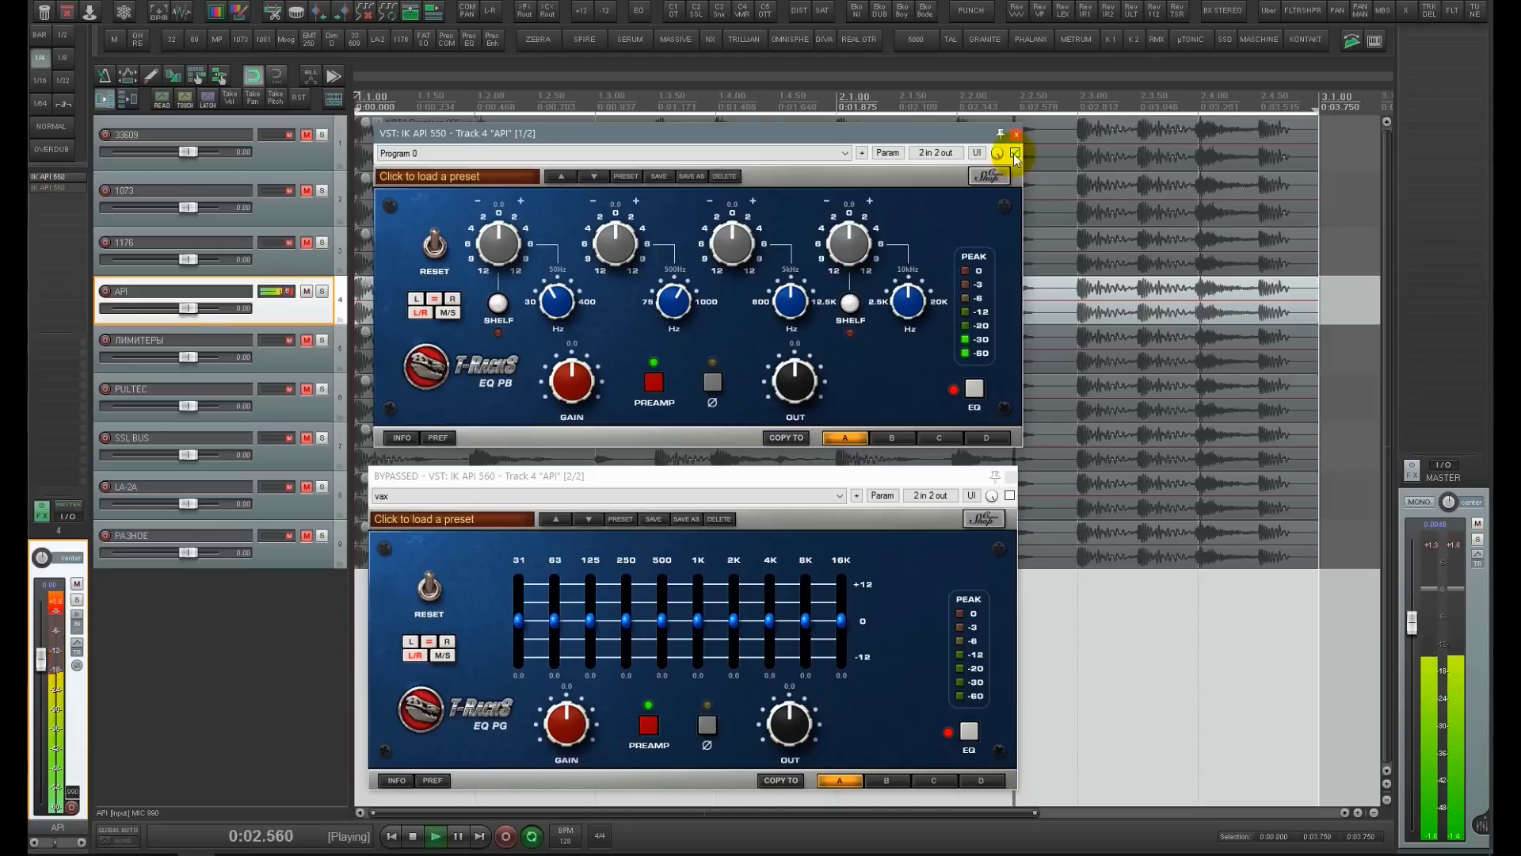
click(1015, 156)
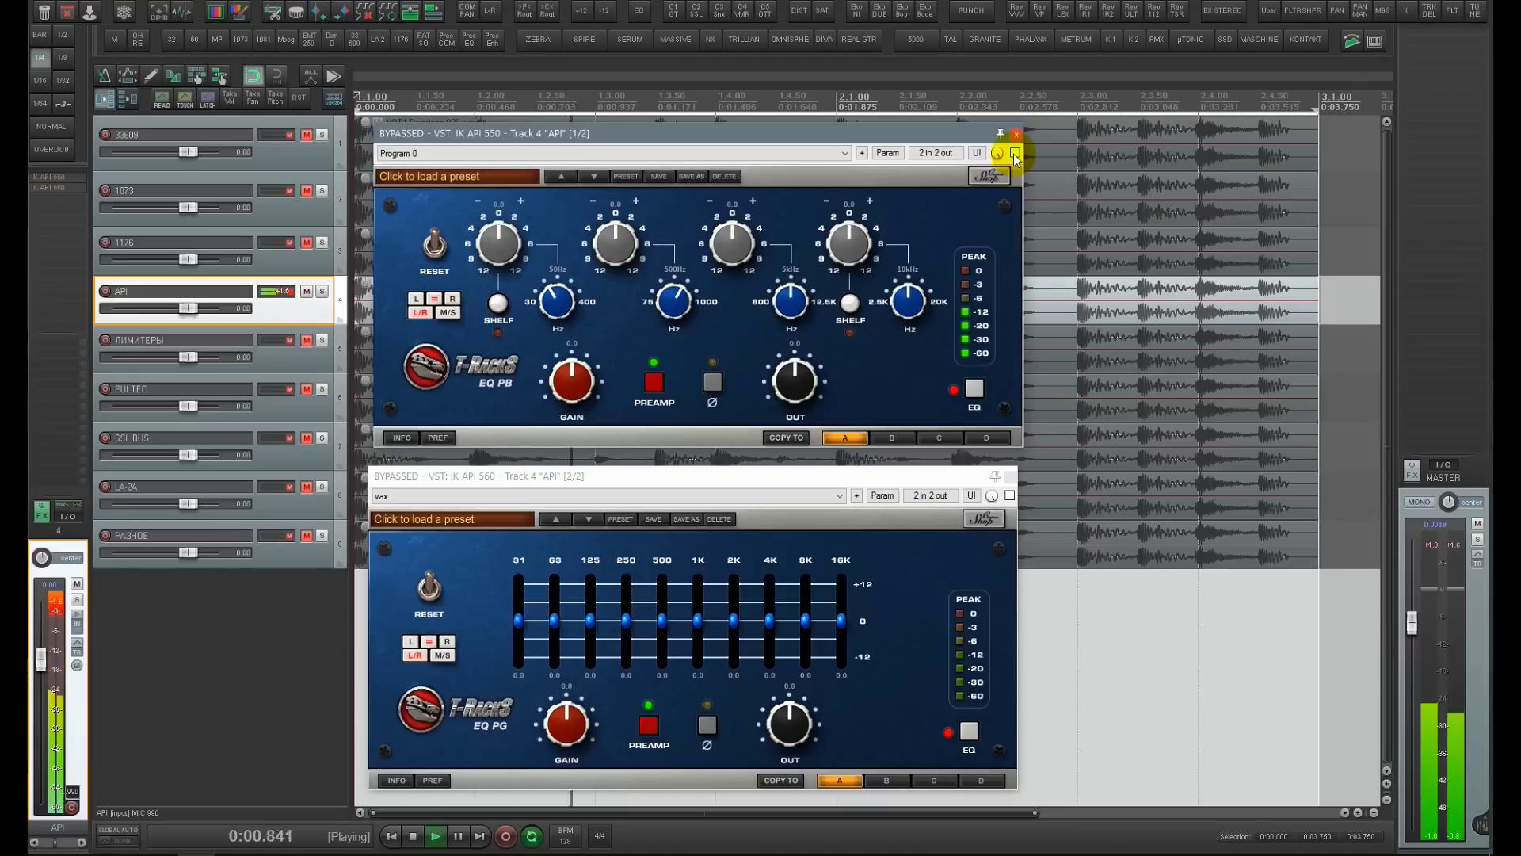
click(1014, 156)
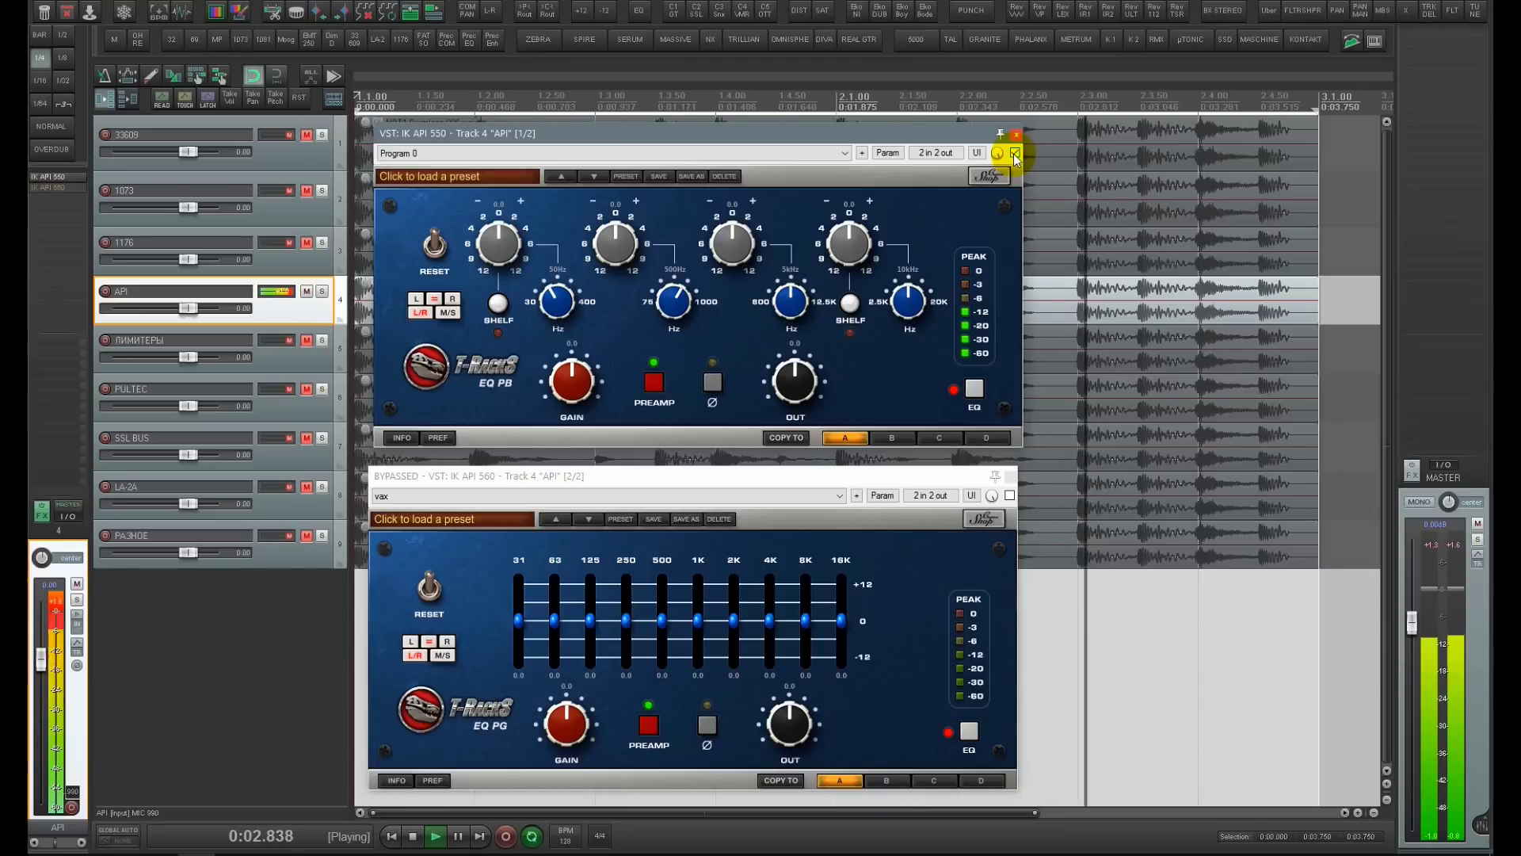
key(space)
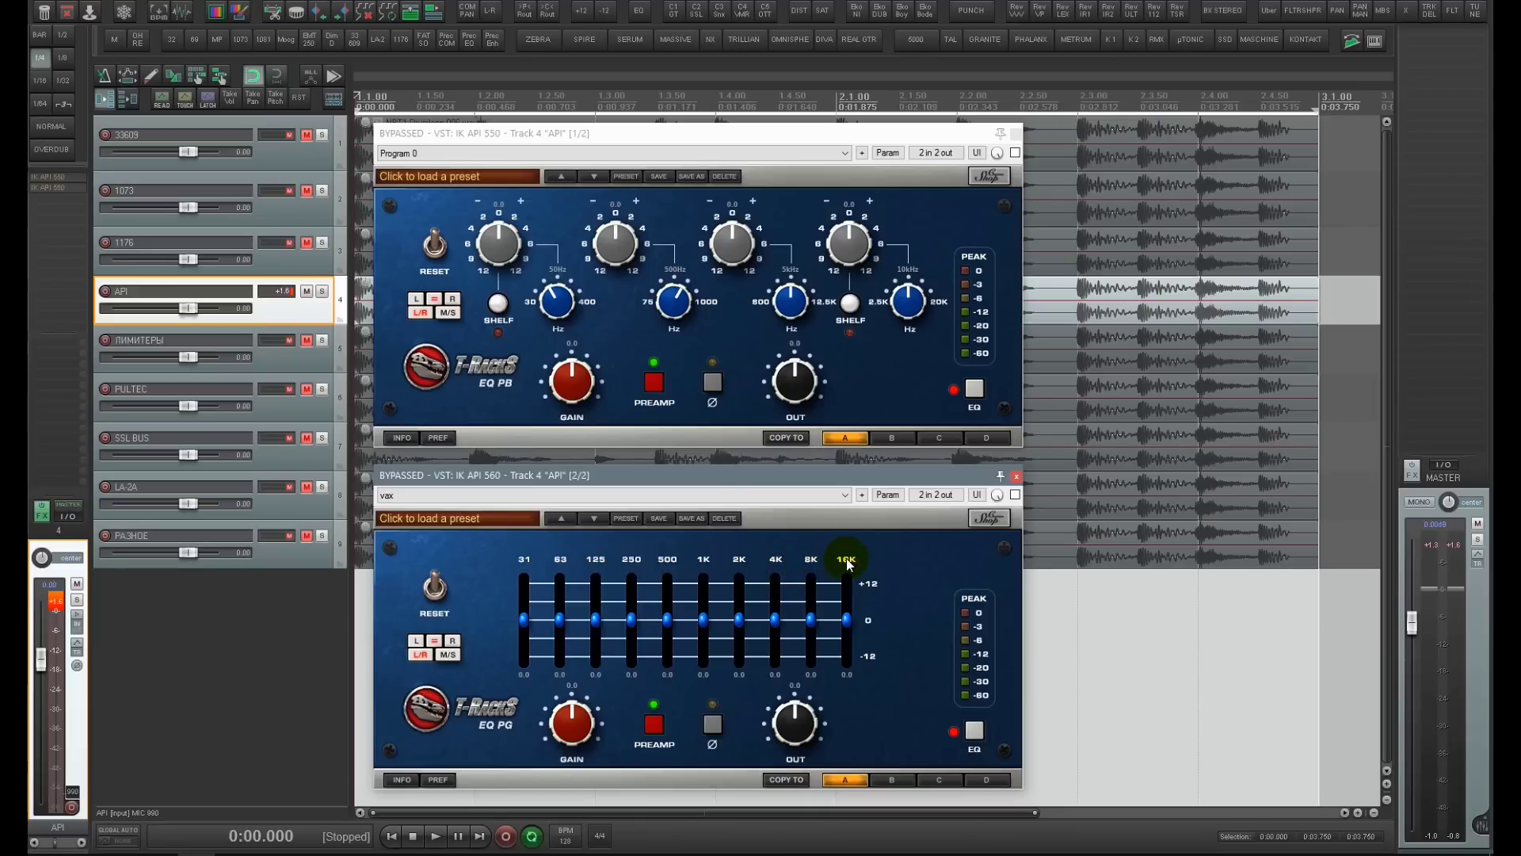
Enable IK API 560 and adjust its bands during playback, including about -0.9 dB at 2K, +1.4 dB at 4K and +1.1 dB at 16K
click(1016, 495)
key(space)
drag(597, 618, 526, 623)
drag(671, 615, 811, 621)
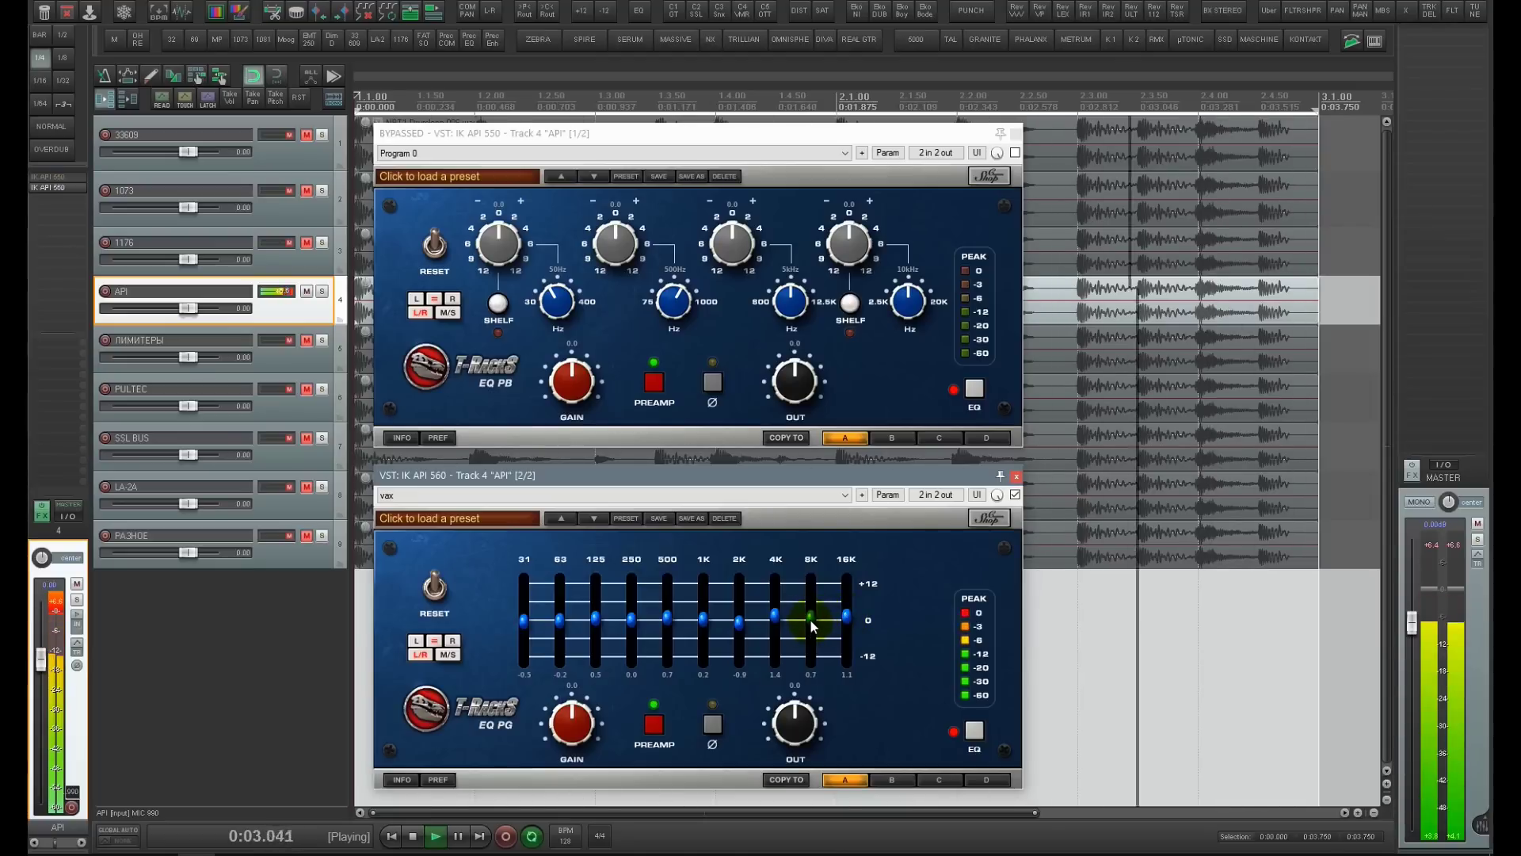
Set IK API 560's 16K band to 0.0 dB and lower its output to about -2.6 dB, comparing against bypass
drag(846, 615, 846, 621)
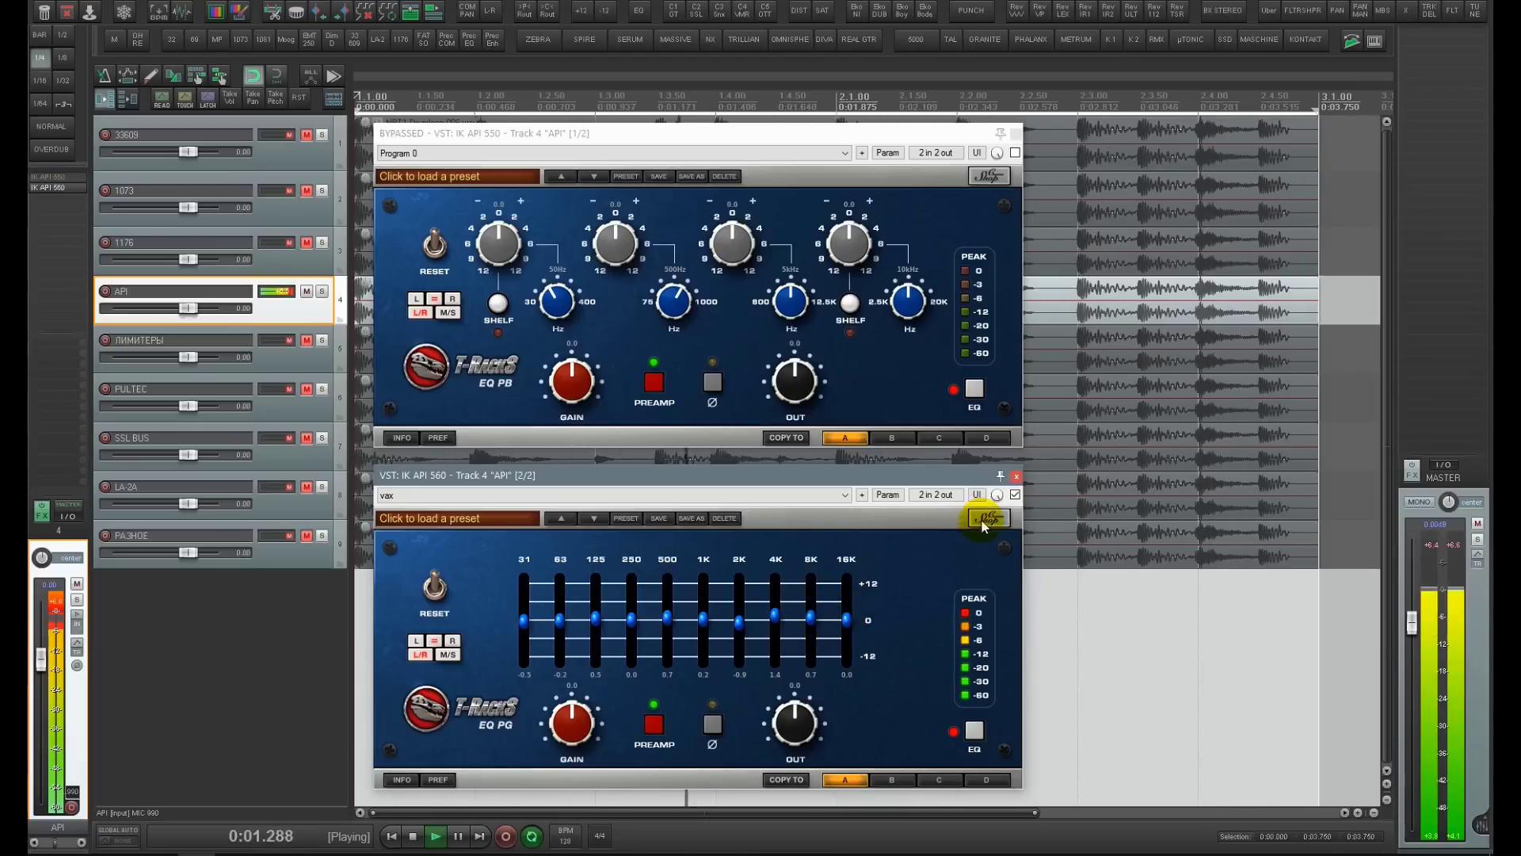
drag(792, 717, 789, 739)
click(1015, 494)
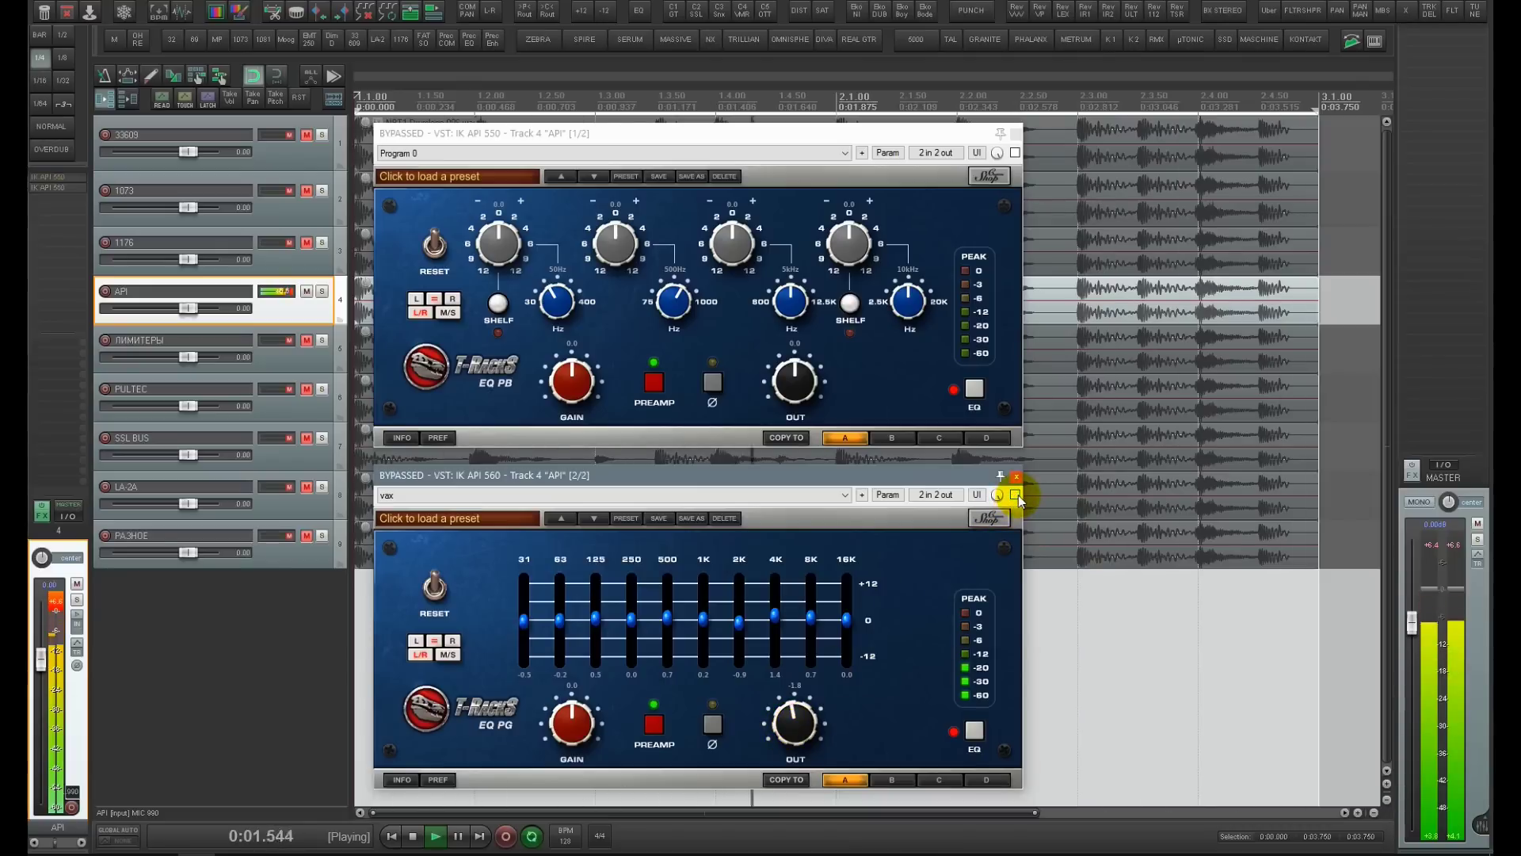
drag(791, 717, 793, 721)
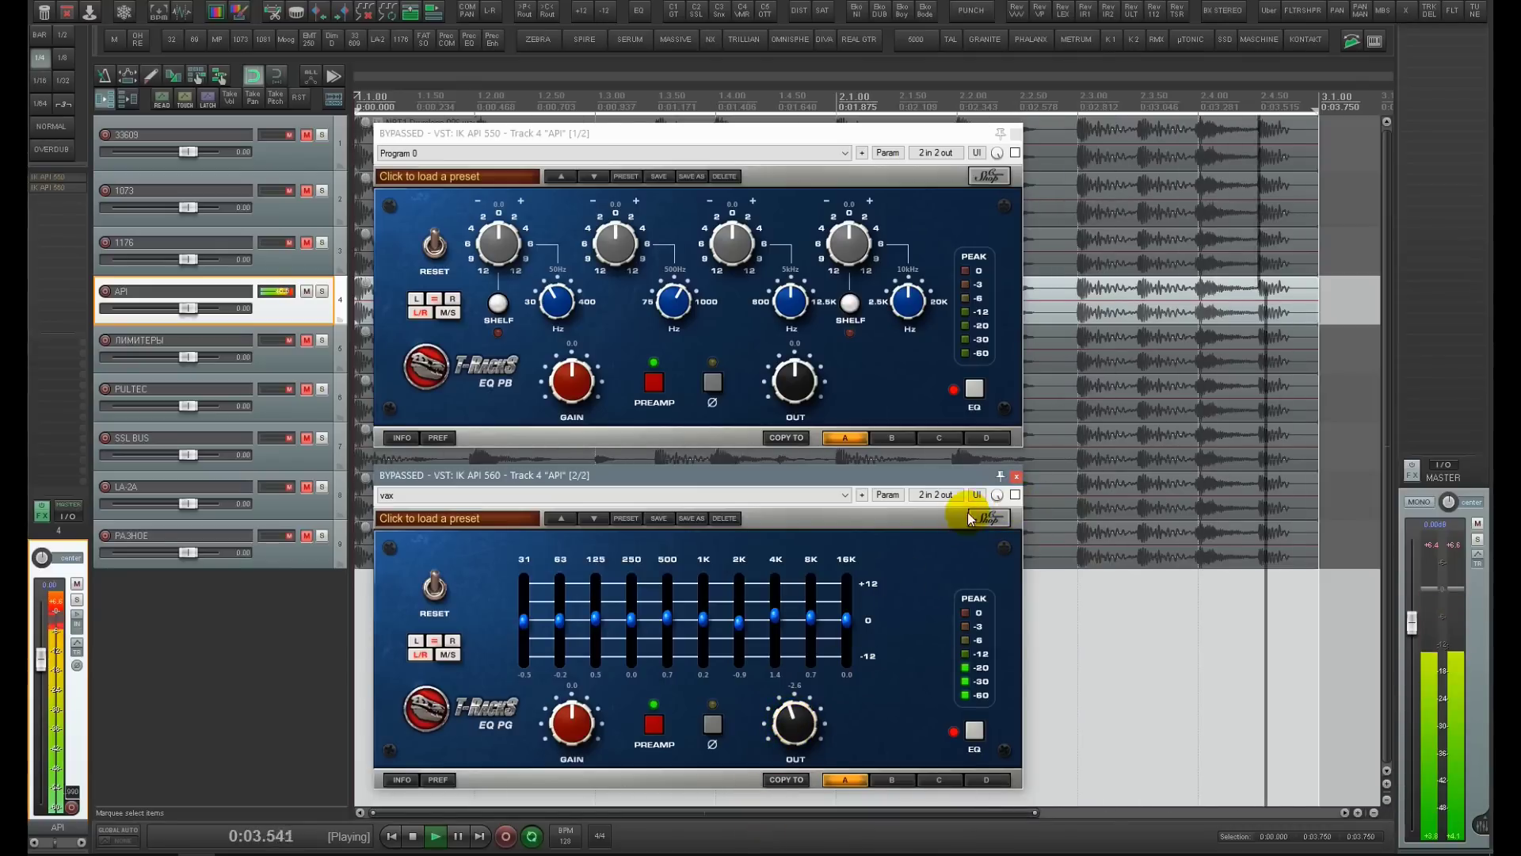
click(1015, 495)
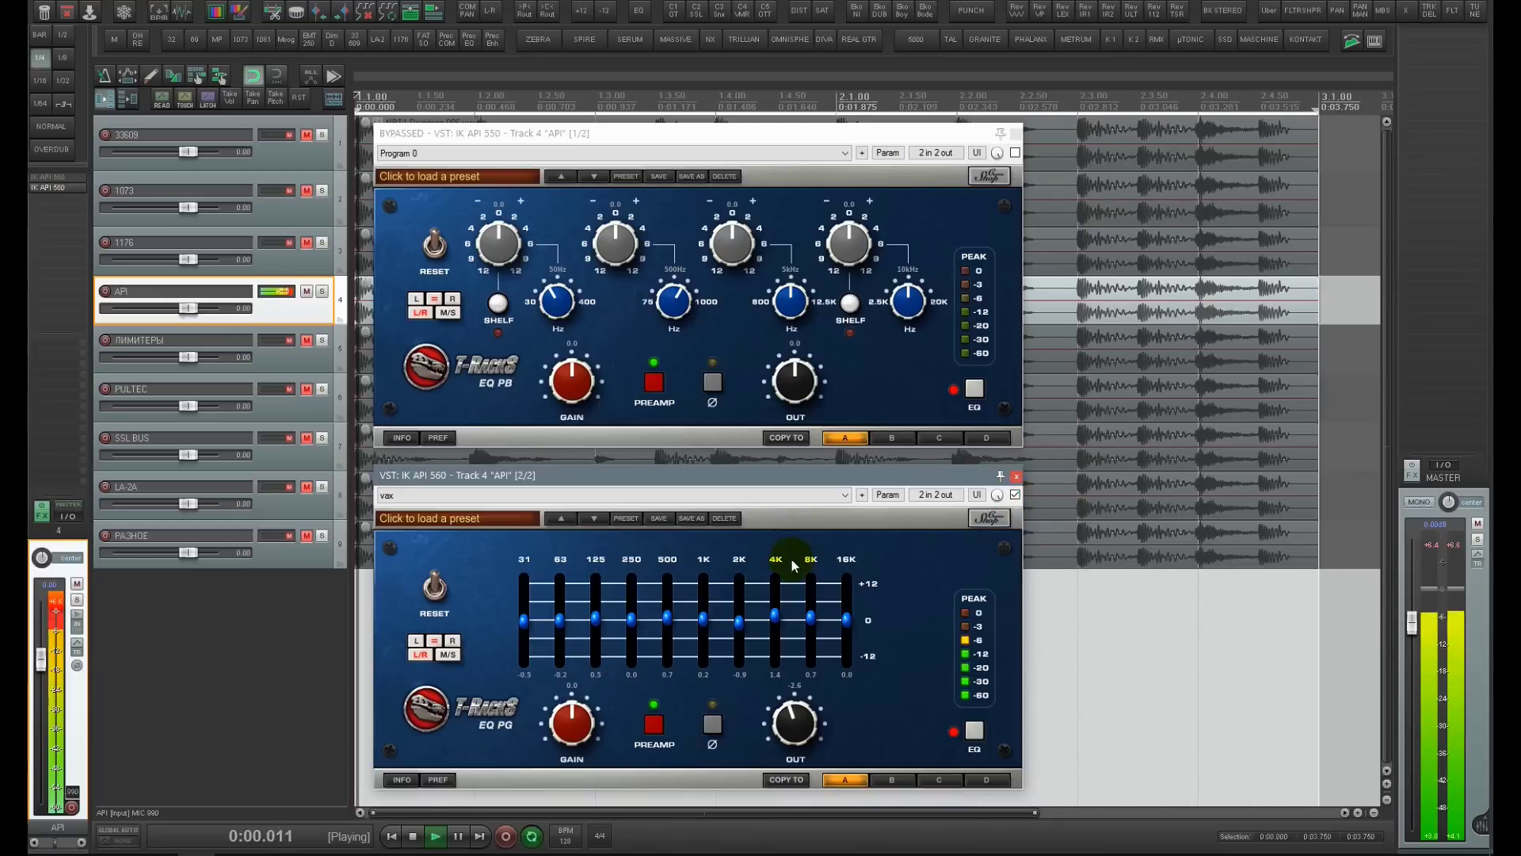
Raise IK API 560's 63 Hz band to about 0.5 dB, compare it with bypass, and close the API equalizers
drag(556, 623, 560, 621)
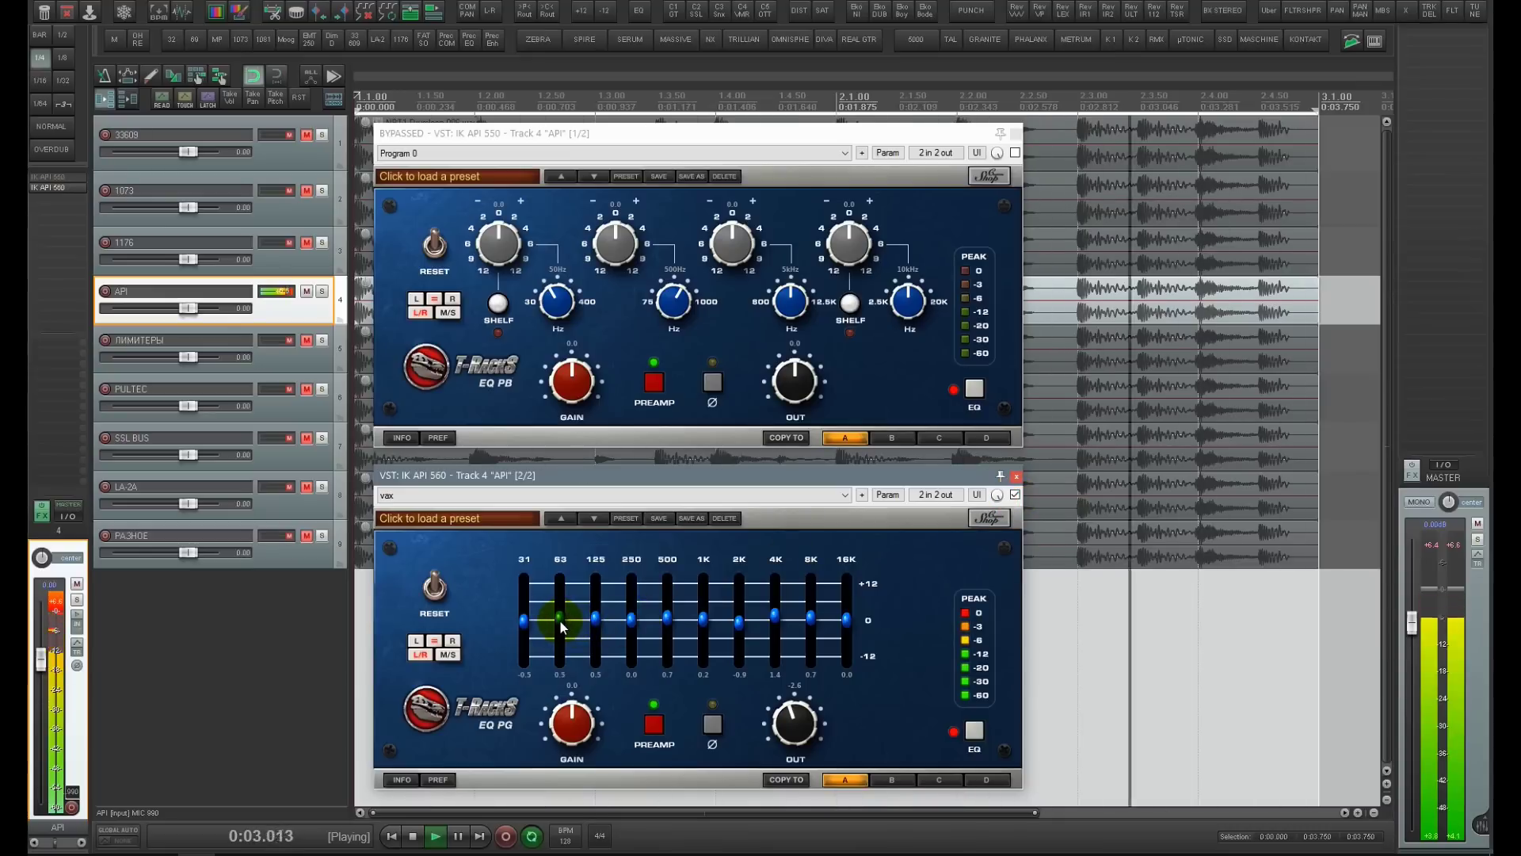
click(1017, 497)
click(1016, 497)
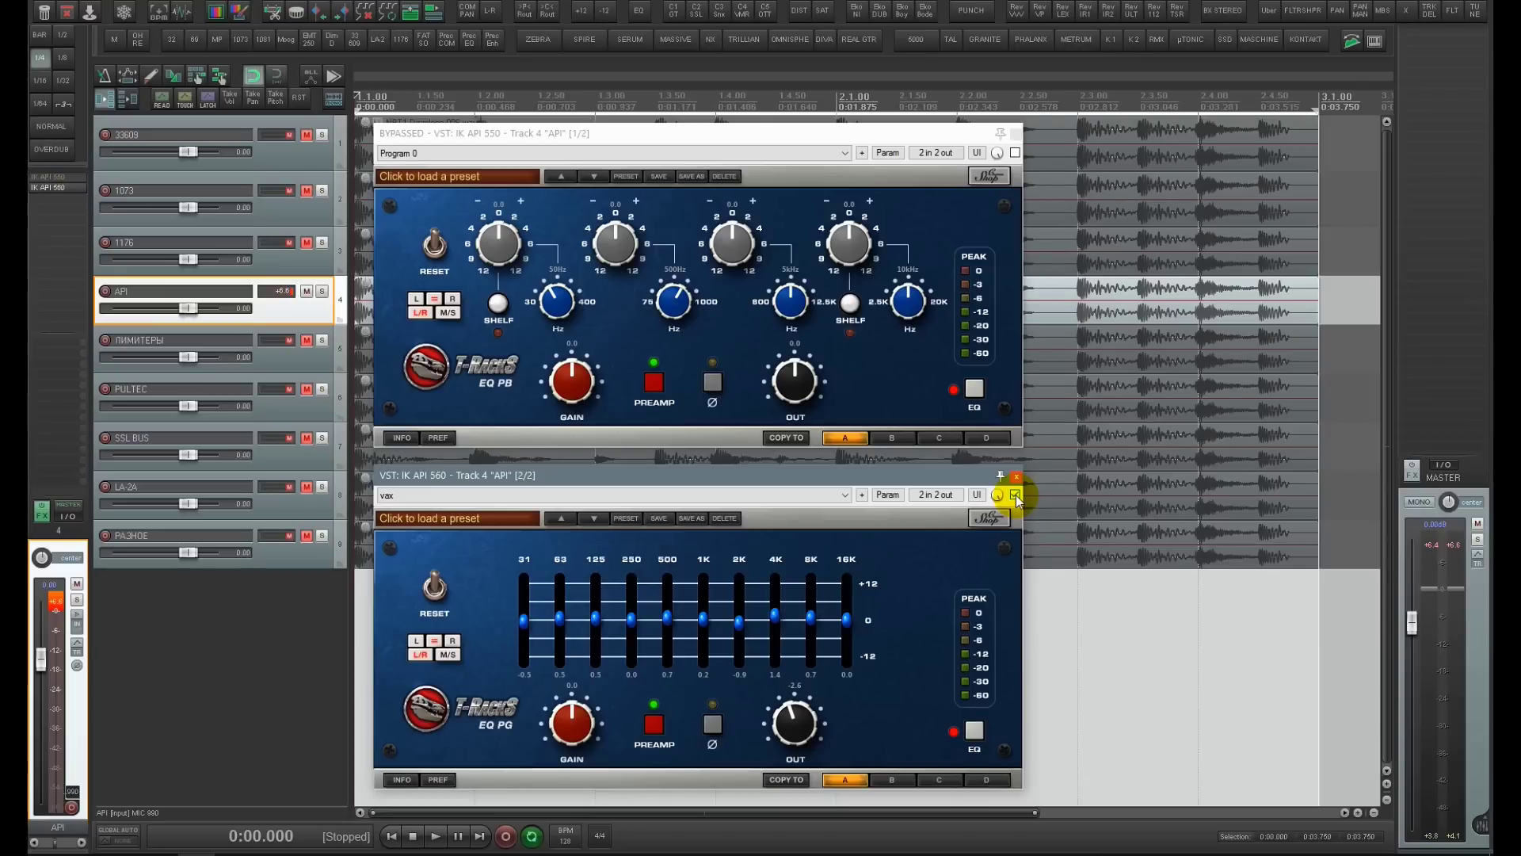
key(Escape)
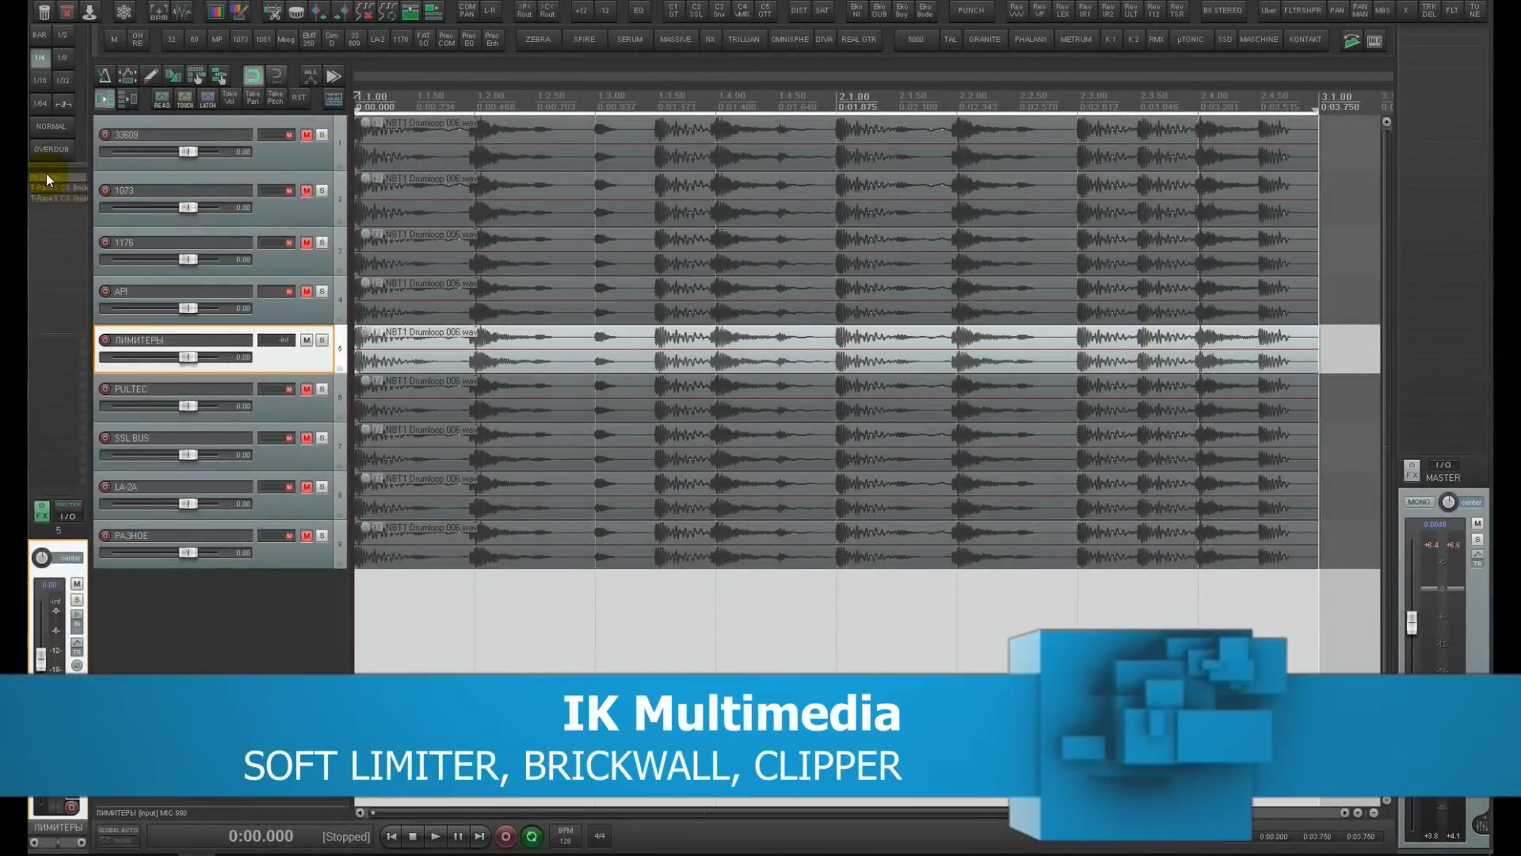
Open IK Clipper, T-RackS CS Brickwall Lim and T-RackS CS Stealth Limiter on the ЛИМИТЕРЫ track
click(46, 175)
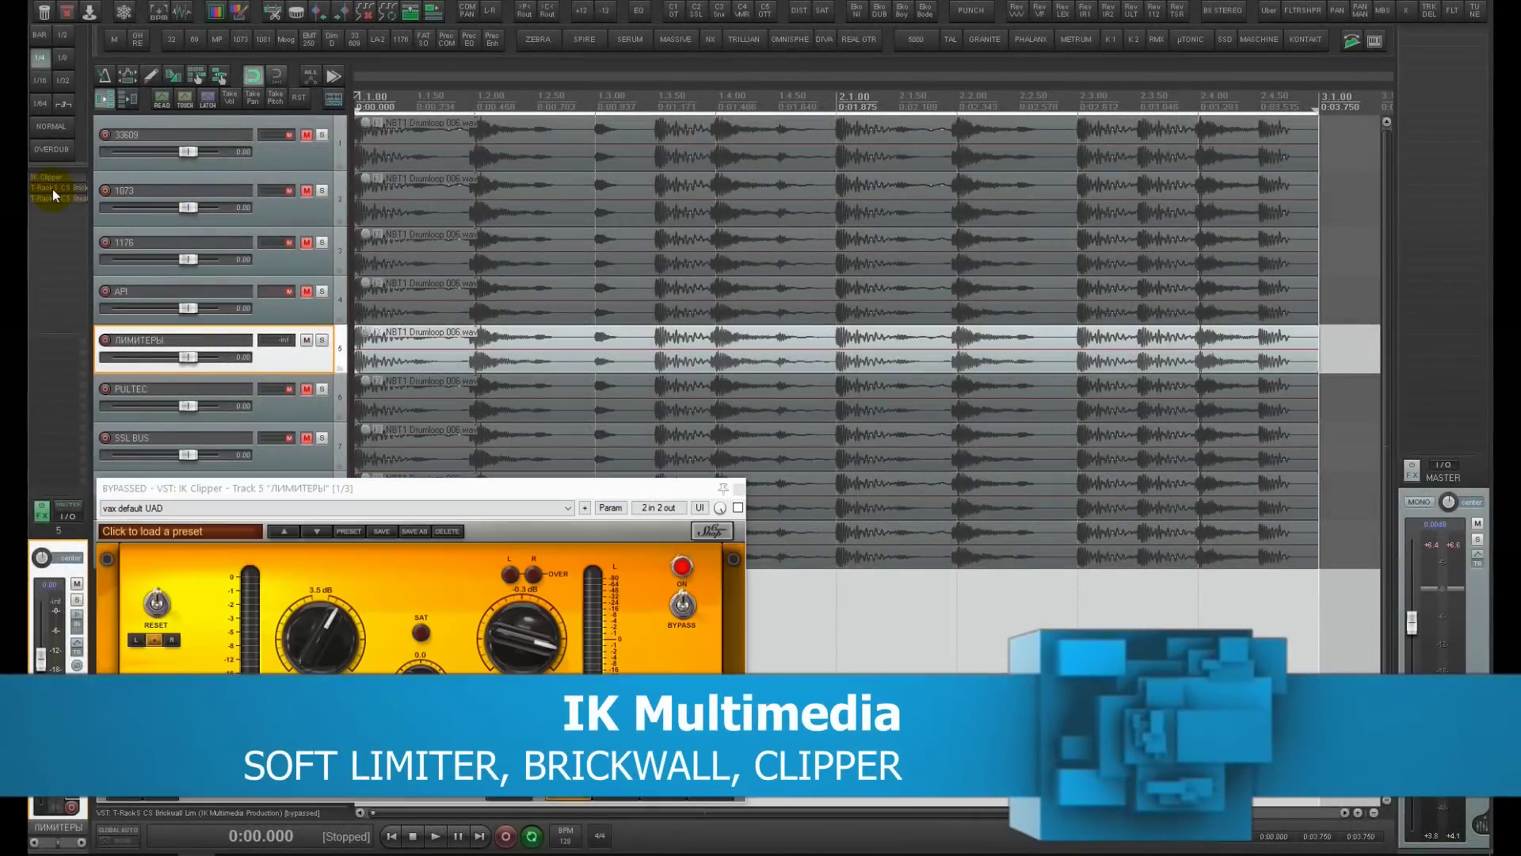
click(53, 187)
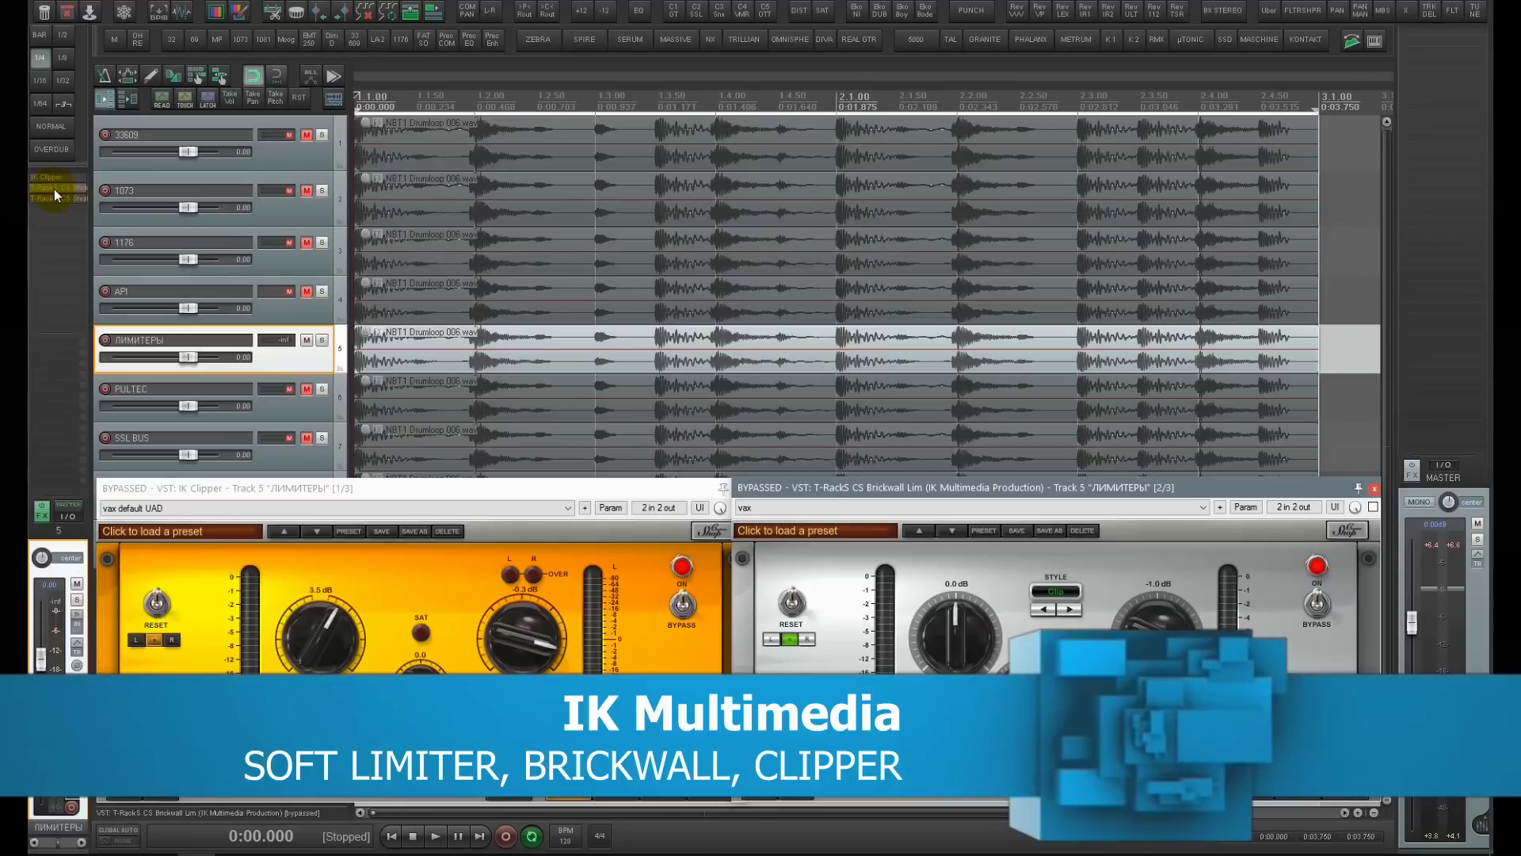
click(55, 198)
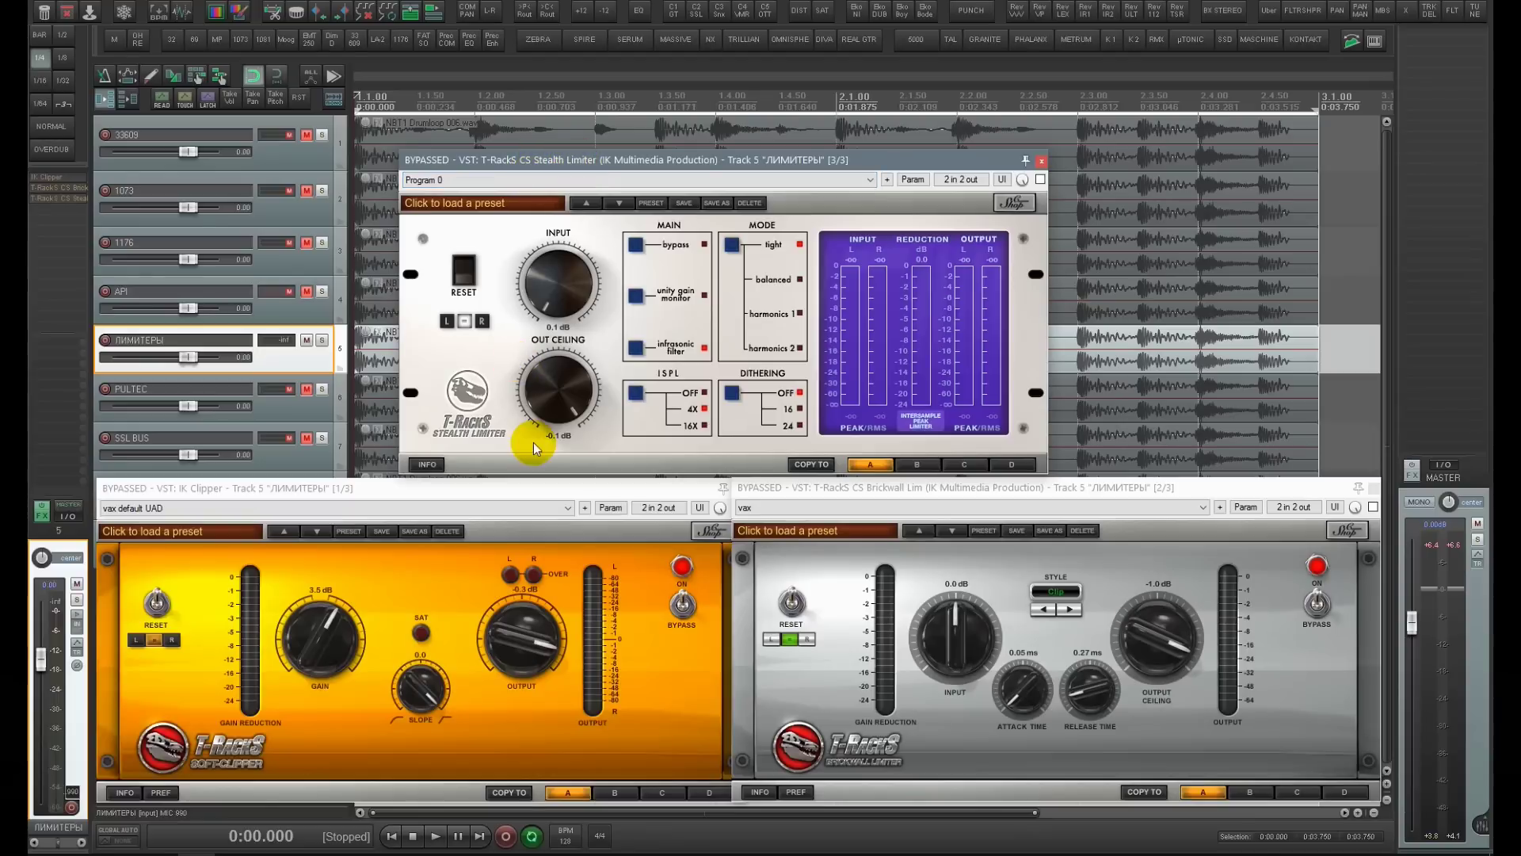
Align the IK Clipper and Brickwall Lim windows side by side and reset IK Clipper's gain to 0.0 dB
click(537, 492)
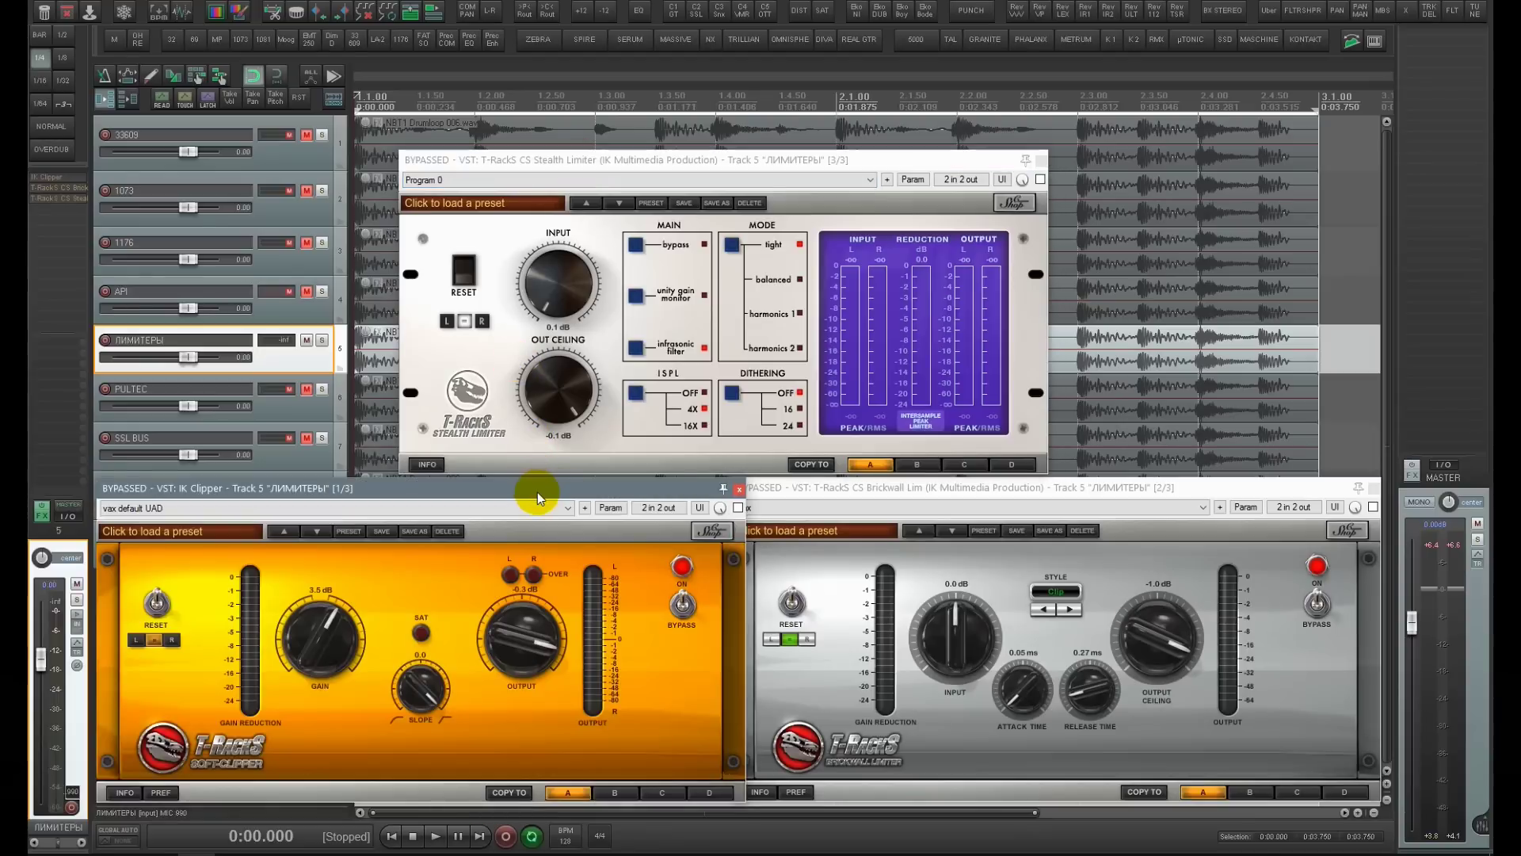
drag(803, 489, 806, 490)
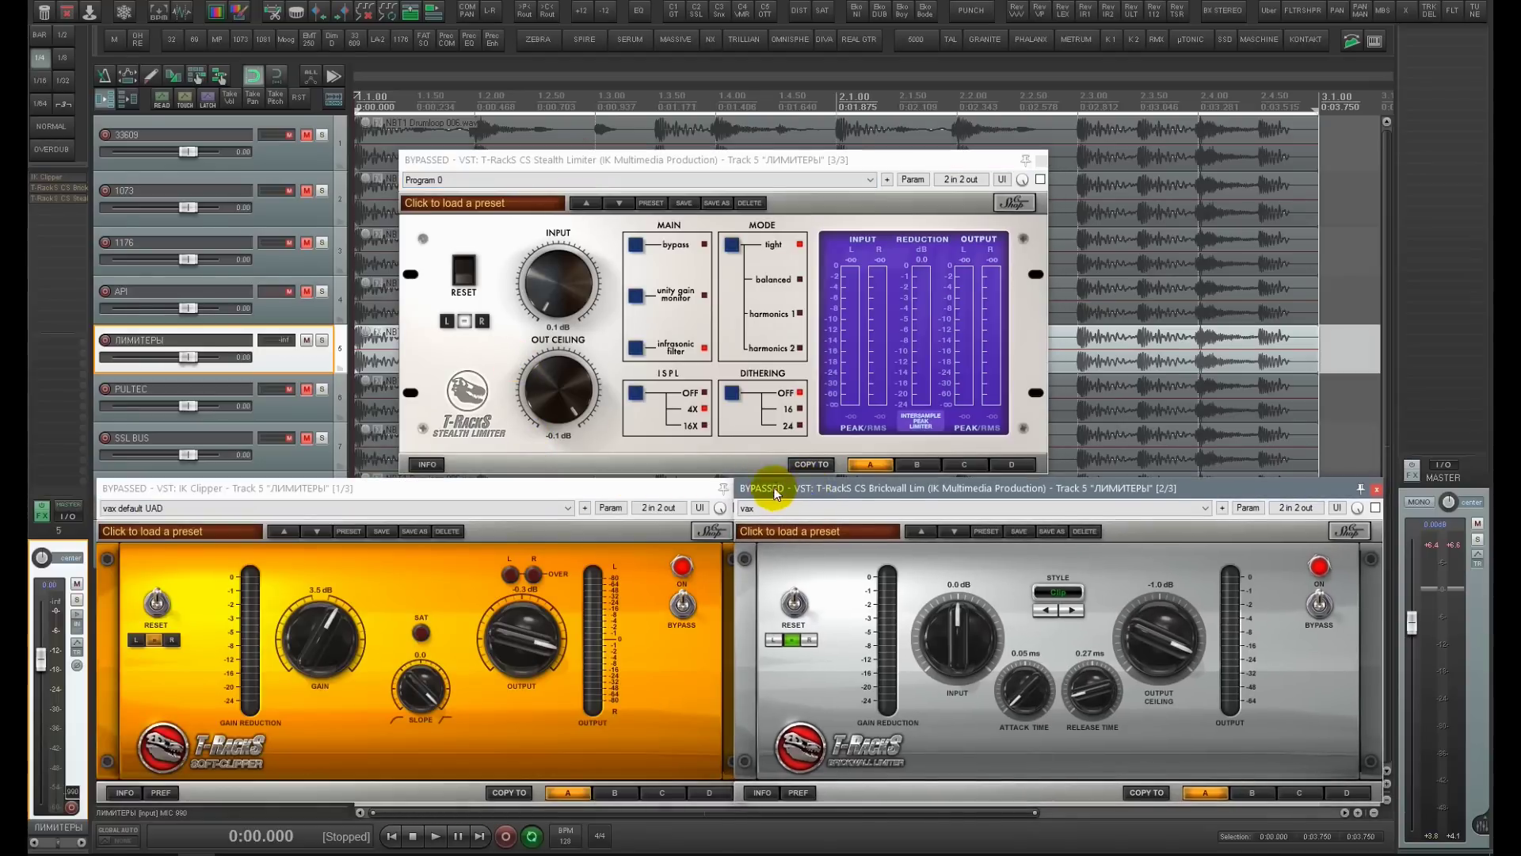
drag(669, 492, 664, 491)
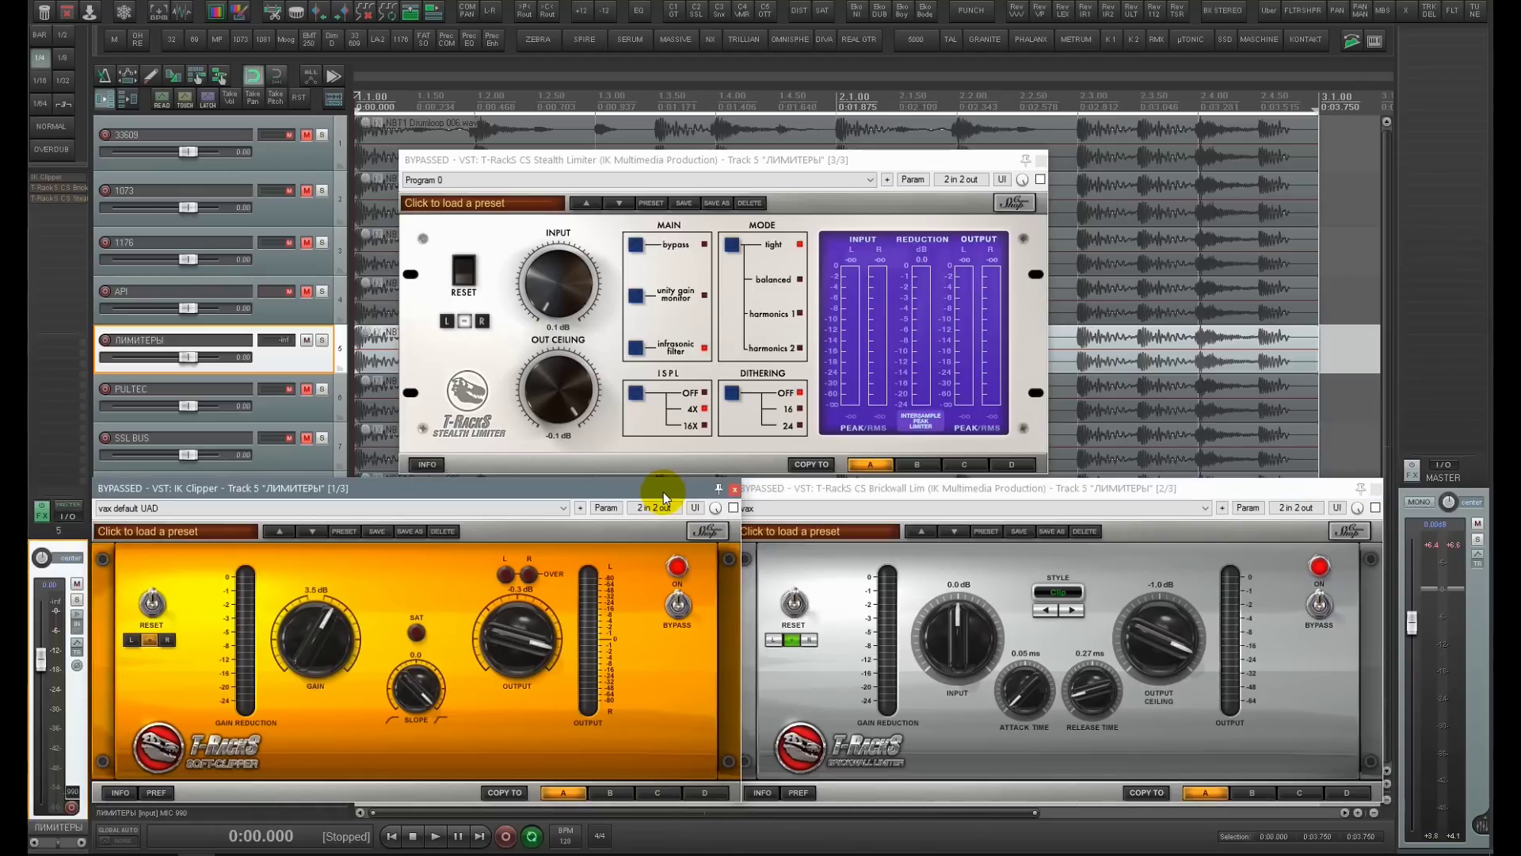
double_click(324, 639)
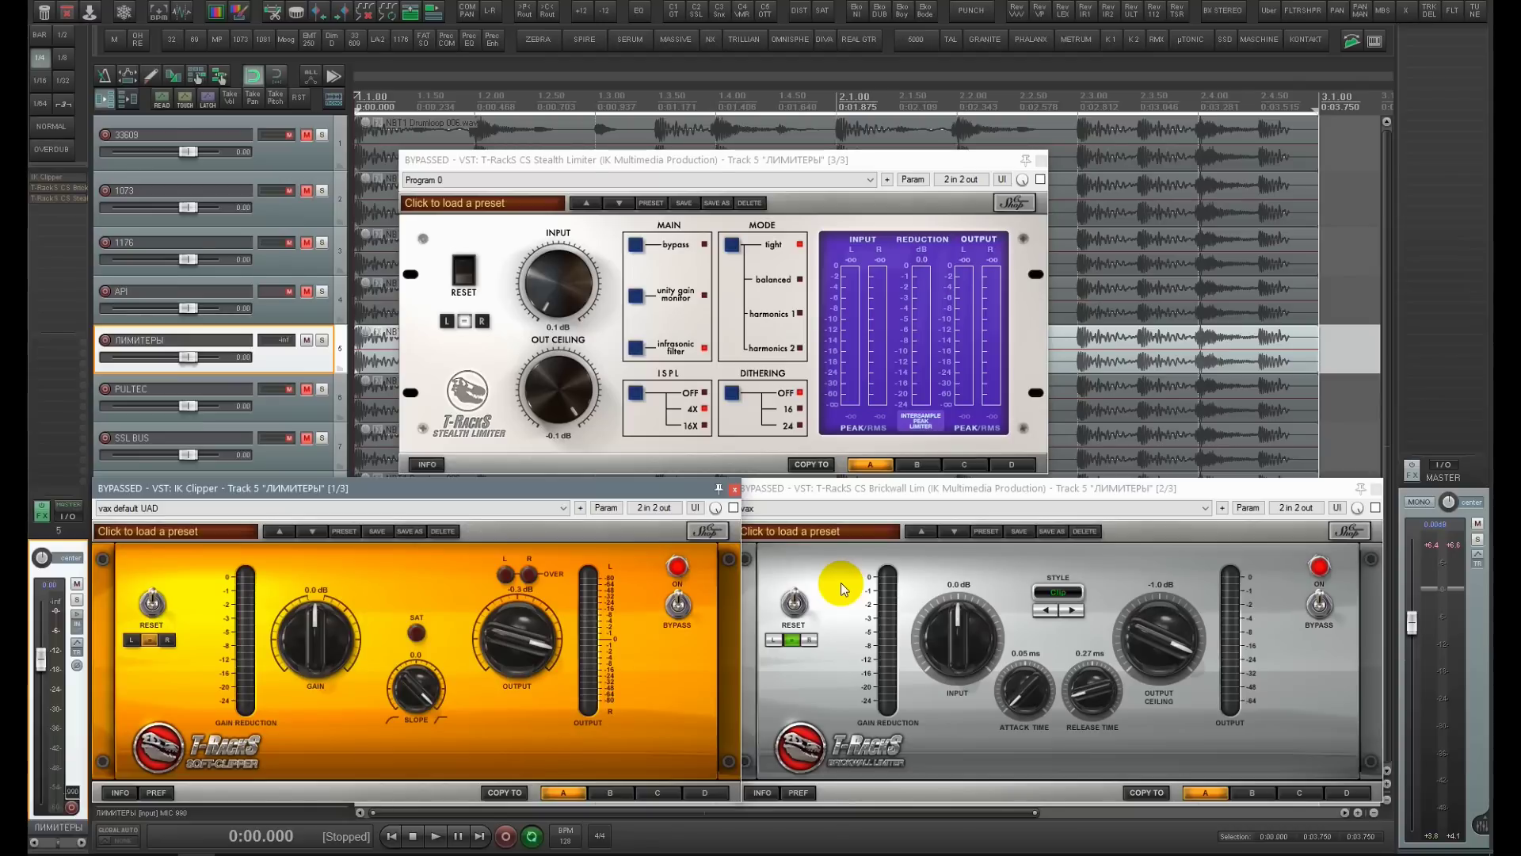
Cycle Stealth Limiter's modes and leave it on balanced, set ISPL to 16X, and close the limiter windows
click(747, 160)
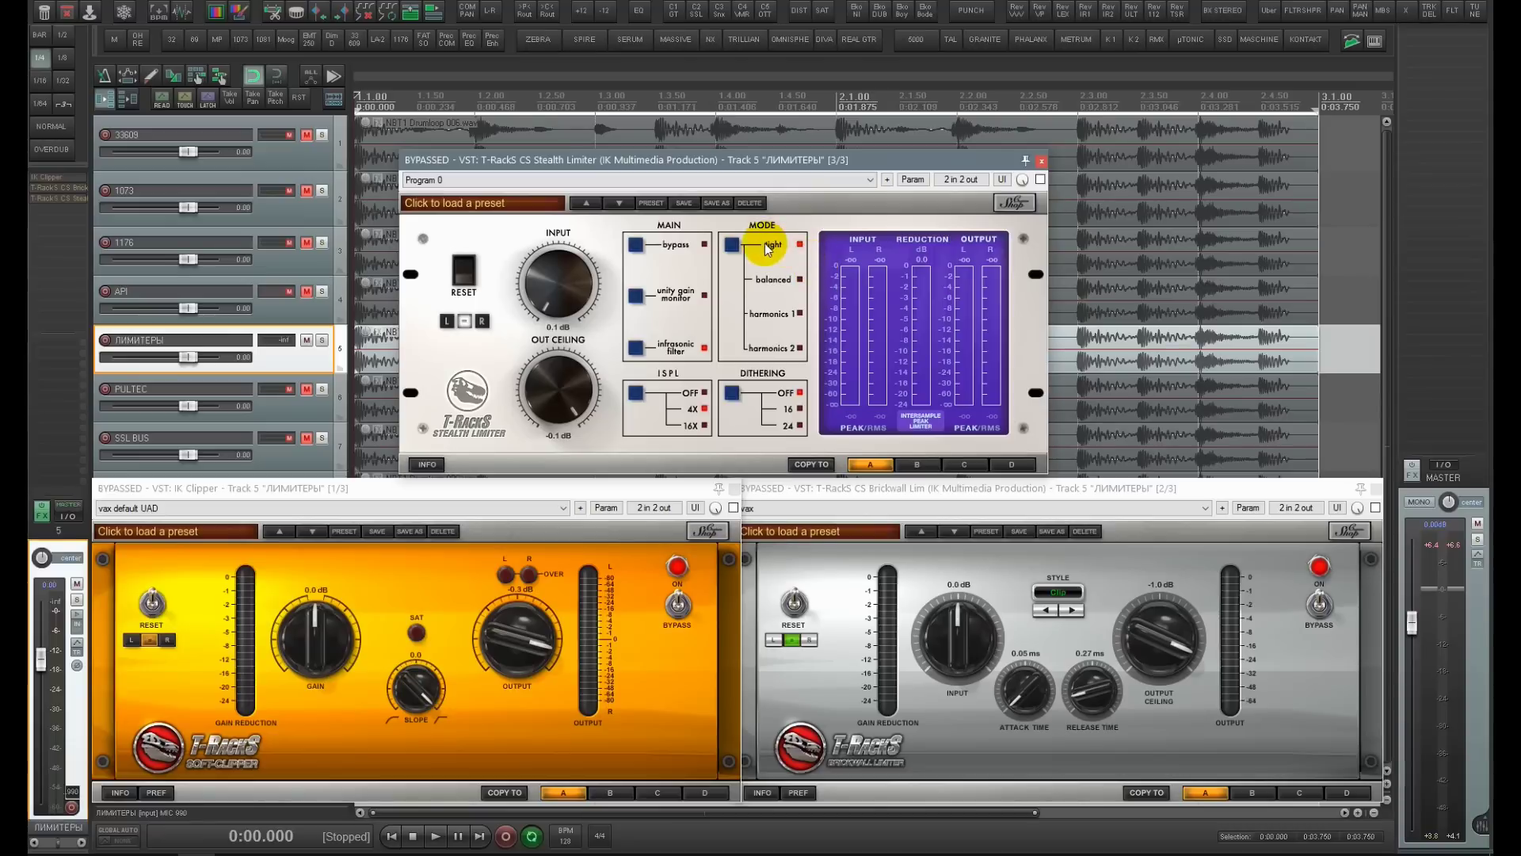
click(731, 247)
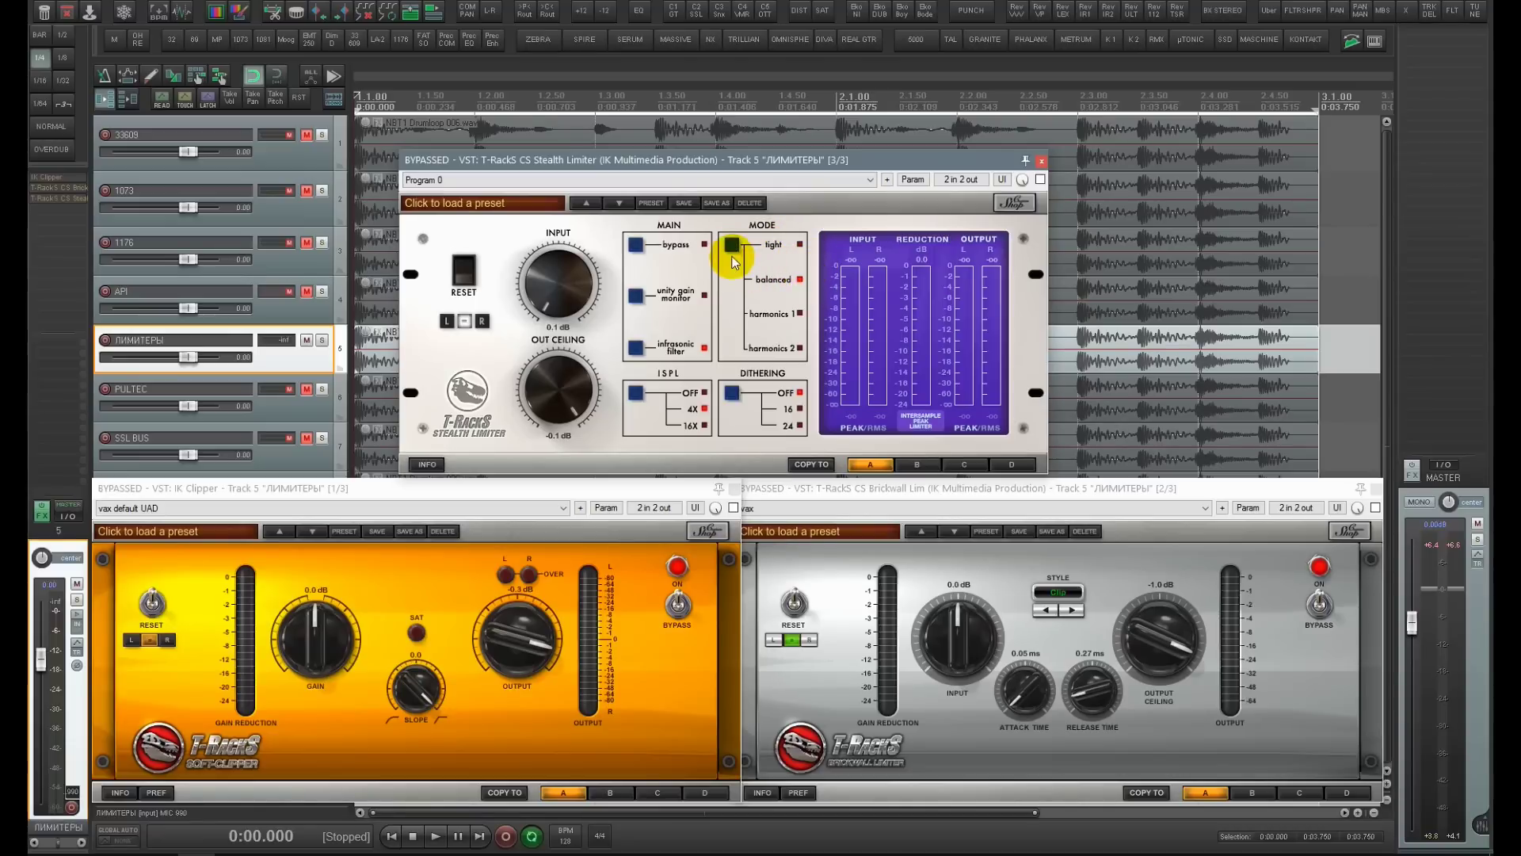
click(731, 249)
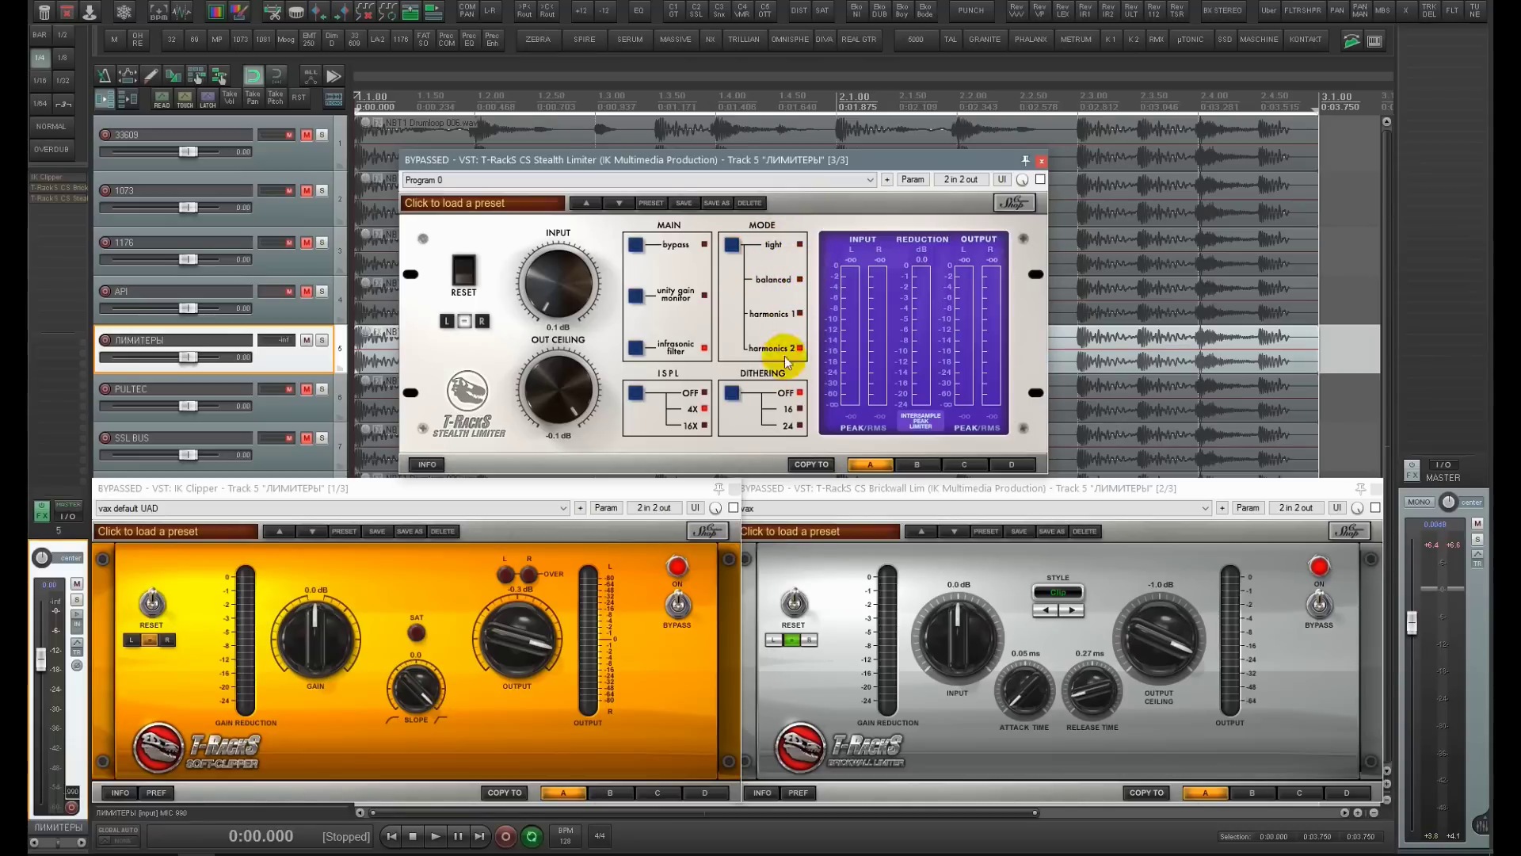
click(732, 247)
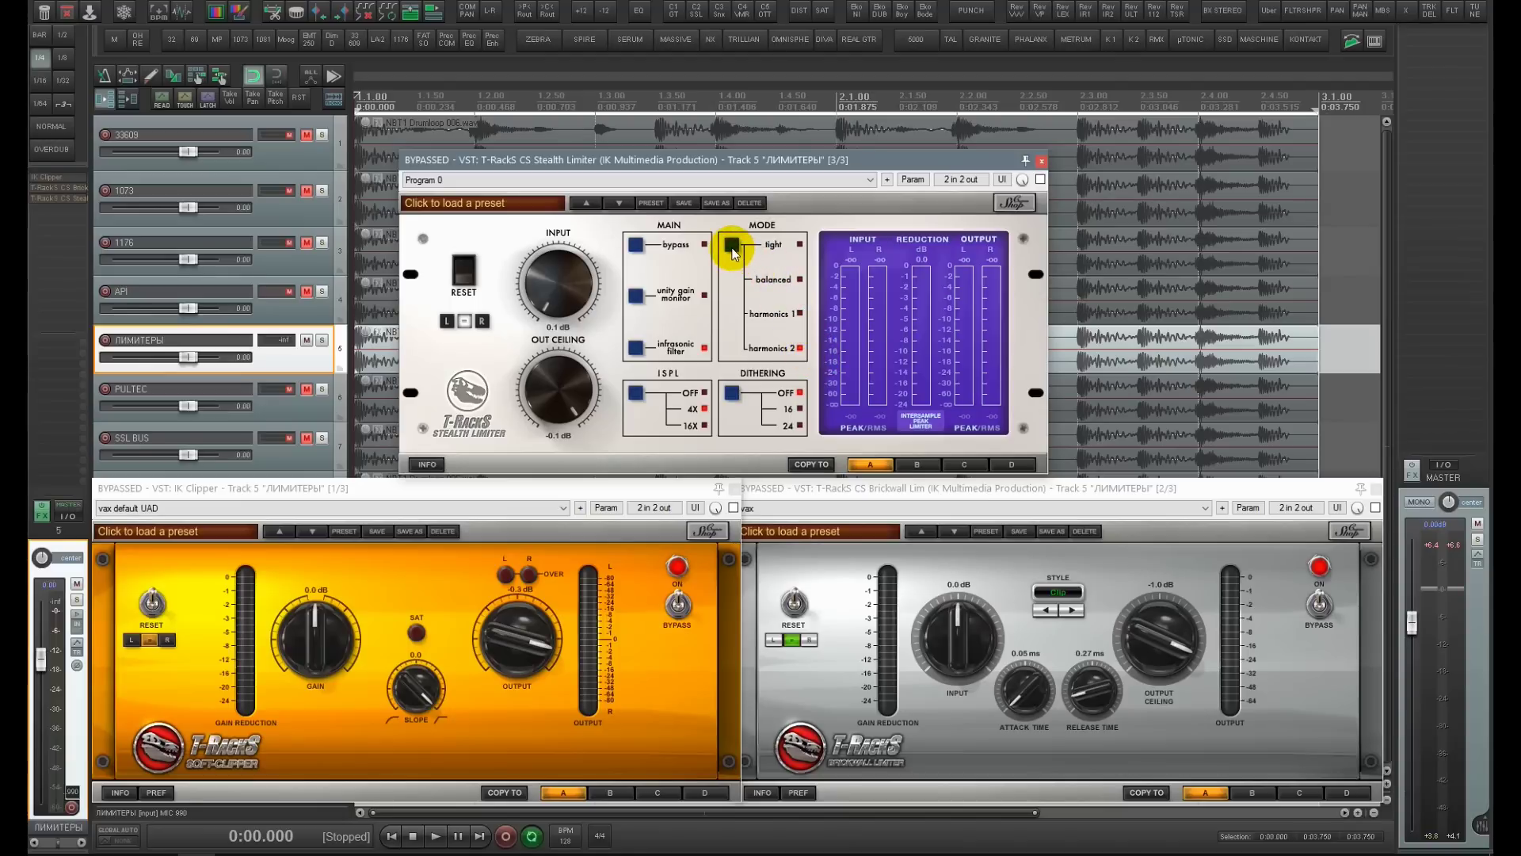
click(732, 250)
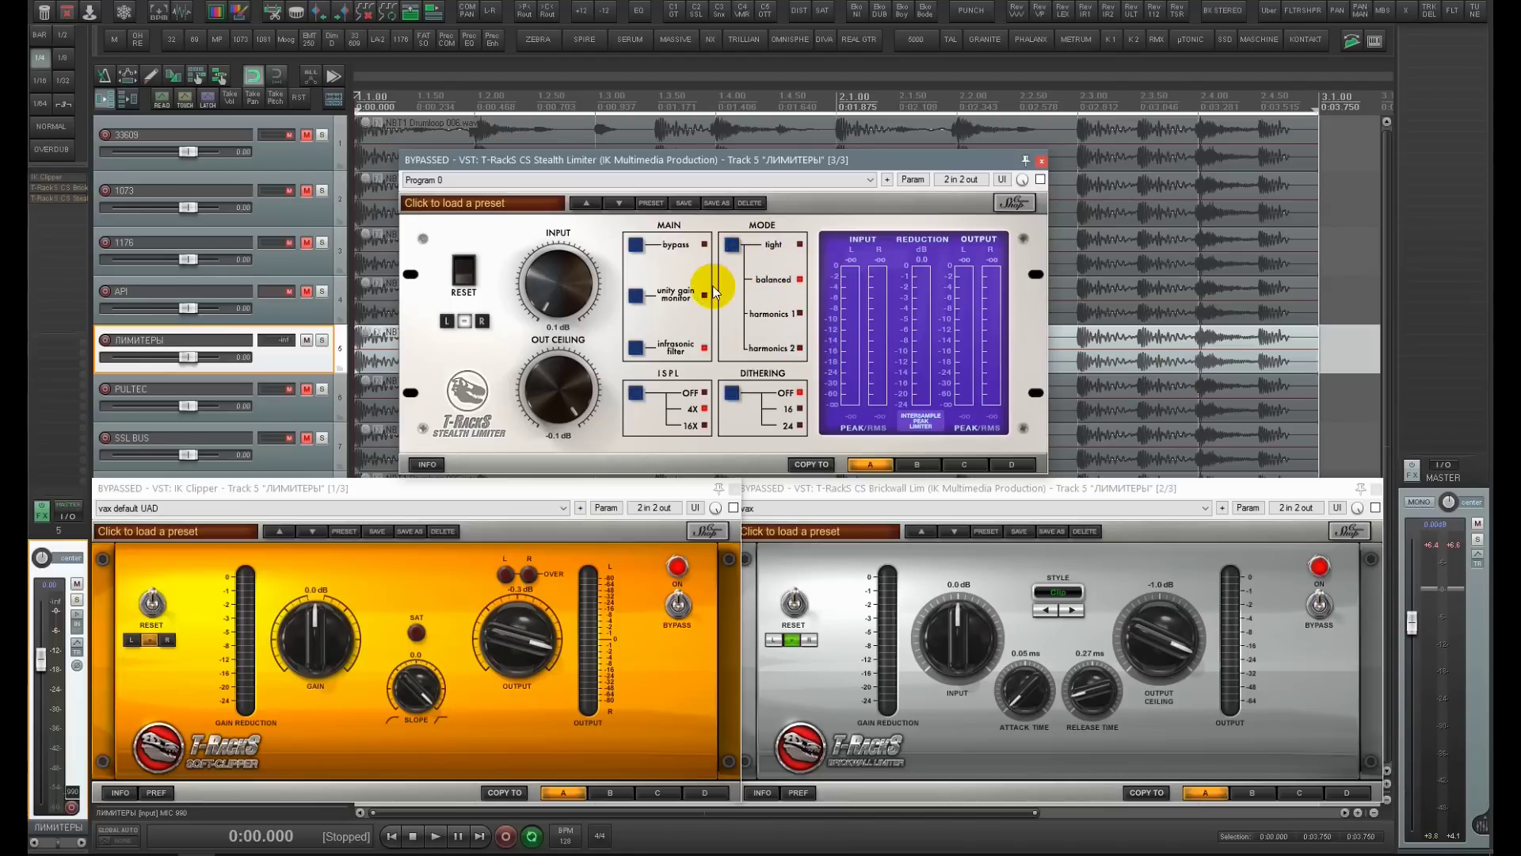
click(733, 394)
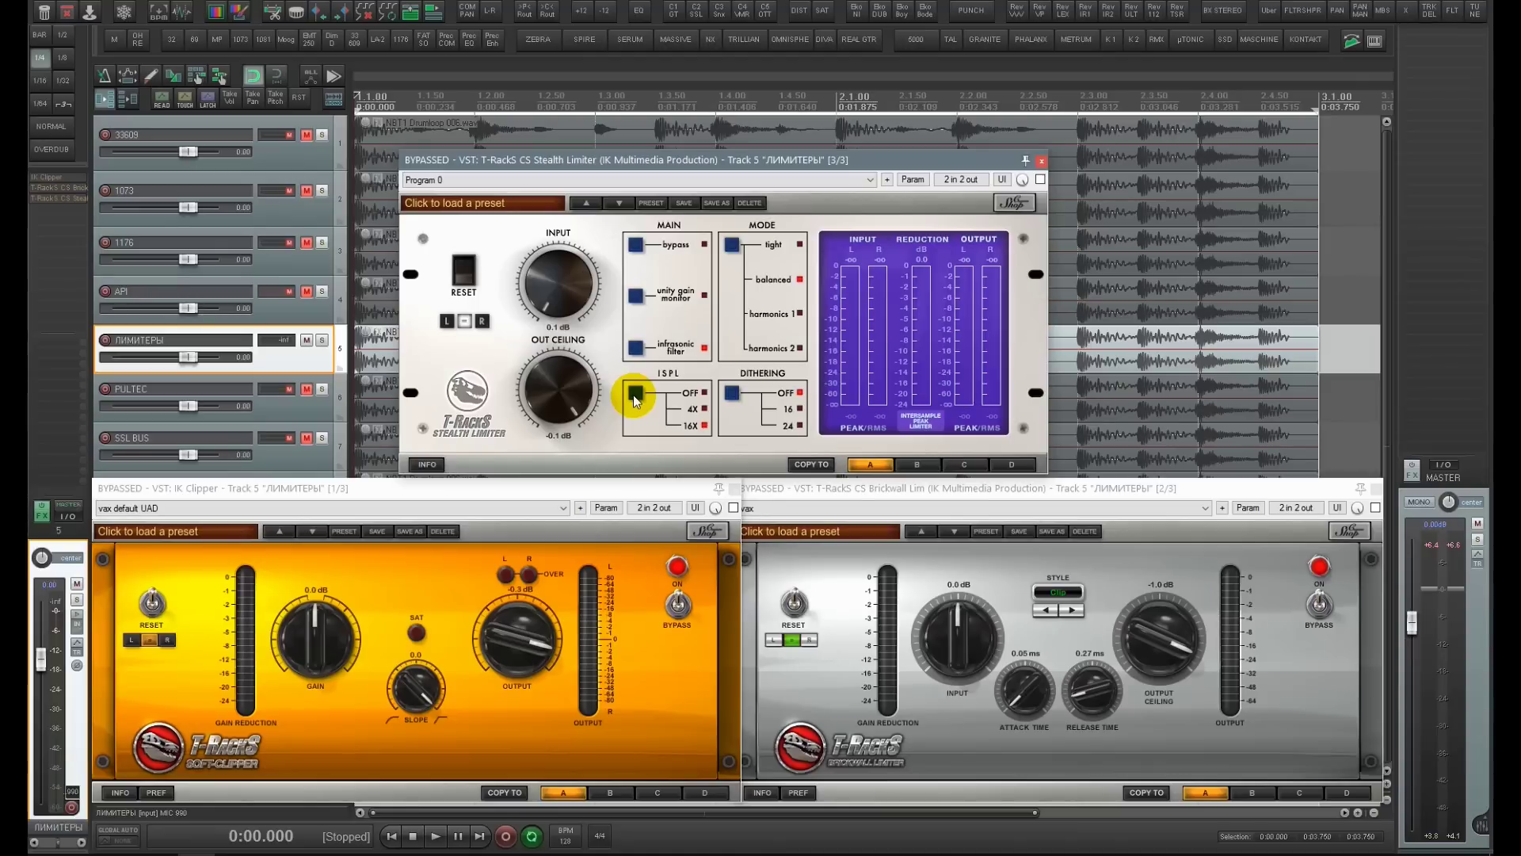
key(Escape)
Add the Oxford Inflator (Sonnox) plug-in to the ЛИМИТЕРЫ track and move its window over the arrangement
click(70, 265)
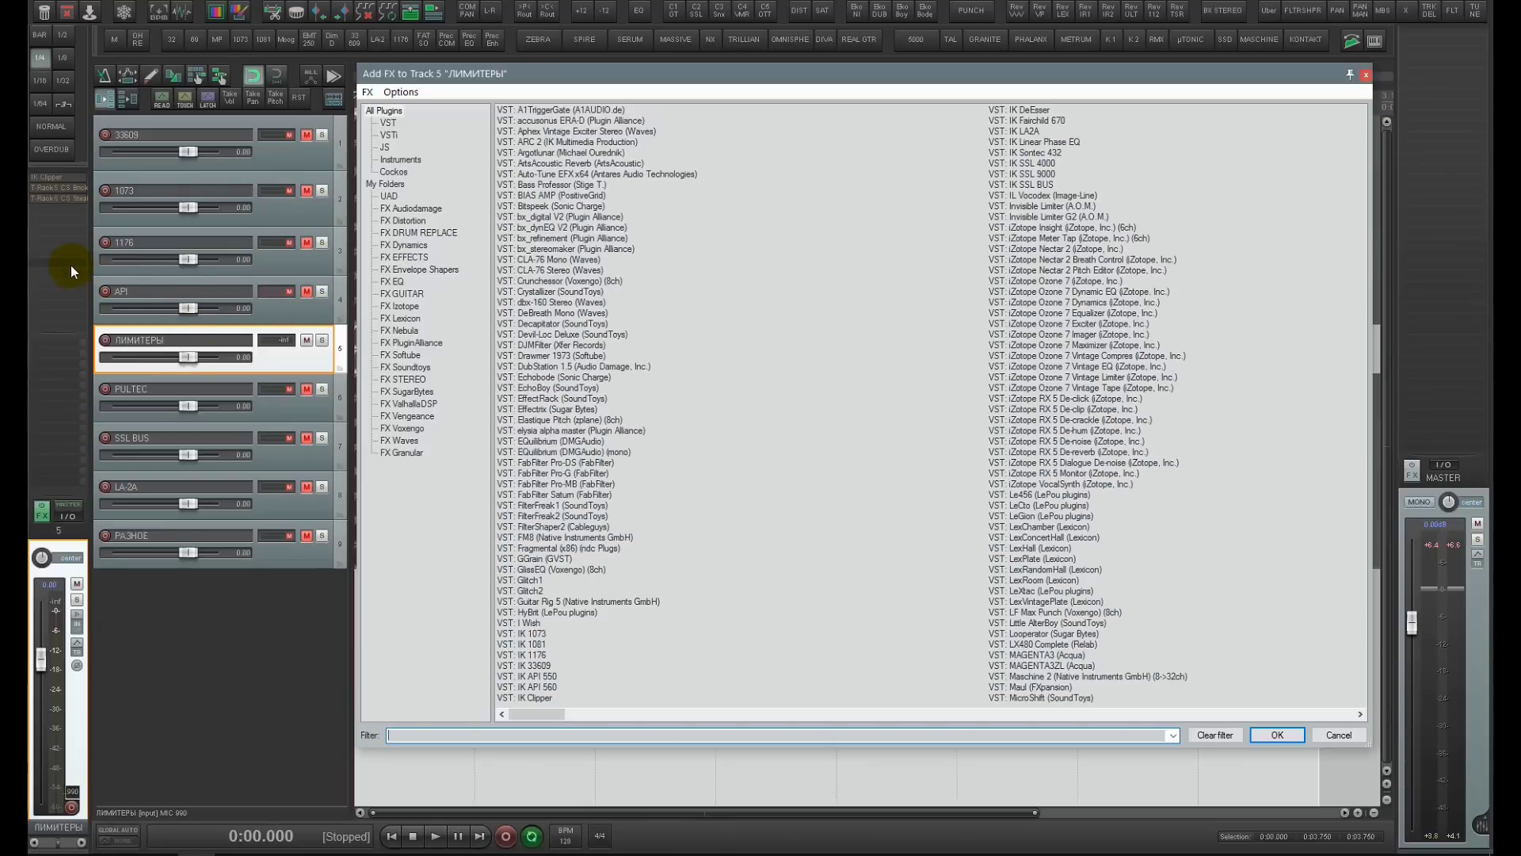
text(inf)
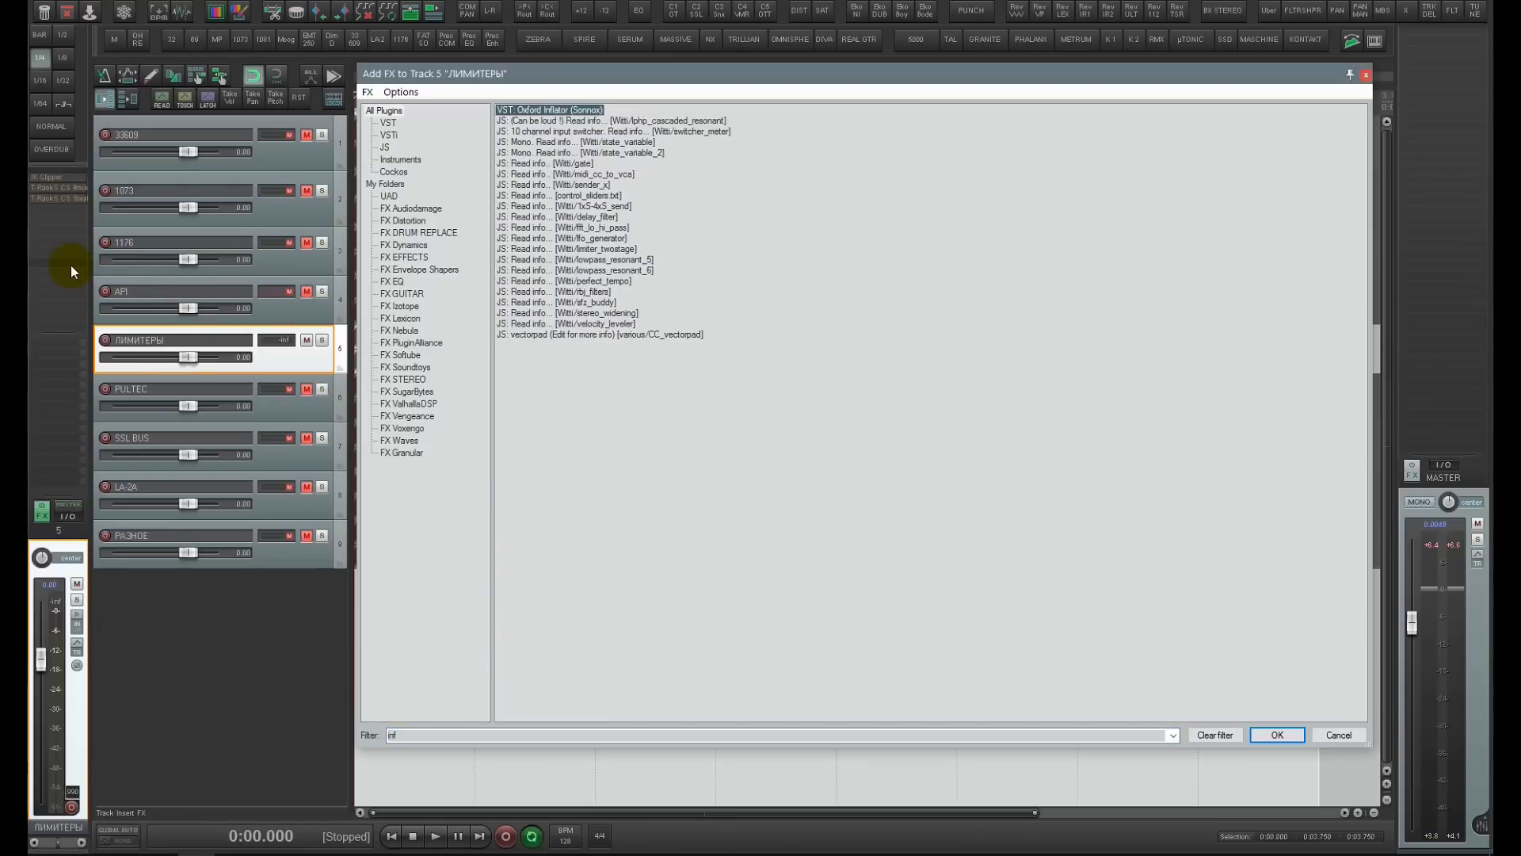
key(Return)
drag(169, 21, 788, 396)
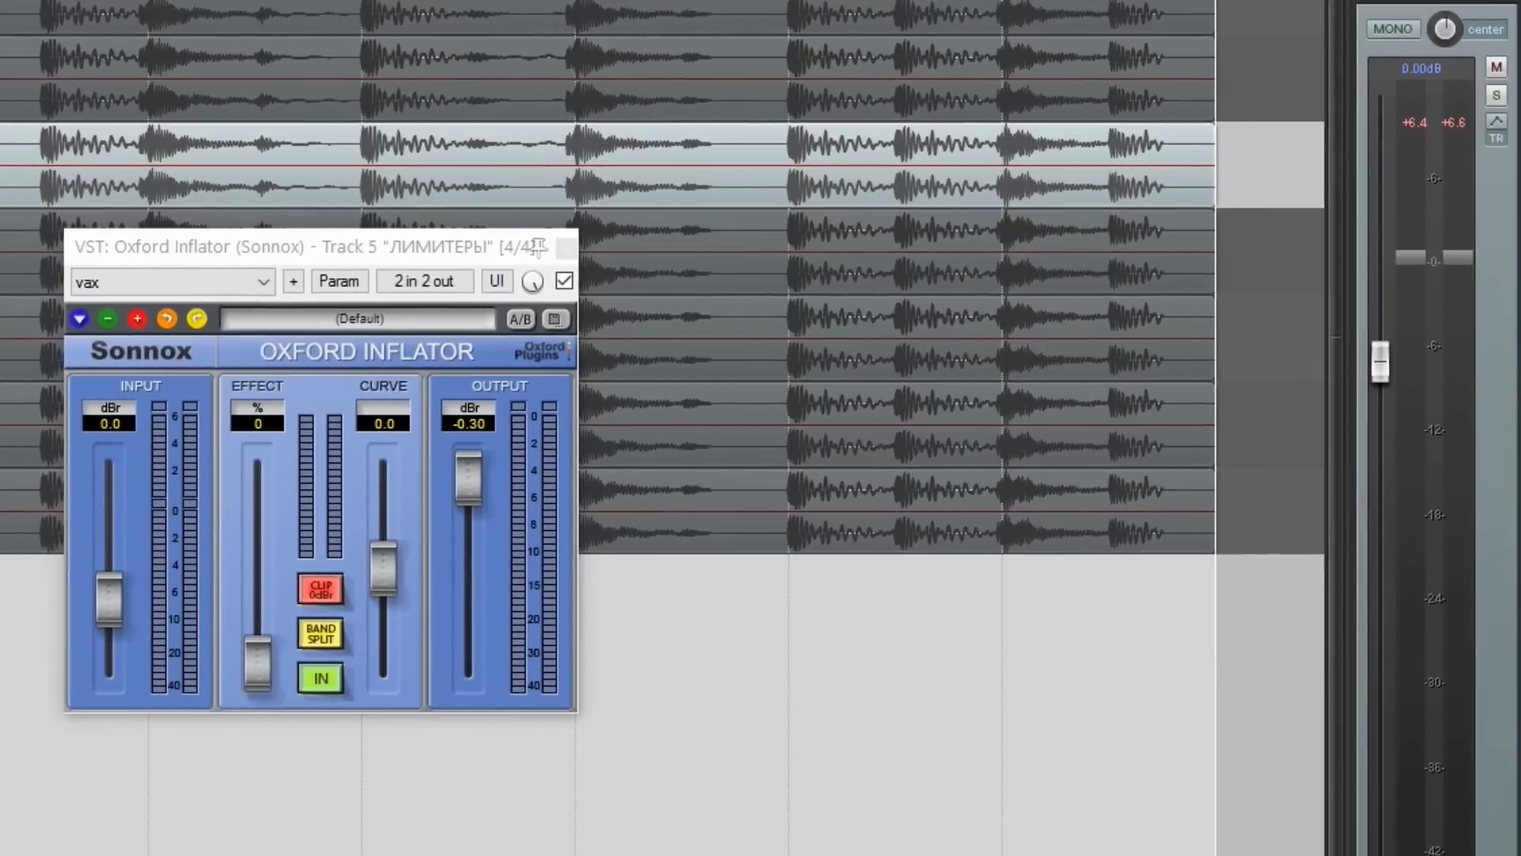
Clear the master peak readout and play the drum loop through Oxford Inflator to check the output peaks
click(1429, 144)
key(space)
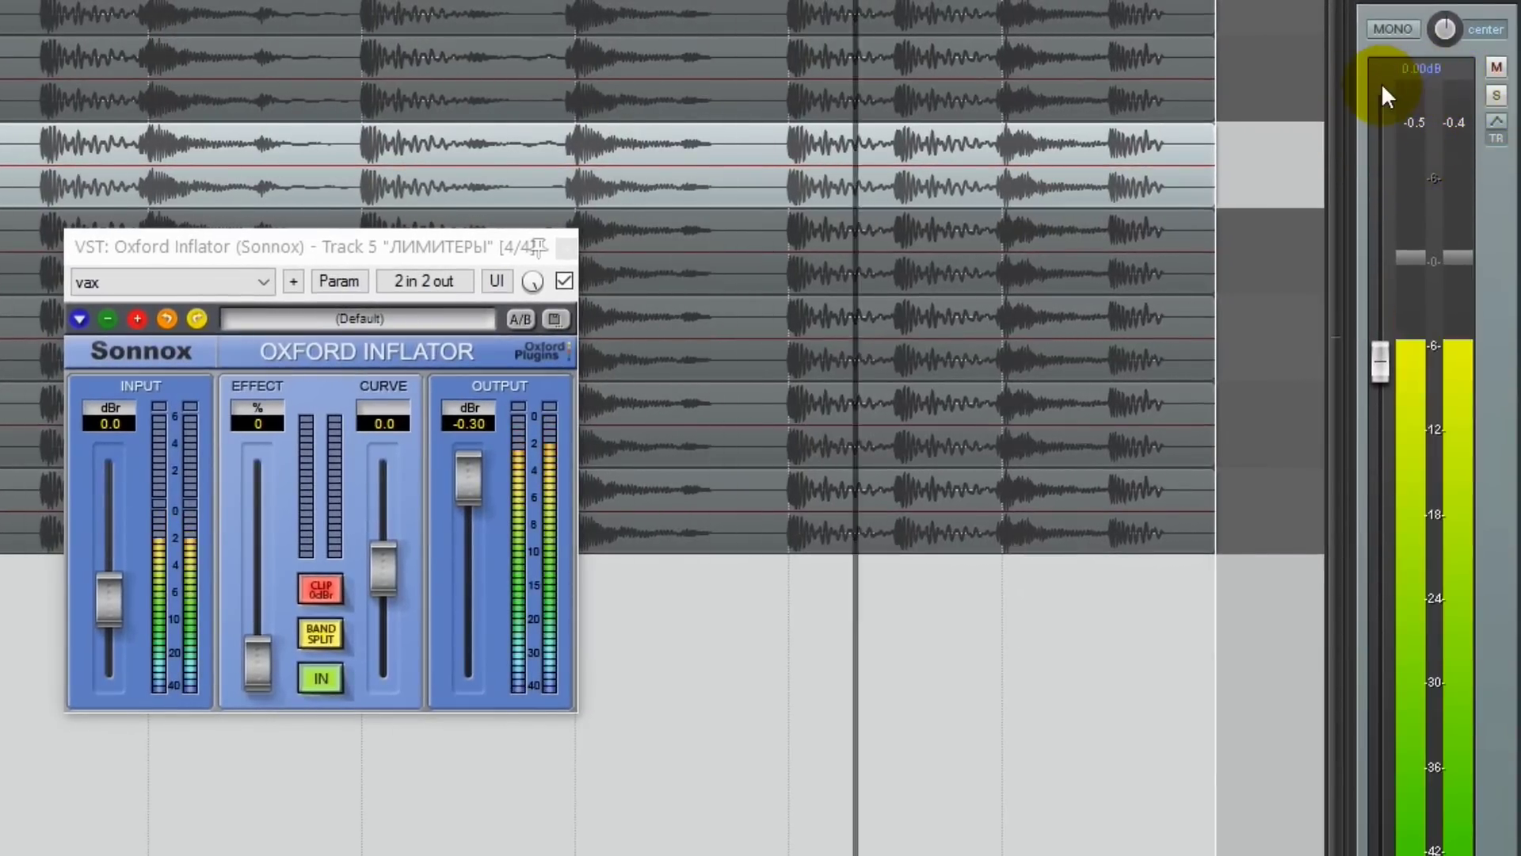
key(space)
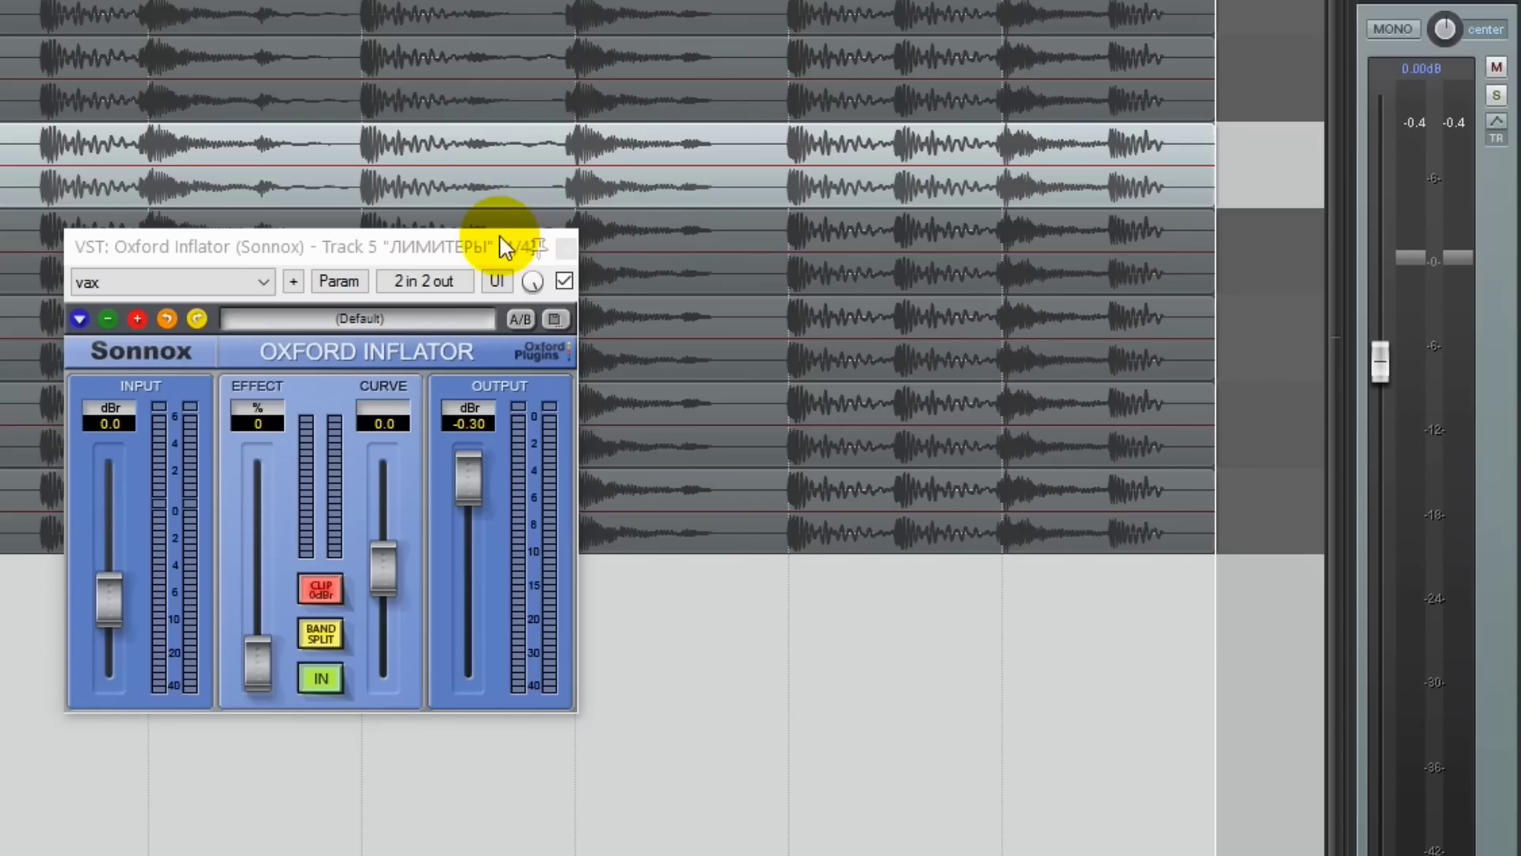
click(501, 246)
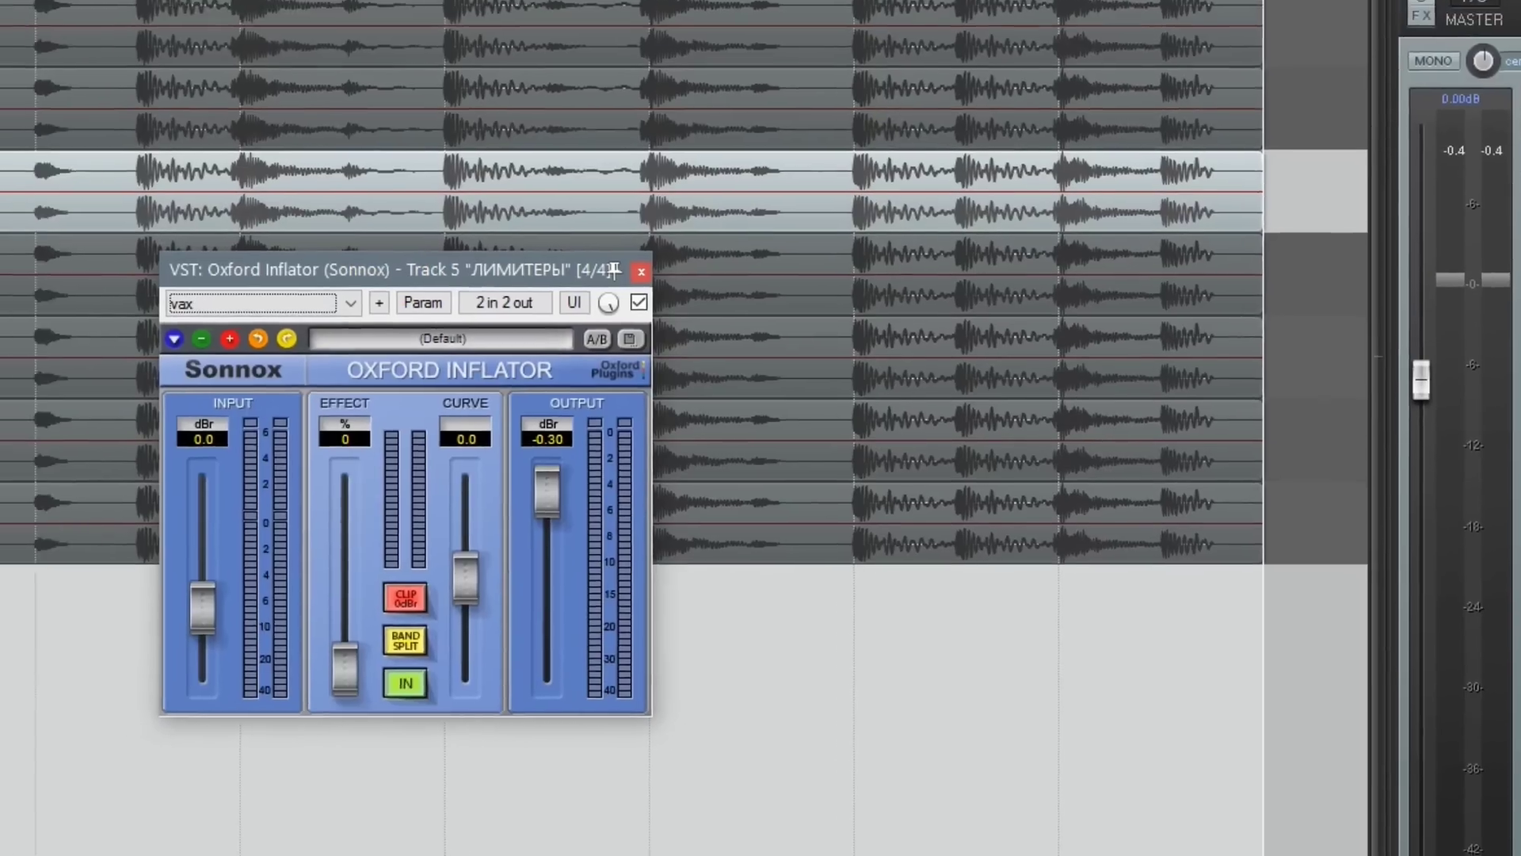
Reopen T-RackS CS Stealth Limiter to inspect its settings, and close both it and Oxford Inflator
click(16, 311)
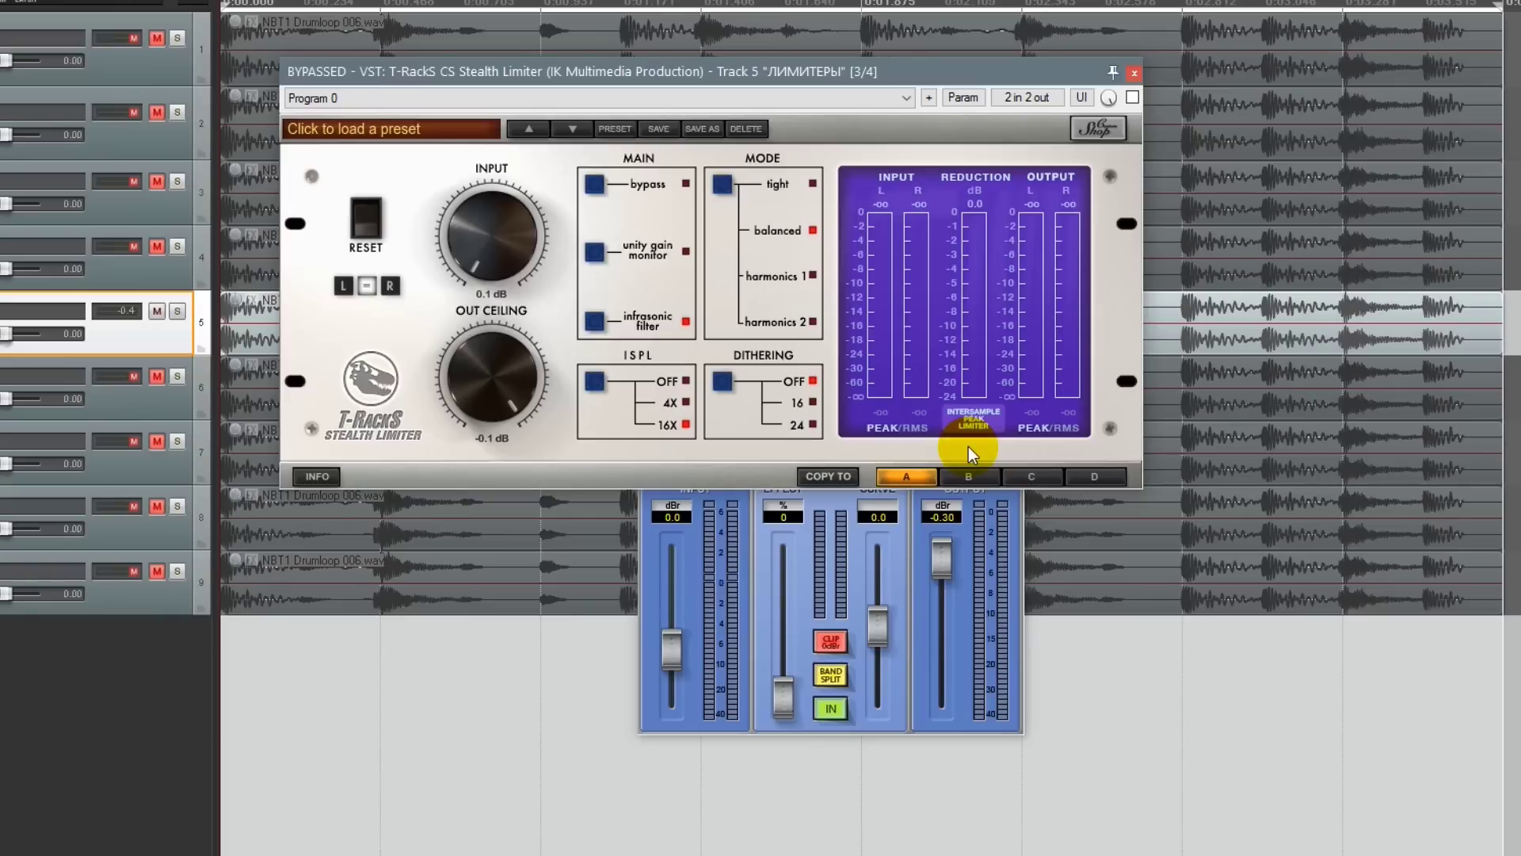
key(Escape)
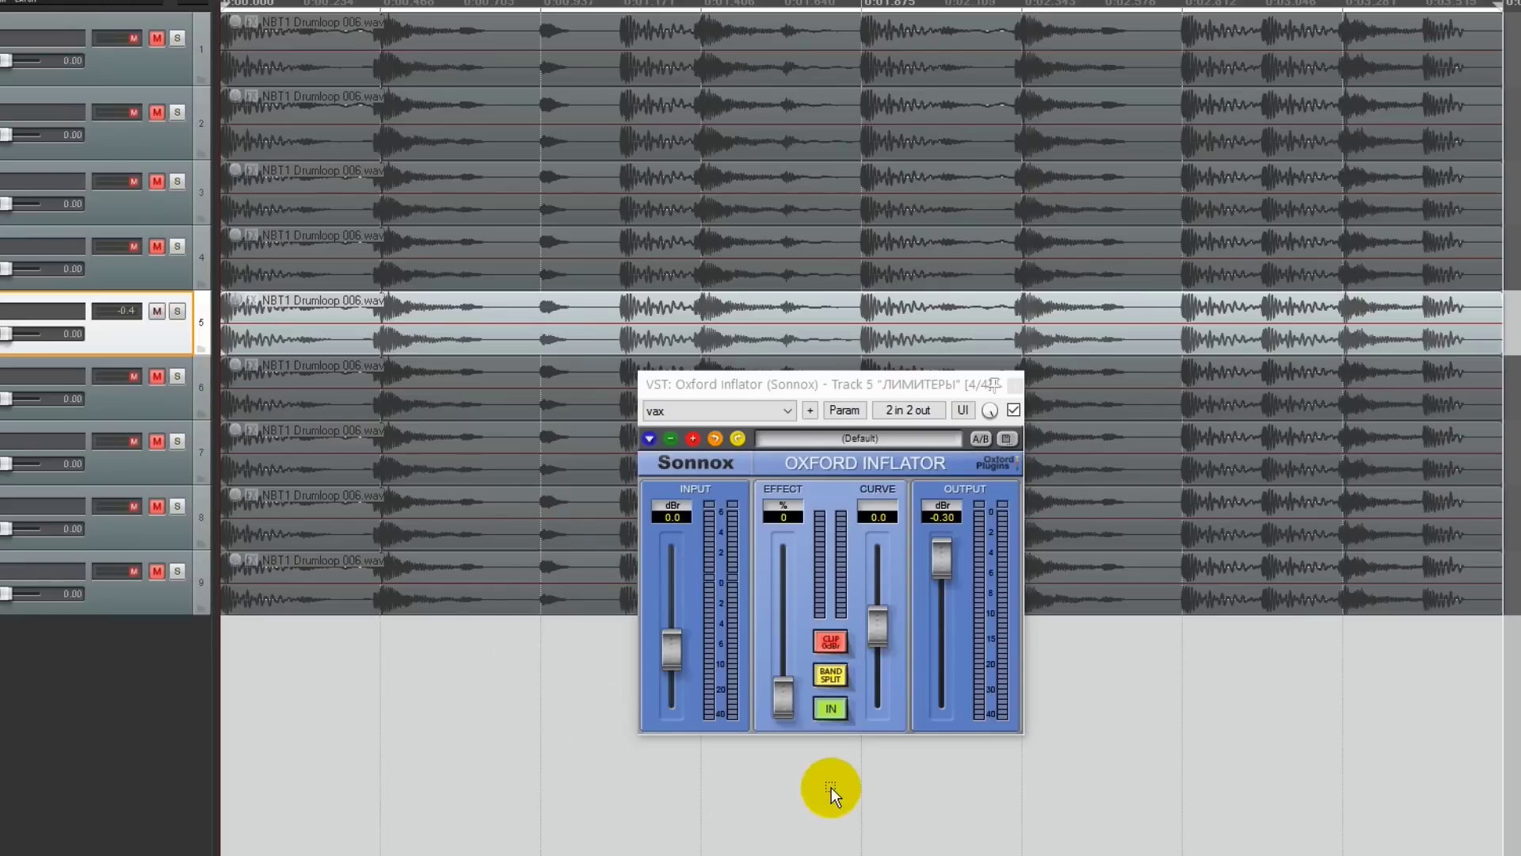
click(1017, 384)
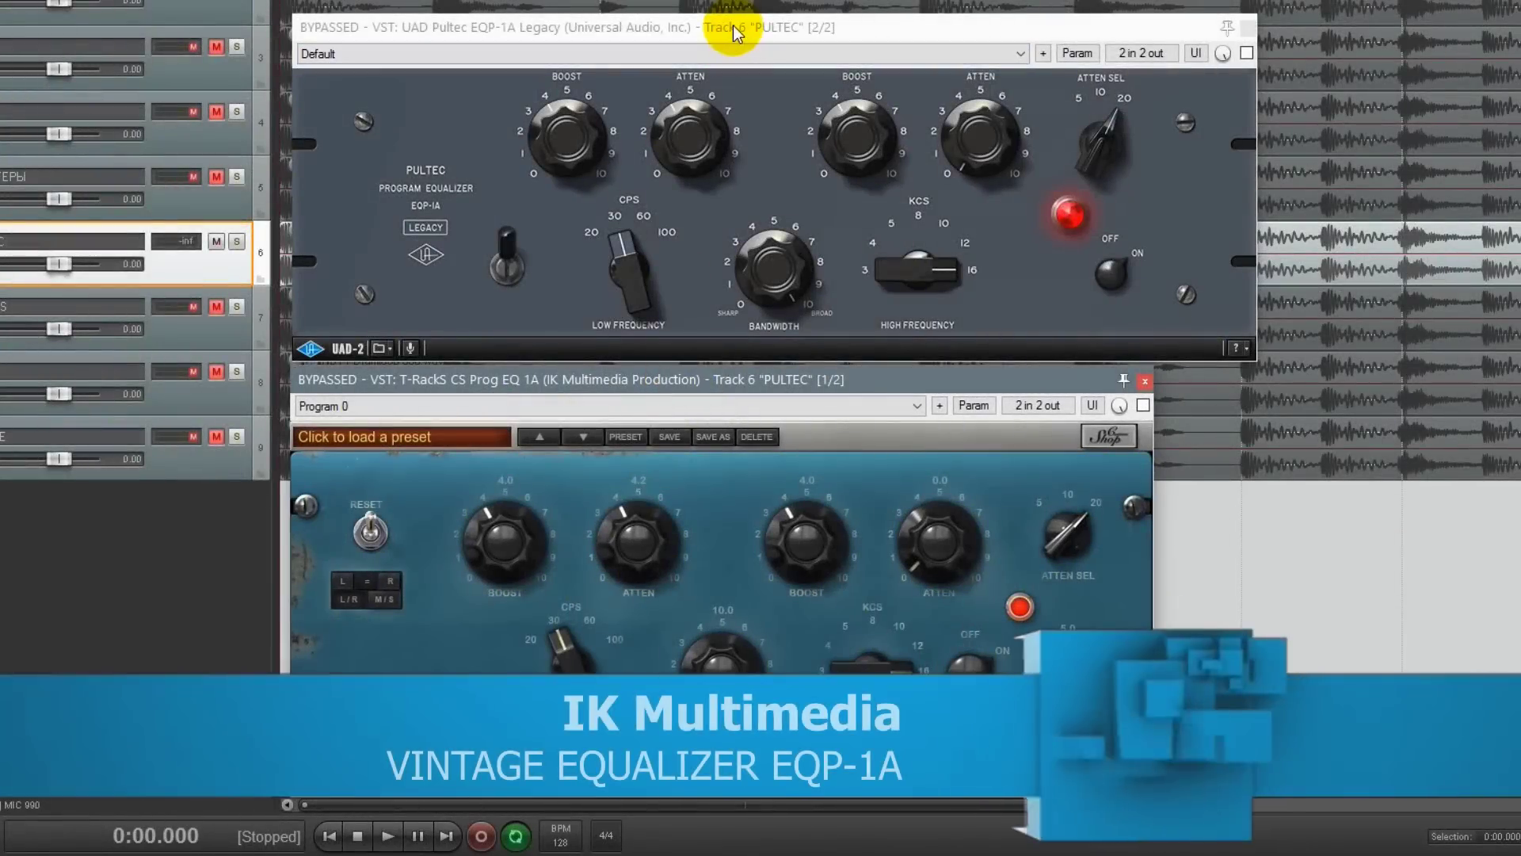
Open the PULTEC track's effects chain, shrink its window and place it beside the UAD Pultec and T-RackS EQ windows
drag(734, 26, 729, 22)
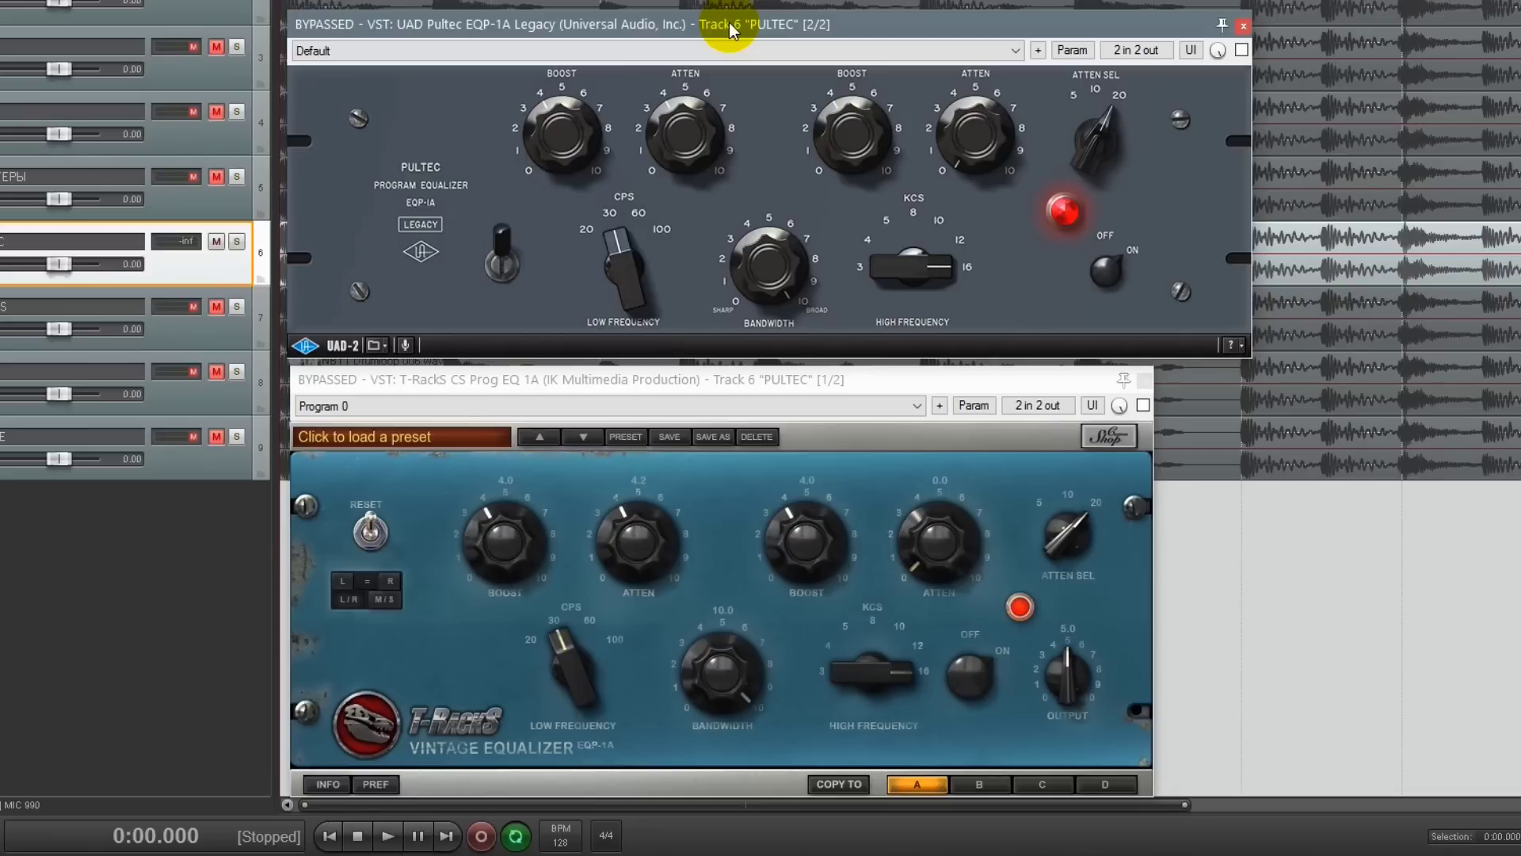
click(235, 271)
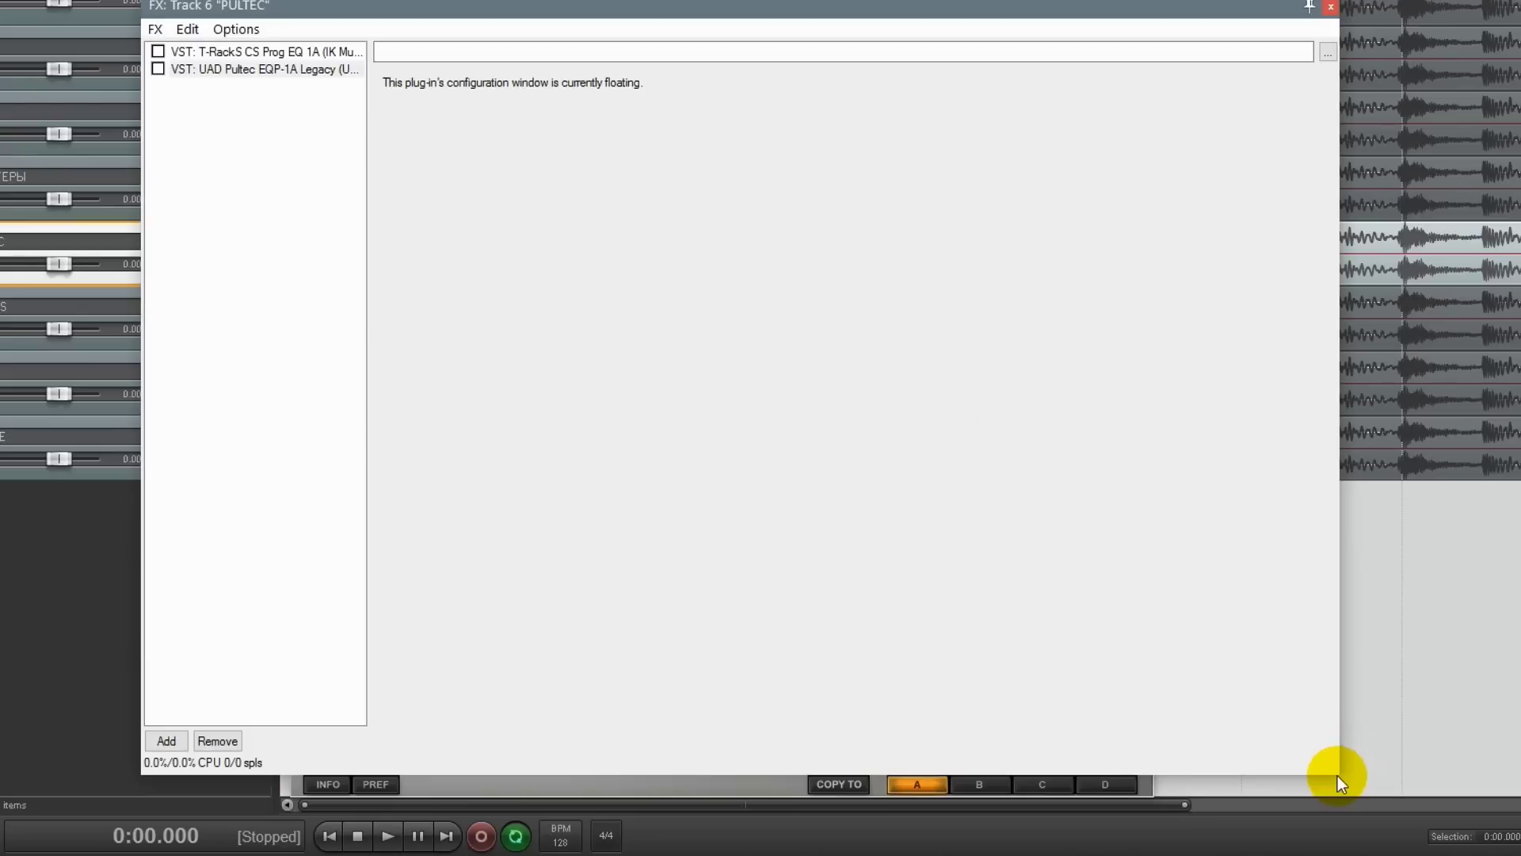
drag(1339, 781, 394, 156)
drag(417, 11, 1466, 386)
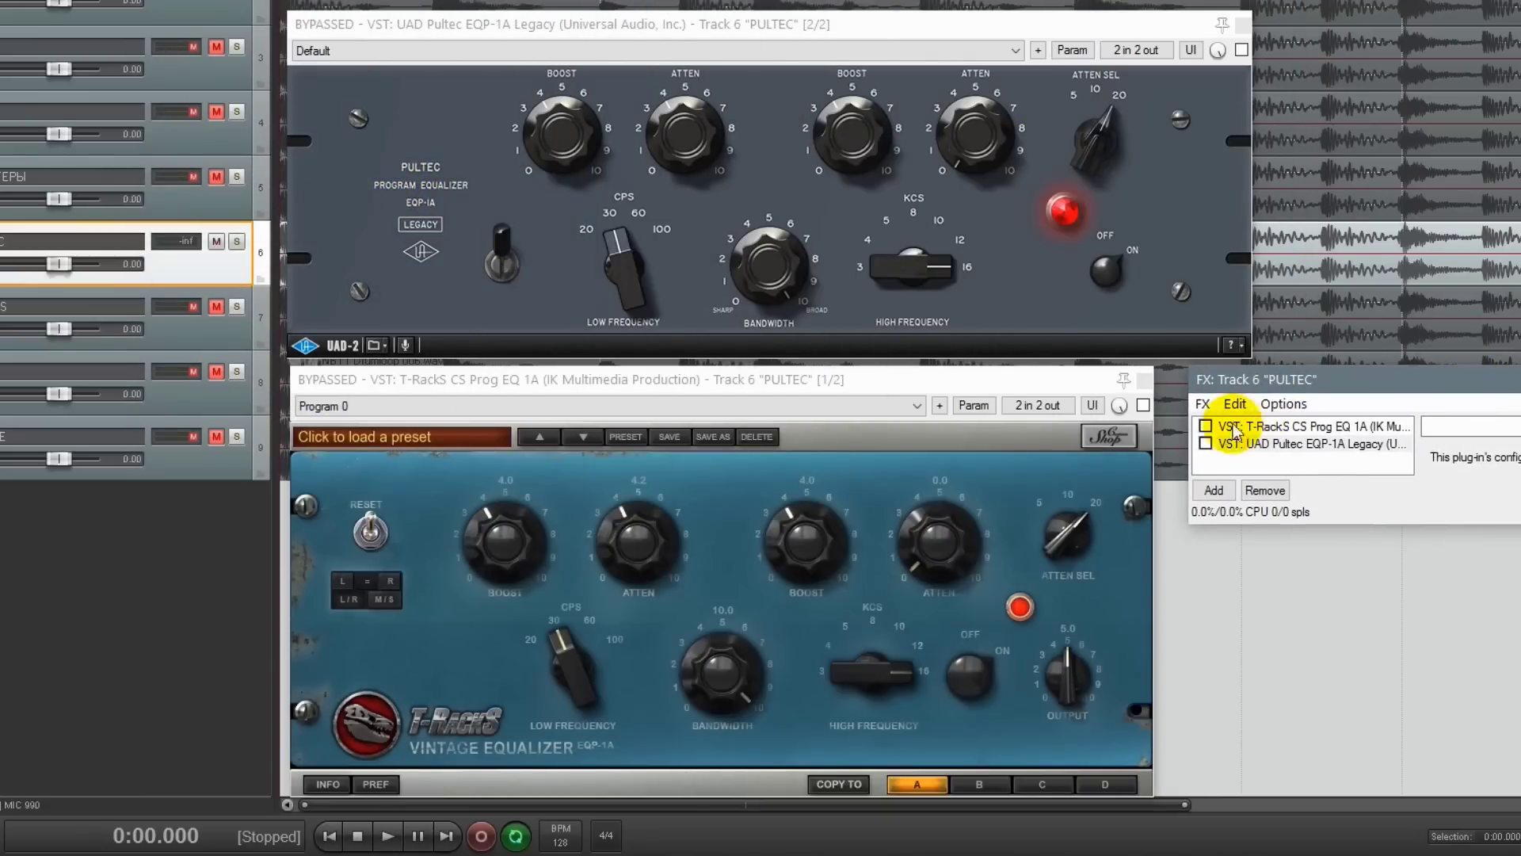
Play the drum loop on the PULTEC track, alternating between T-RackS CS Prog EQ 1A and UAD Pultec EQP-1A Legacy to compare their sound
click(1205, 426)
click(1218, 441)
key(space)
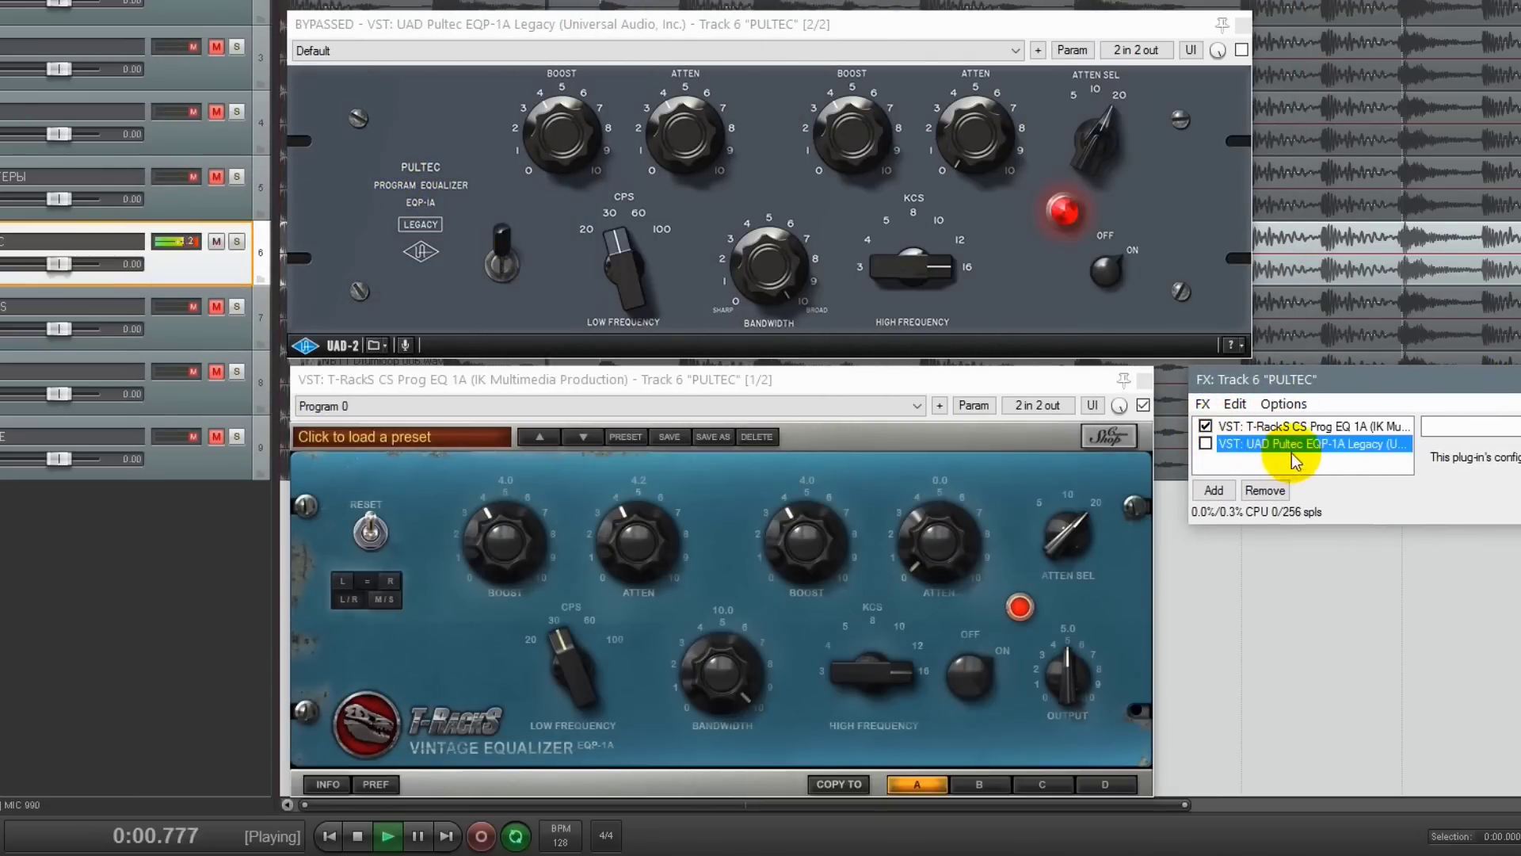
shift+click(1269, 423)
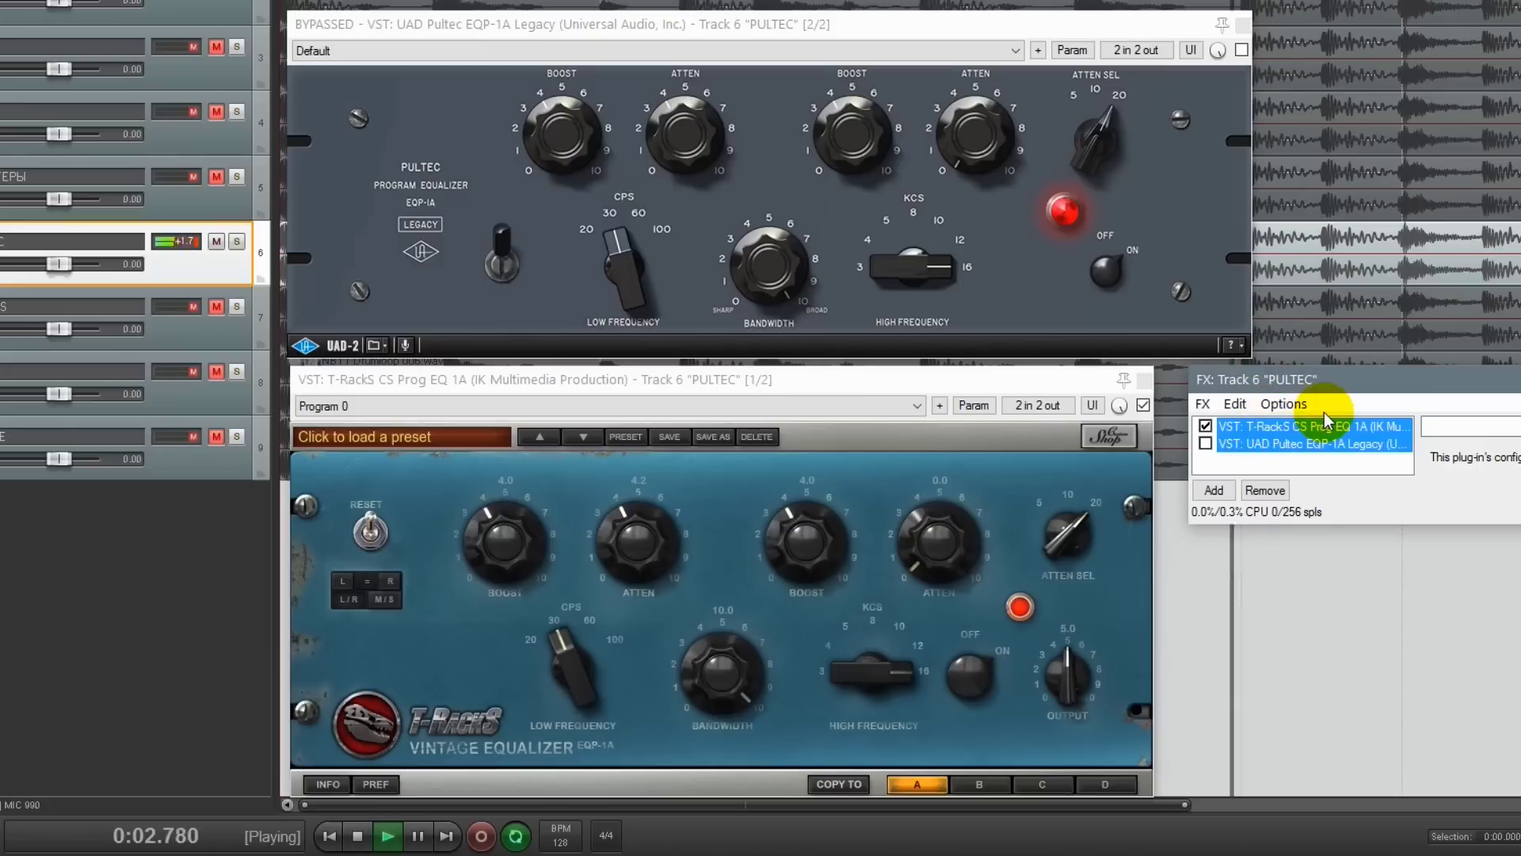
key(ctrl+b)
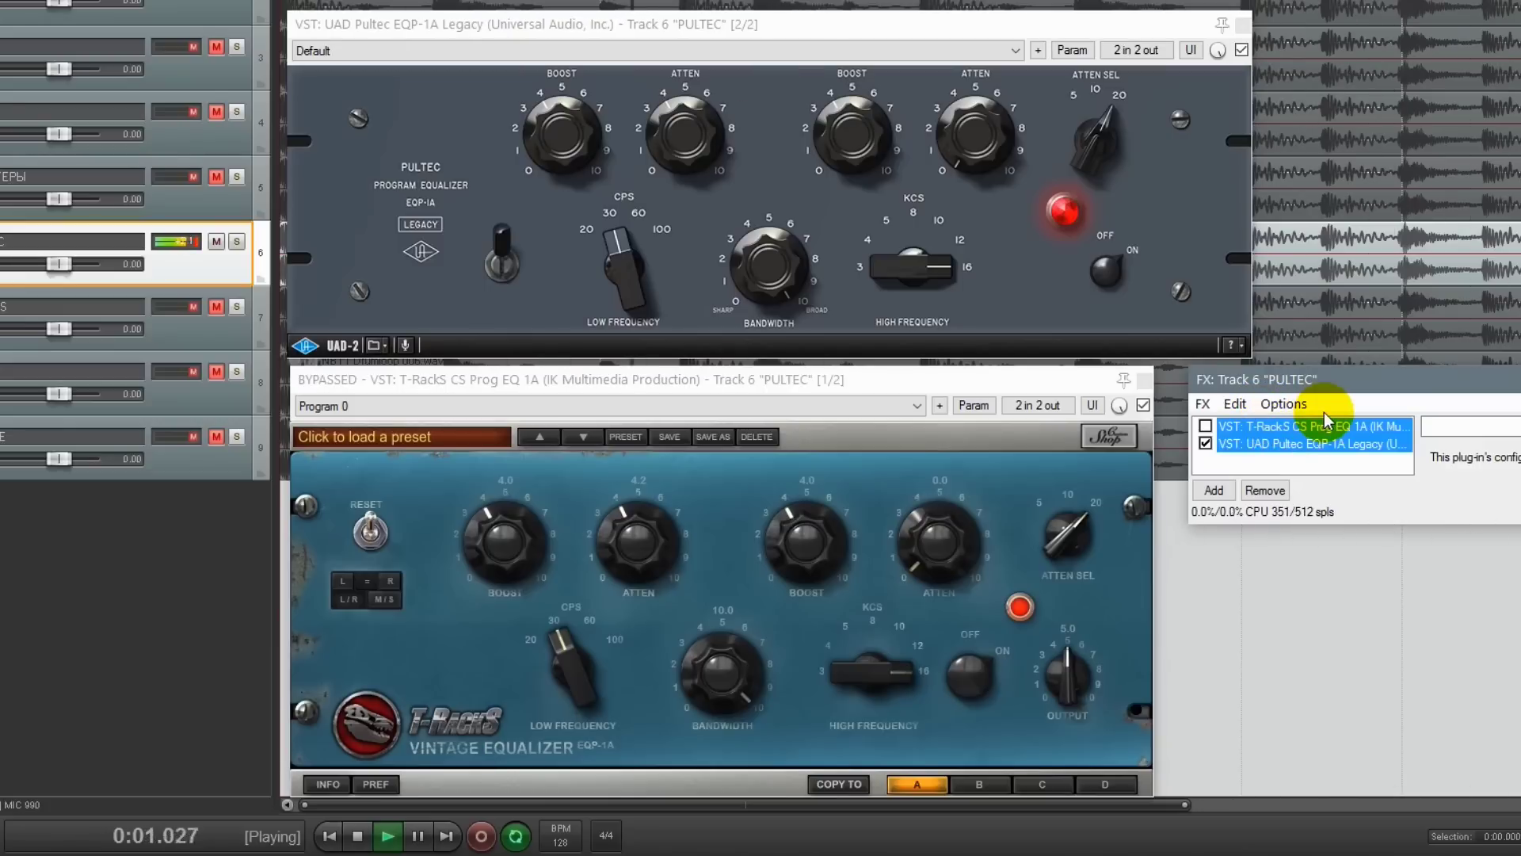
key(ctrl+b)
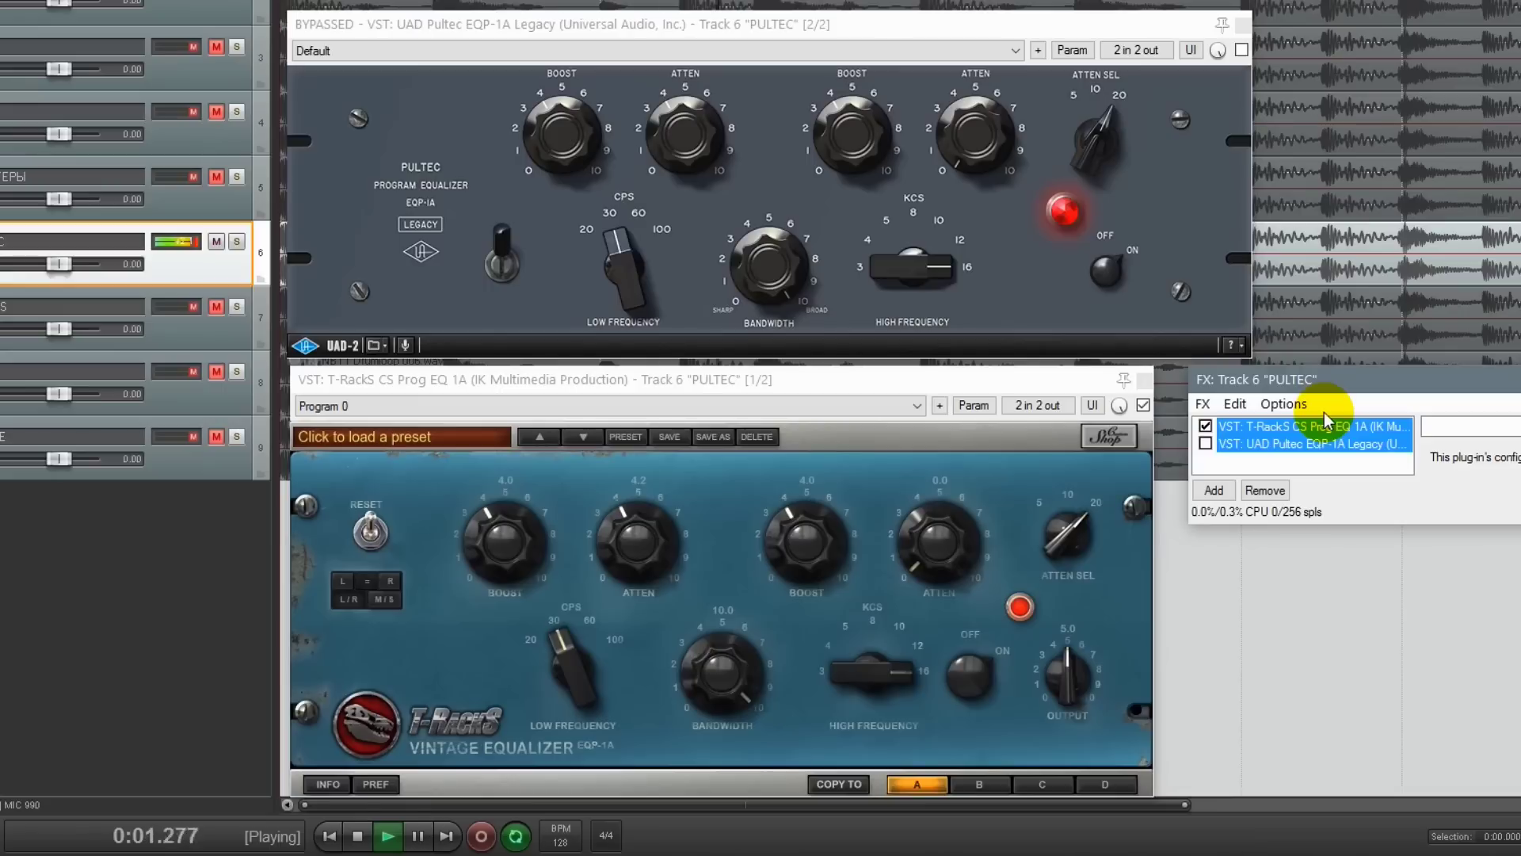
key(ctrl+b)
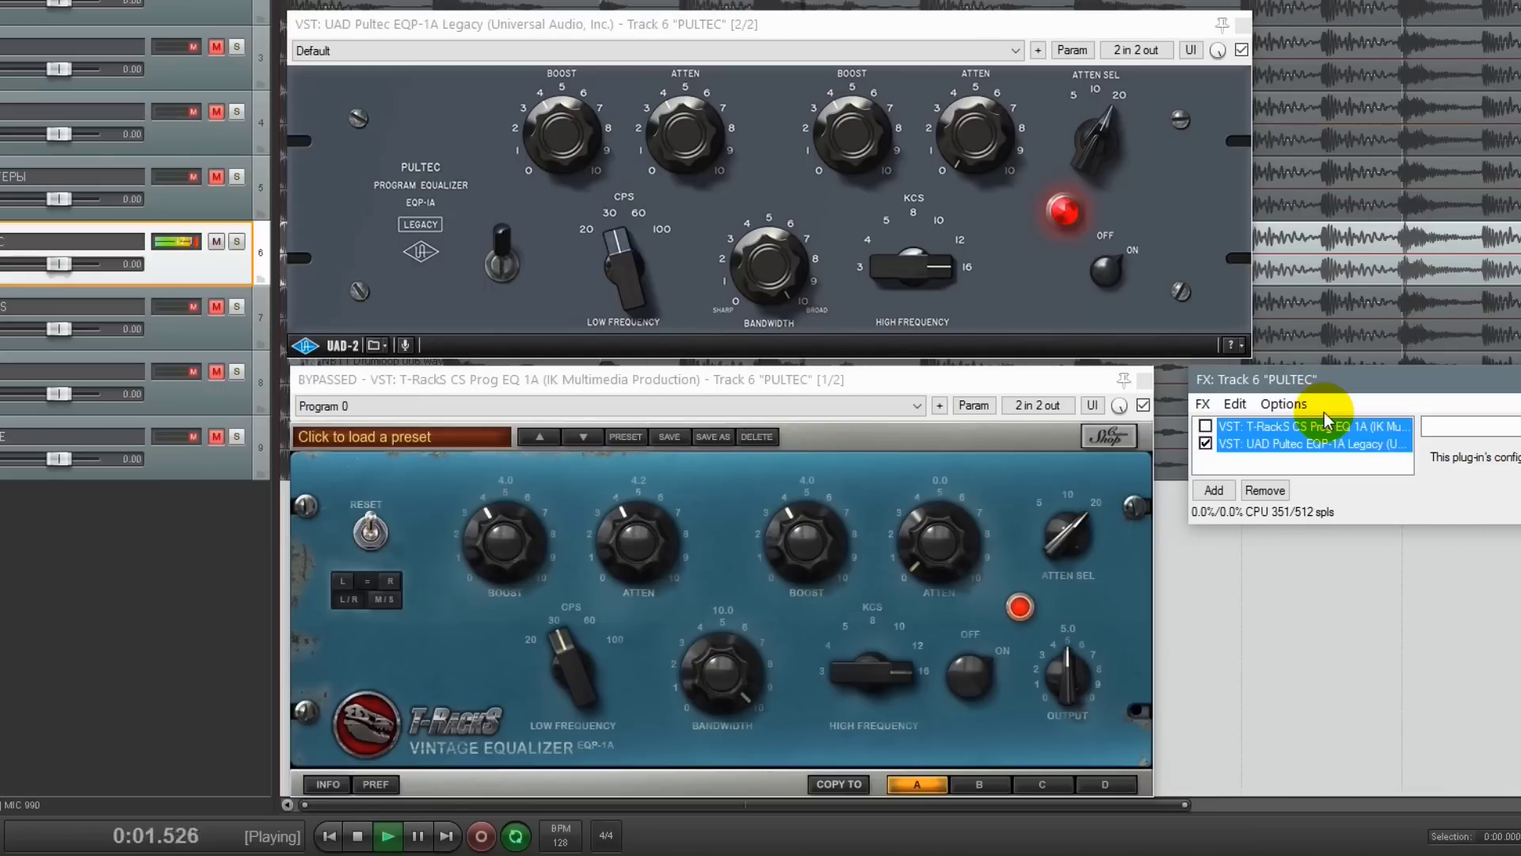
key(space)
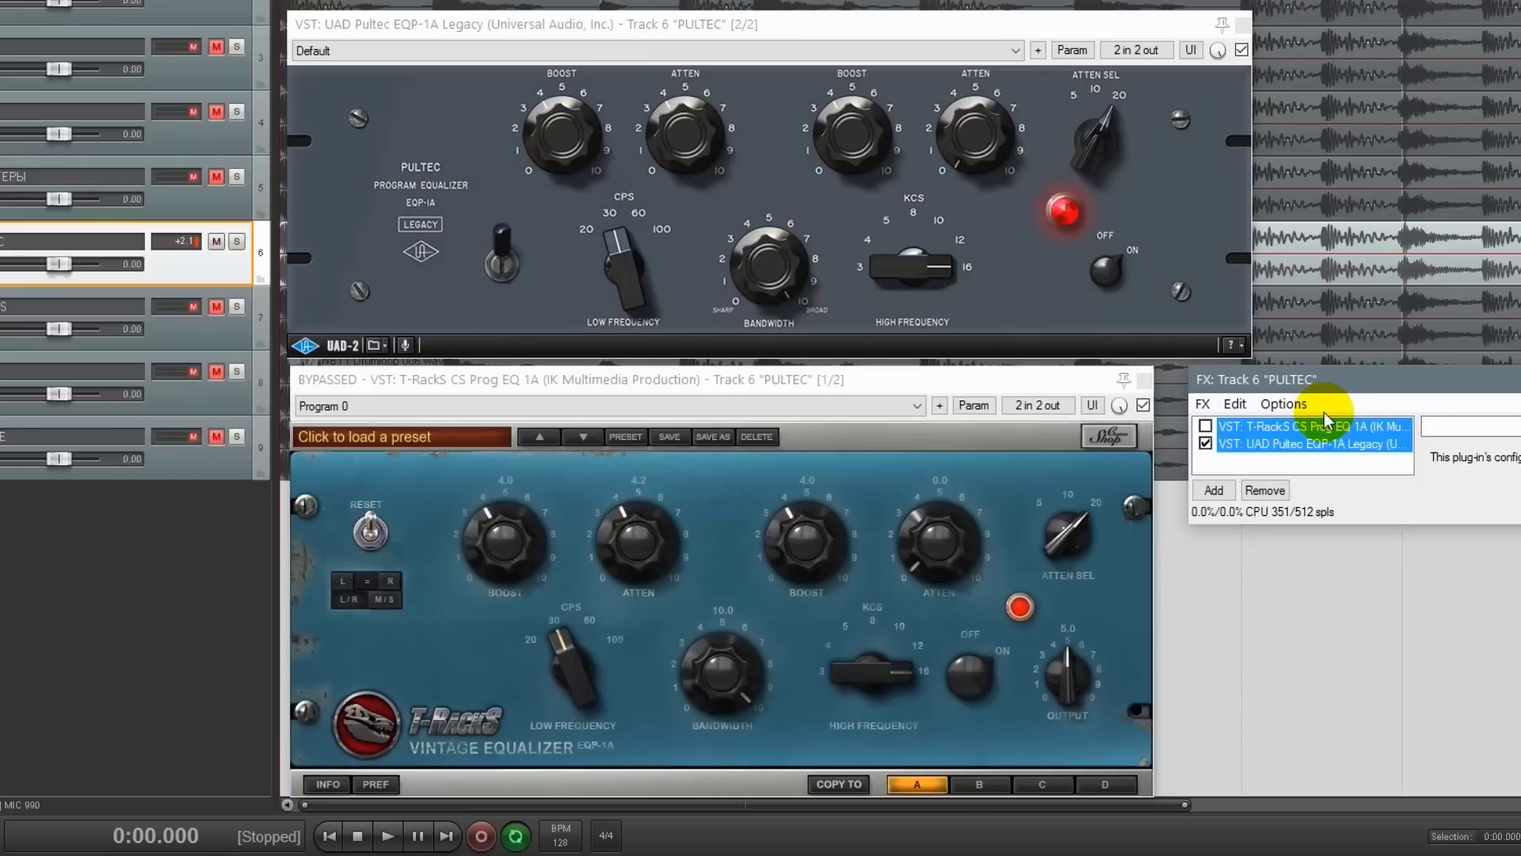
key(Escape)
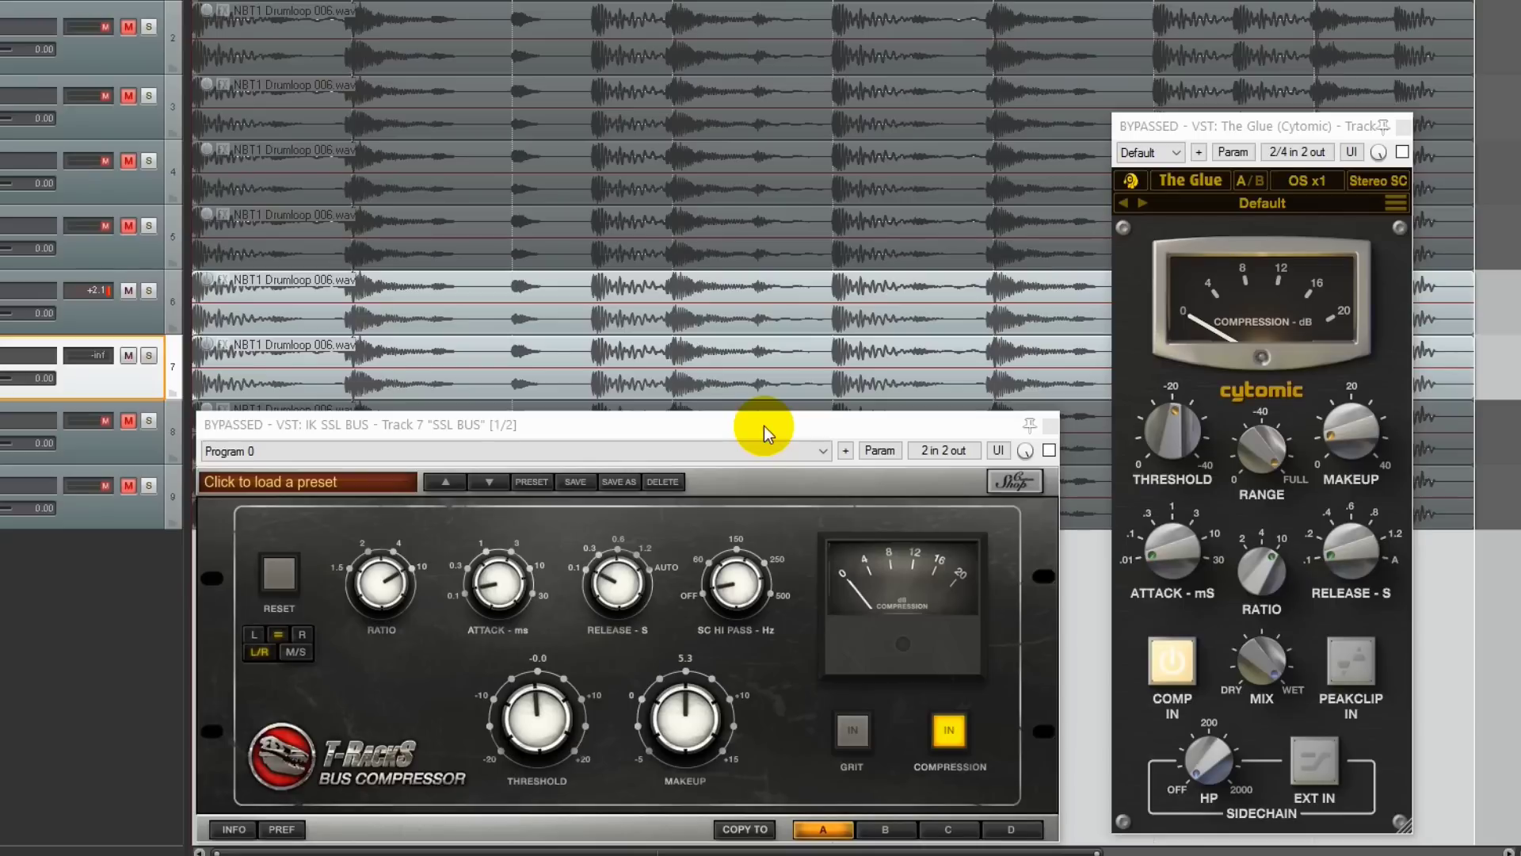
Move The Glue window clear of the IK SSL BUS window on the SSL BUS track so both compressors are fully accessible
click(764, 426)
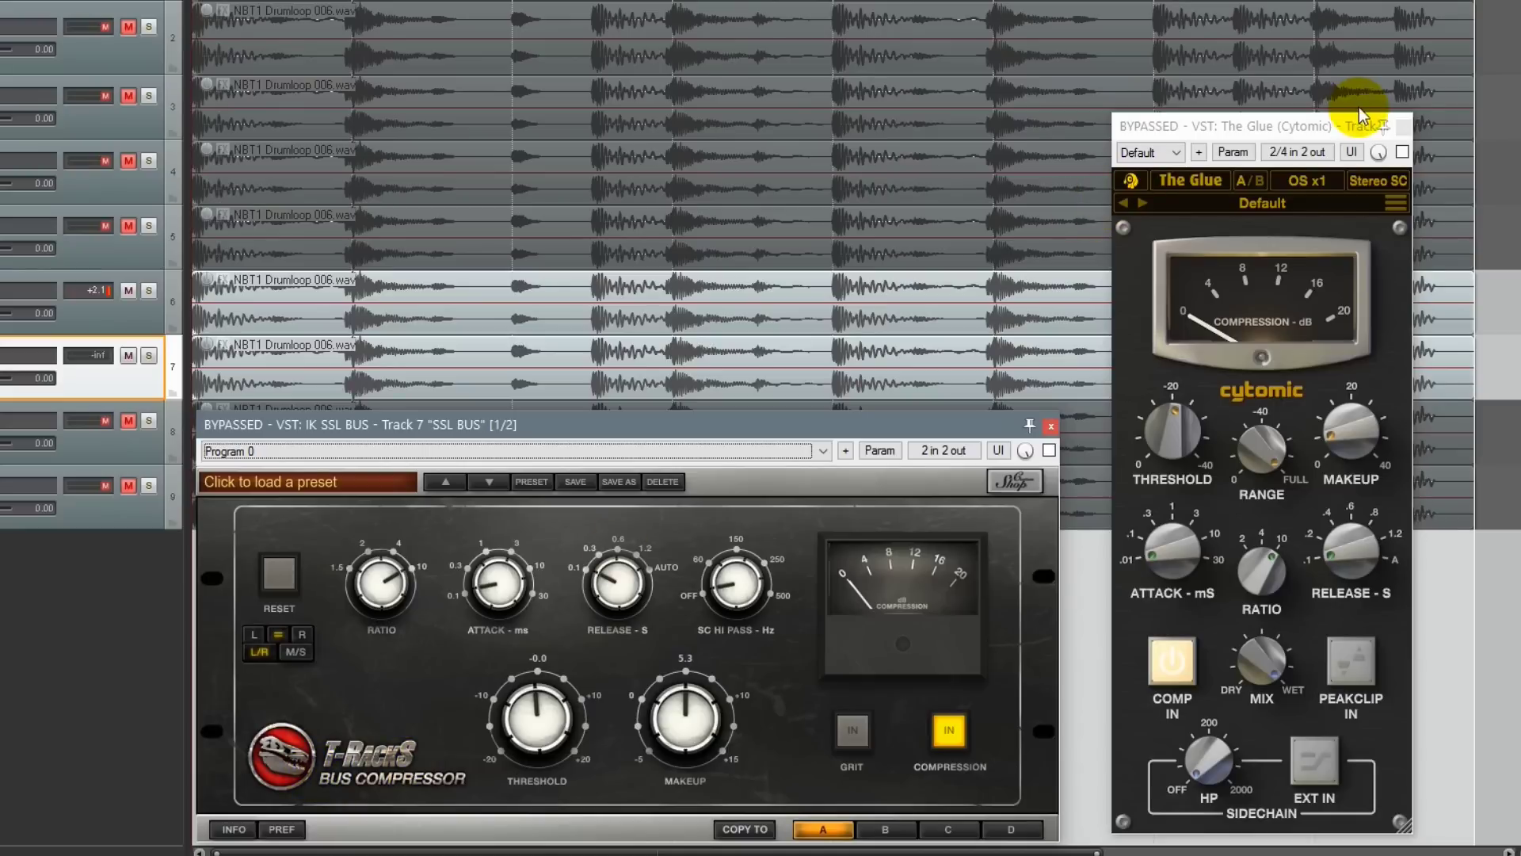
drag(1316, 125, 1347, 103)
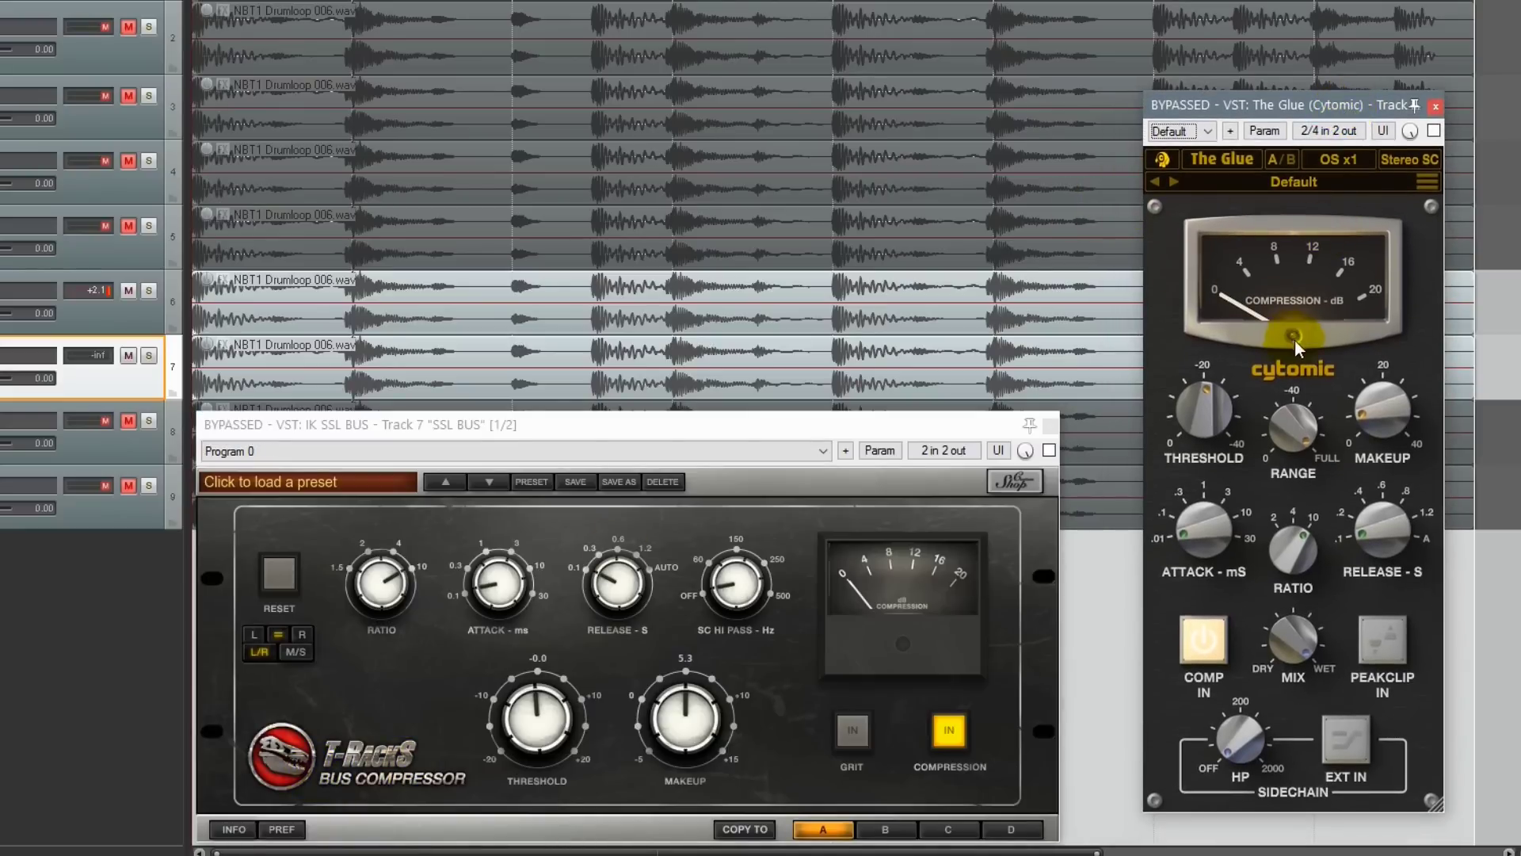
mouse_move(1341, 394)
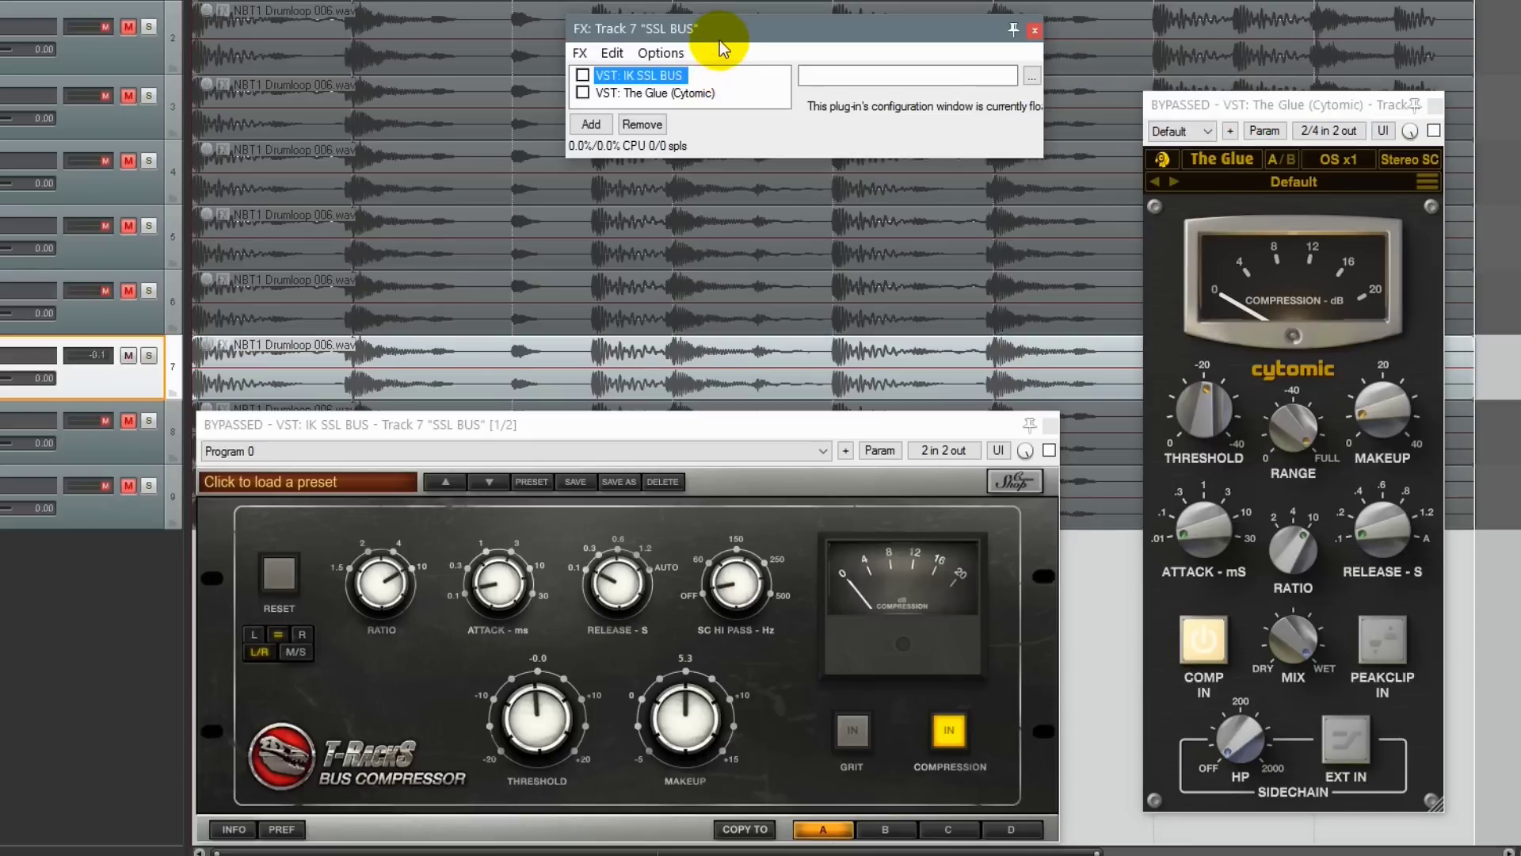
Enable IK SSL BUS and play the drum loop, alternating repeatedly between it and The Glue to compare their fast-attack compression
click(584, 76)
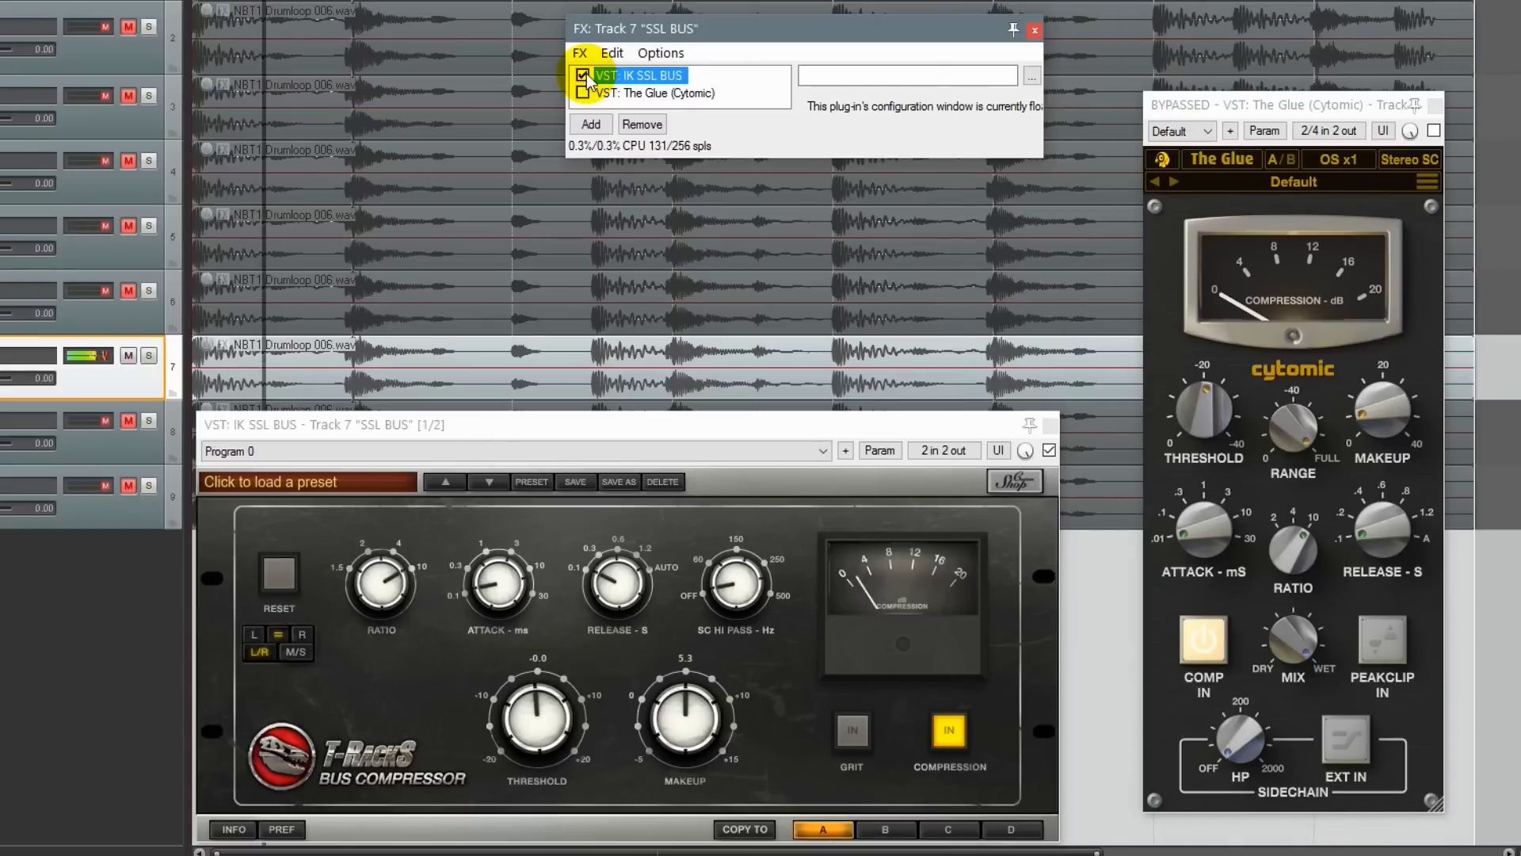
ctrl+click(650, 93)
click(716, 40)
key(ctrl+b)
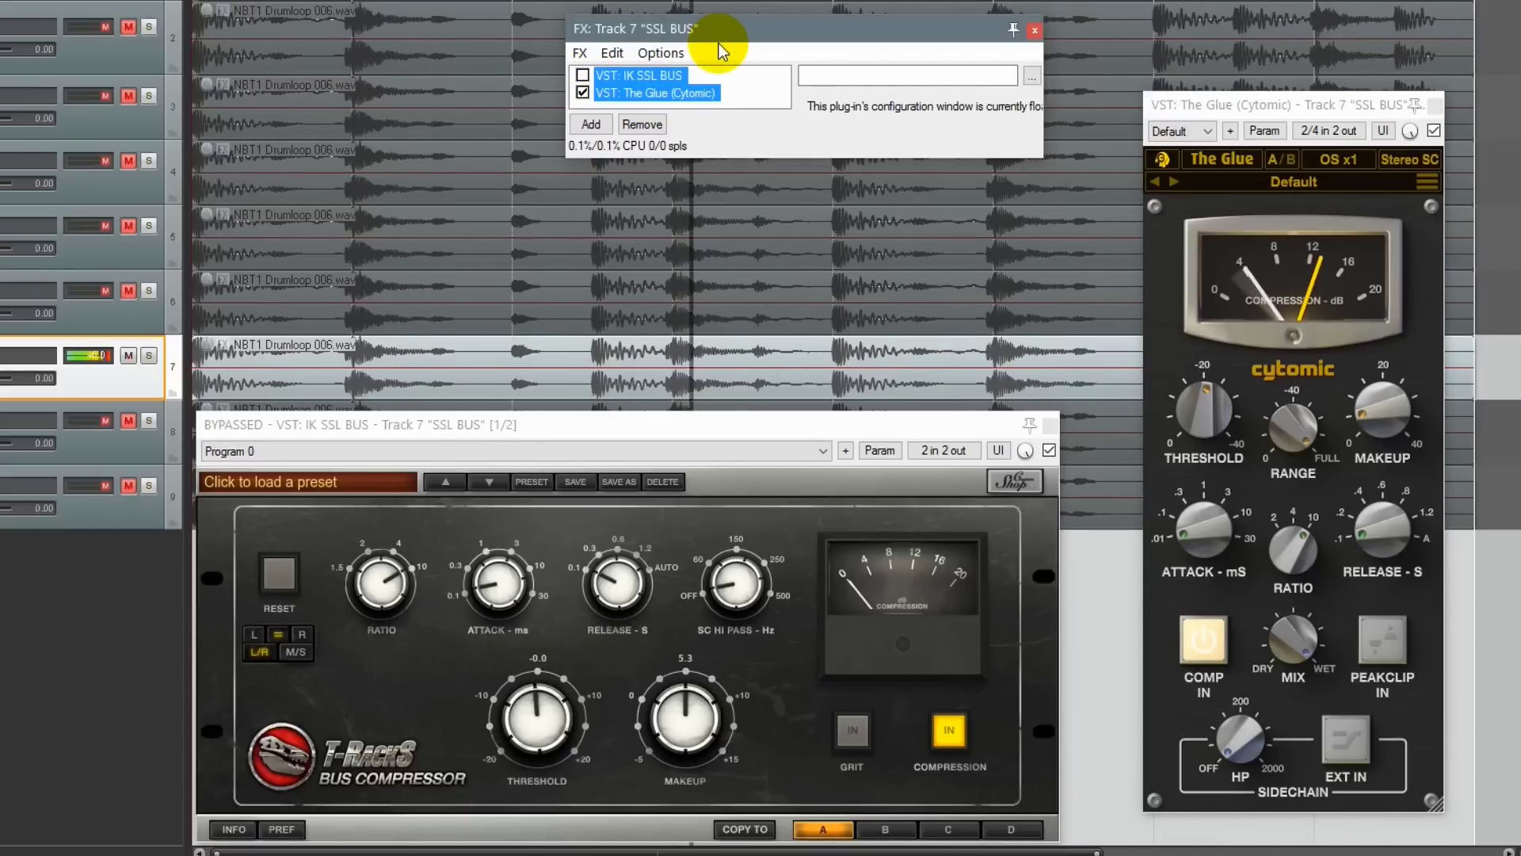
key(ctrl+b)
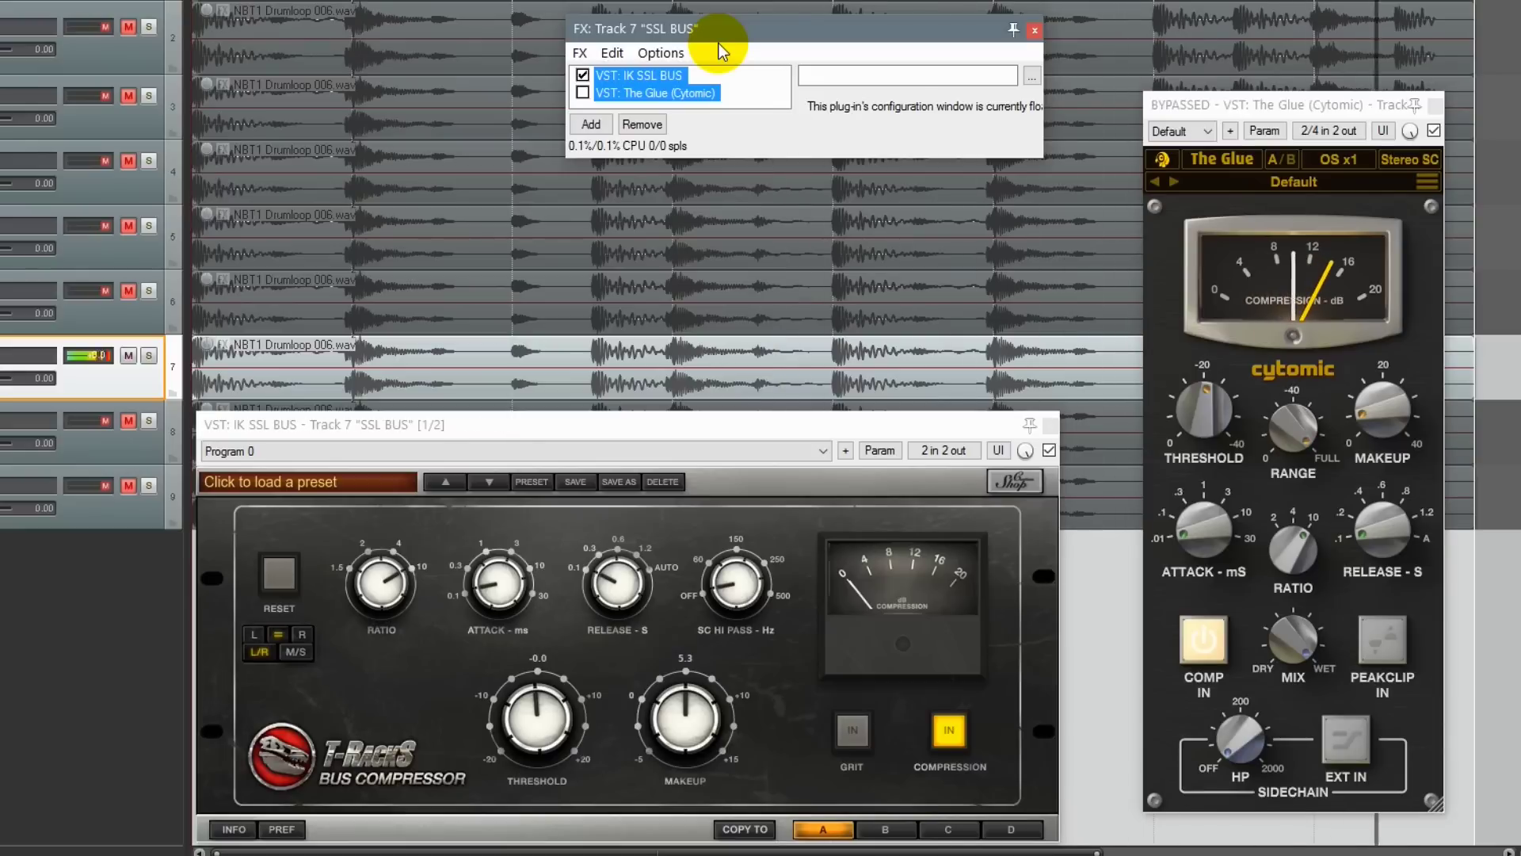
key(ctrl+b)
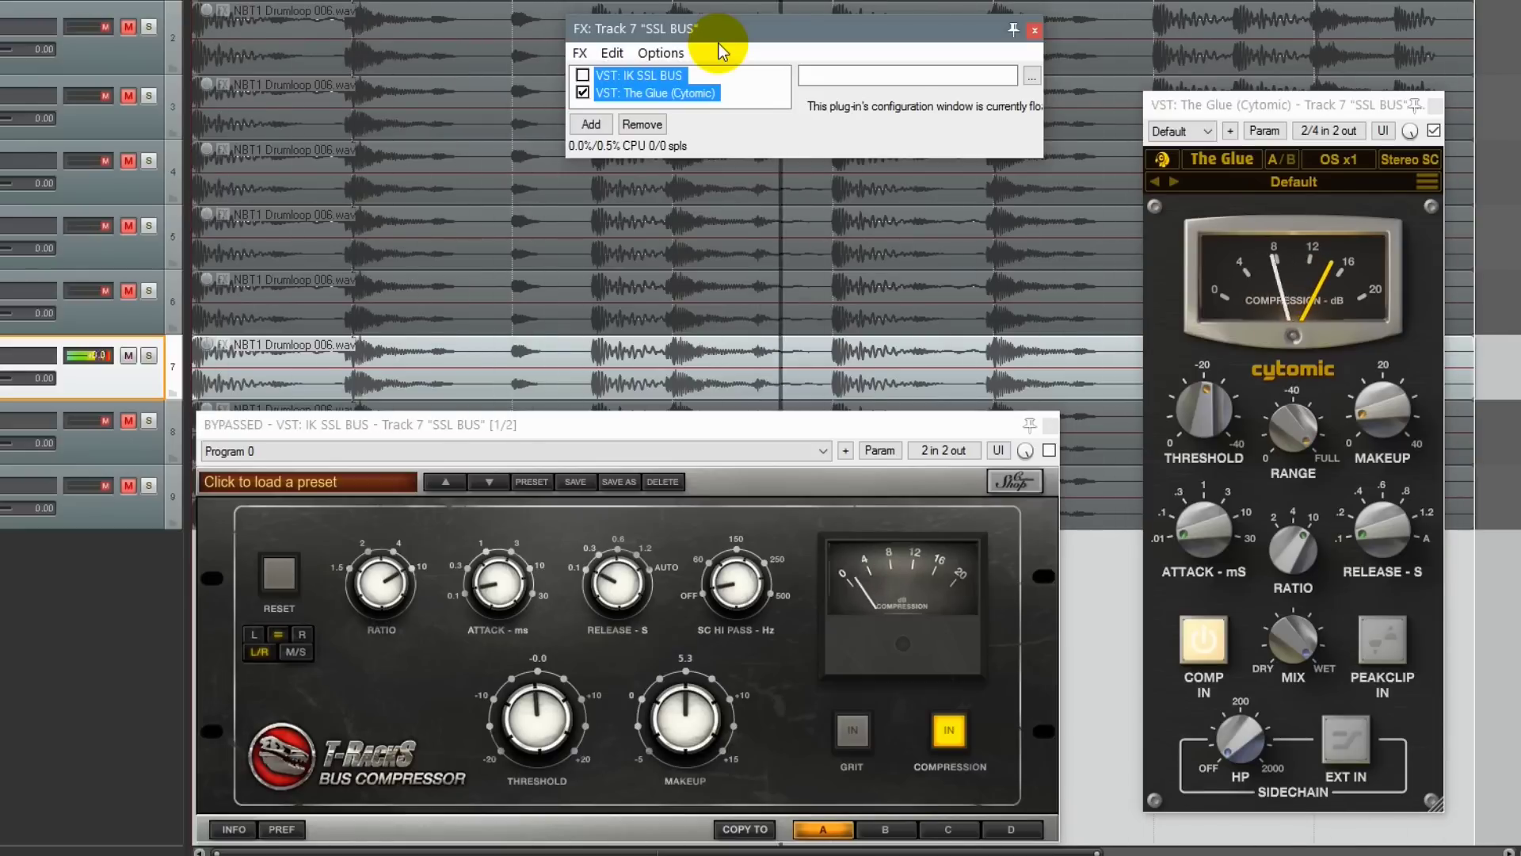
key(ctrl+b)
key(ctrl+b)
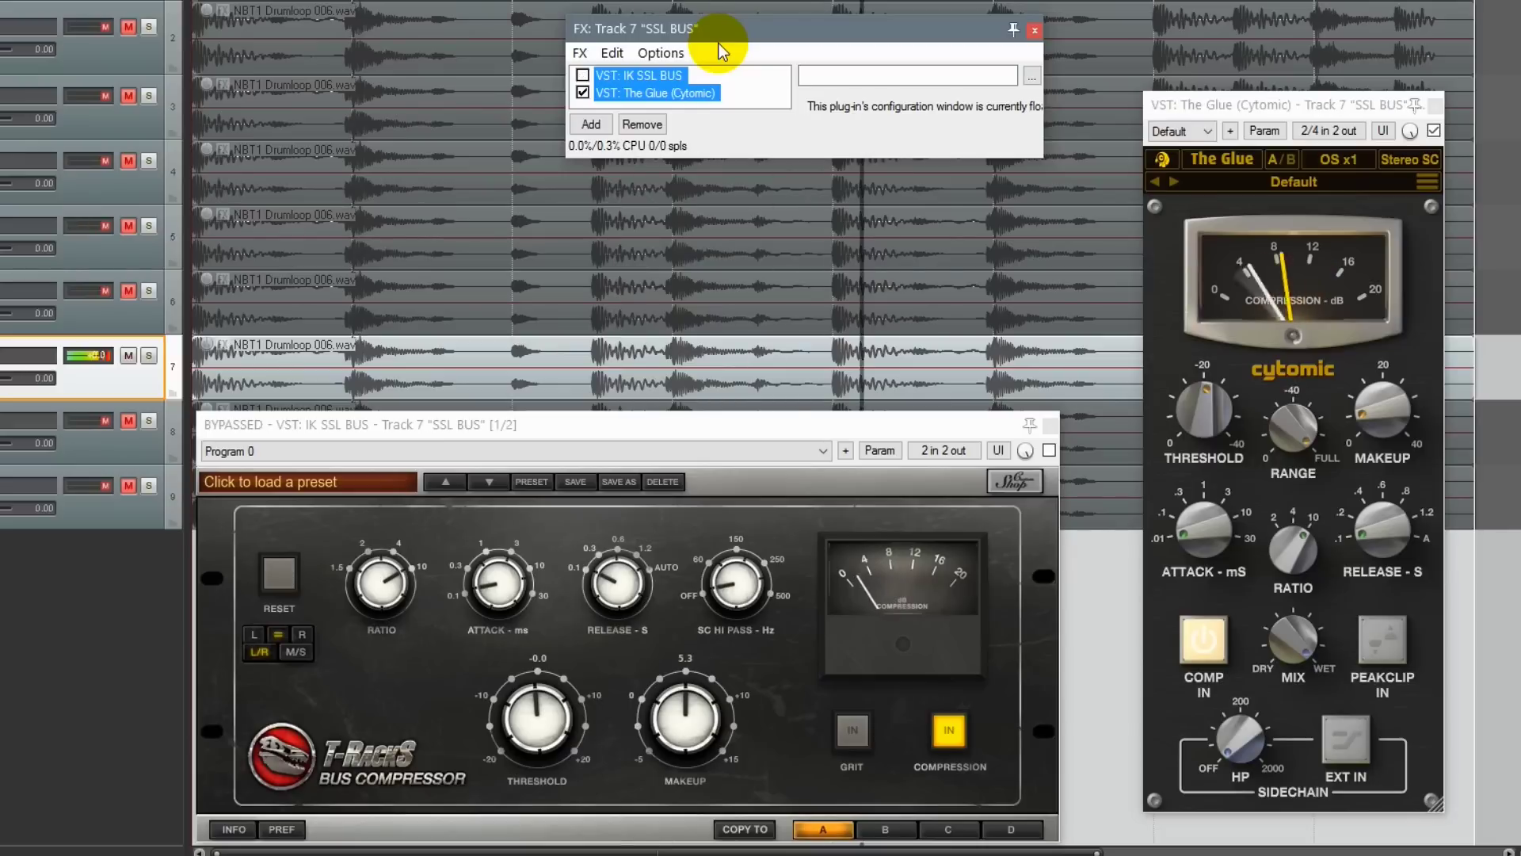
key(space)
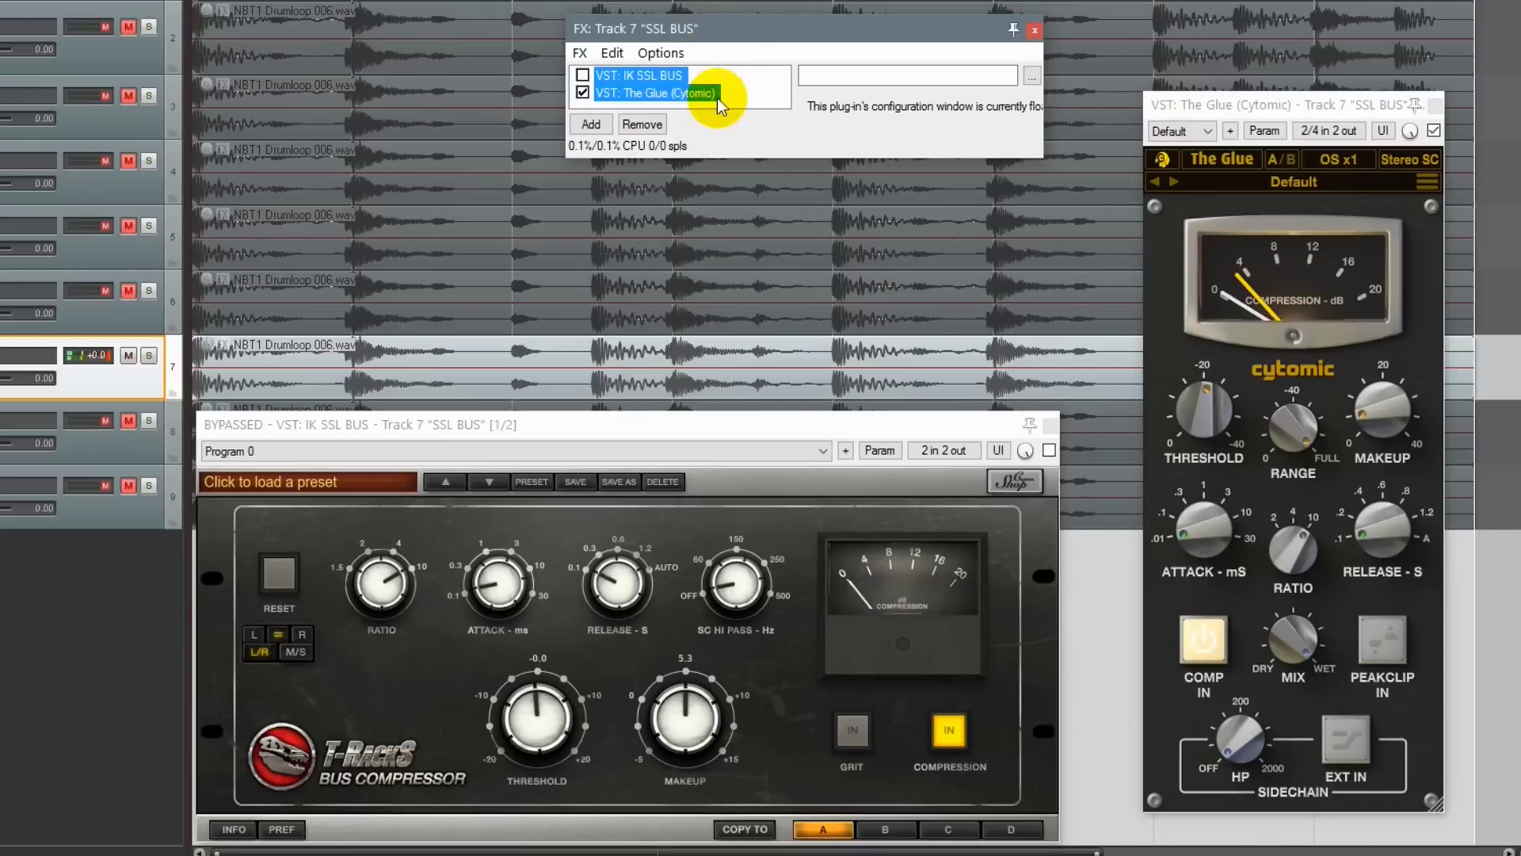
Set the attack to 30 ms on both the T-RackS Bus Compressor and The Glue
drag(501, 574, 488, 262)
drag(1208, 531, 1204, 292)
click(925, 35)
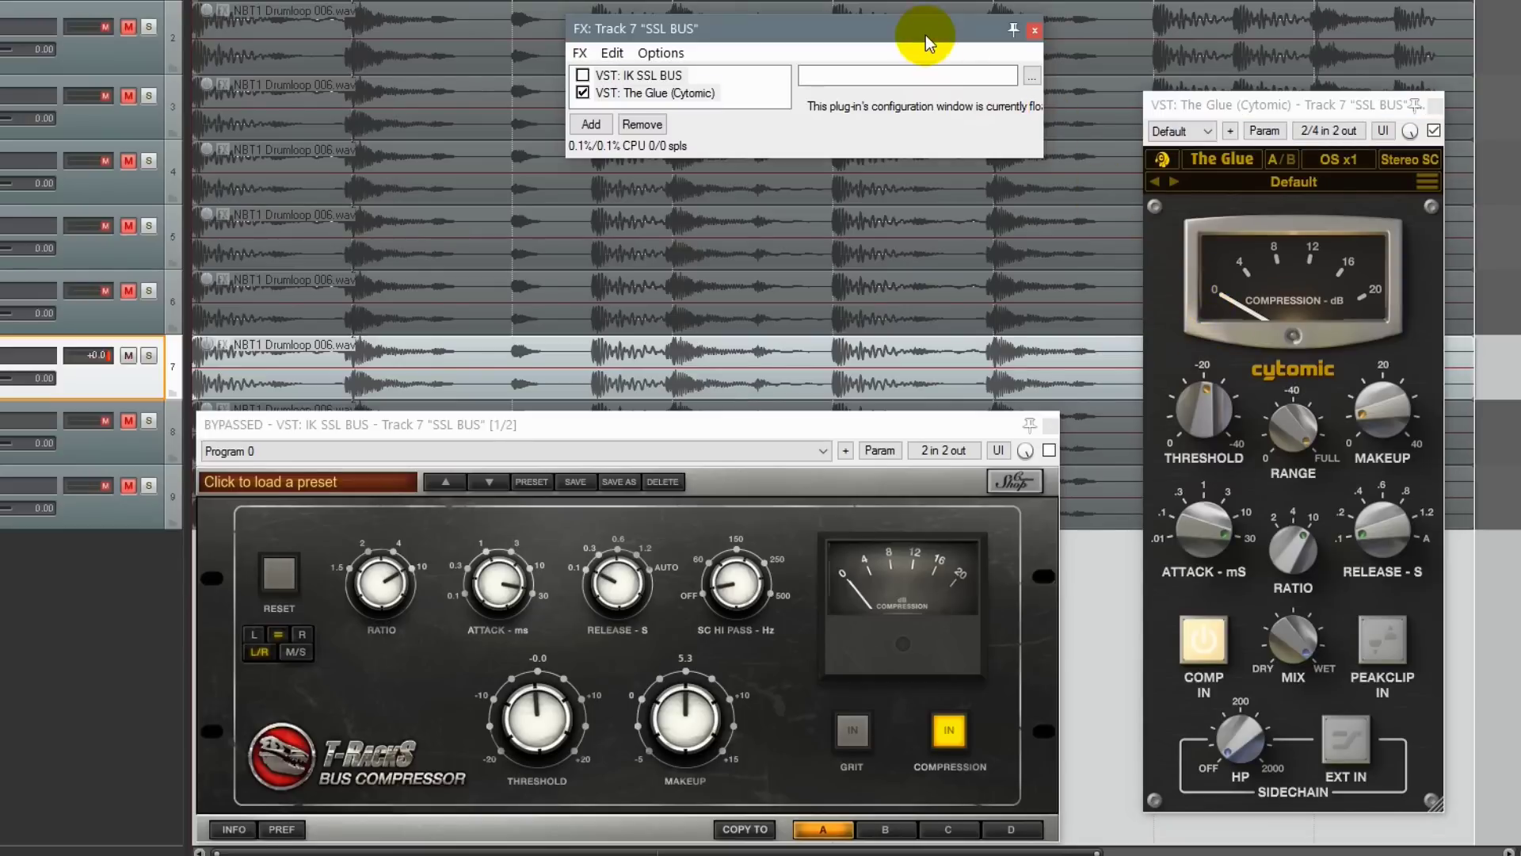
Play the drum loop, alternating between The Glue and IK SSL BUS to compare them with the slow attack
key(ctrl+a)
key(space)
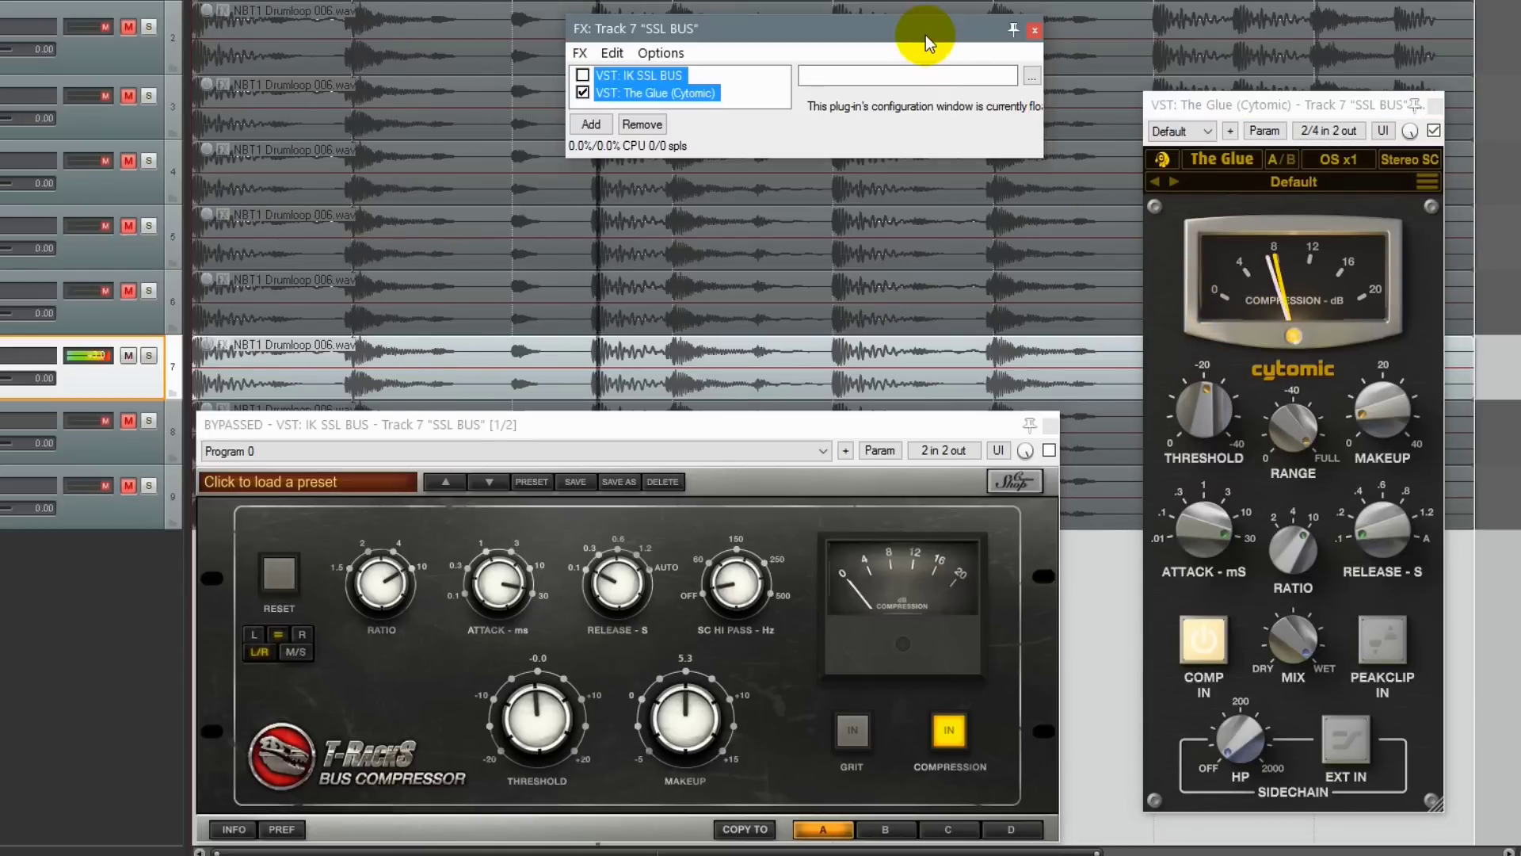
key(ctrl+b)
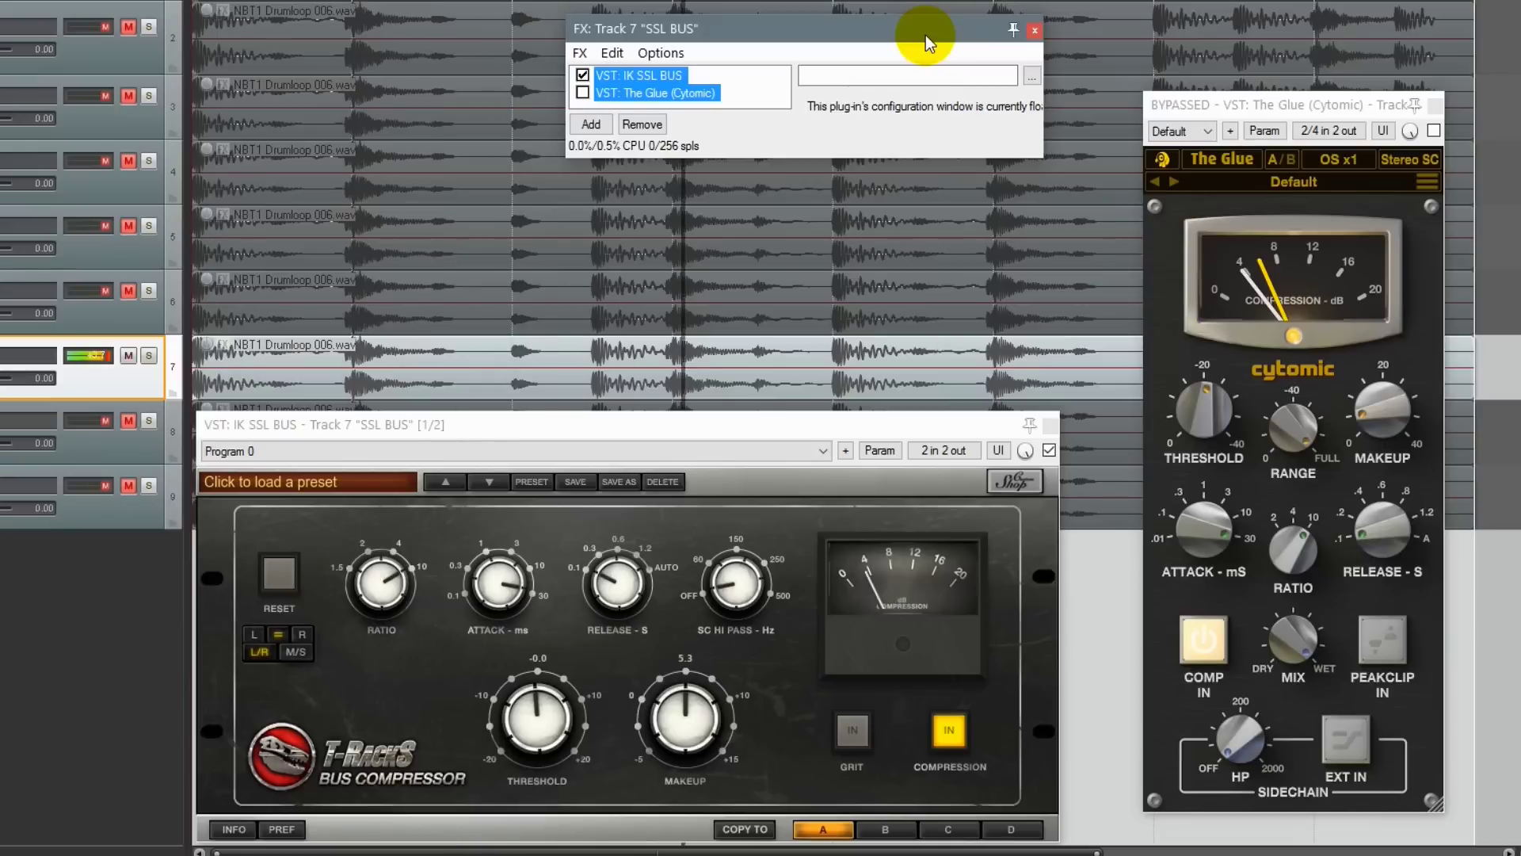
key(ctrl+b)
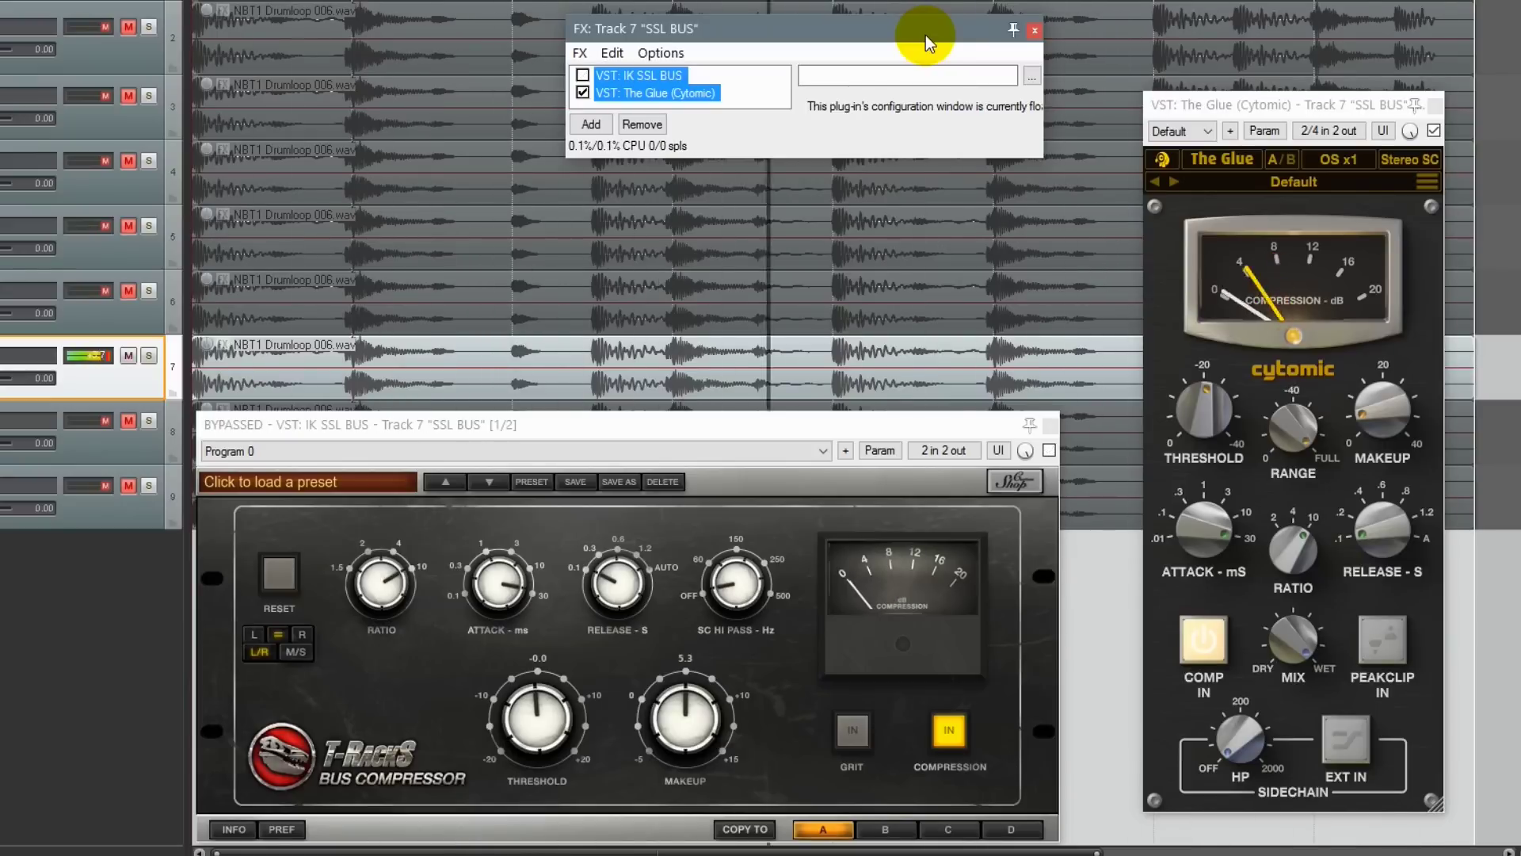
key(ctrl+b)
key(ctrl+b)
key(ctrl+b)
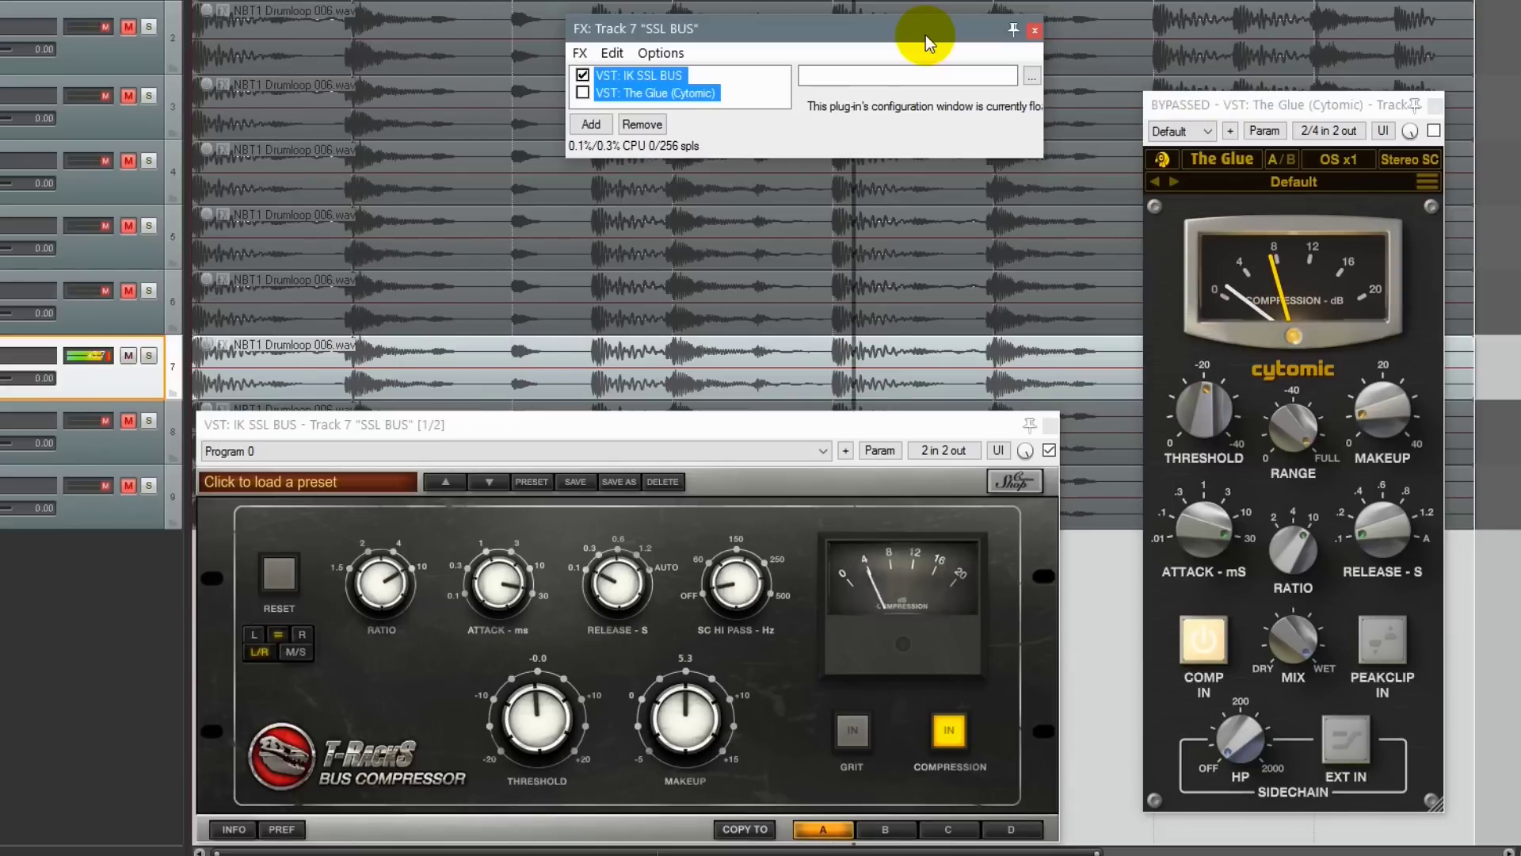
key(ctrl+b)
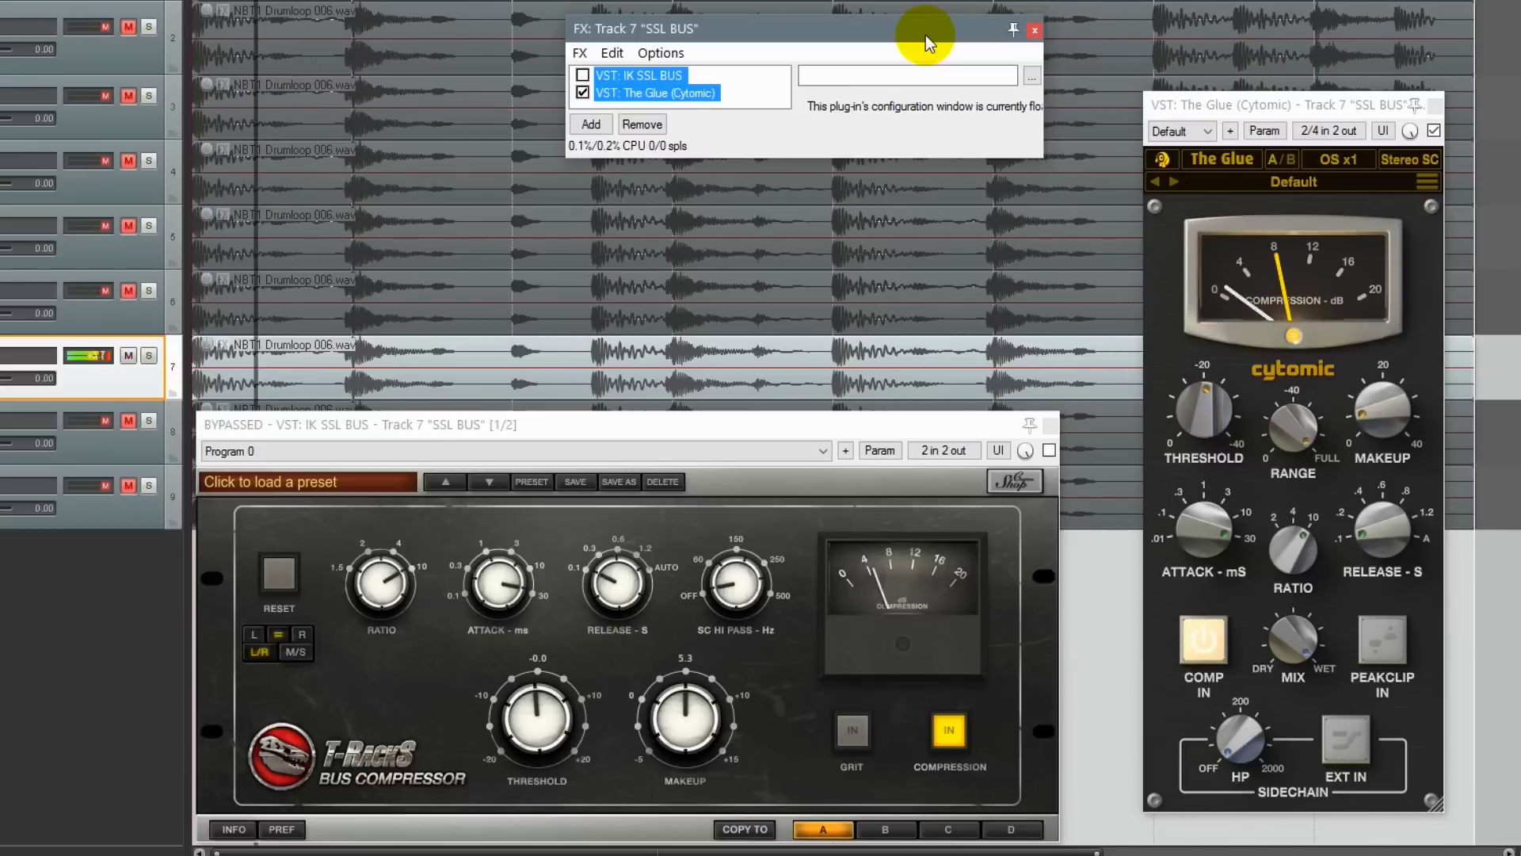
key(space)
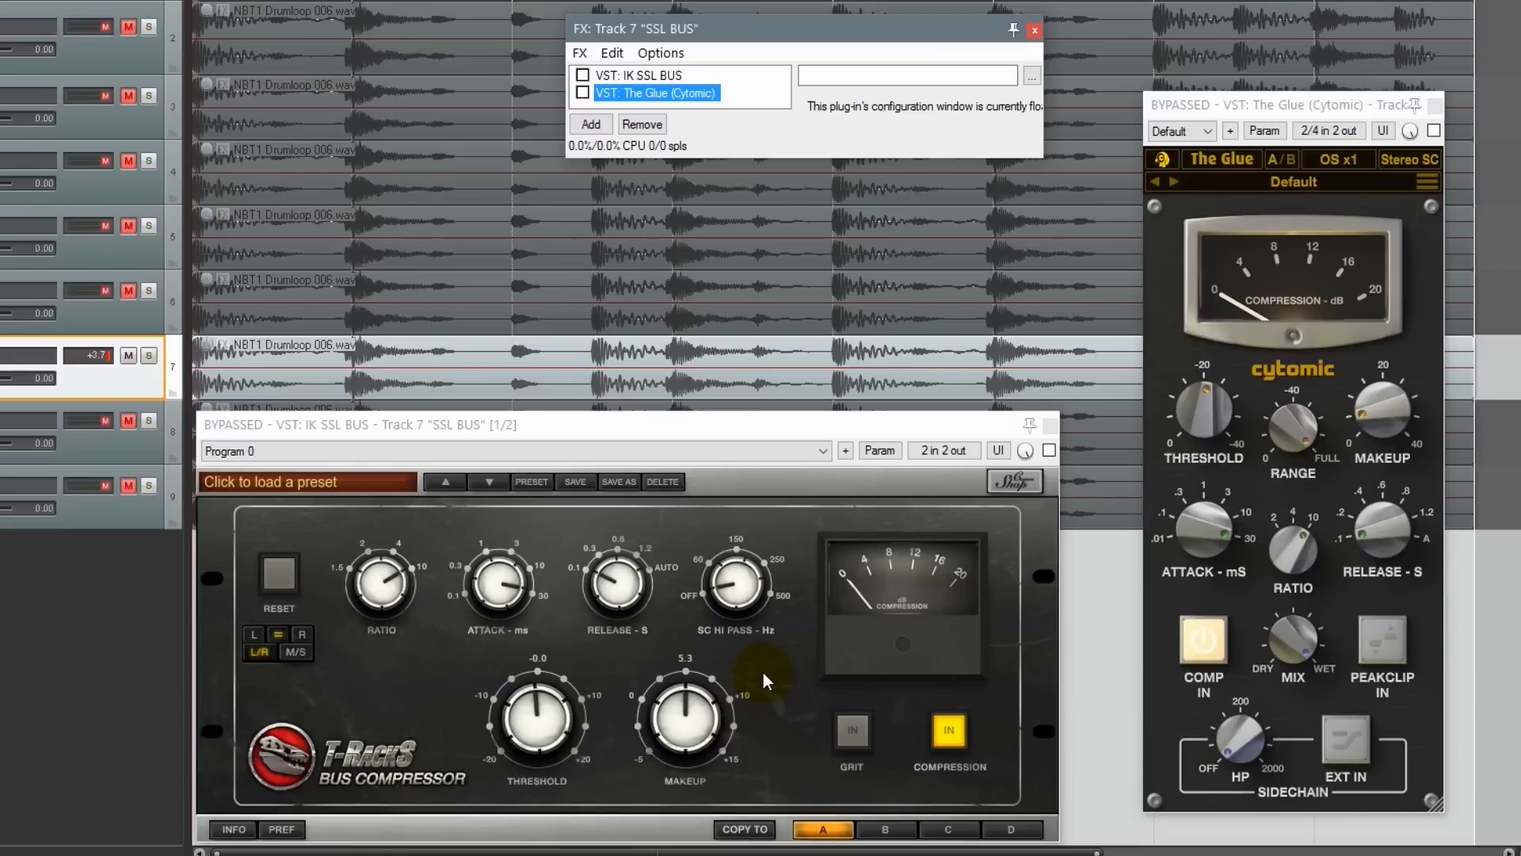
Set the T-RackS Bus Compressor's SC Hi Pass to 500 Hz and raise The Glue's sidechain HP filter to match it
mouse_move(1186, 429)
drag(745, 623, 748, 583)
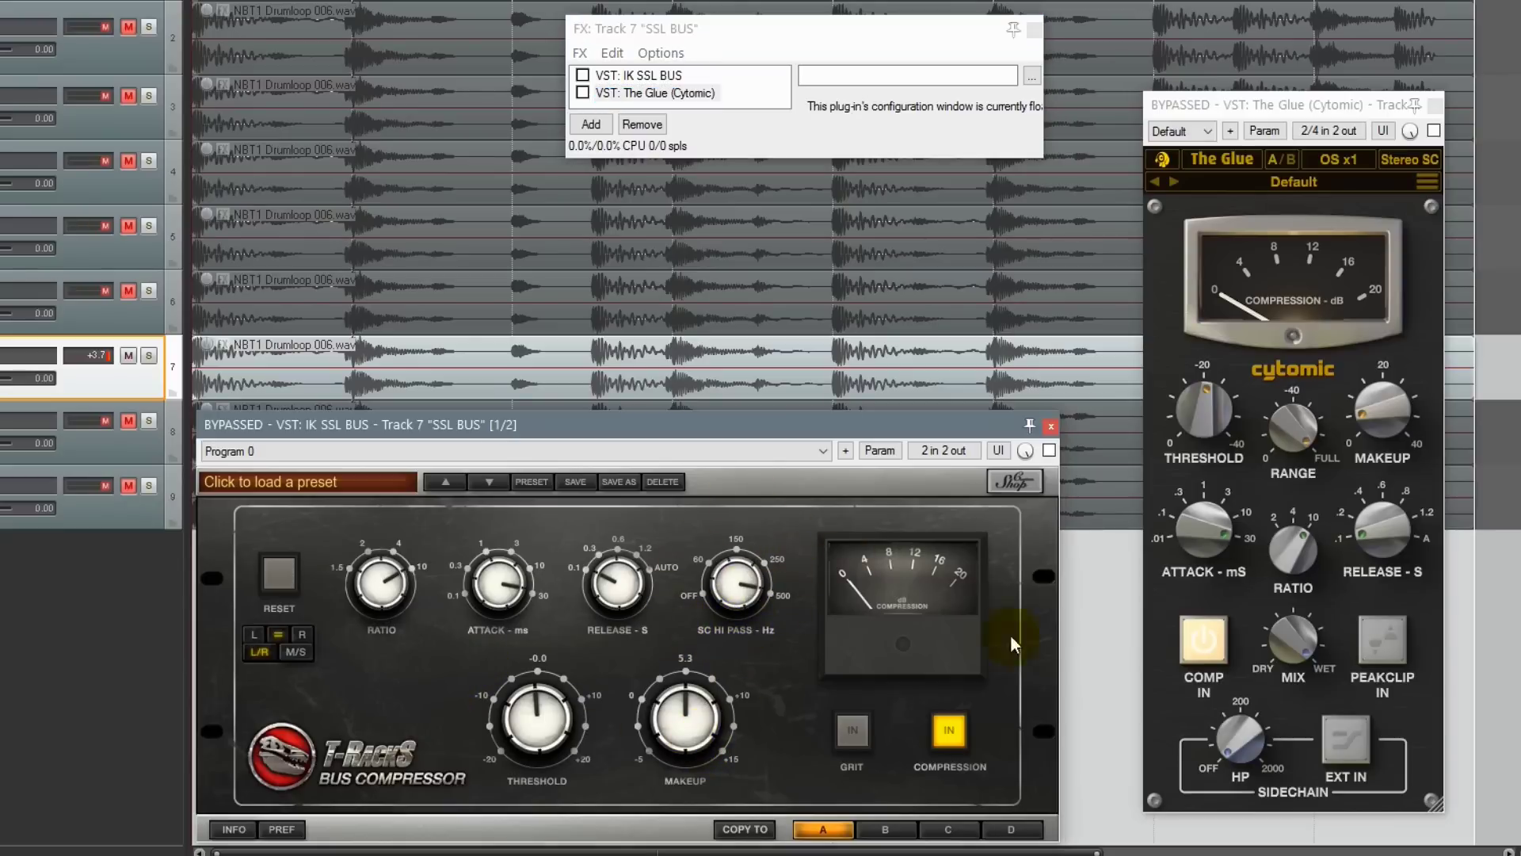
drag(1254, 749, 1230, 520)
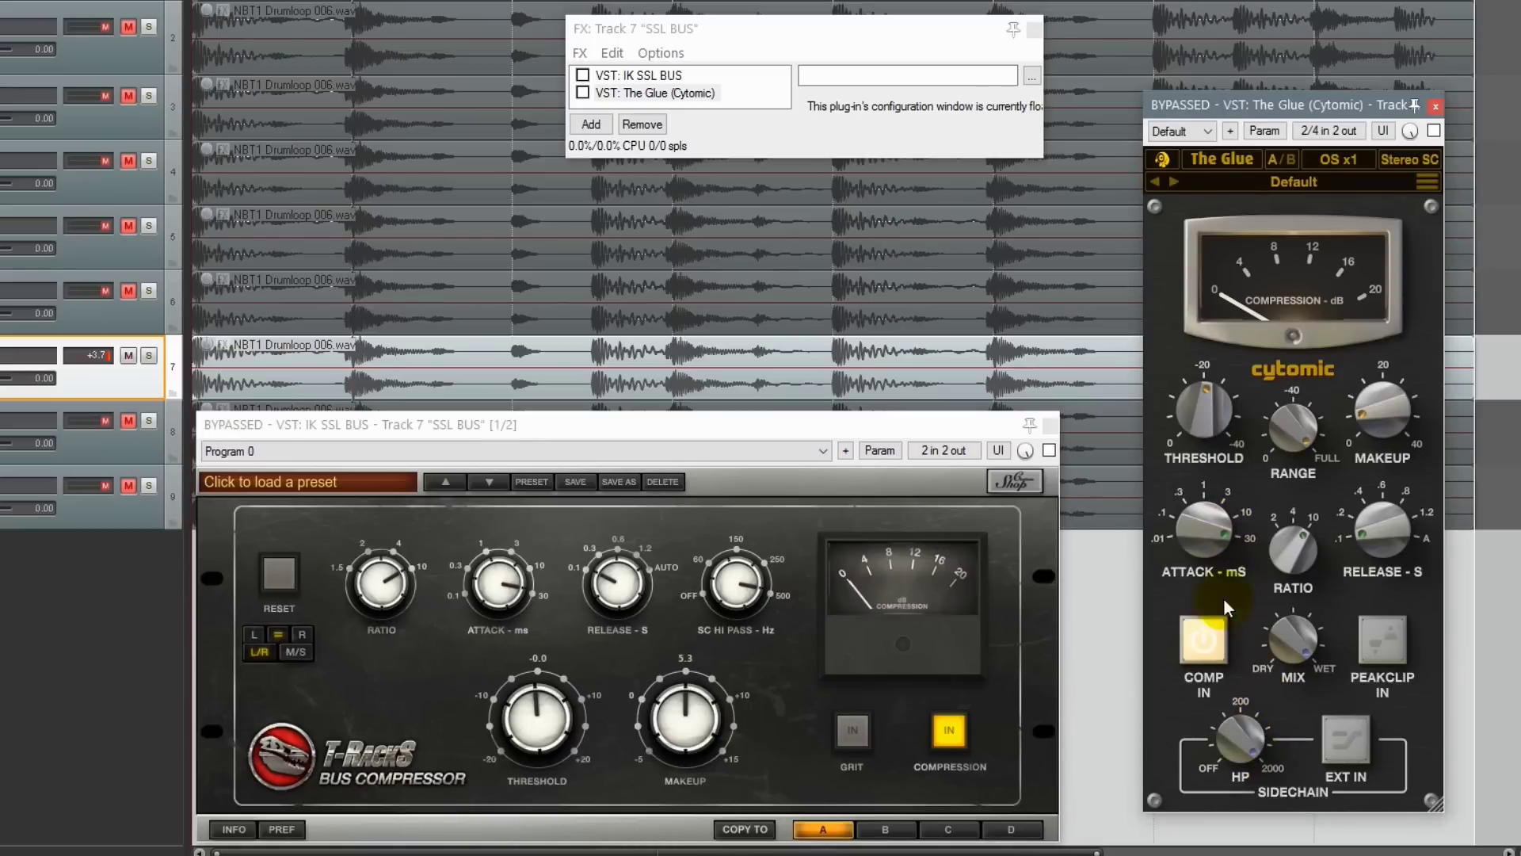
drag(748, 586, 755, 538)
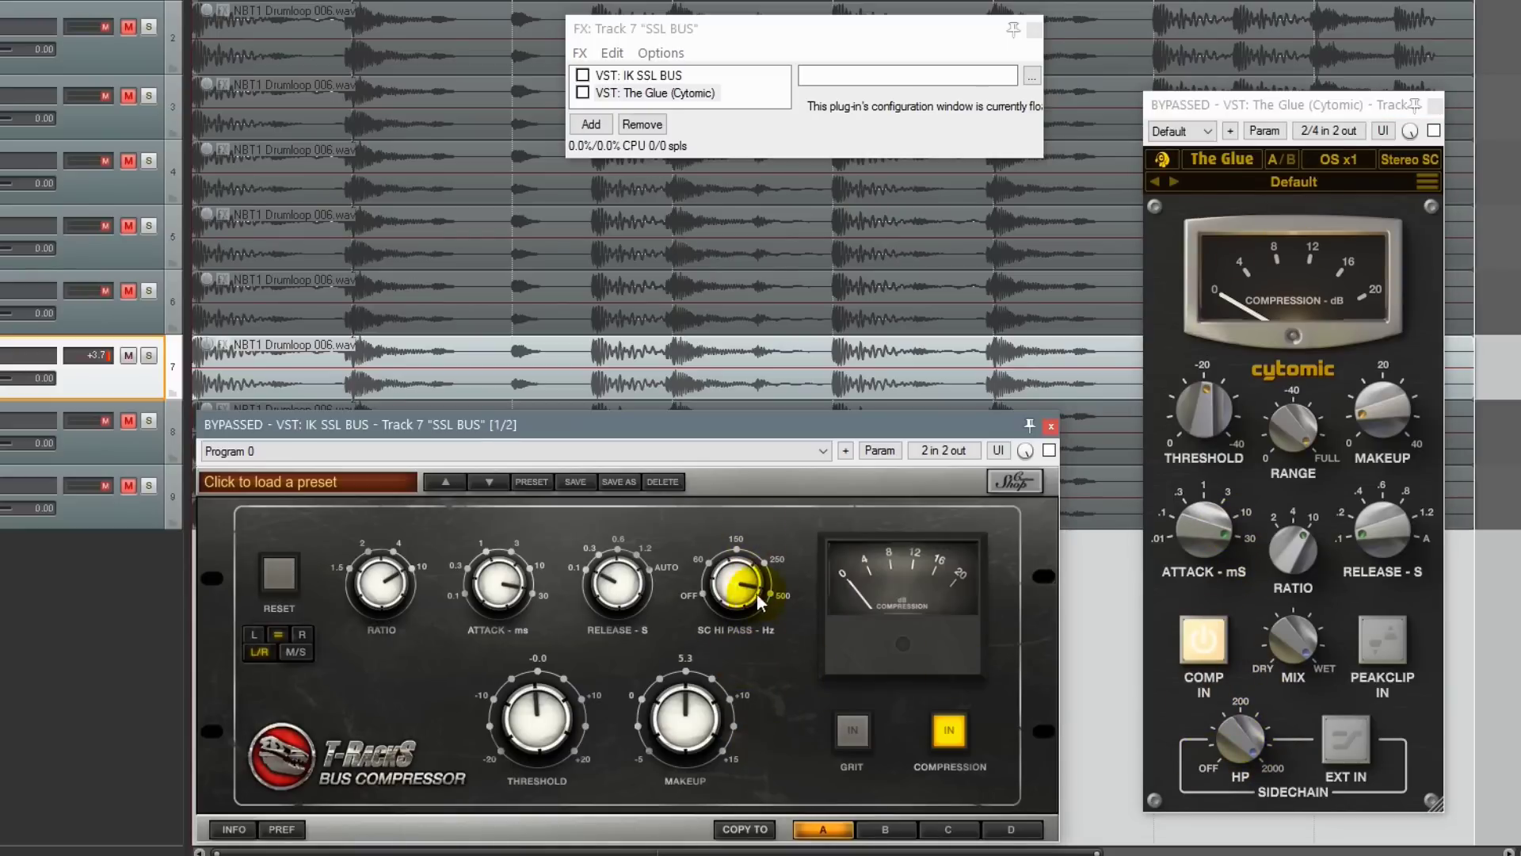
click(1221, 767)
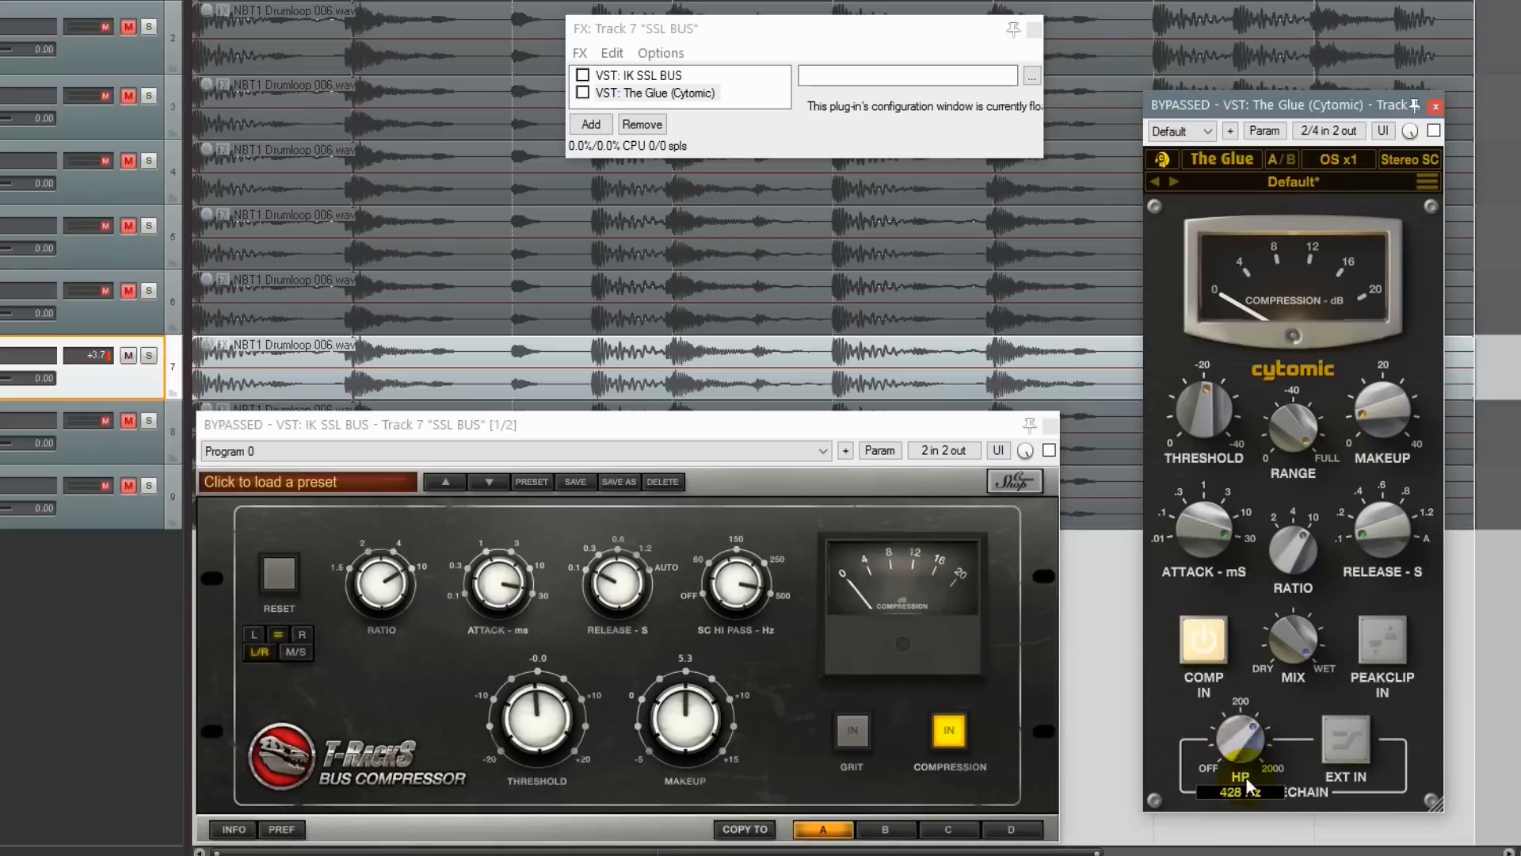
drag(1234, 652, 1241, 751)
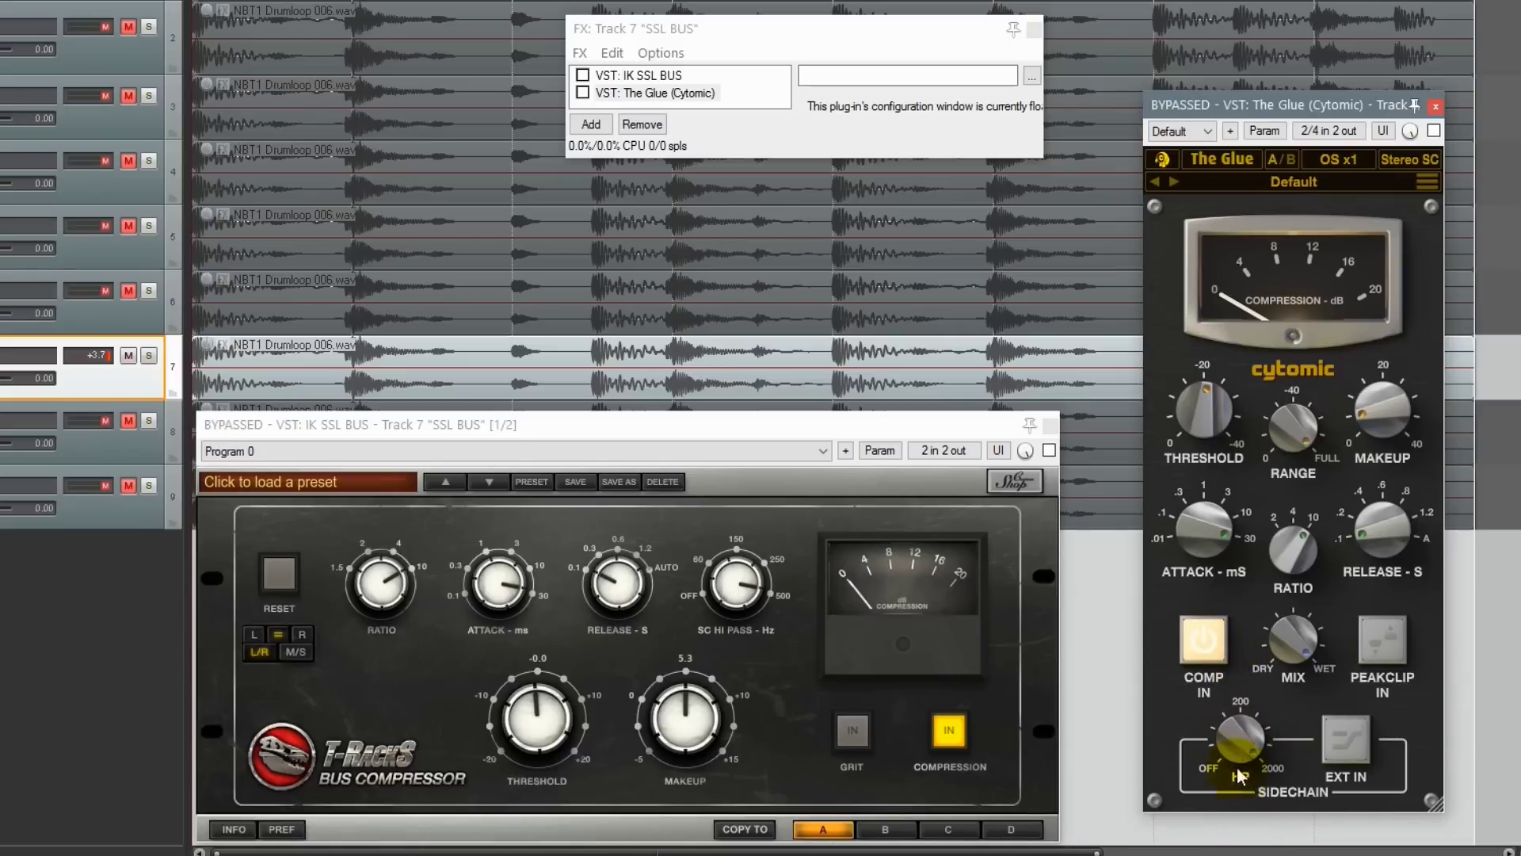
double_click(1234, 740)
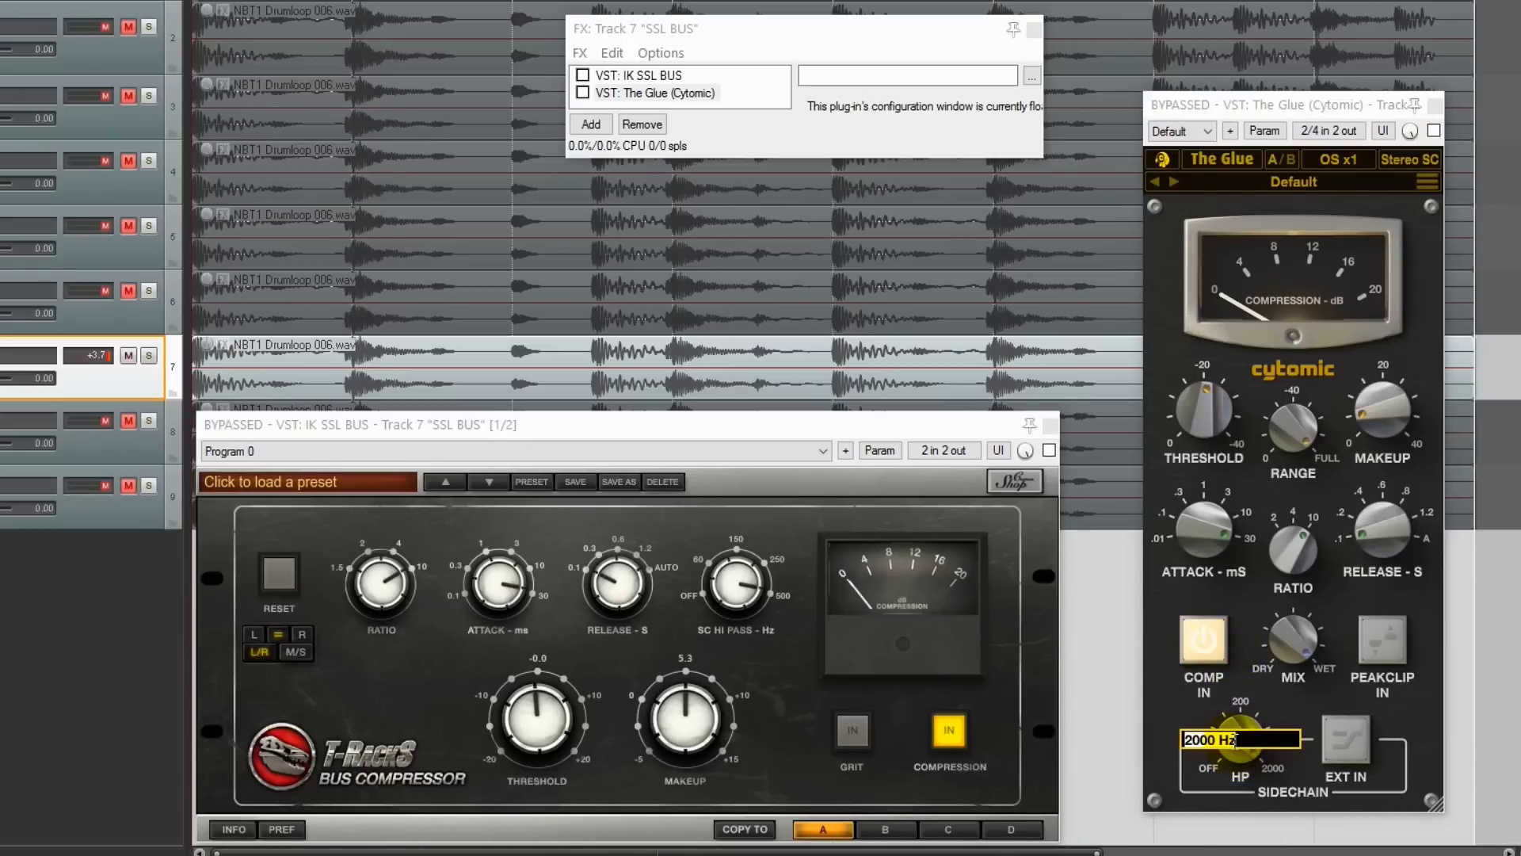
text(200)
key(Return)
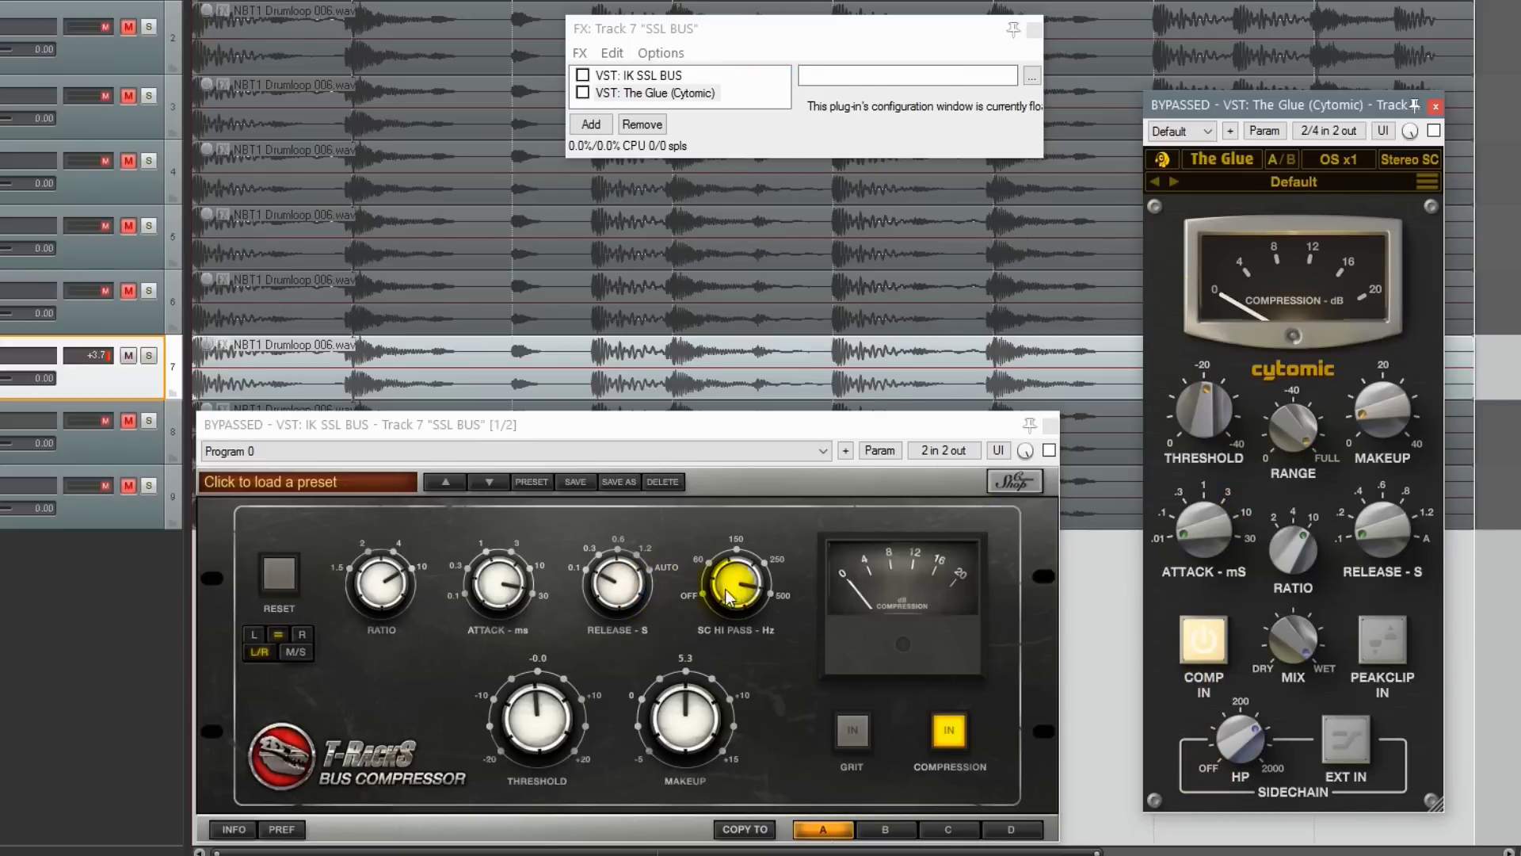
Return the attack to the fastest setting and play the loop through IK SSL BUS, sweeping its SC Hi Pass between off and 500 Hz
drag(495, 580, 511, 825)
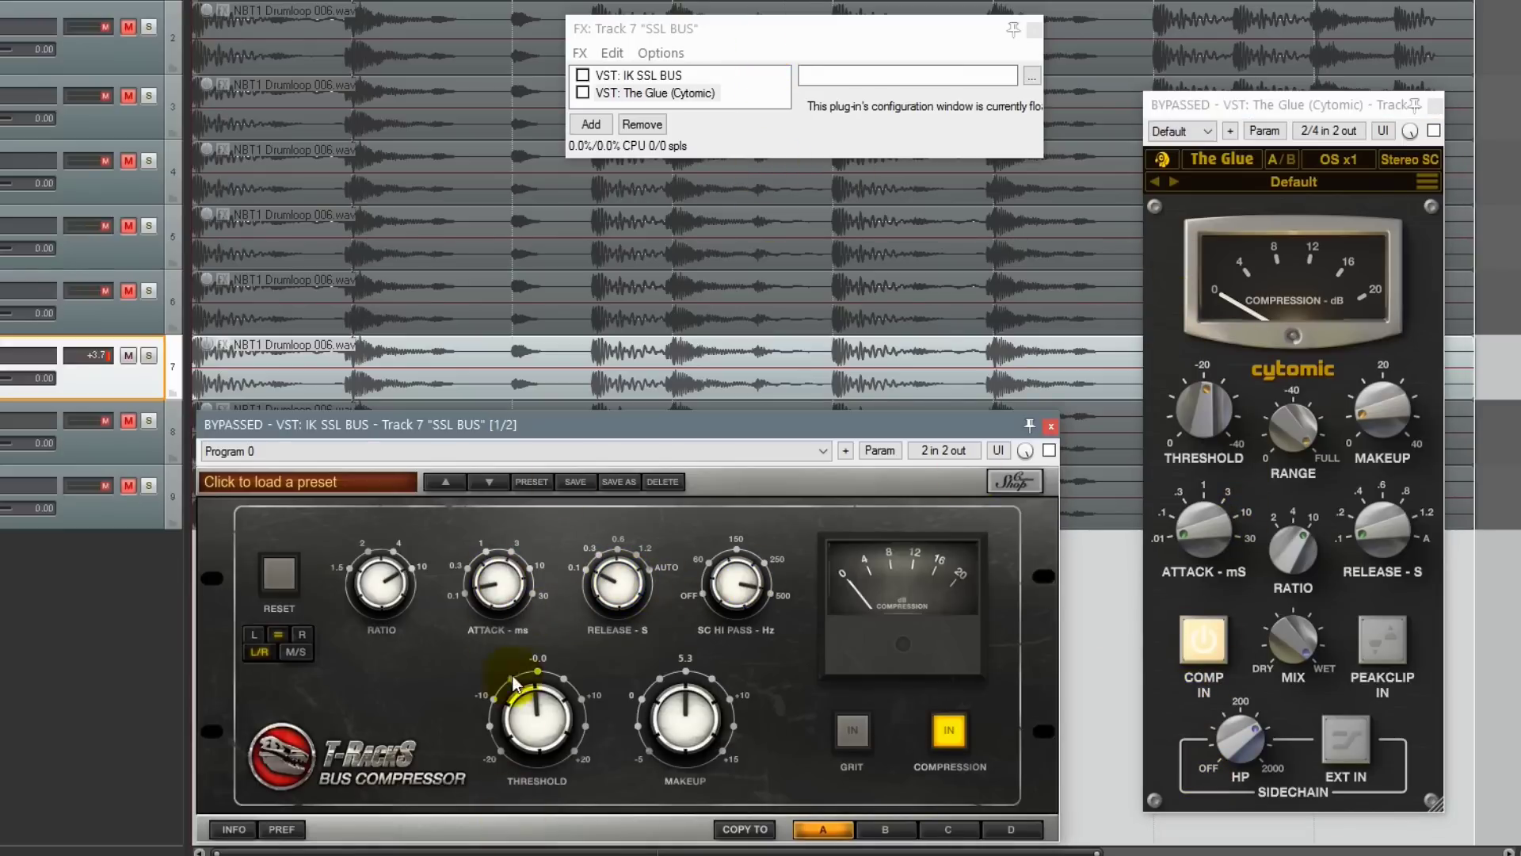
click(658, 74)
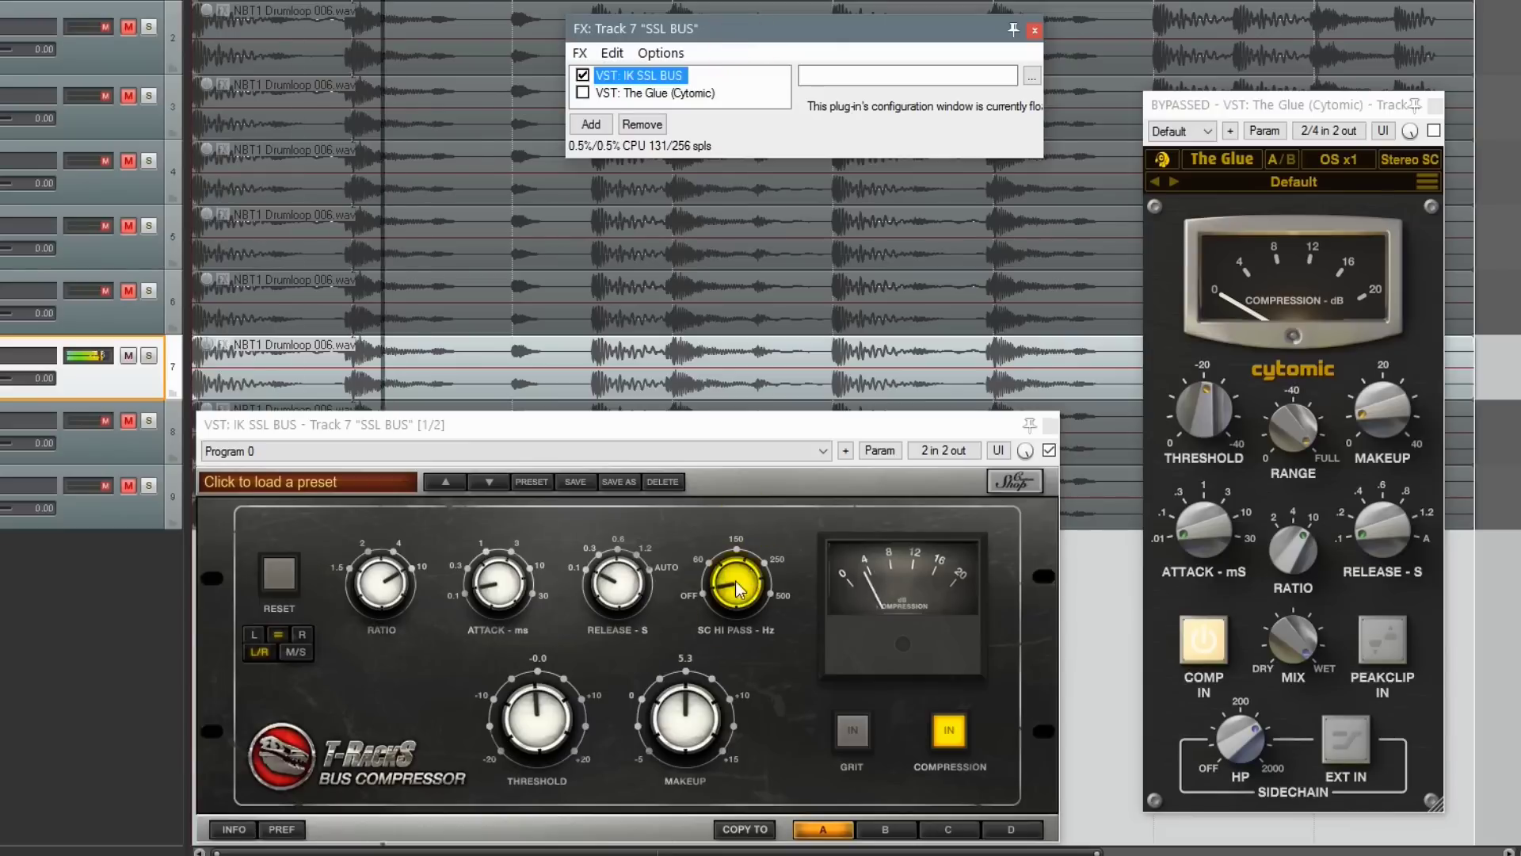
drag(741, 584, 741, 536)
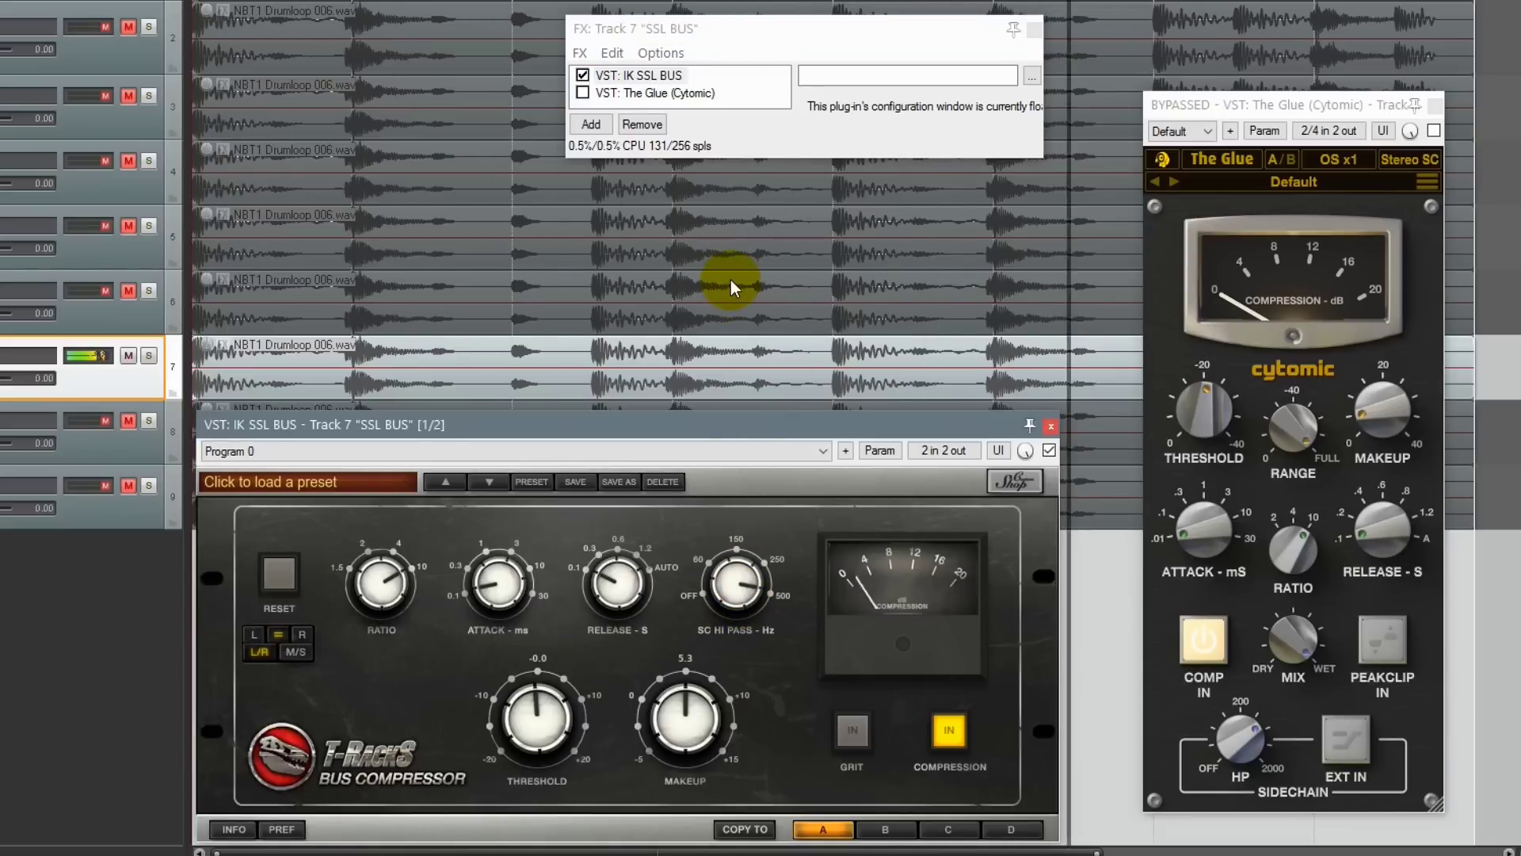
drag(747, 571, 767, 636)
drag(757, 303, 750, 87)
Play the drum loop, alternating between IK SSL BUS and The Glue to compare their high-passed sidechain compression, and stop playback
click(747, 53)
double_click(679, 92)
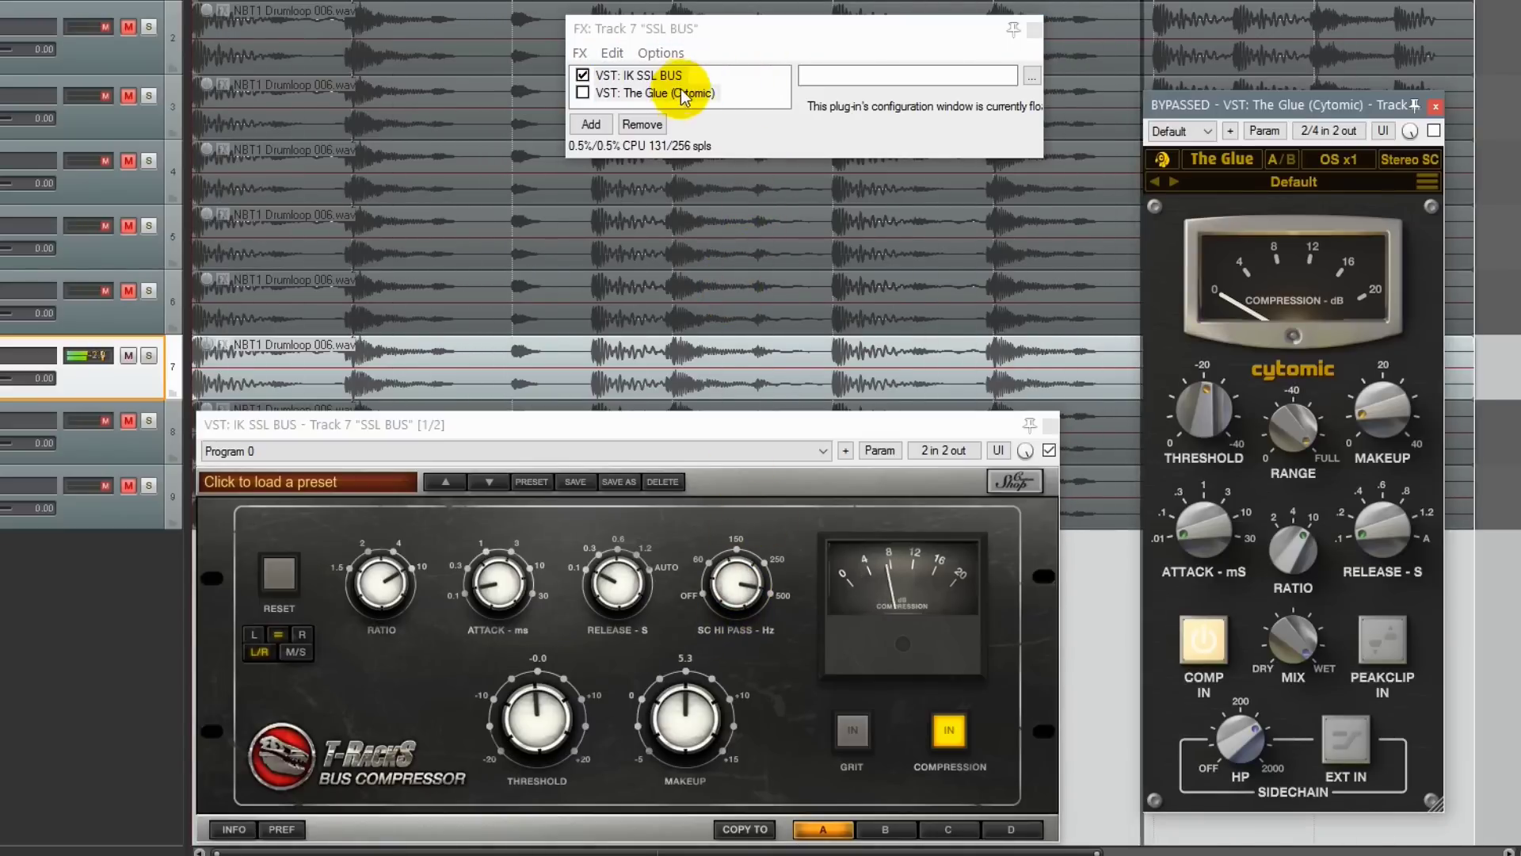
click(746, 34)
key(ctrl+b)
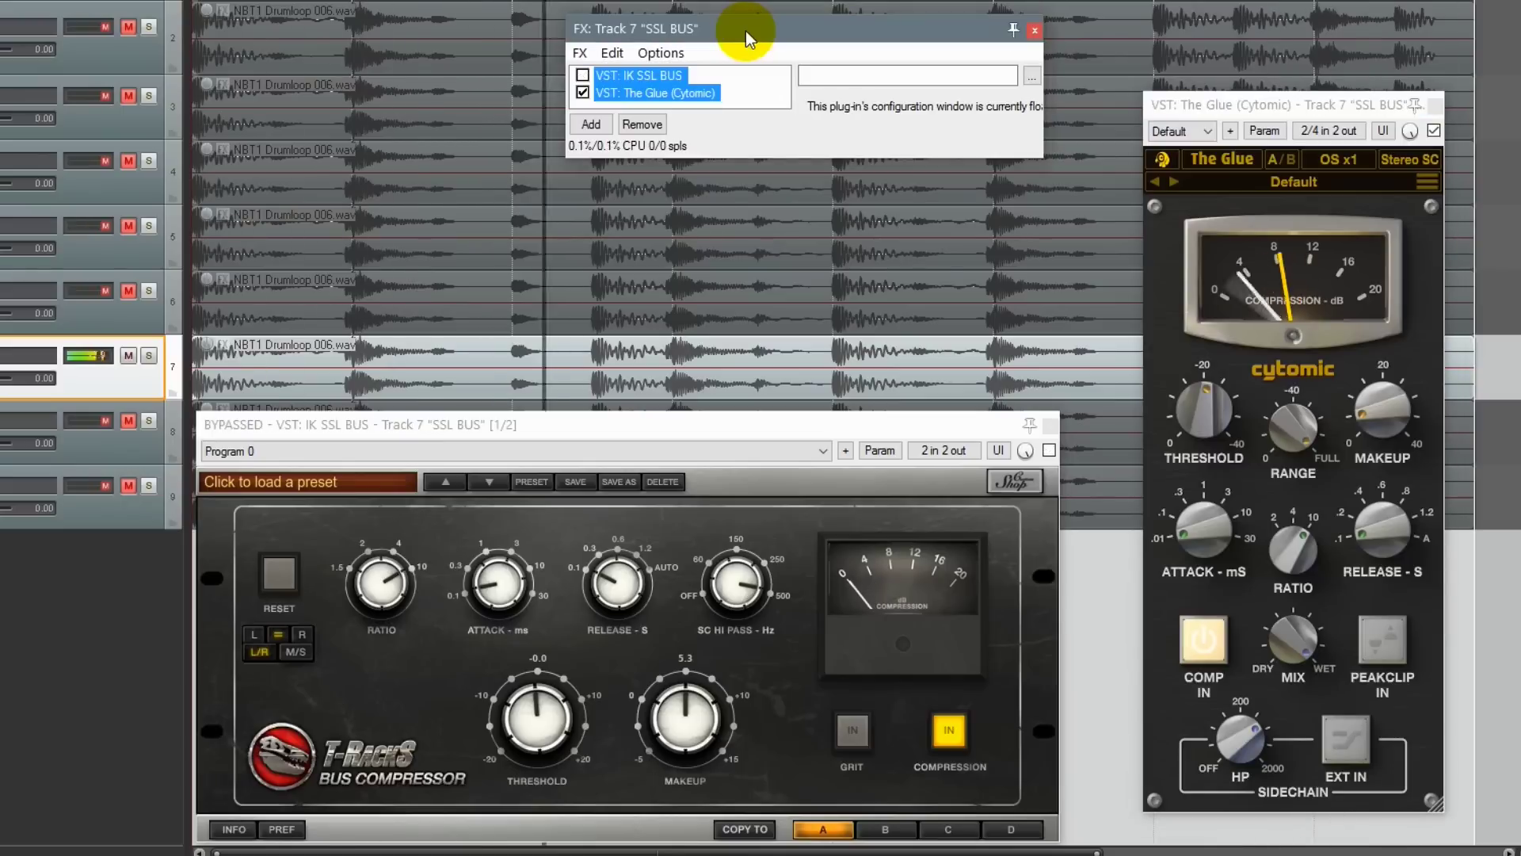
key(ctrl+b)
key(ctrl+b)
key(space)
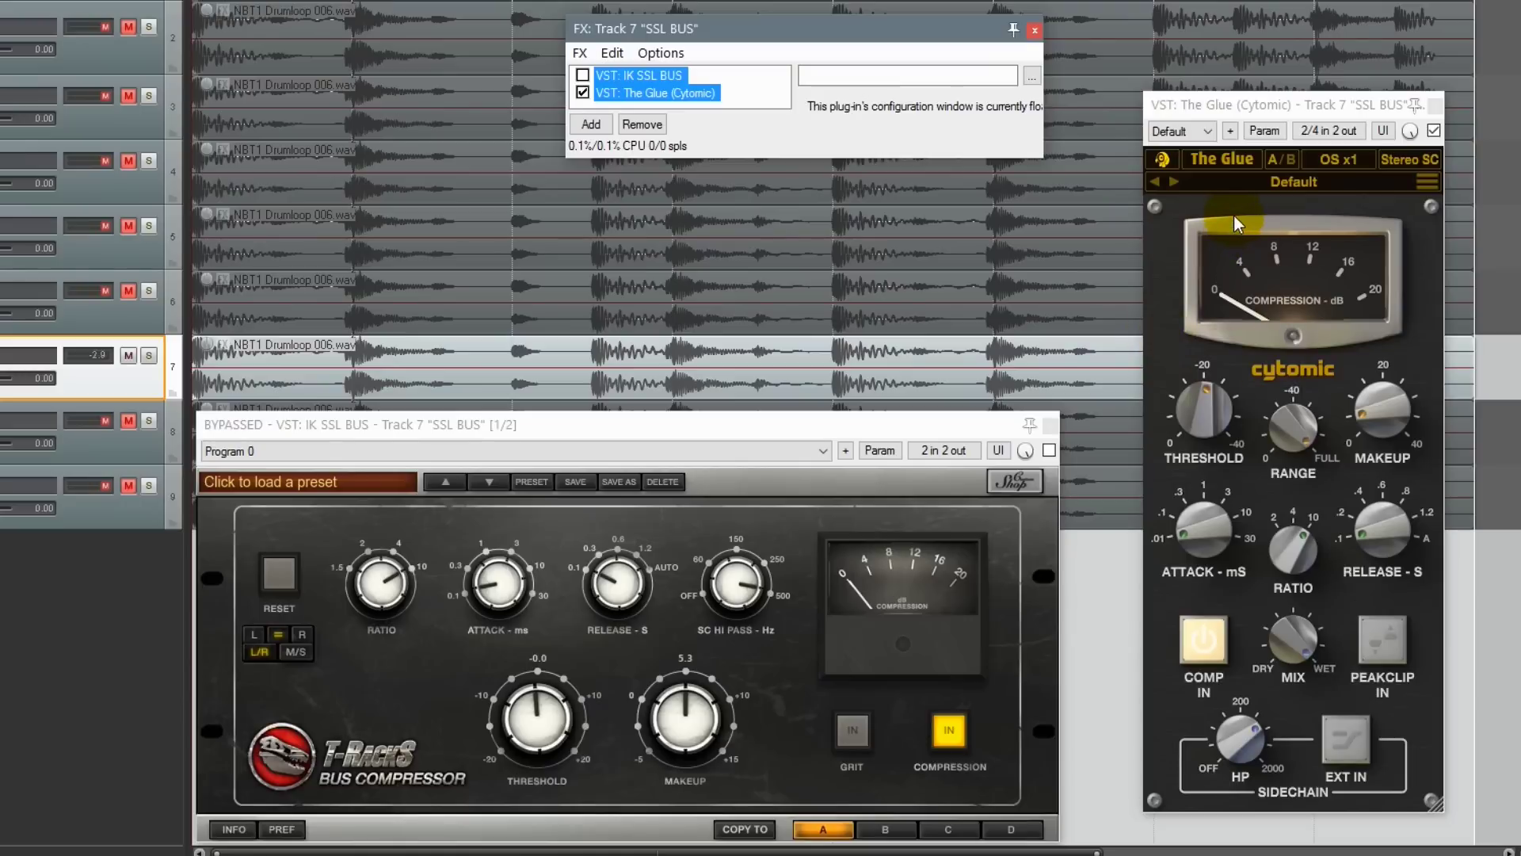
Adjust The Glue's Range control, bringing it to about -17.6 dB and turning it back up
click(1291, 431)
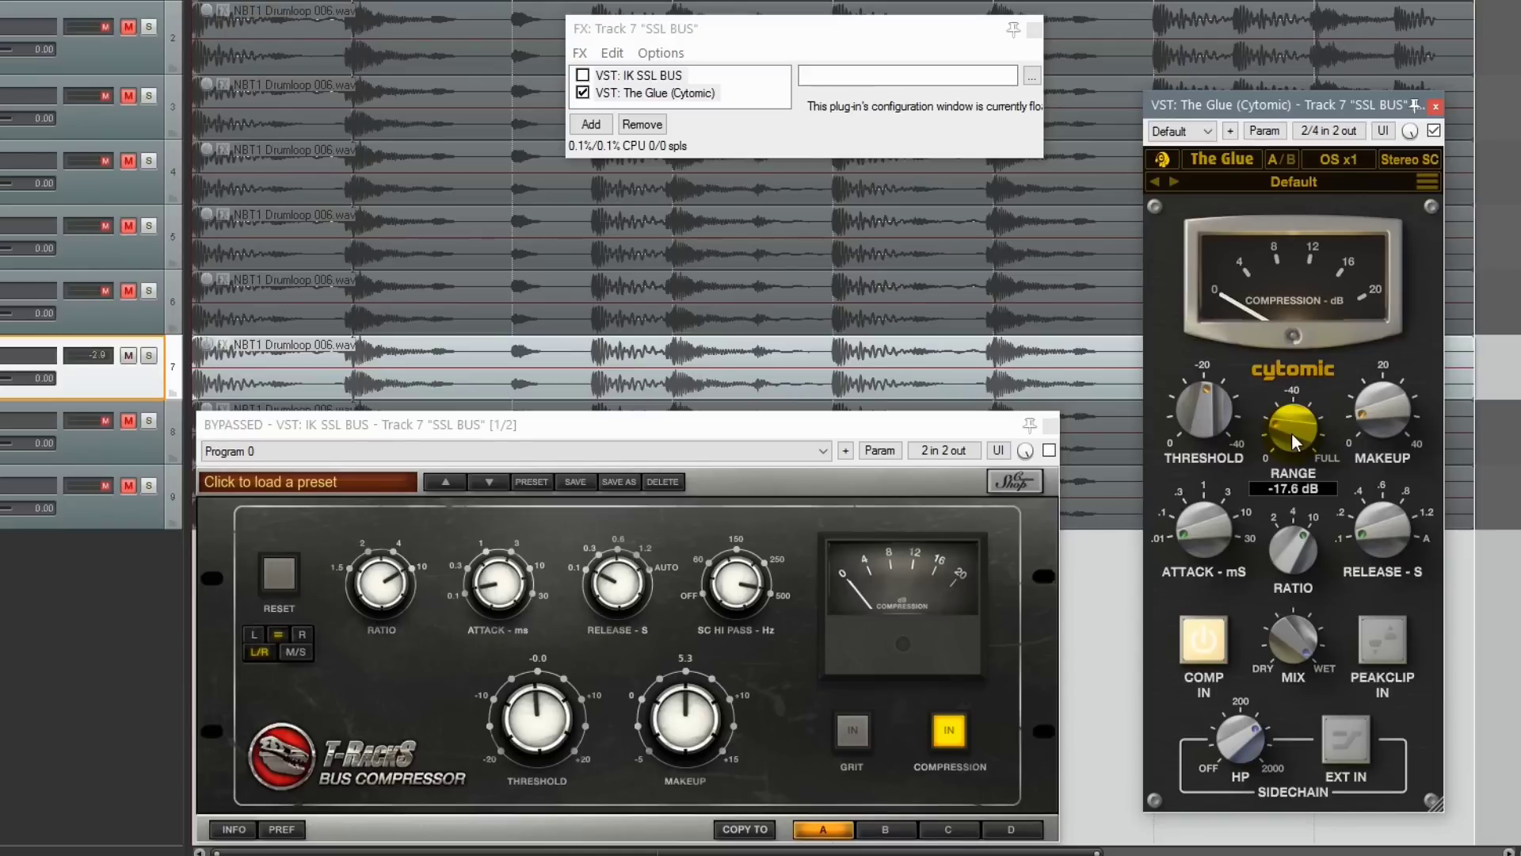
drag(1291, 432, 1314, 376)
mouse_move(1286, 417)
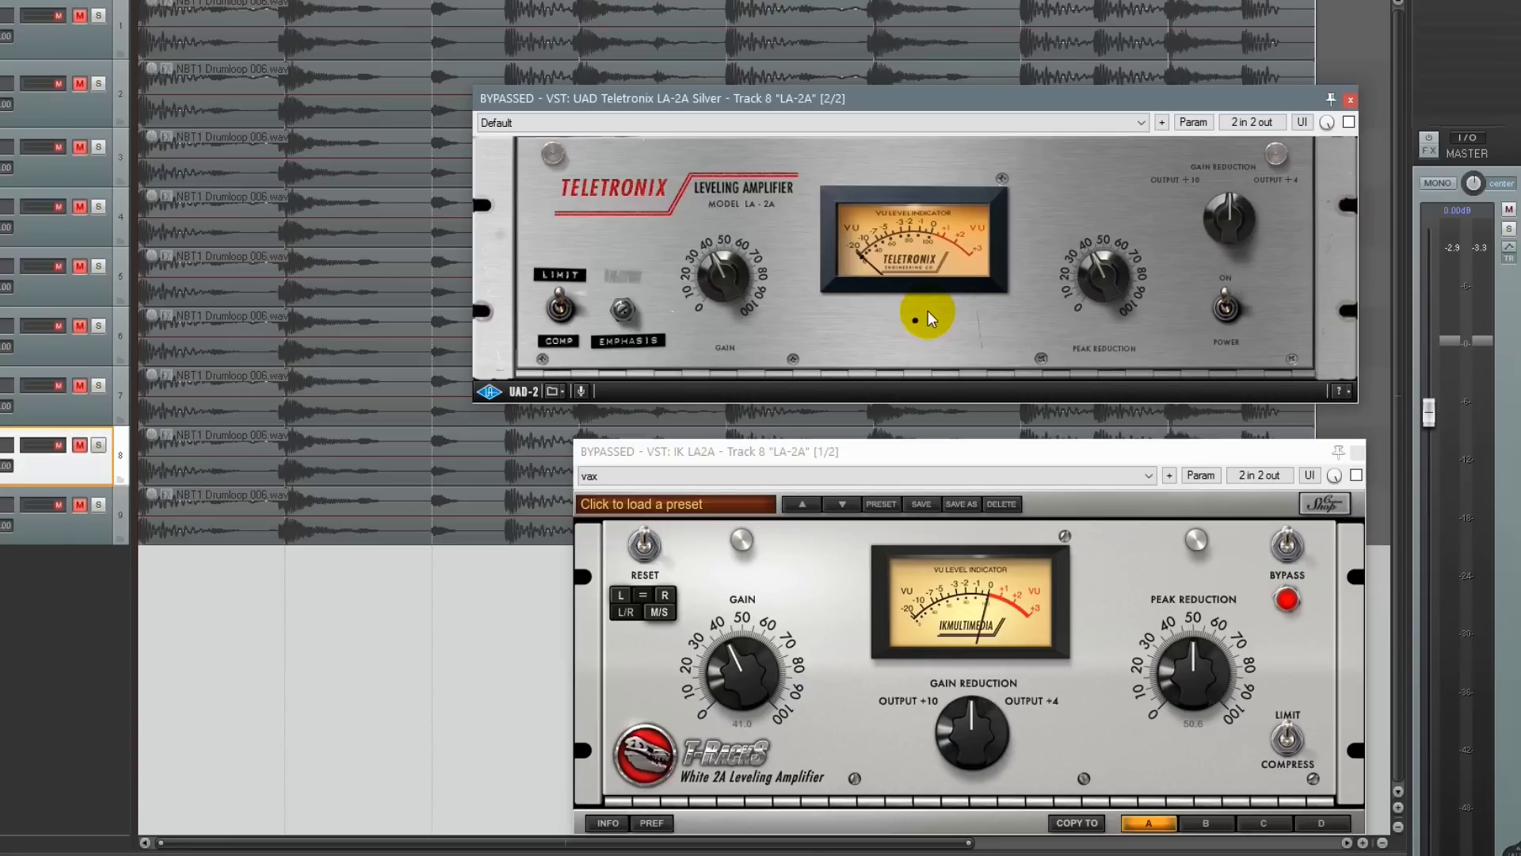
Play the drum loop on the LA-2A track, switching UAD Teletronix LA-2A Silver between bypassed and active, and open the track's FX chain
key(space)
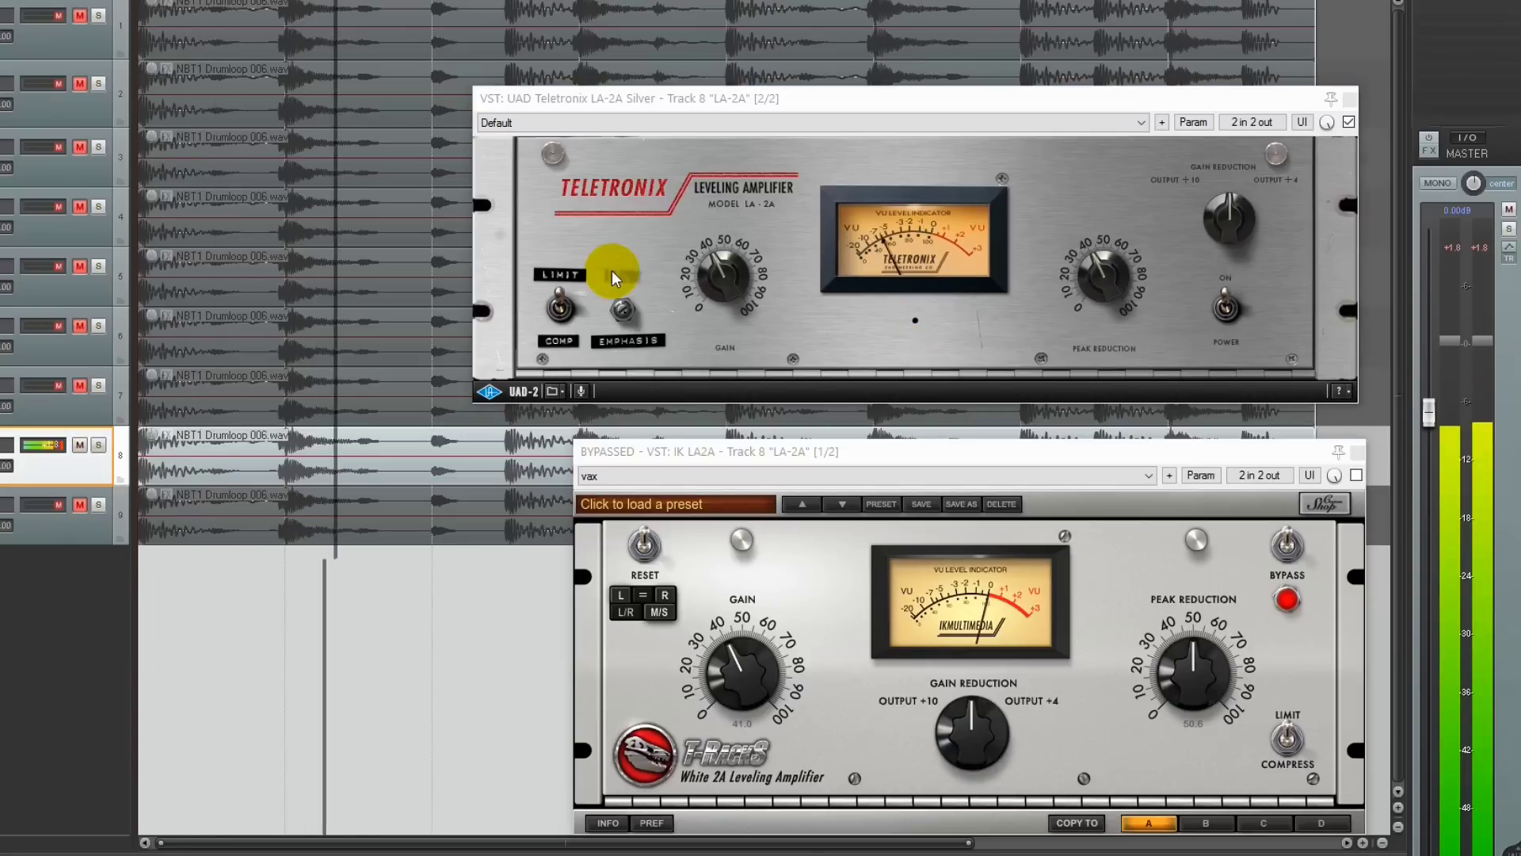
click(1349, 122)
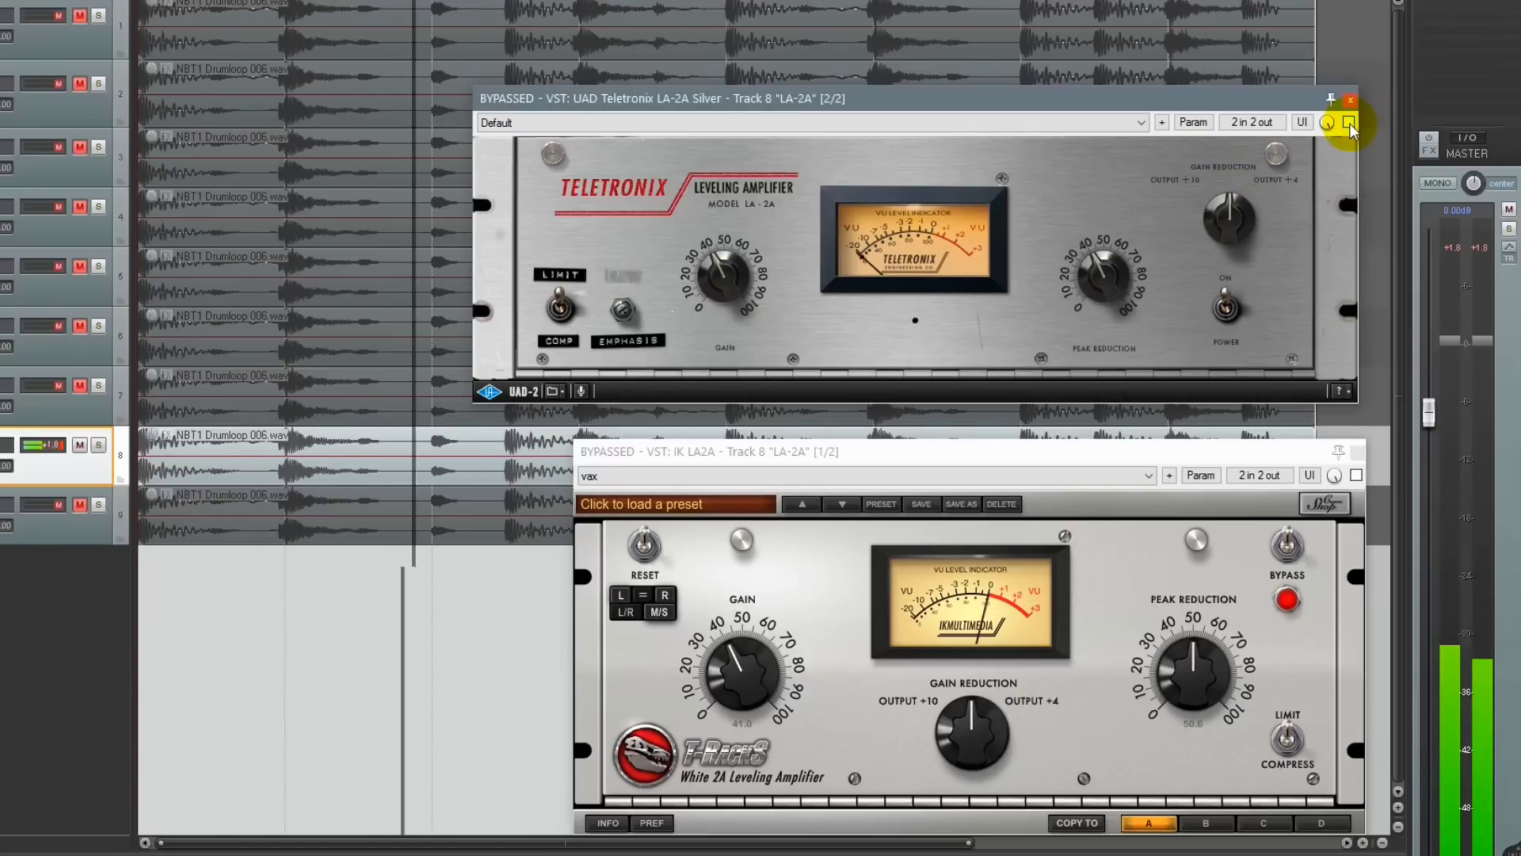
click(1348, 122)
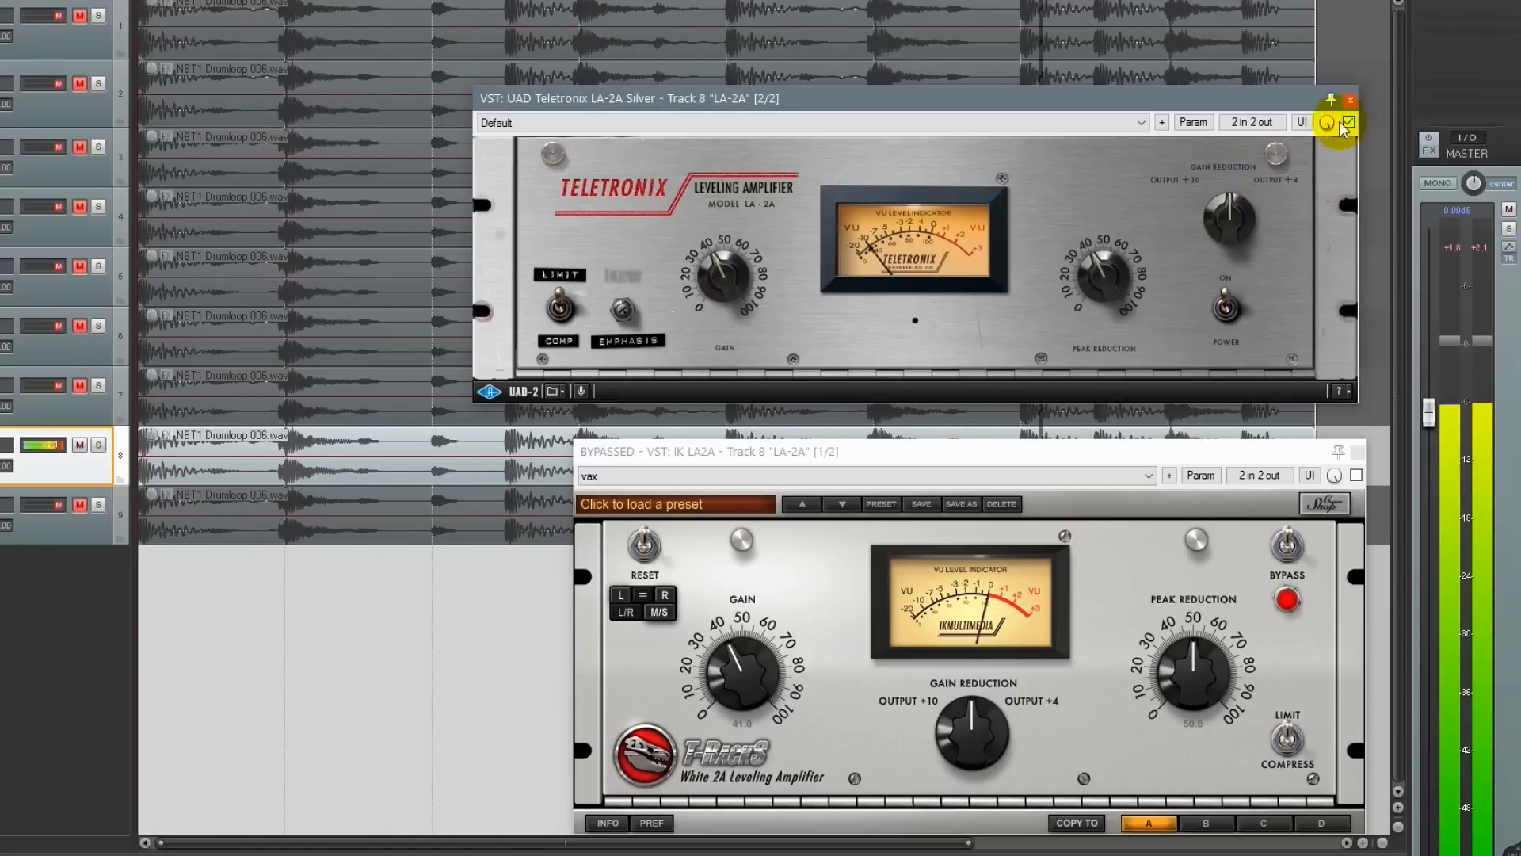
click(37, 469)
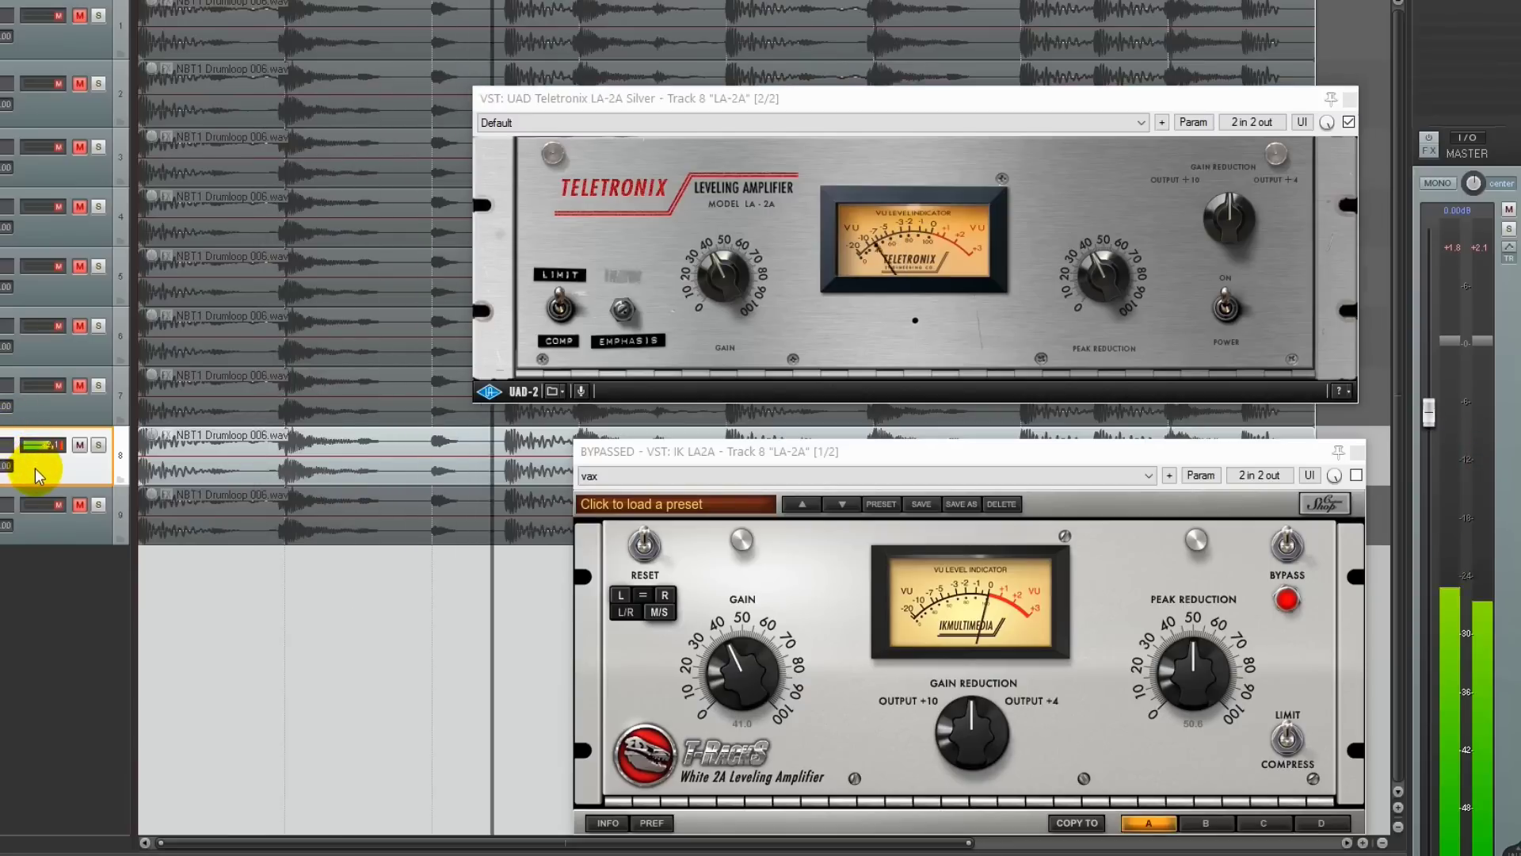
key(space)
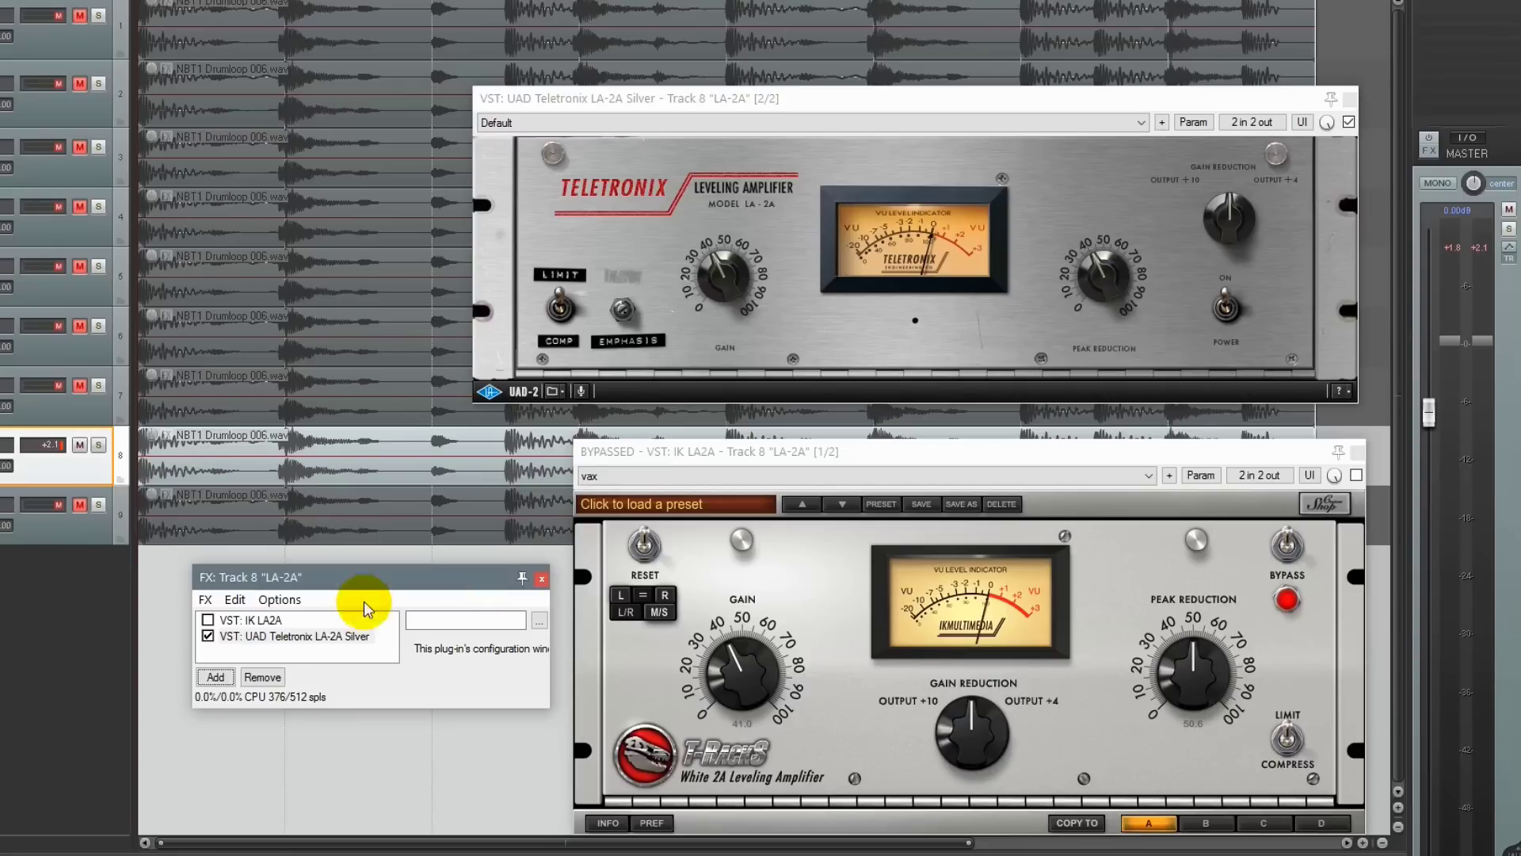
Select both plug-ins in the LA-2A track's FX chain and play the loop, alternating between IK LA2A and UAD Teletronix LA-2A Silver
drag(335, 655, 259, 613)
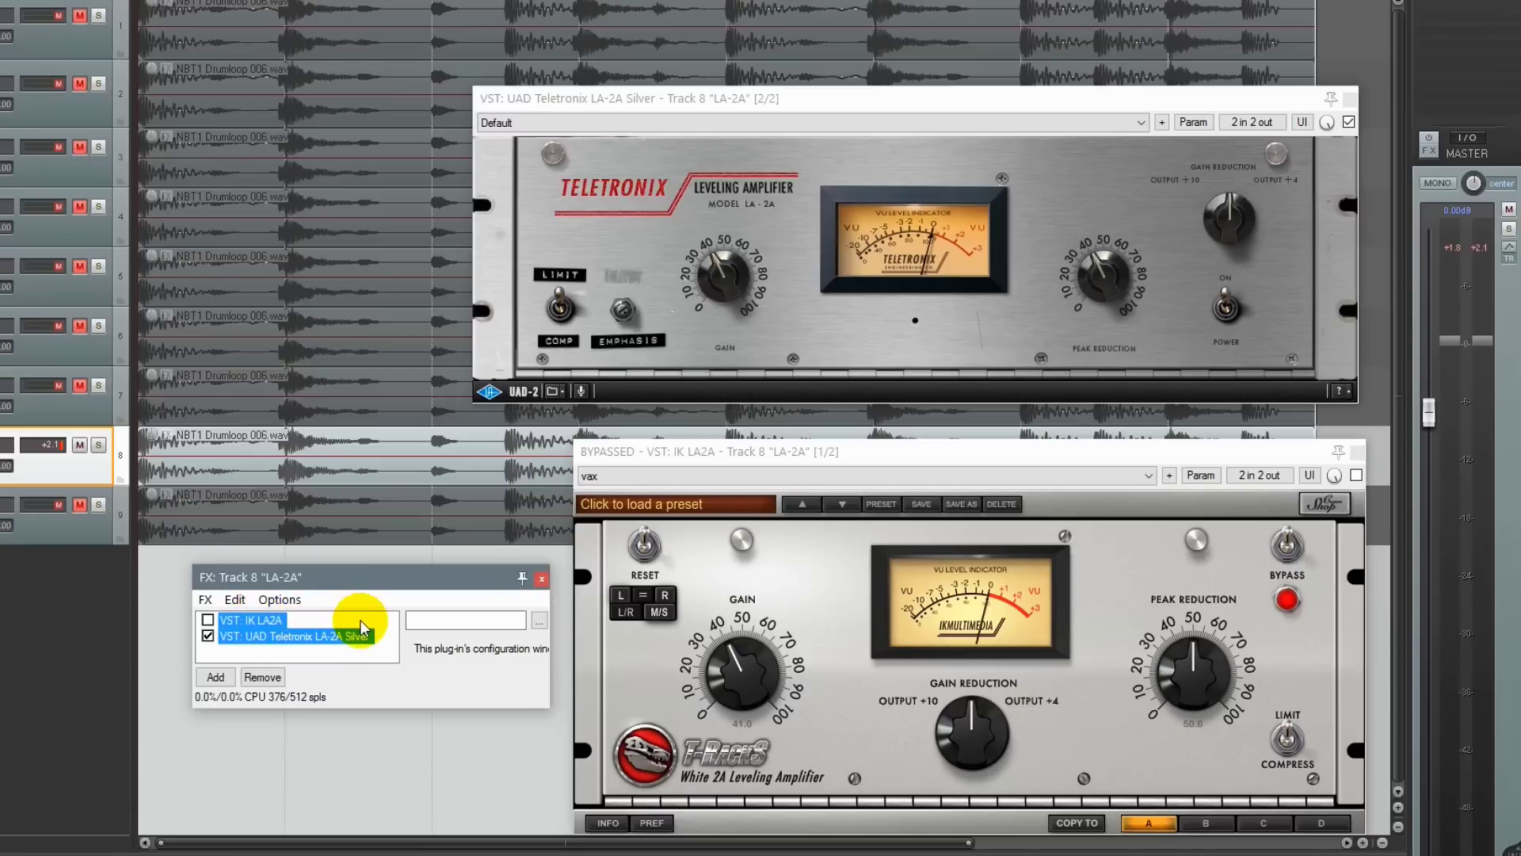
key(space)
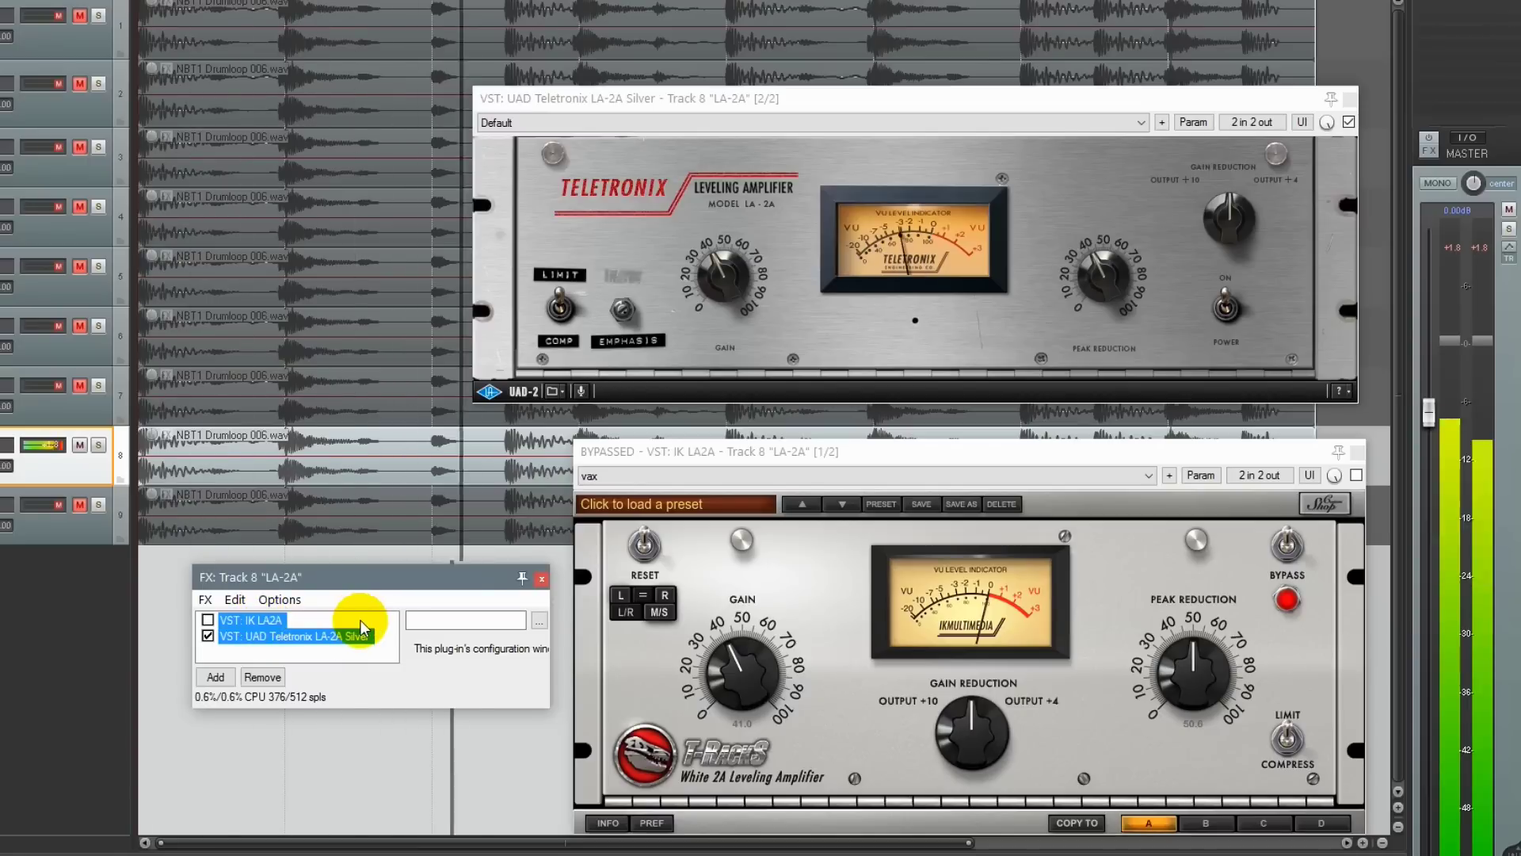
key(ctrl+b)
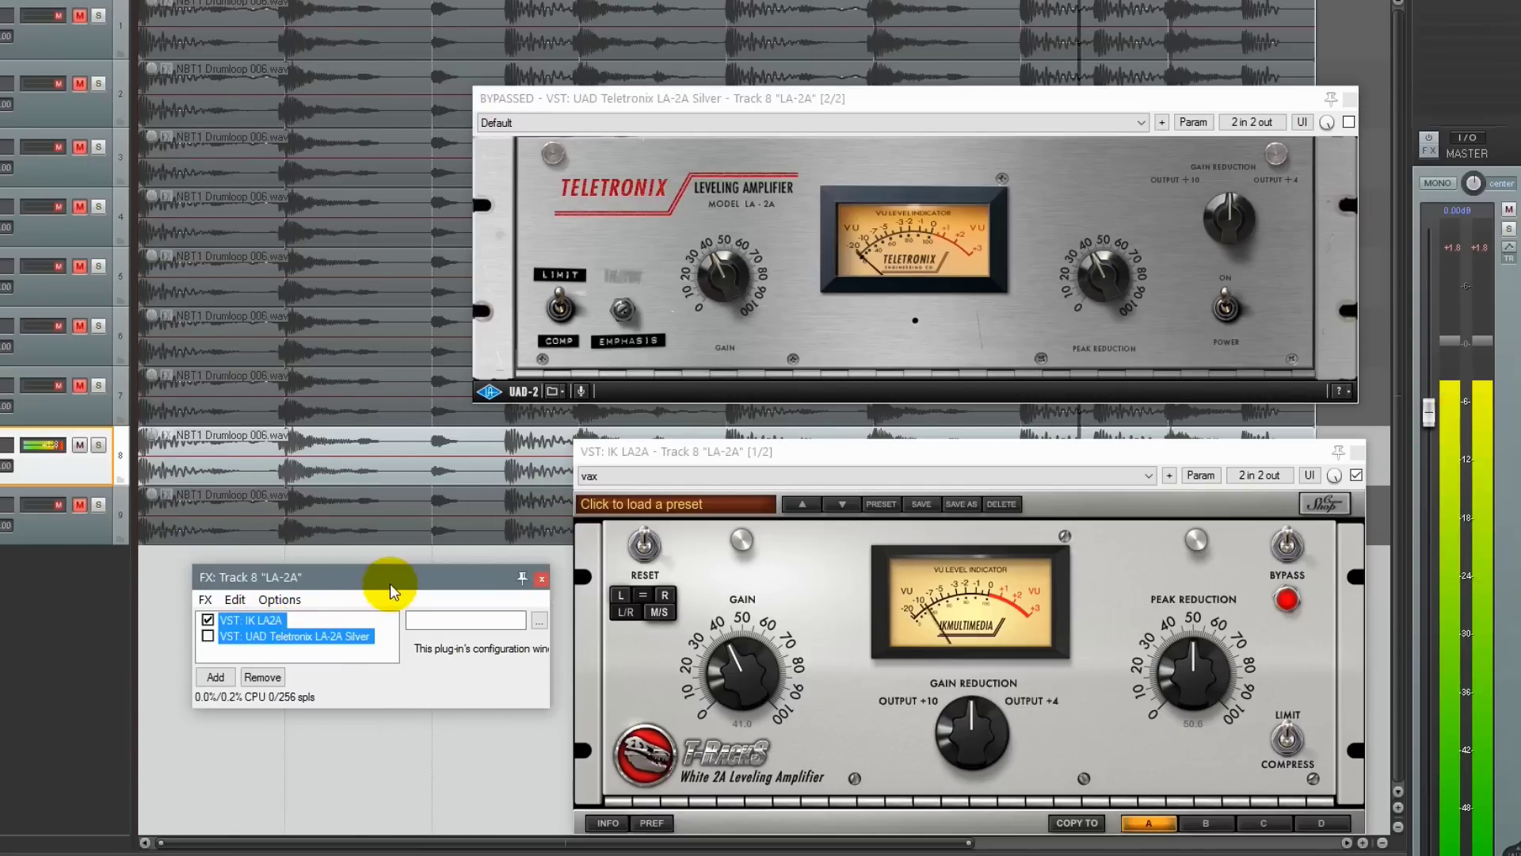
key(ctrl+b)
key(ctrl+b)
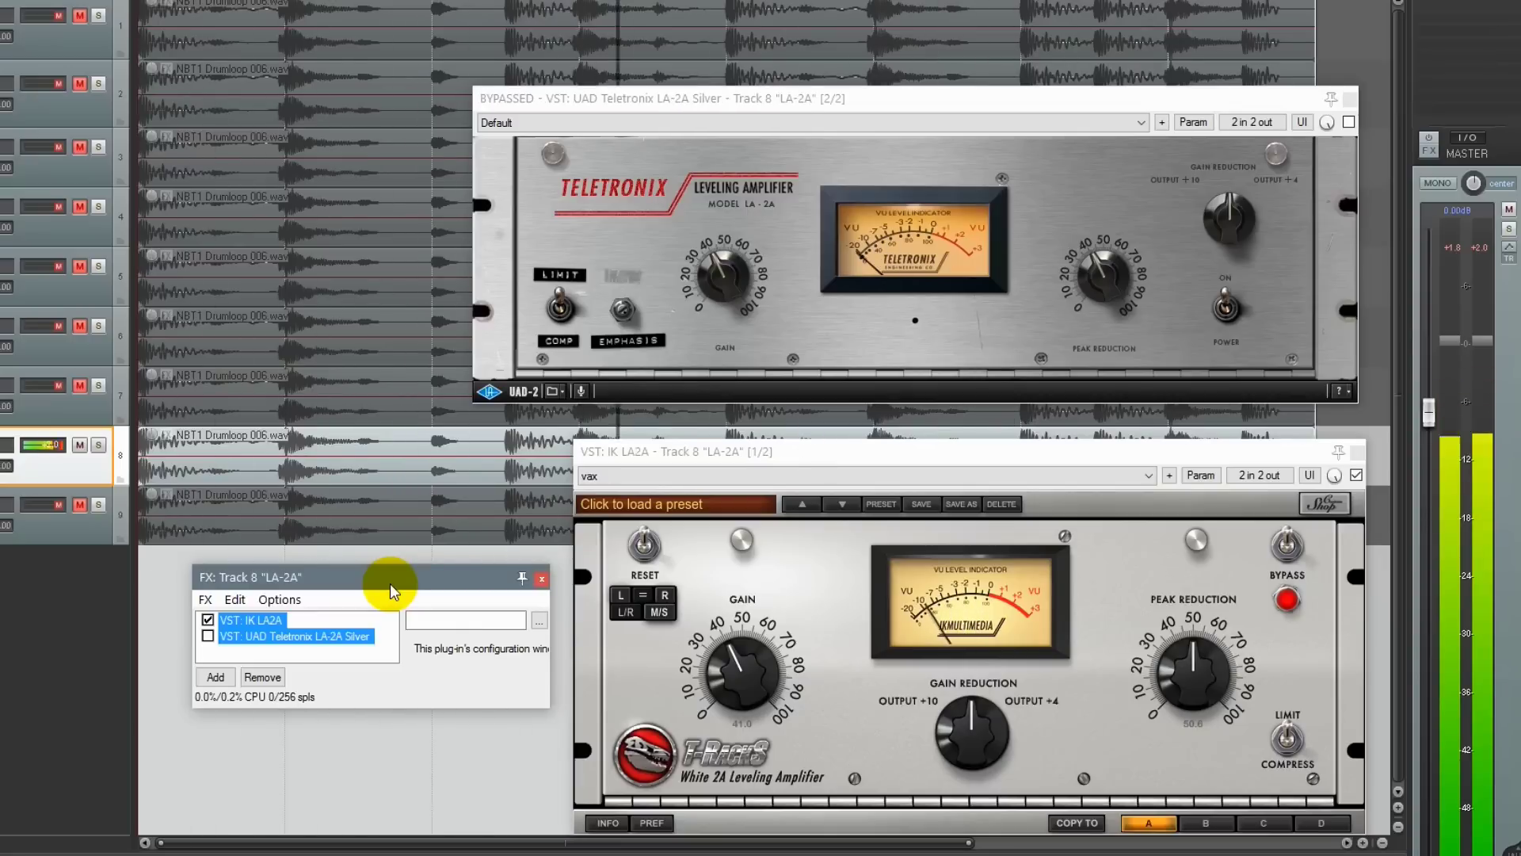
key(ctrl+b)
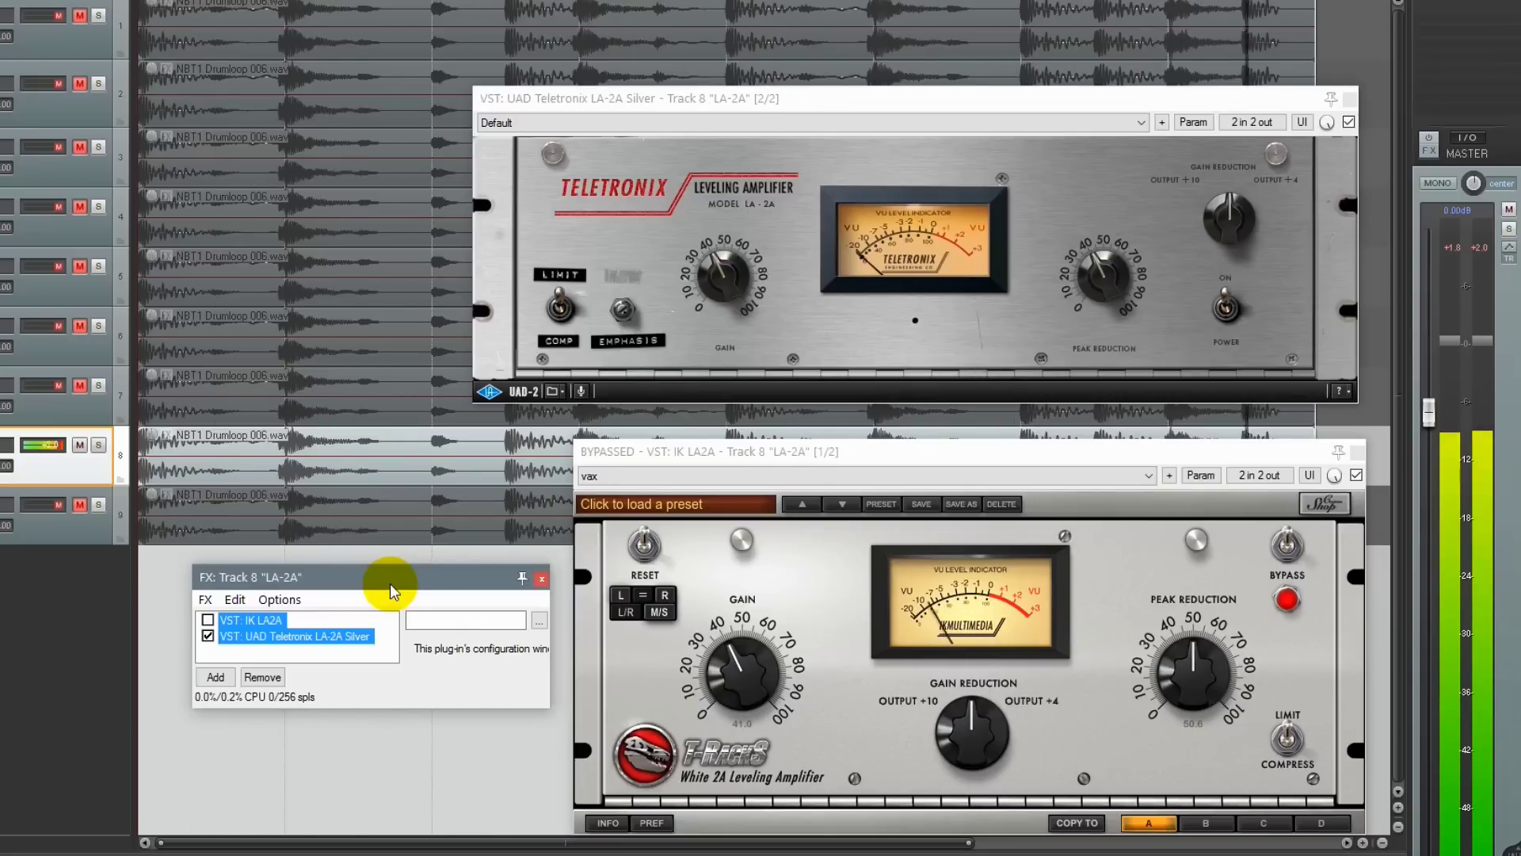
key(ctrl+b)
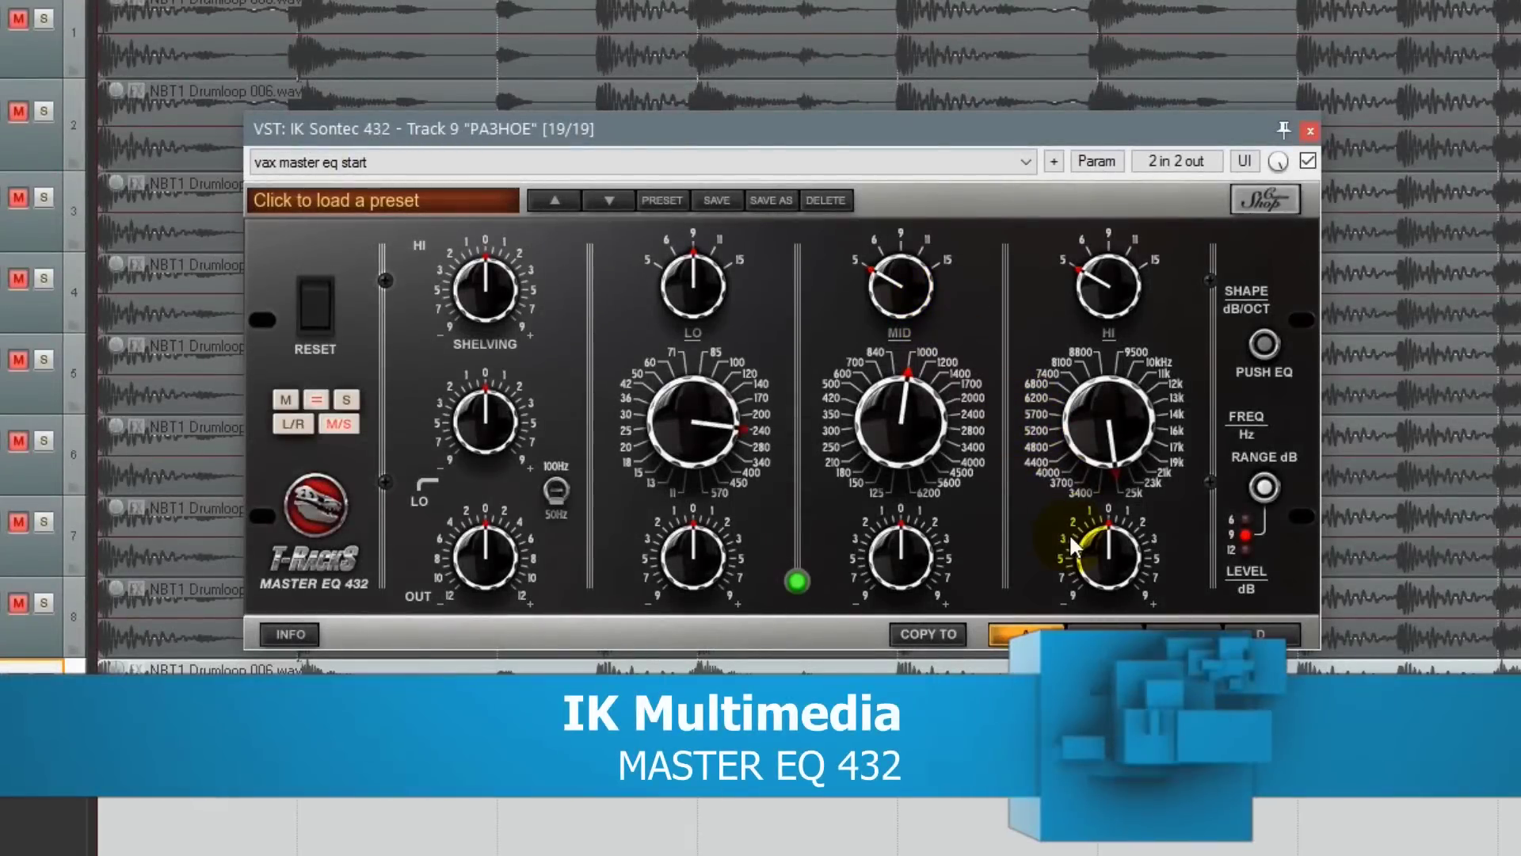
Sweep the HI band level on Master EQ 432 down and up, cycling the level range through 6 and 9 dB and ending on 12 dB
drag(1108, 556, 1109, 622)
drag(1109, 761, 1210, 540)
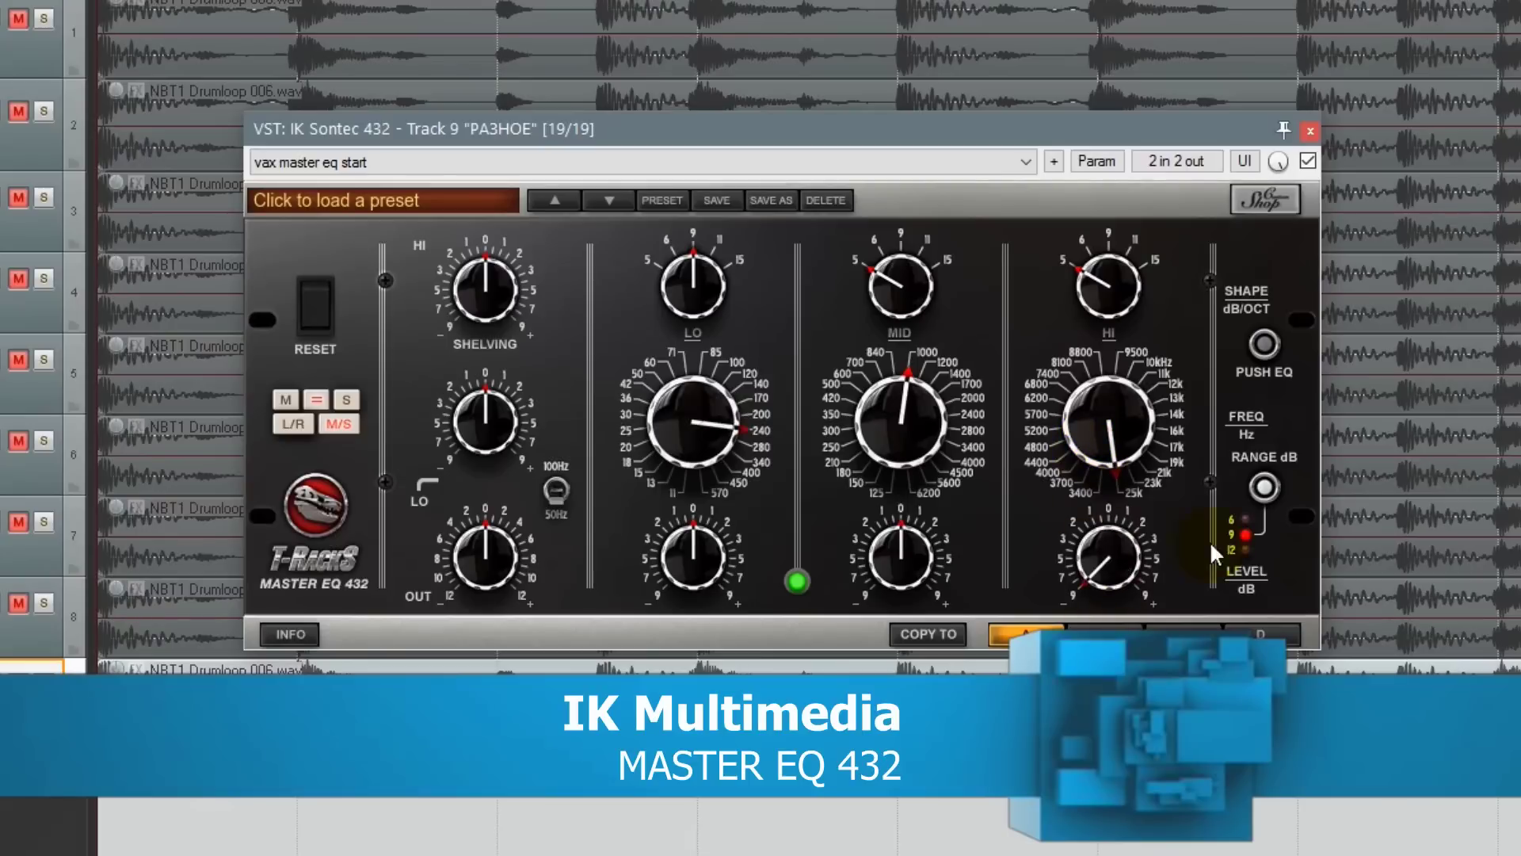
click(1266, 488)
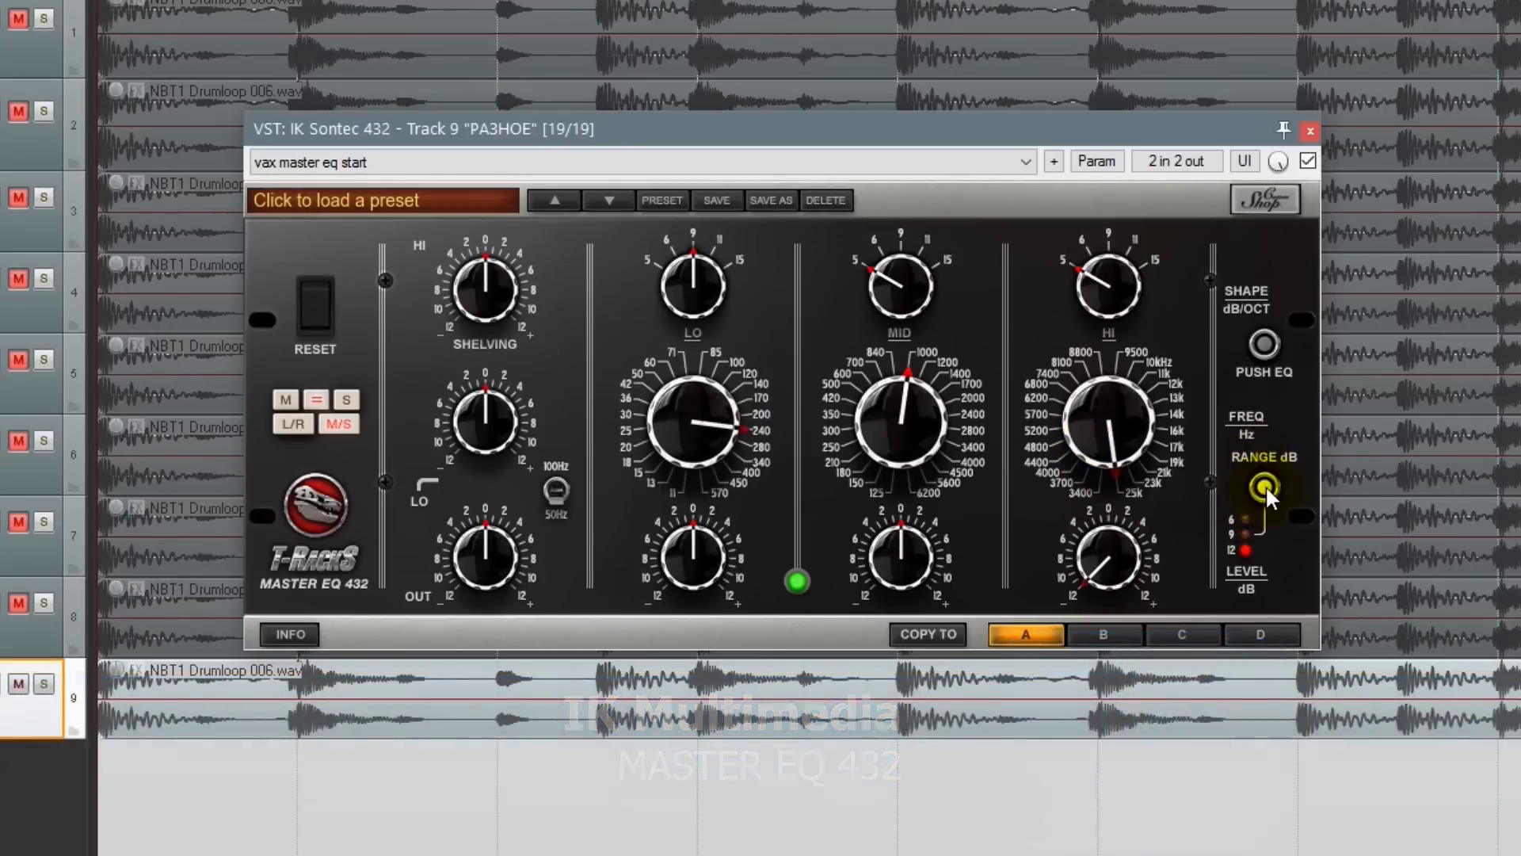
click(1265, 486)
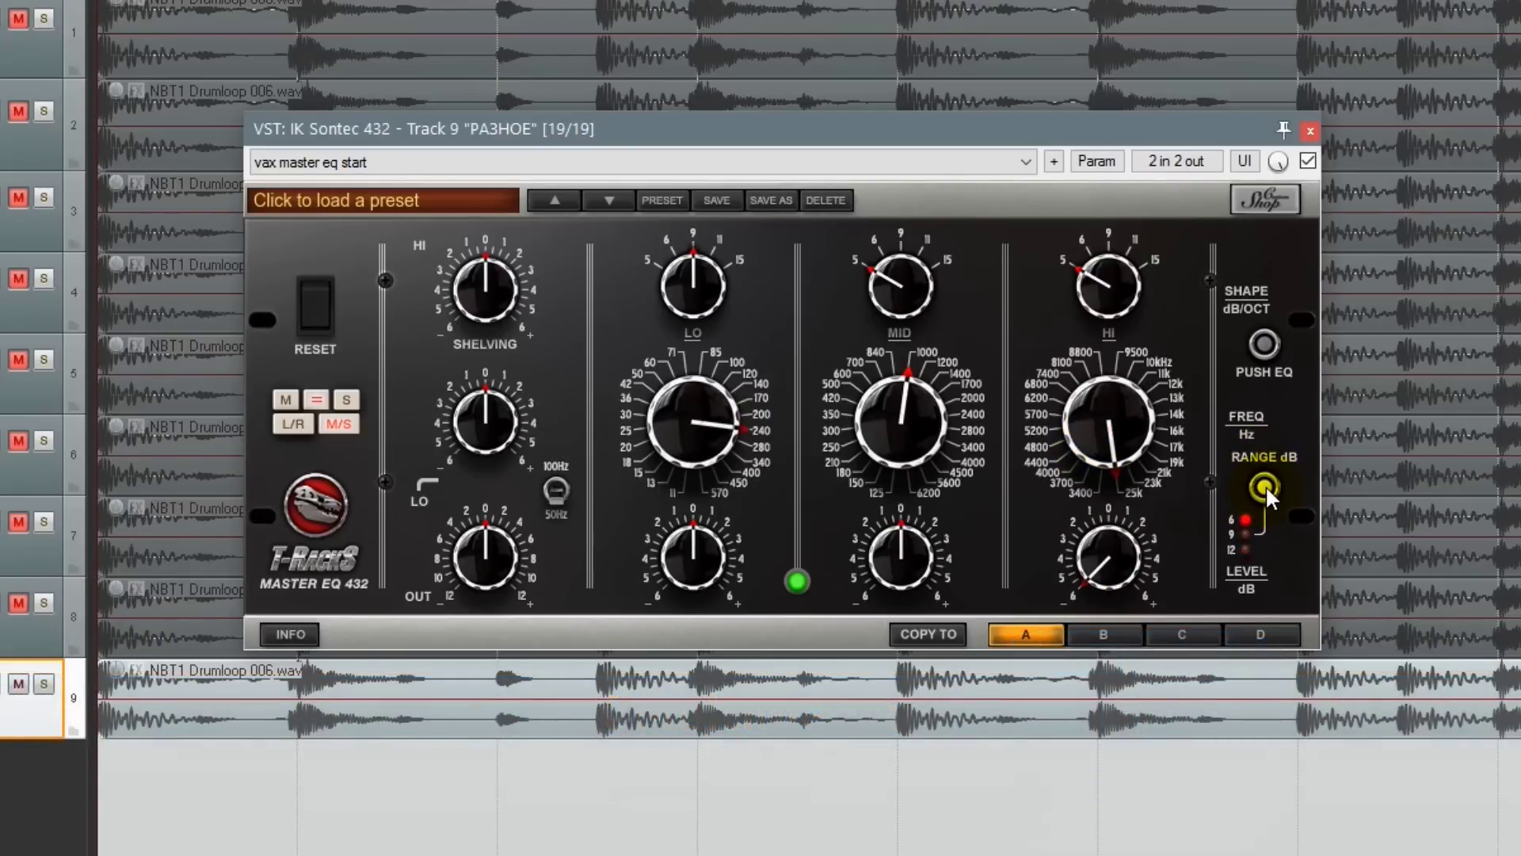
click(1266, 486)
click(1266, 485)
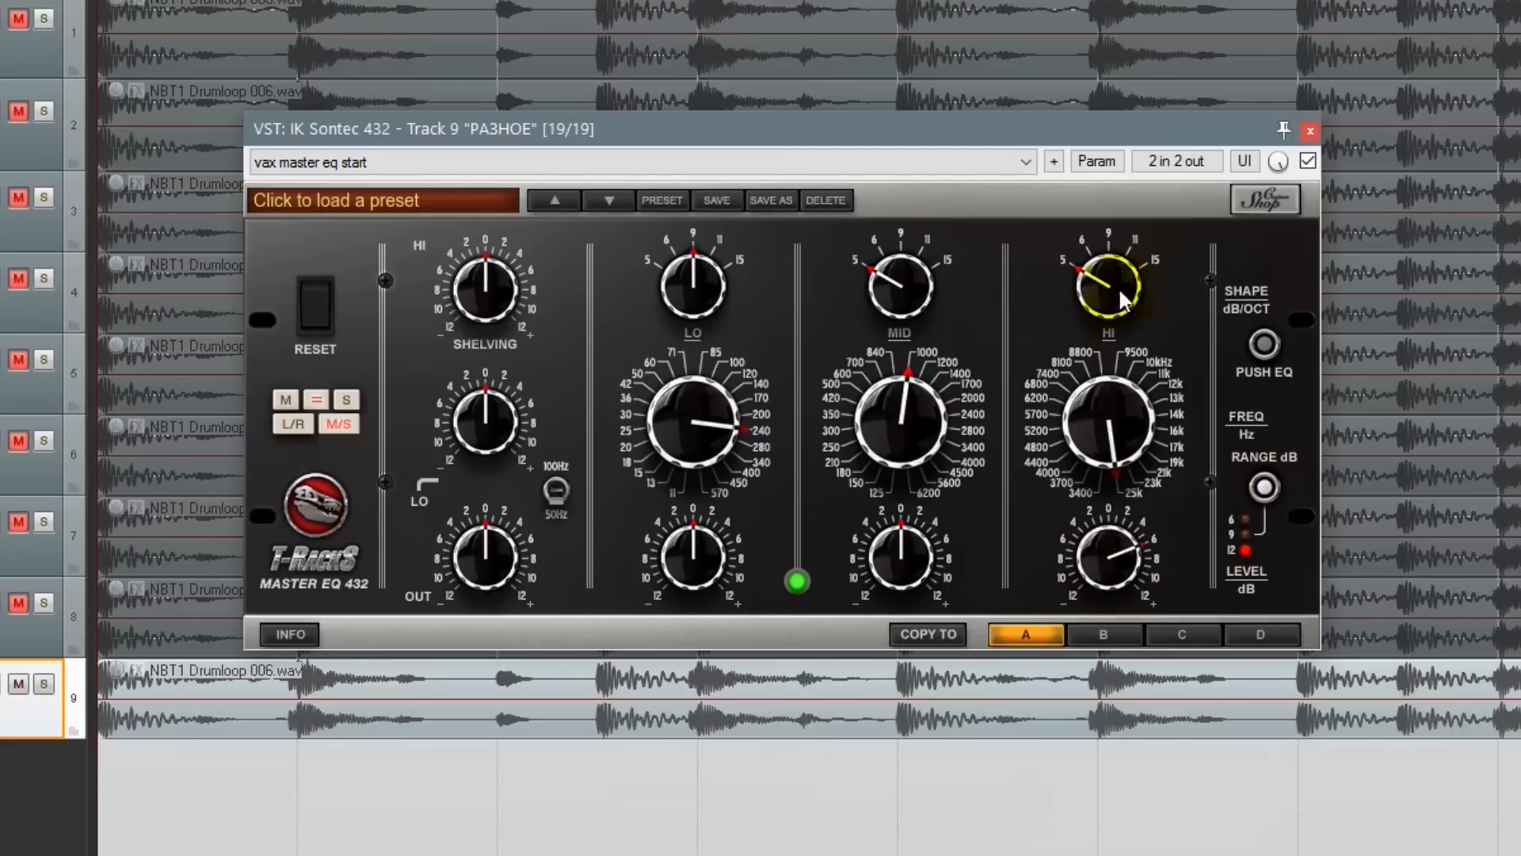
drag(1163, 569, 1141, 225)
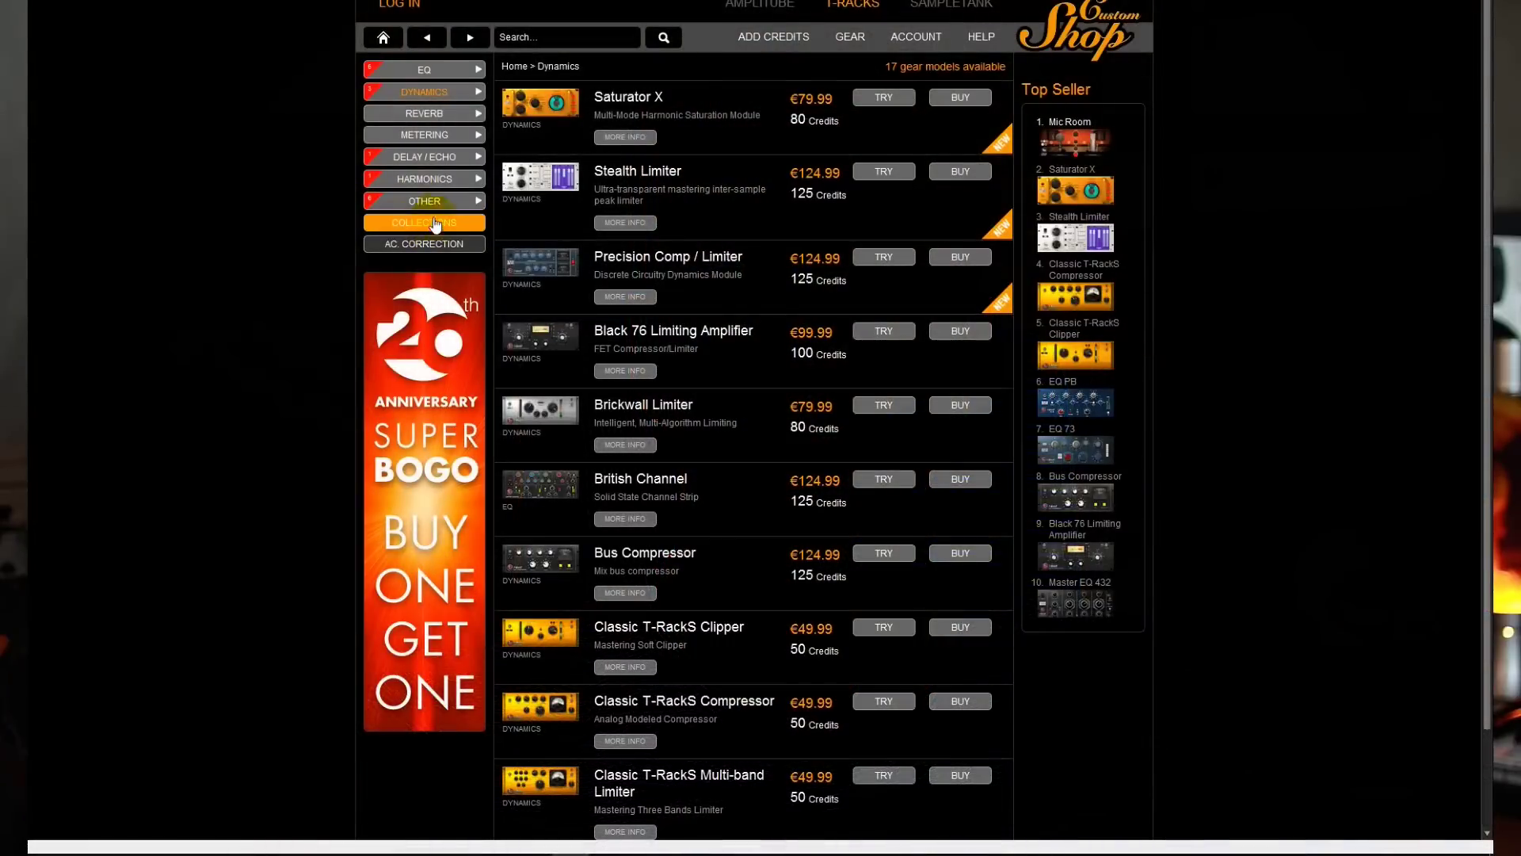
Open the collections in the IK Custom Shop website and highlight the price of the T-RackS Vintage Compressors Bundle
click(426, 224)
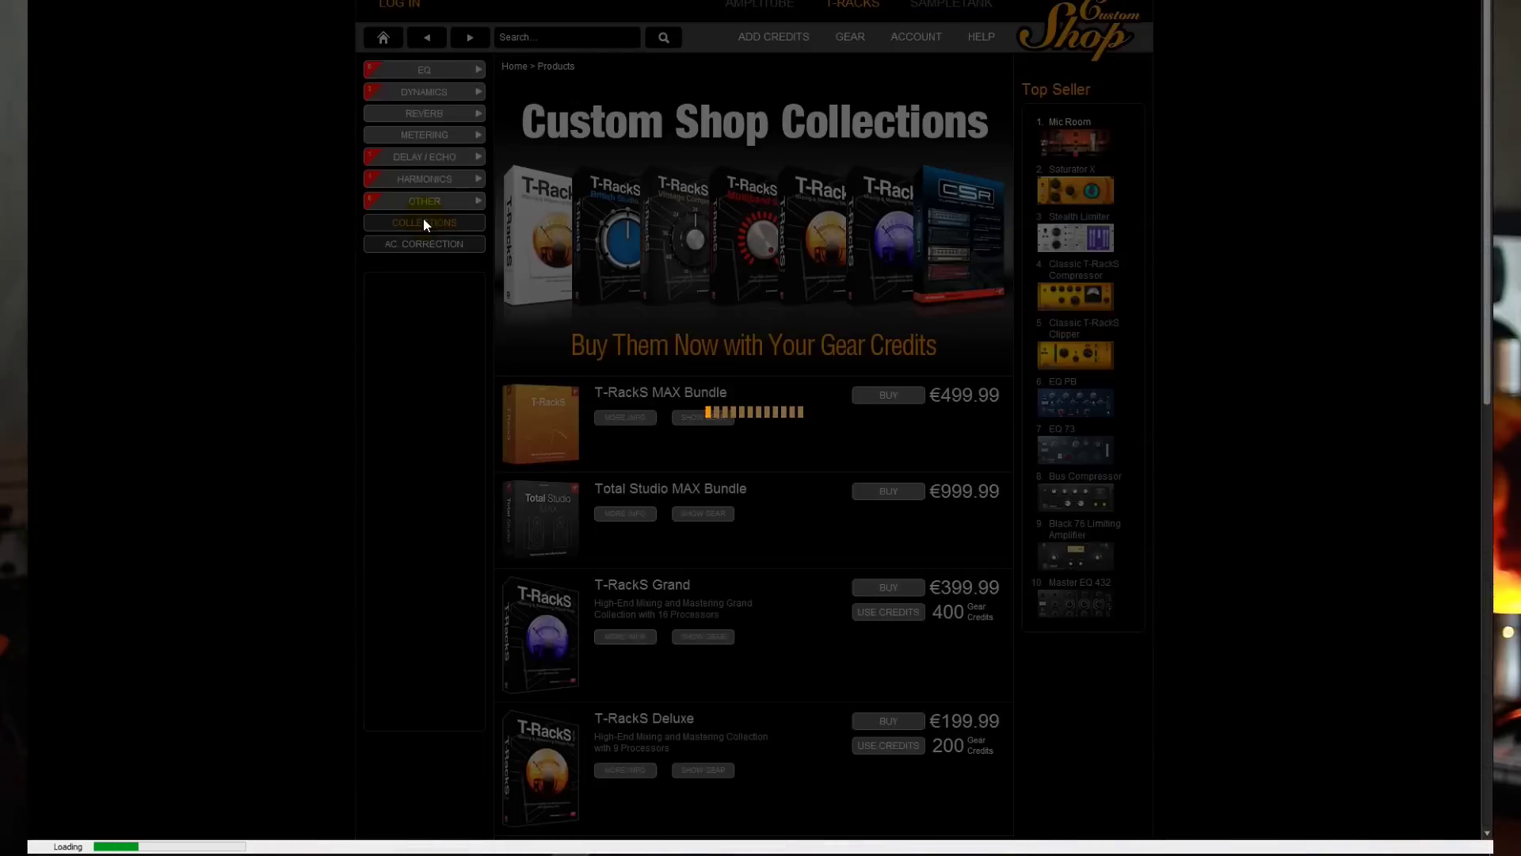
scroll(731, 353, down, 7)
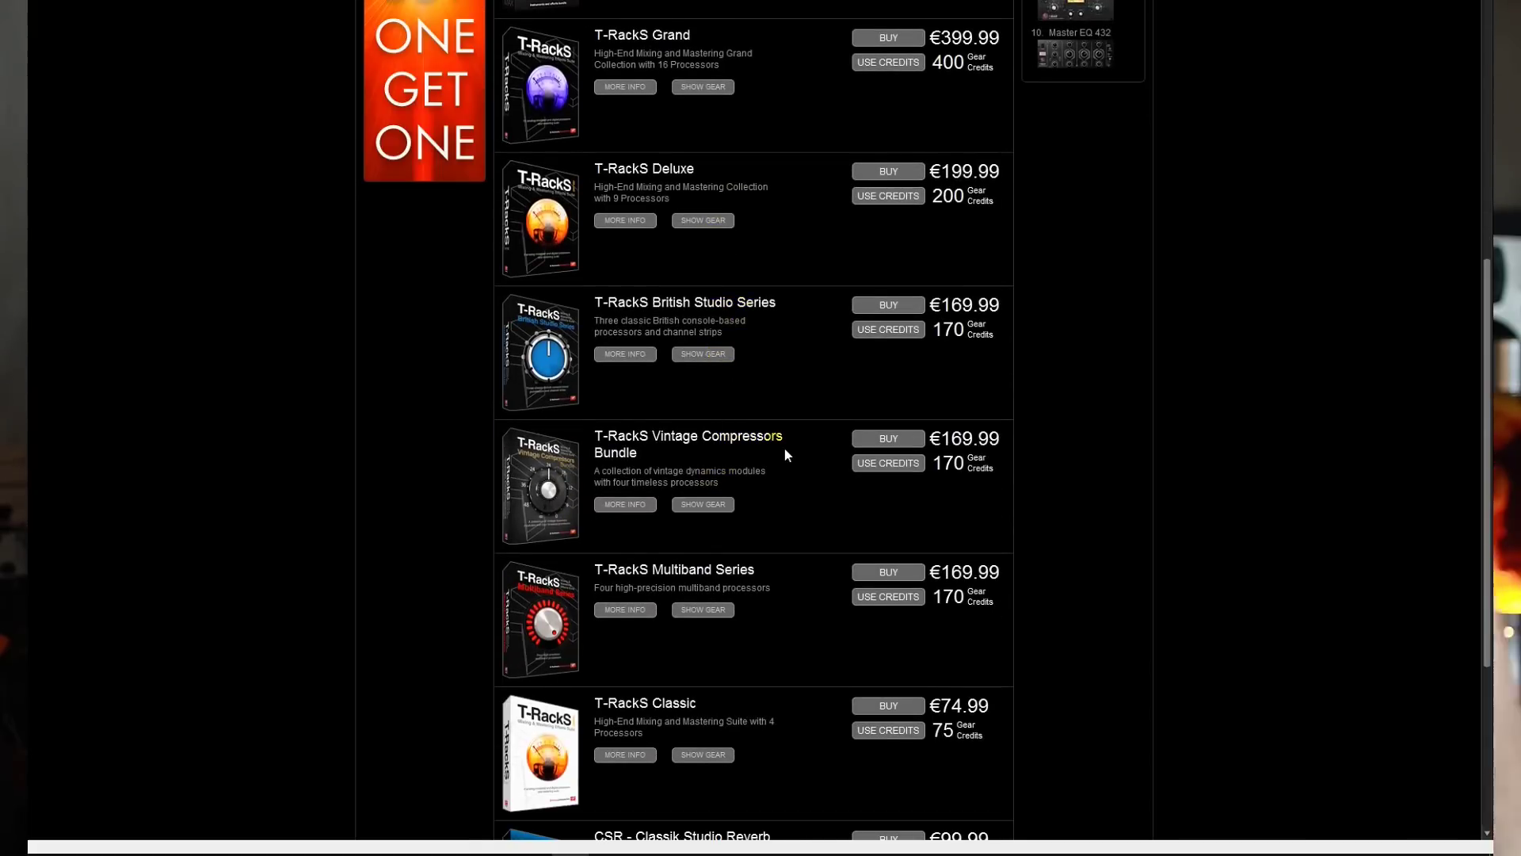
drag(1000, 471, 941, 438)
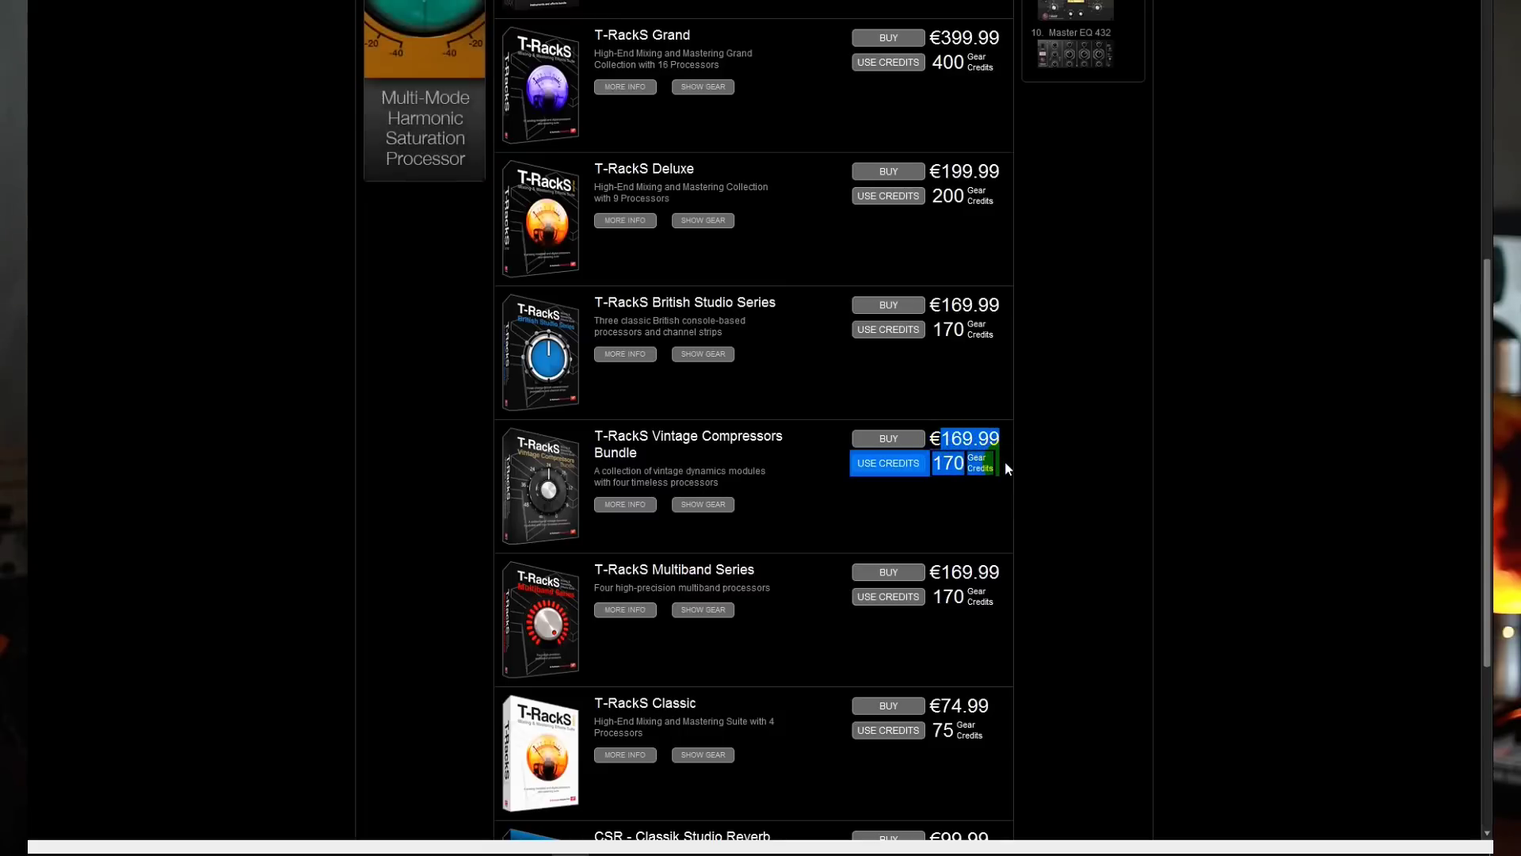